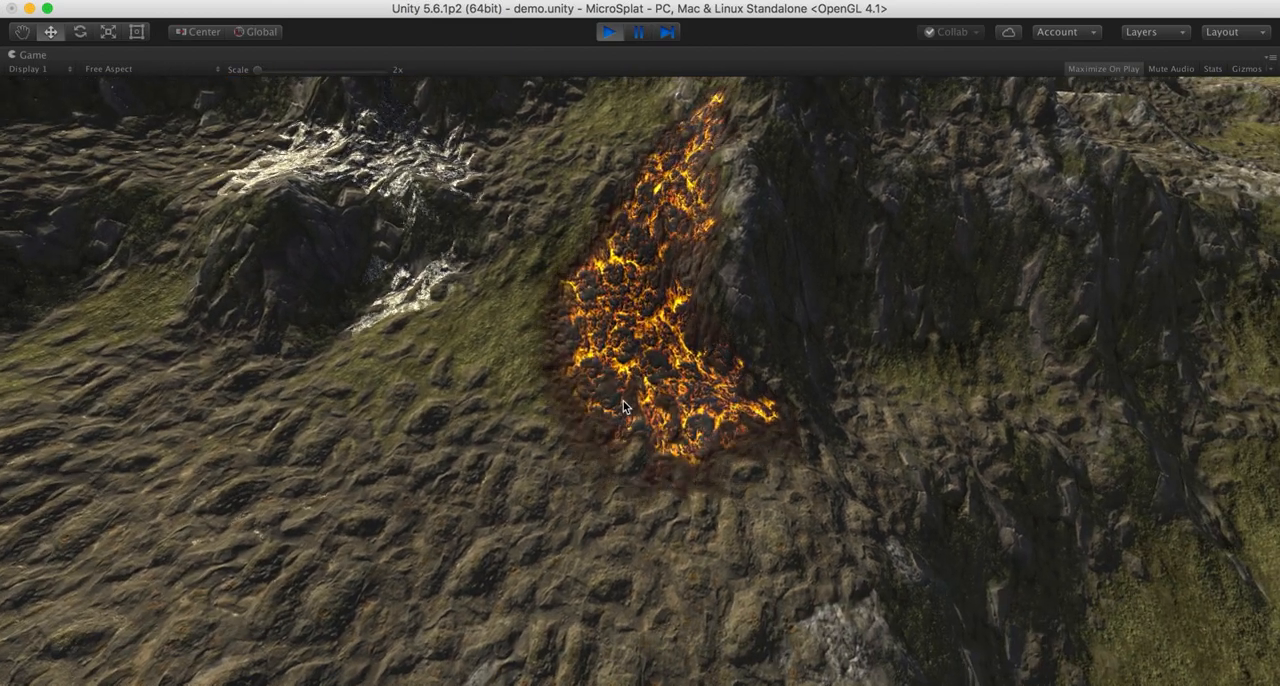
# - Examine the lava flow spreading from the dark rock outcrop across the valley floor in the running demo scene
pyautogui.press('s')
pyautogui.moveTo(624, 407); pyautogui.dragTo(395, 260)
pyautogui.press('w')
pyautogui.press('w')
pyautogui.press('s')
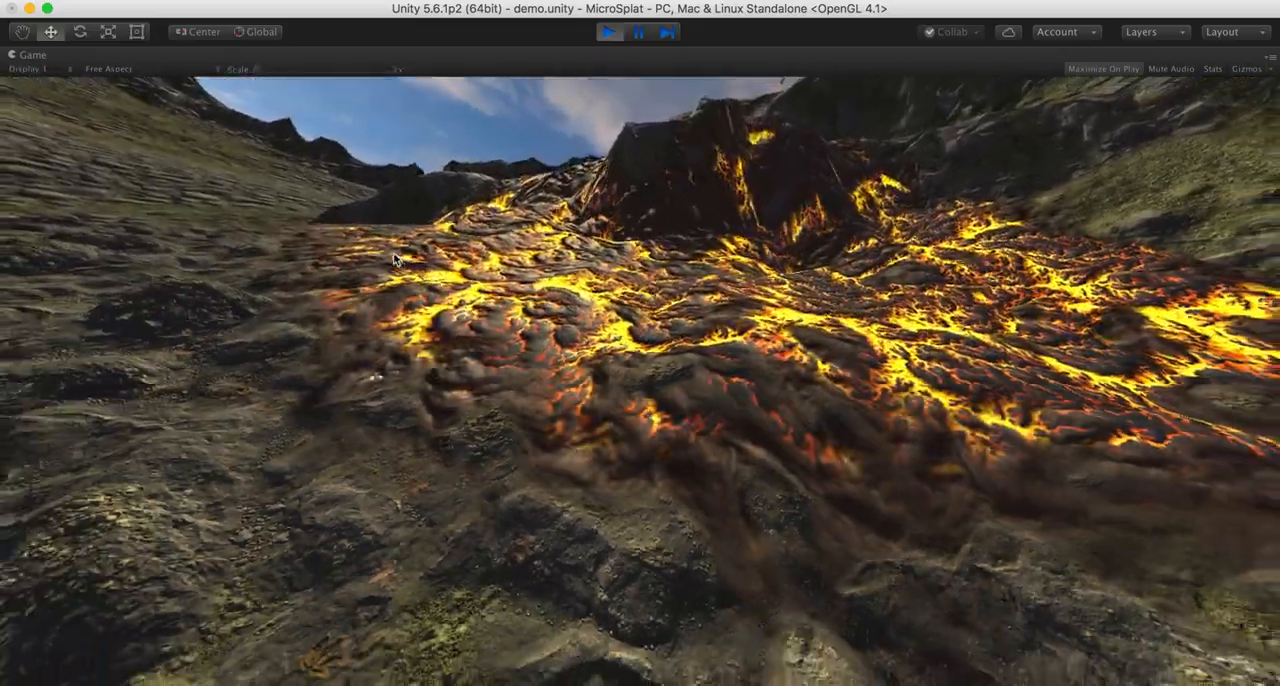
pyautogui.press('s')
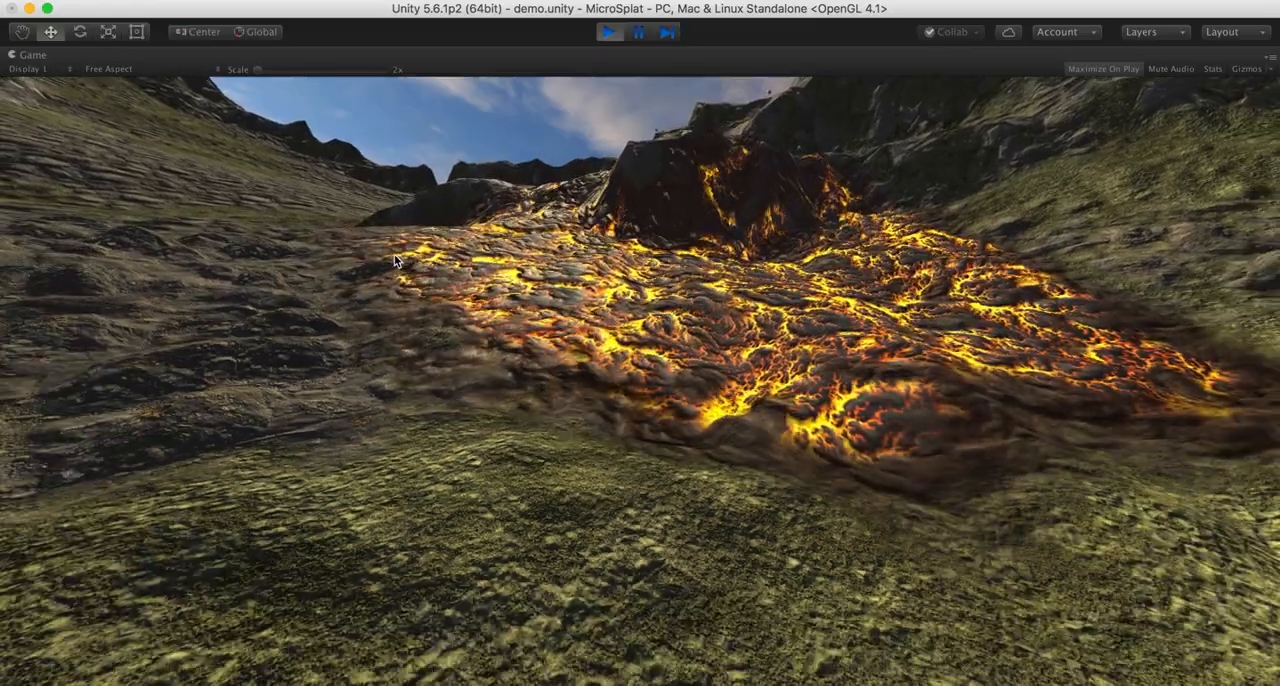
pyautogui.press('s')
pyautogui.moveTo(398, 265); pyautogui.dragTo(419, 323)
pyautogui.press('w')
pyautogui.press('s')
pyautogui.press('s')
pyautogui.press('w')
# - Examine the advancing front edge of the lava as it creeps over the rocky ground
pyautogui.press('s')
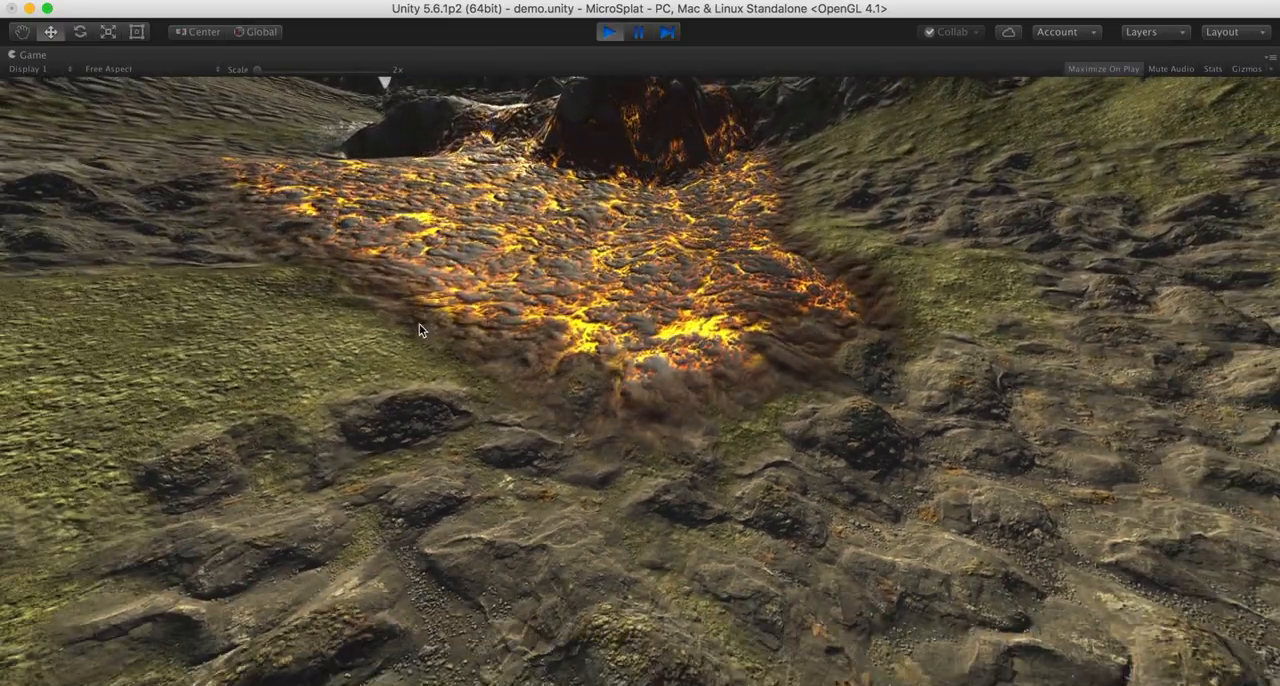
pyautogui.press('w')
pyautogui.press('s')
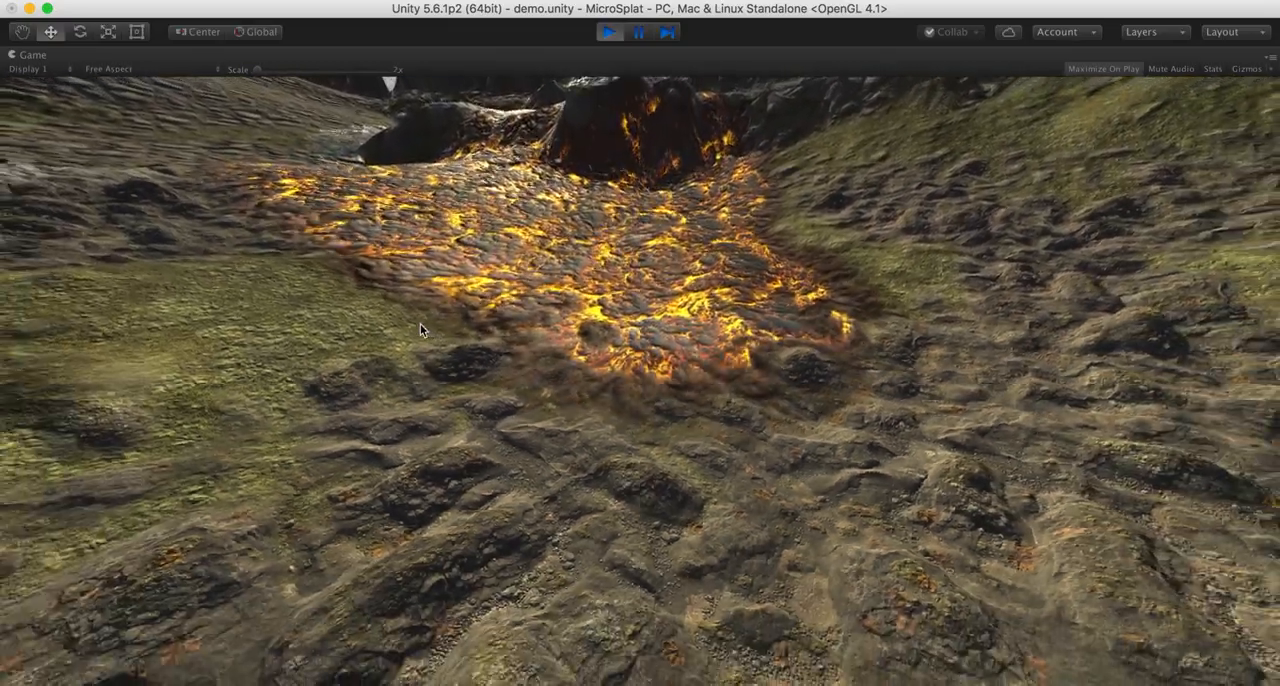
pyautogui.press('s')
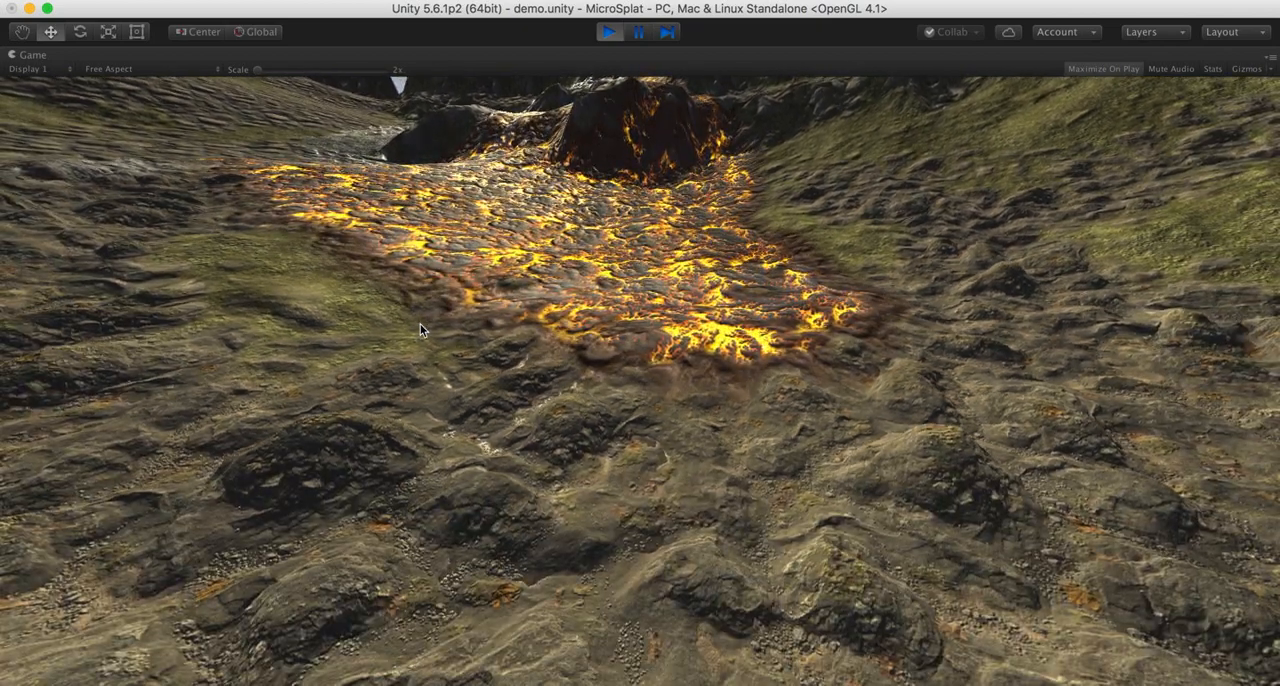
pyautogui.moveTo(421, 329); pyautogui.dragTo(391, 334)
pyautogui.press('a')
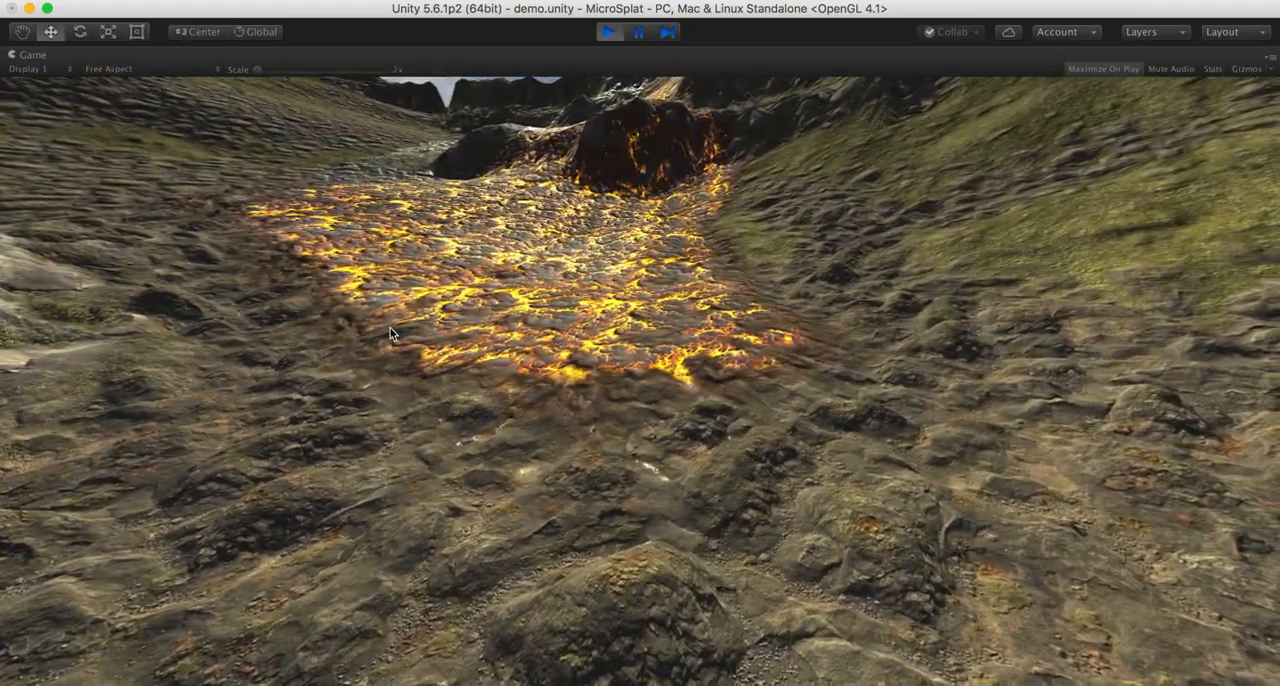
pyautogui.press('s')
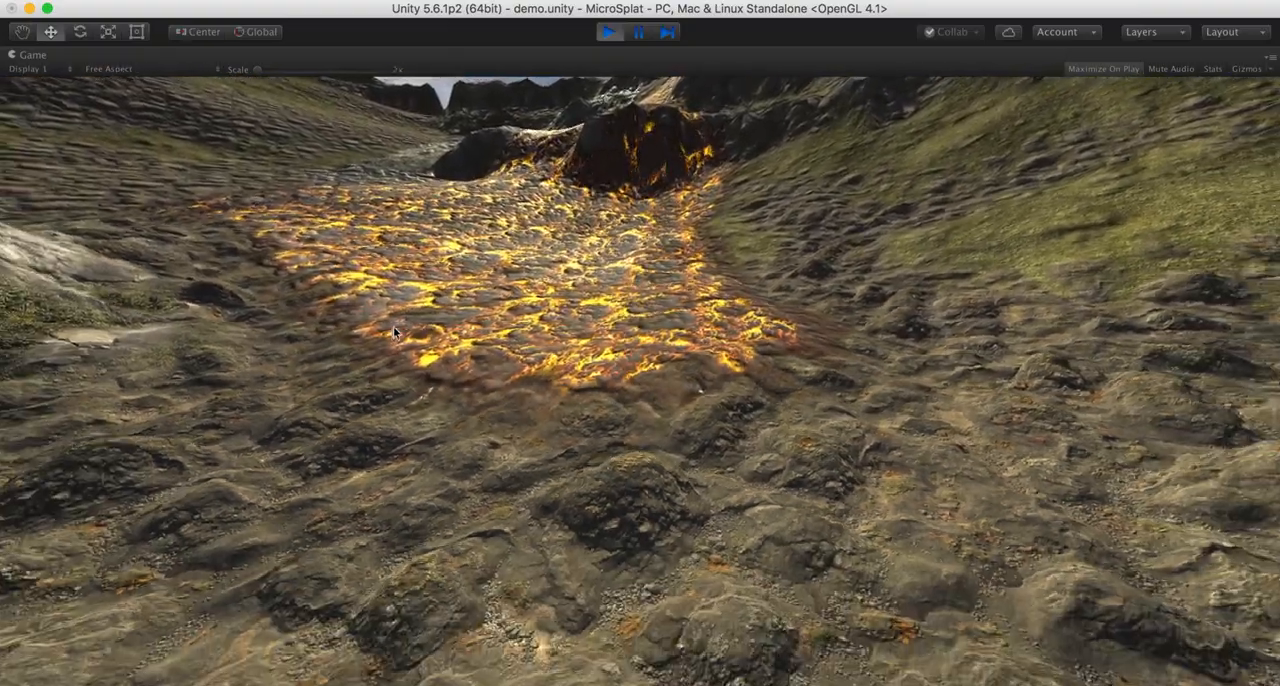
pyautogui.moveTo(397, 333); pyautogui.dragTo(471, 367)
pyautogui.press('w')
pyautogui.press('s')
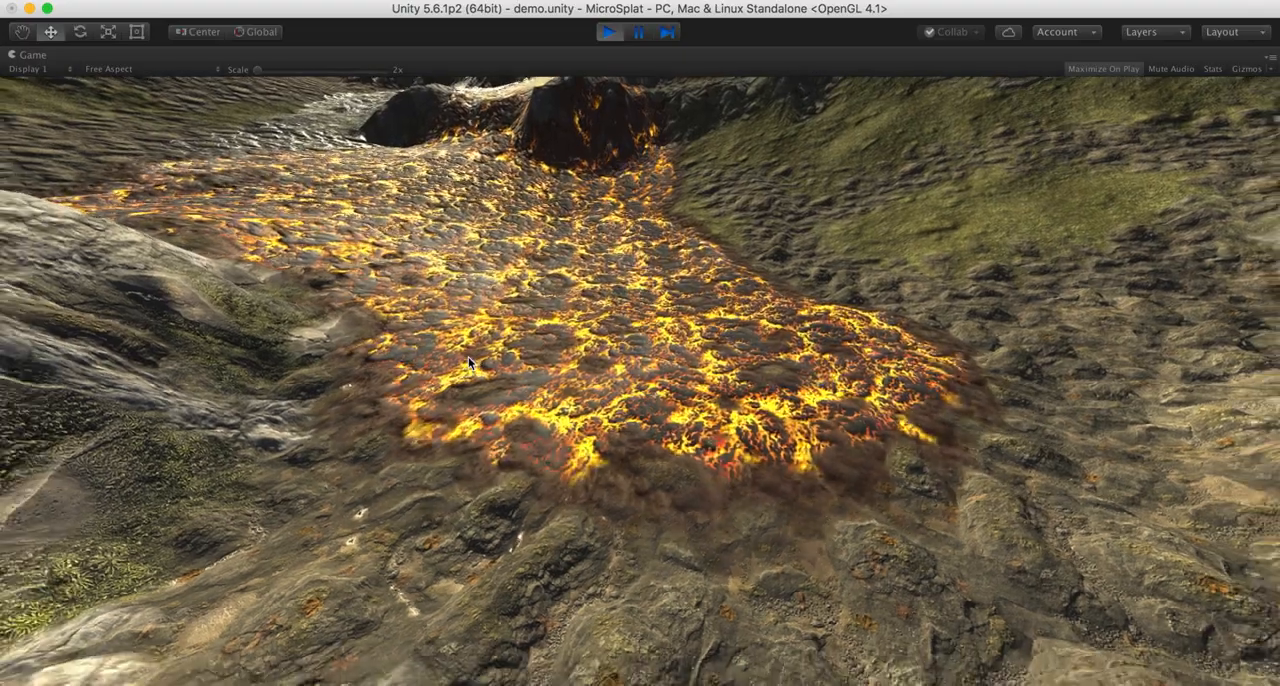
pyautogui.press('w')
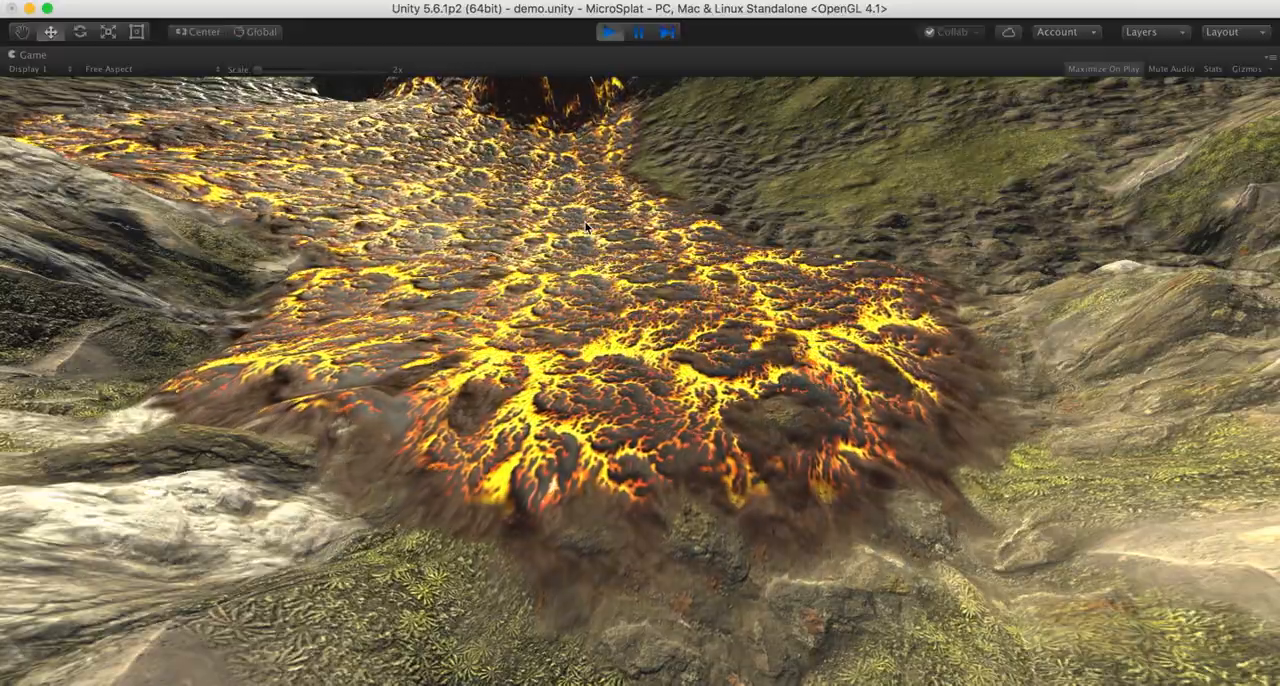
# - Inspect the water running over the wet terrain, from the lower slope up to its source on the cliff
pyautogui.moveTo(432, 365); pyautogui.dragTo(708, 133, button='right')
pyautogui.press('w')
pyautogui.press('w')
pyautogui.press('w')
pyautogui.press('w')
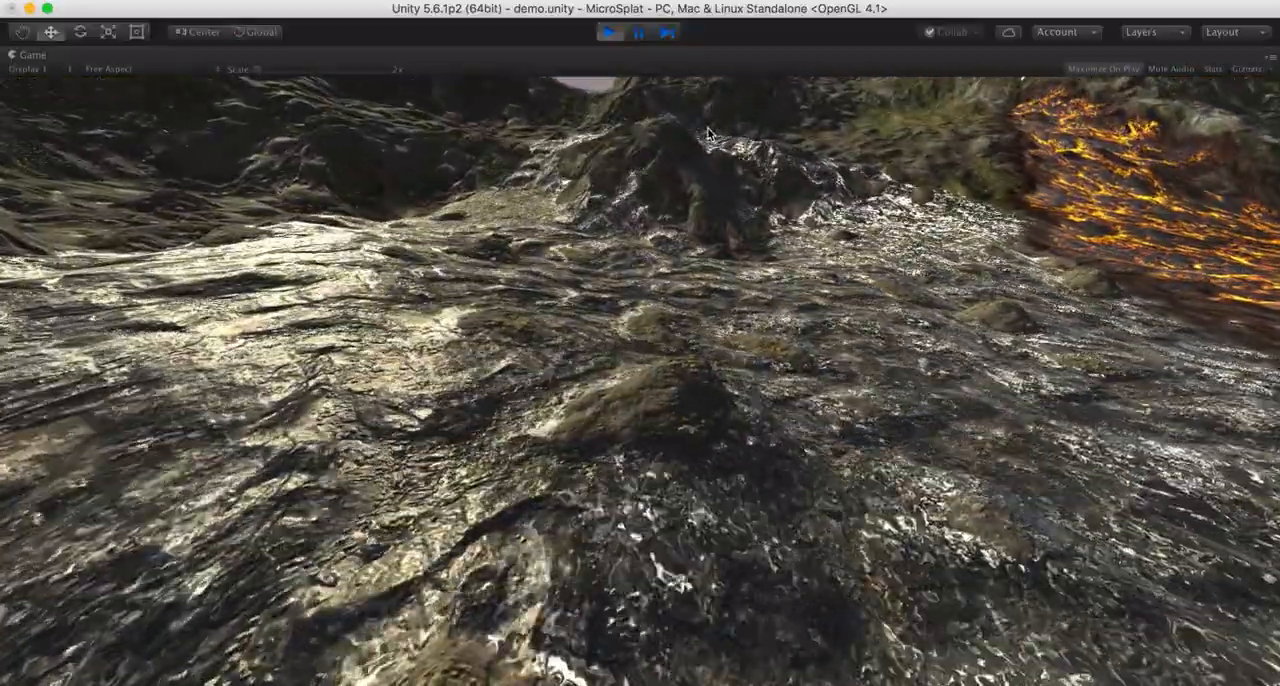
pyautogui.press('w')
pyautogui.press('d')
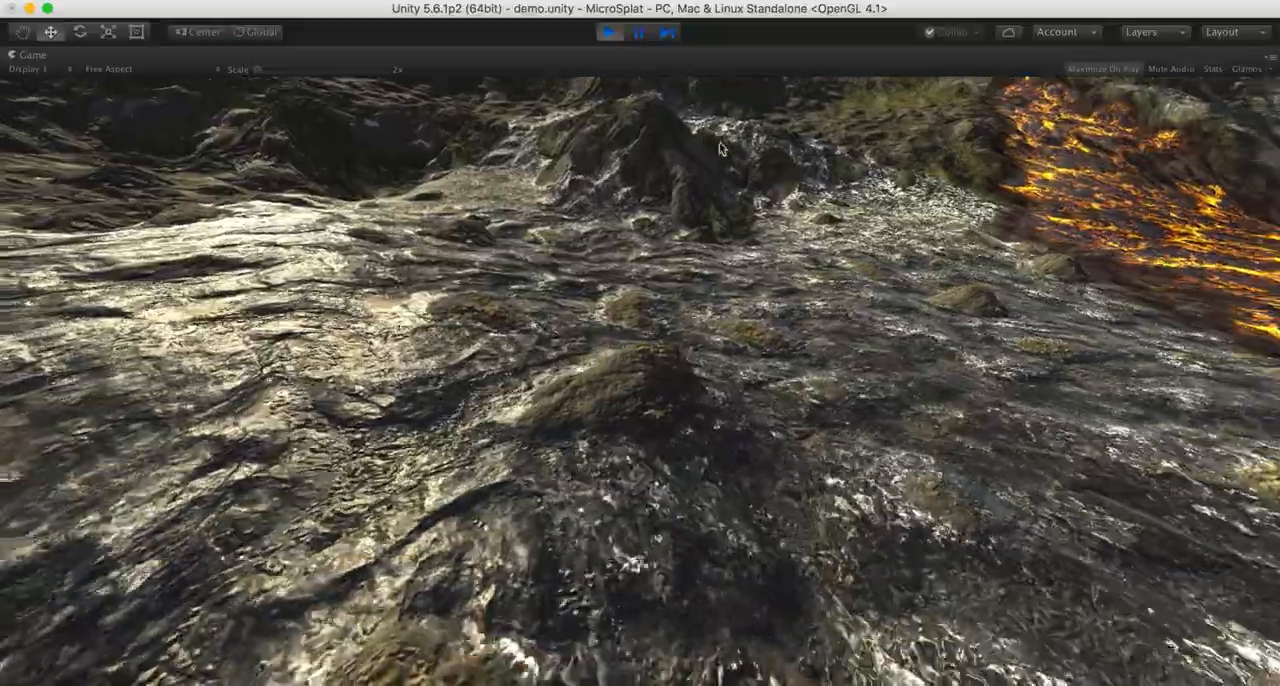
pyautogui.press('w')
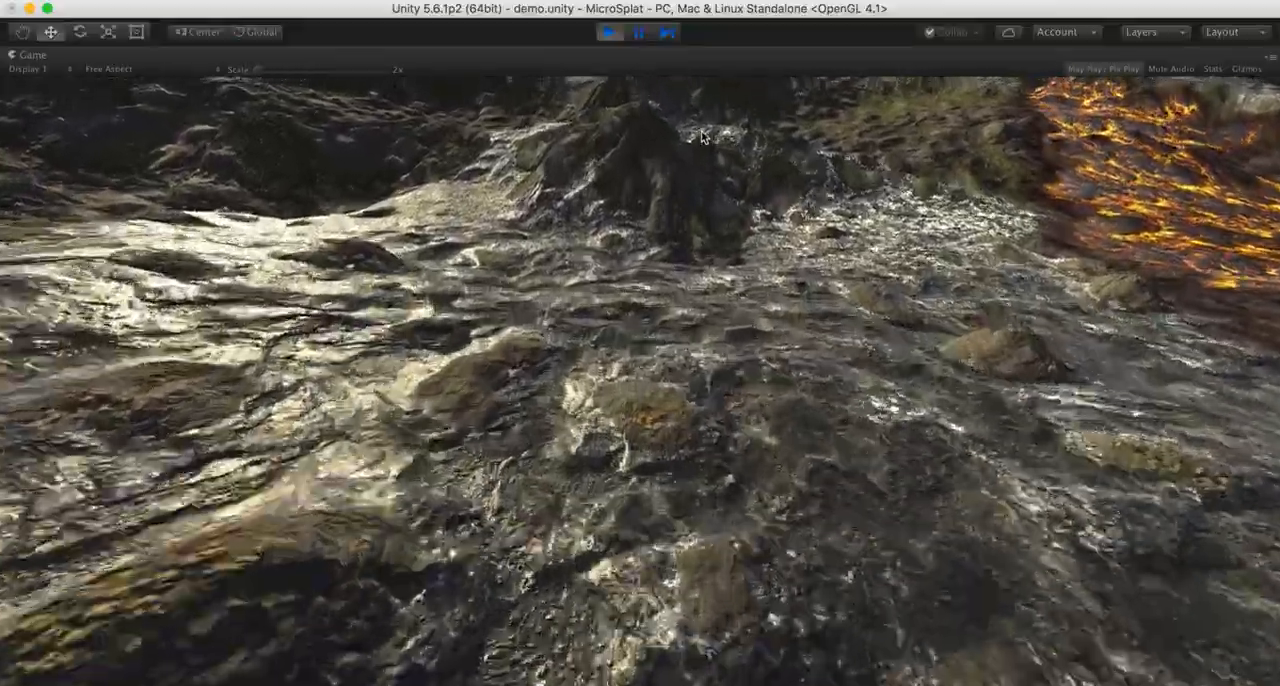
pyautogui.press('w')
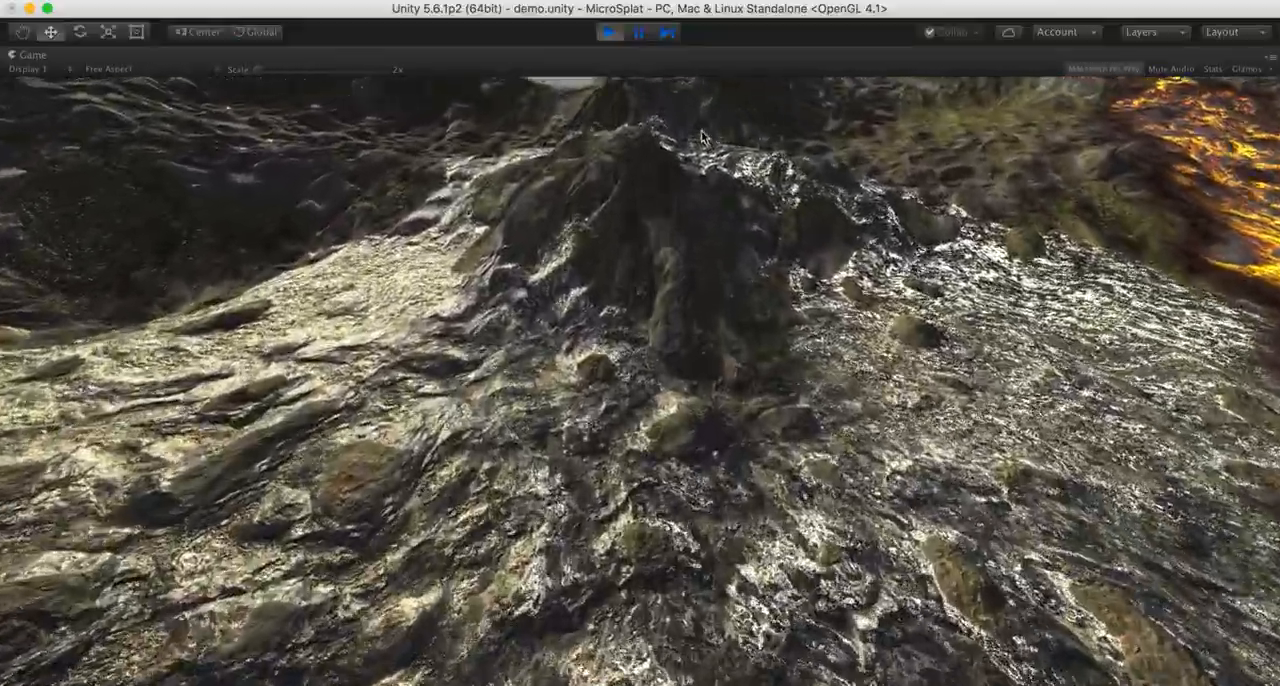
pyautogui.press('w')
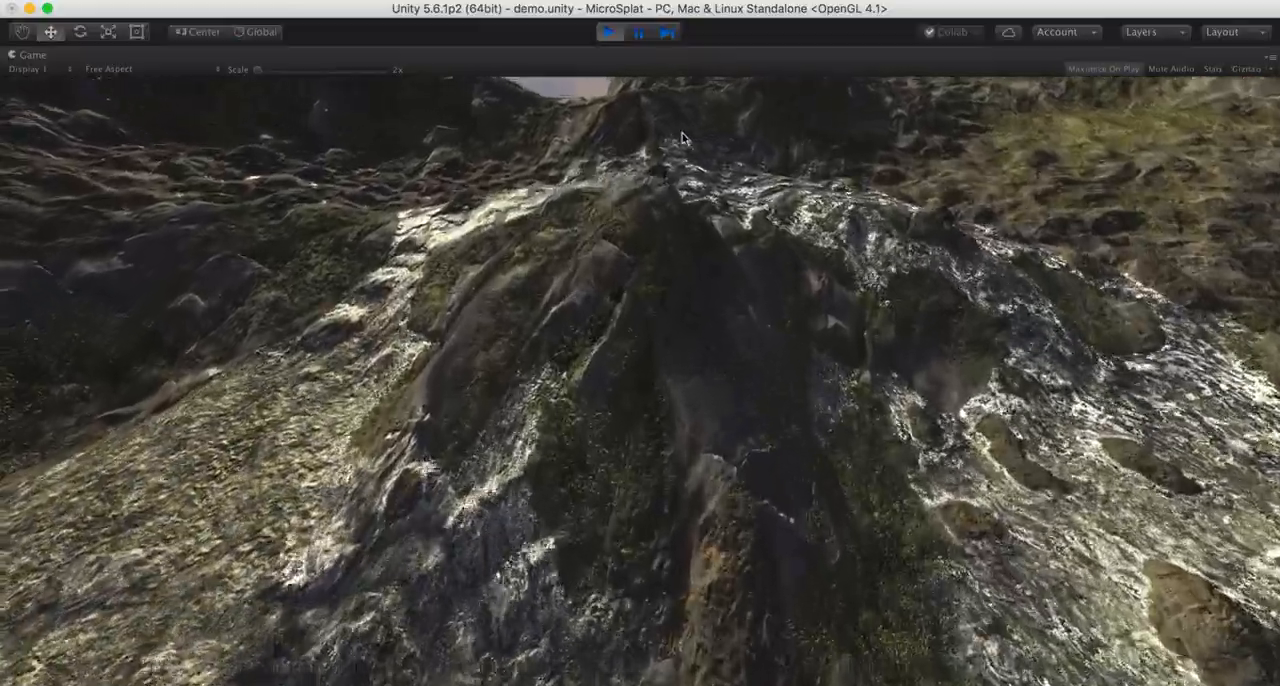
pyautogui.press('w')
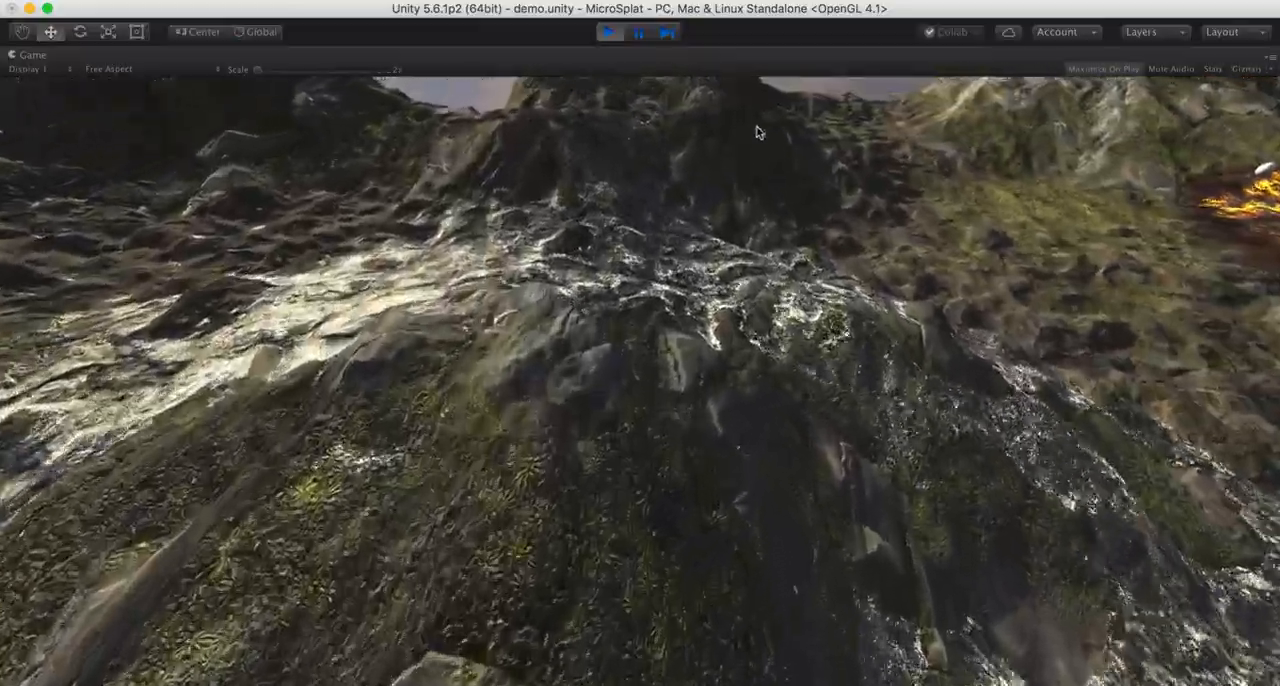
pyautogui.press('w')
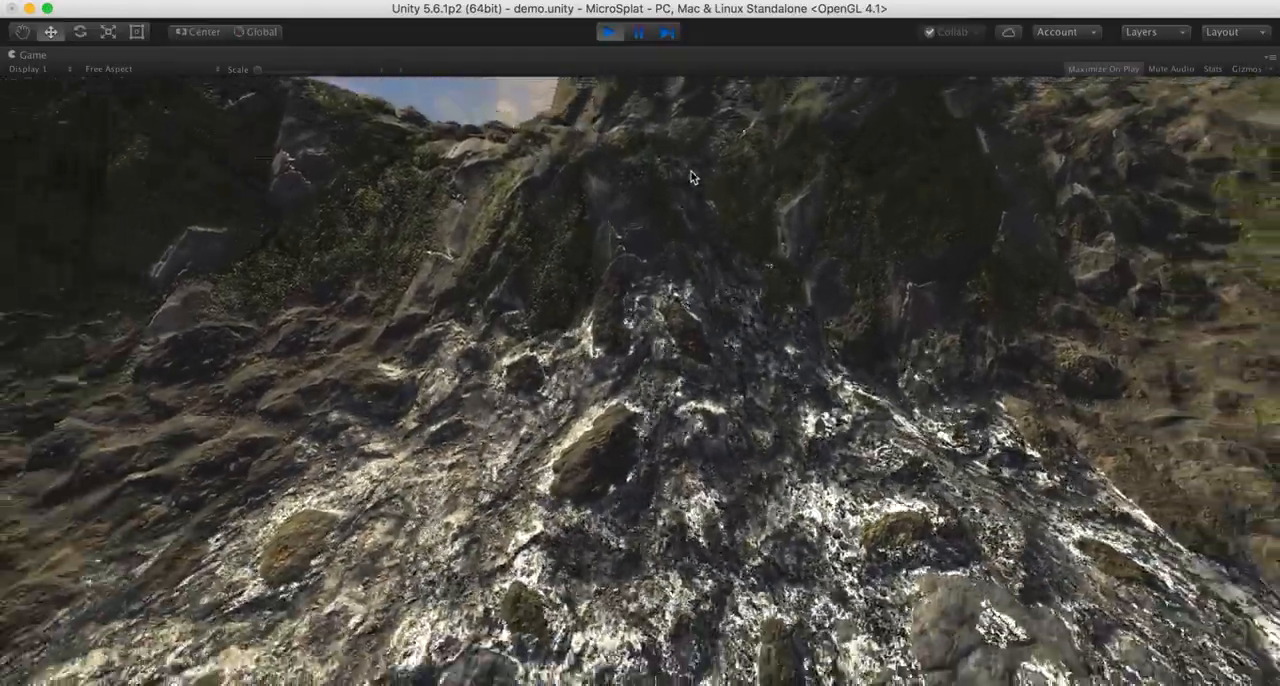
# - Inspect how the water streams split around the rock outcrop and run beside the lava flow
pyautogui.press('s')
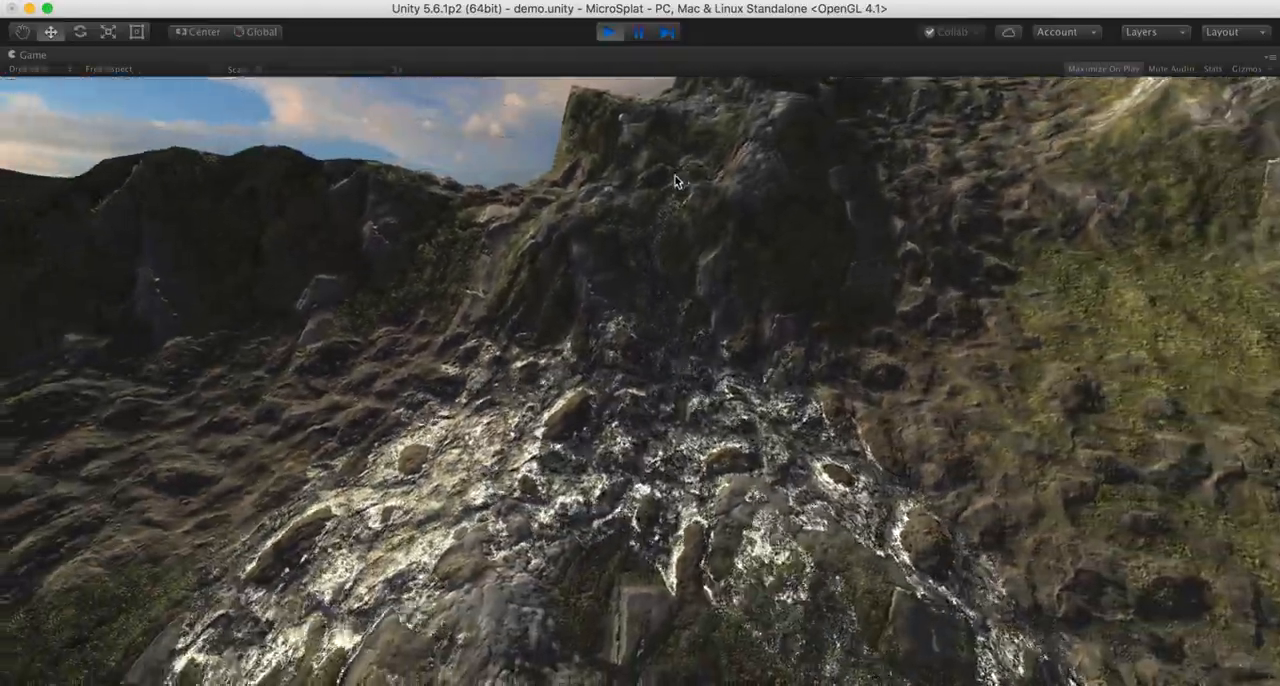
pyautogui.press('q')
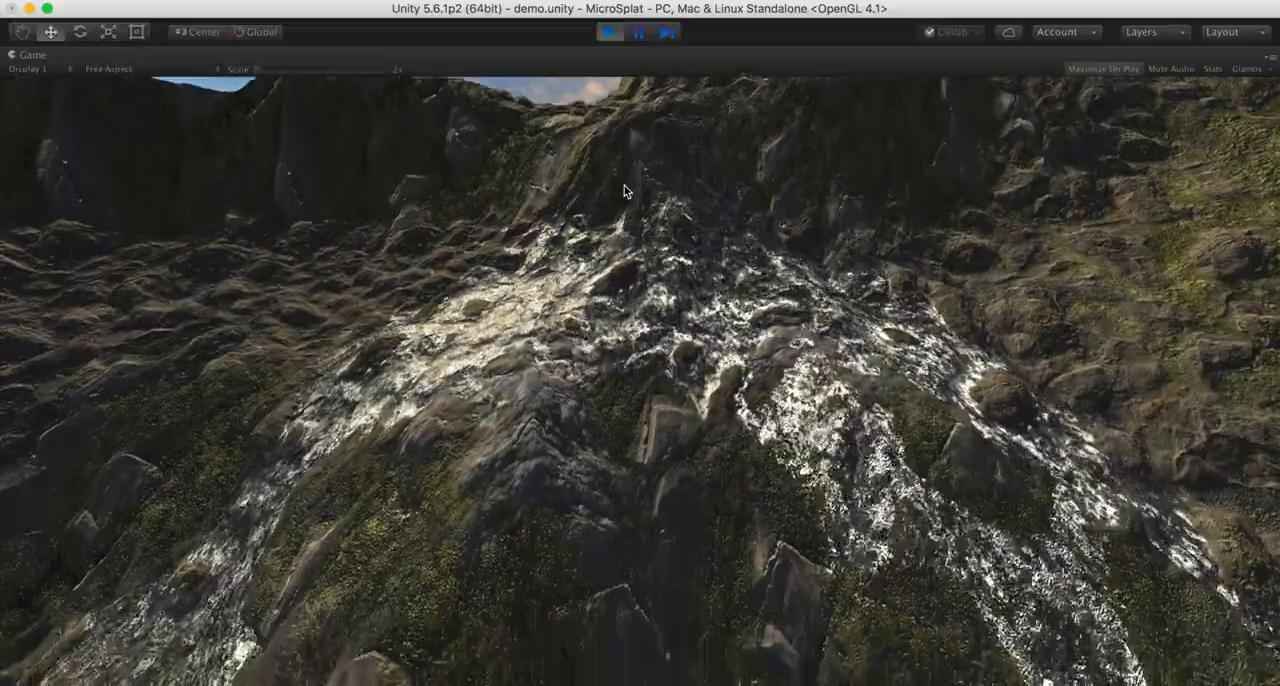
pyautogui.press('q')
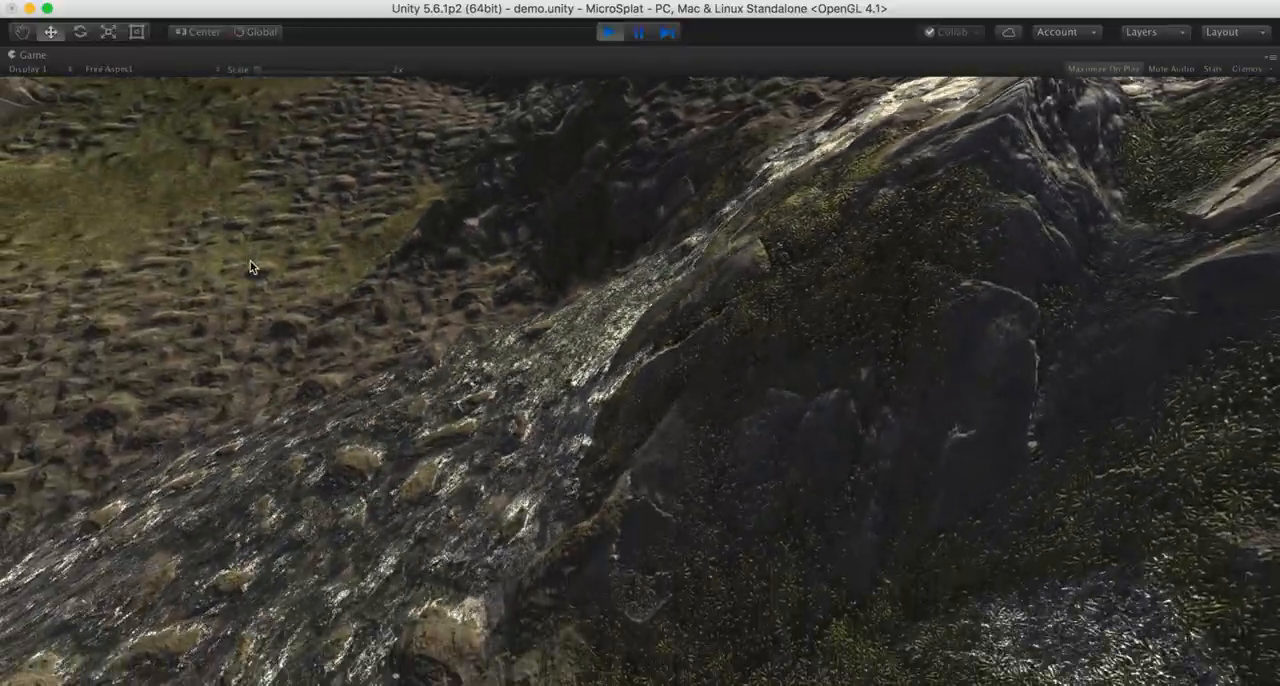
pyautogui.press('s')
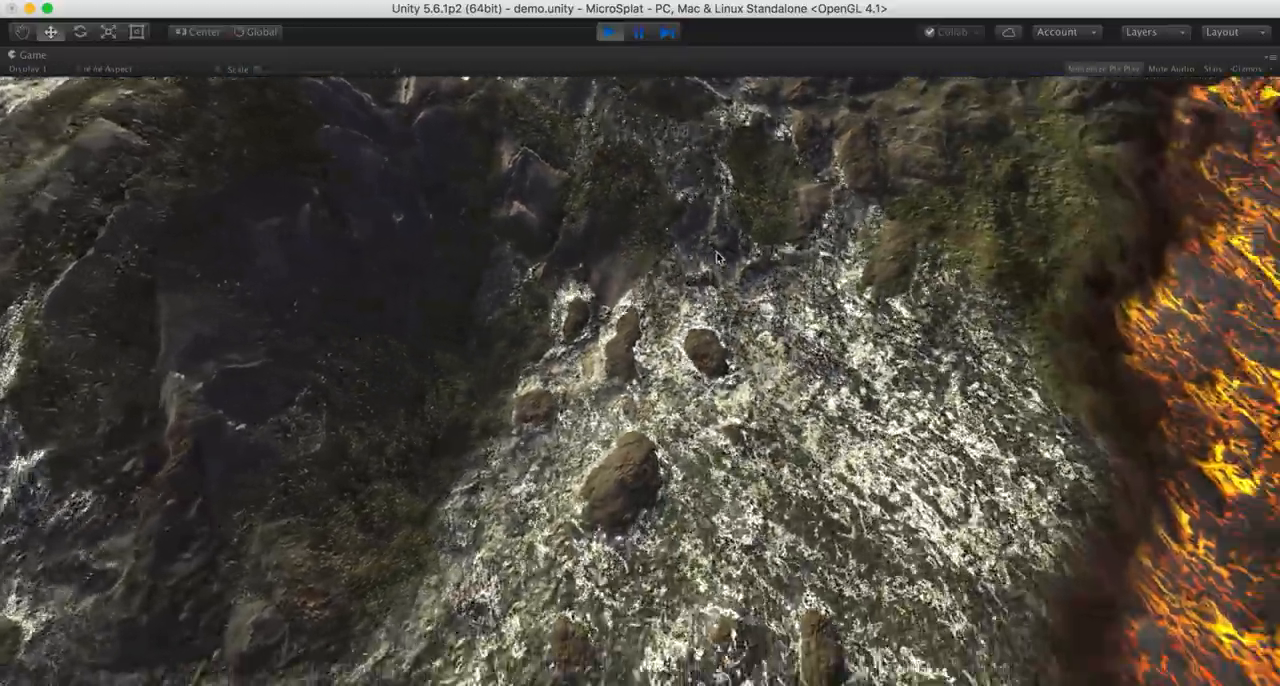
pyautogui.press('s')
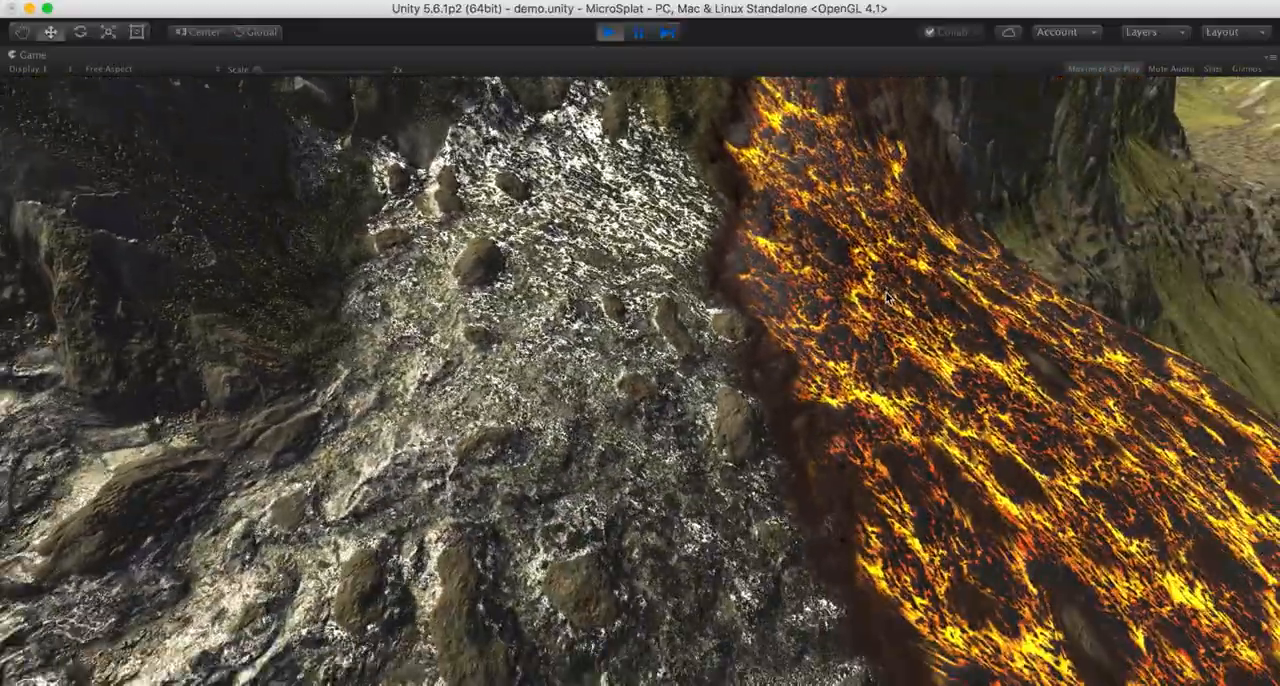
pyautogui.press('s')
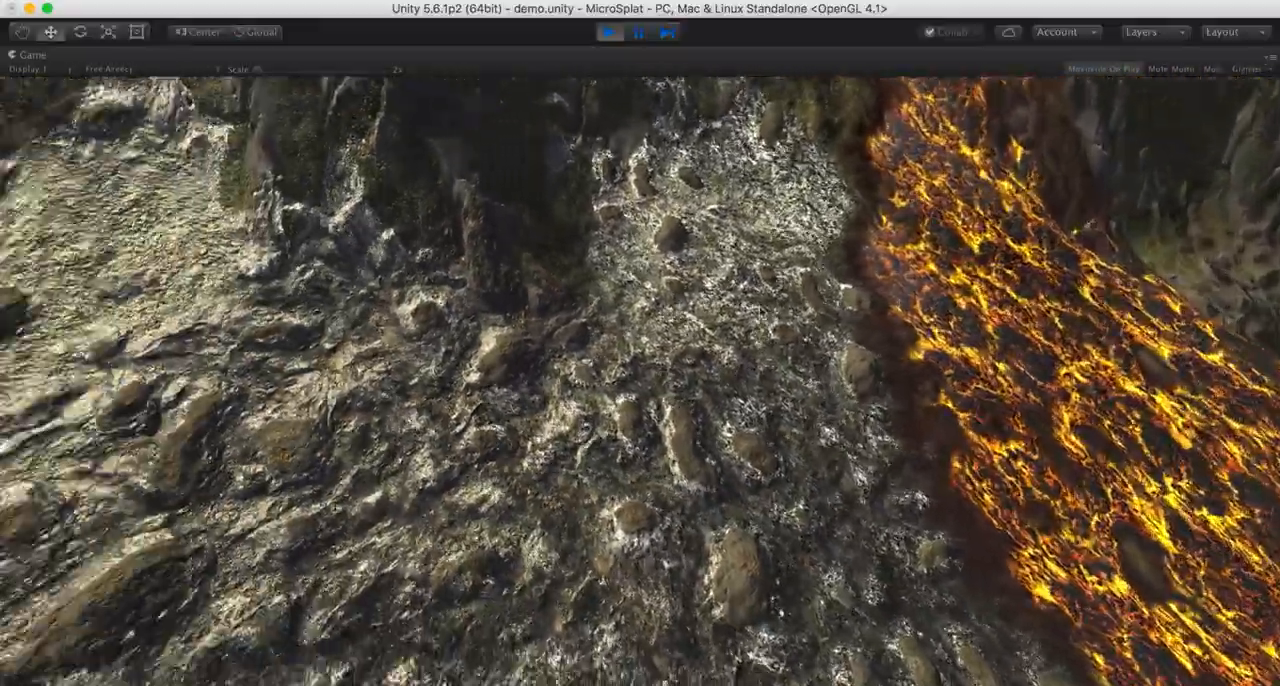
pyautogui.press('s')
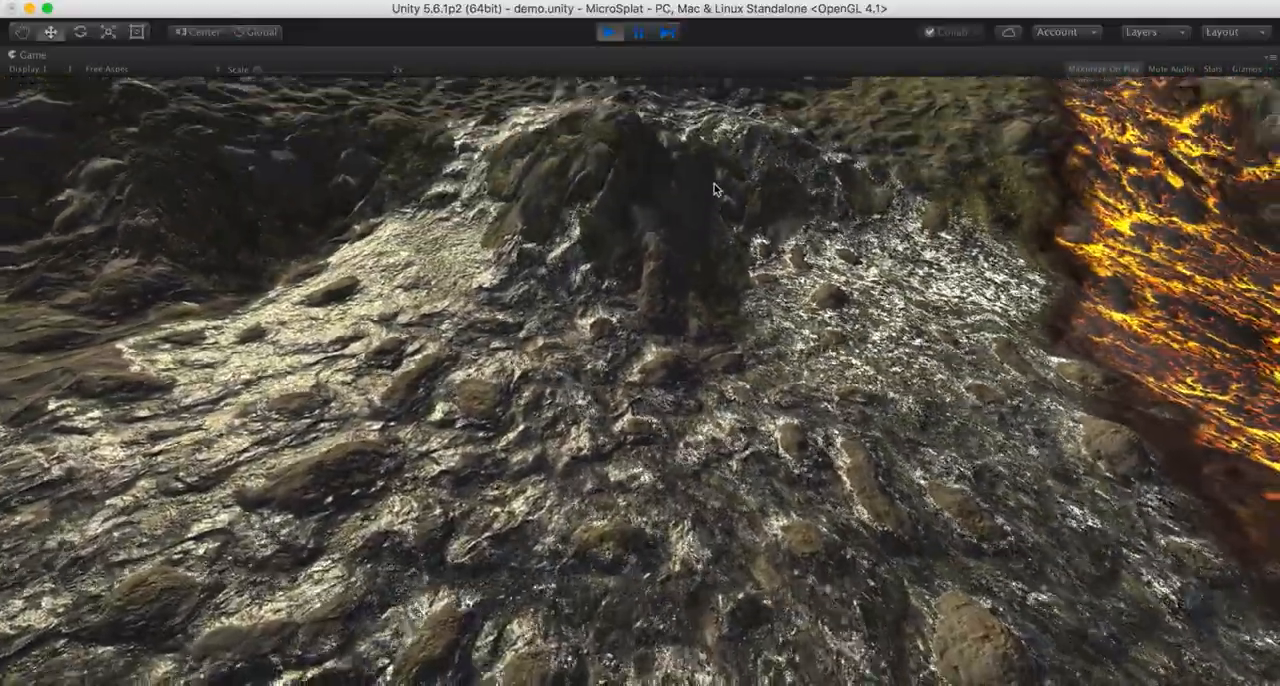
pyautogui.press('s')
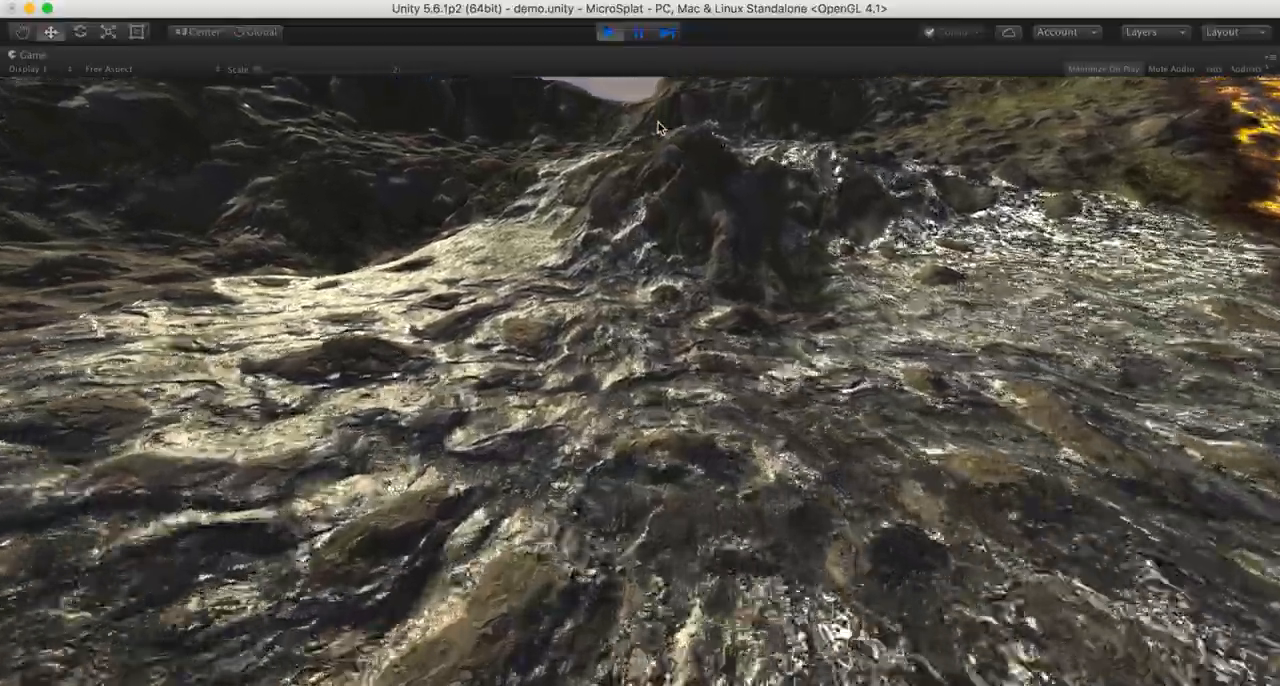
pyautogui.press('w')
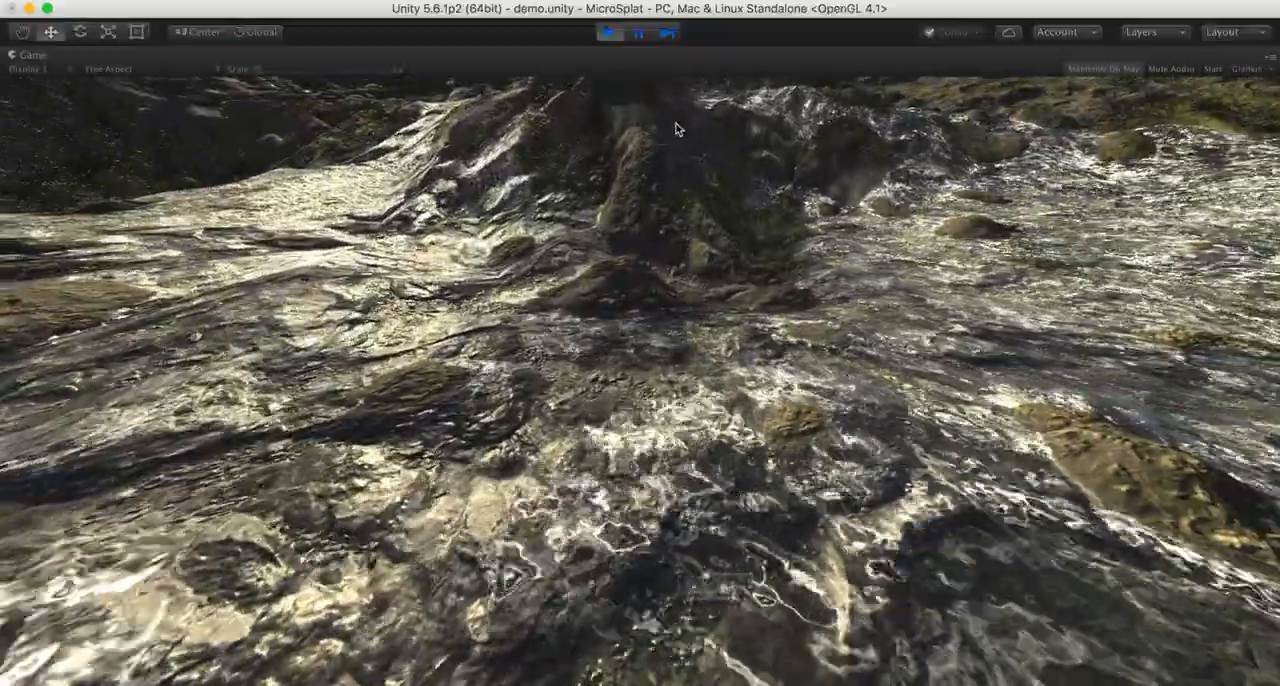
pyautogui.press('s')
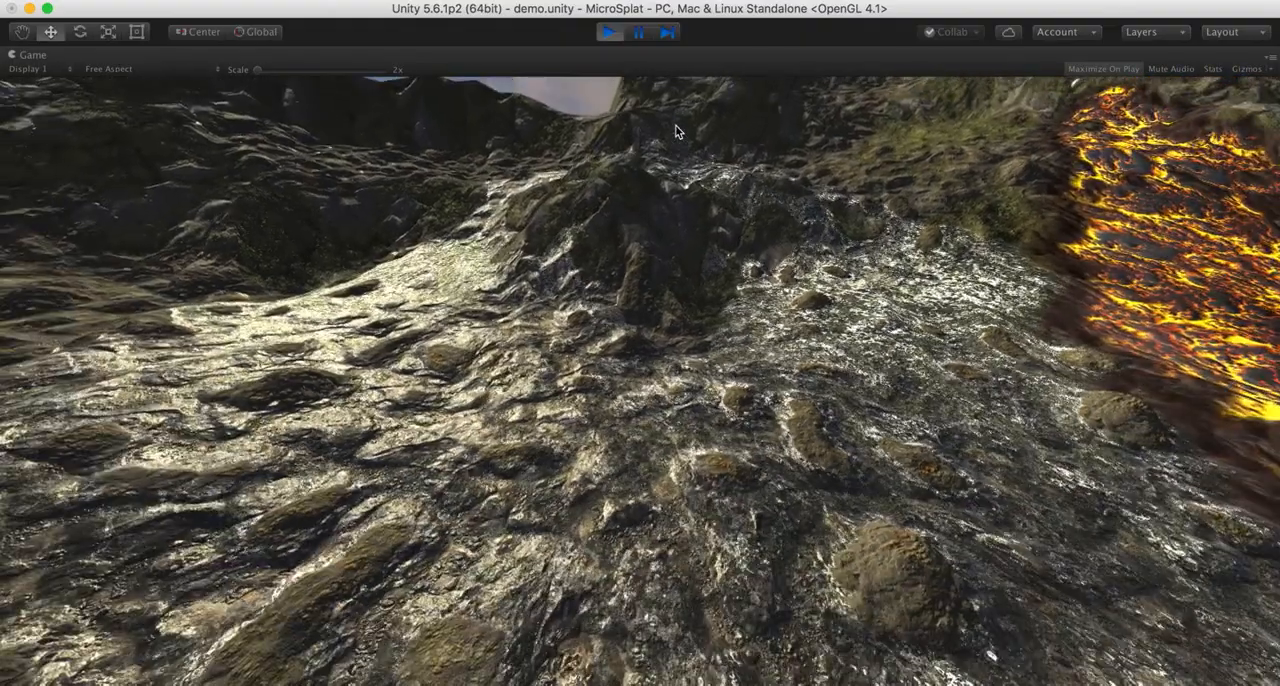
# - Restart play mode and observe the water and lava flowing down the slope from their start
pyautogui.click(606, 32)
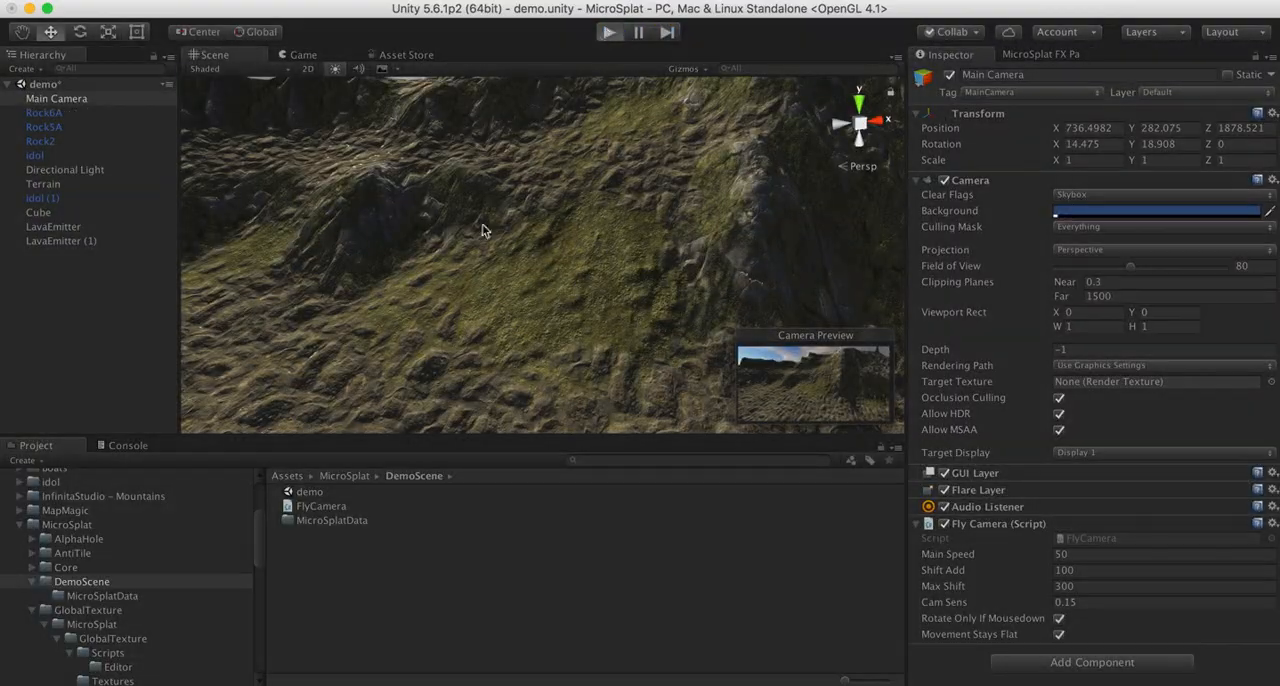
pyautogui.press('super+p')
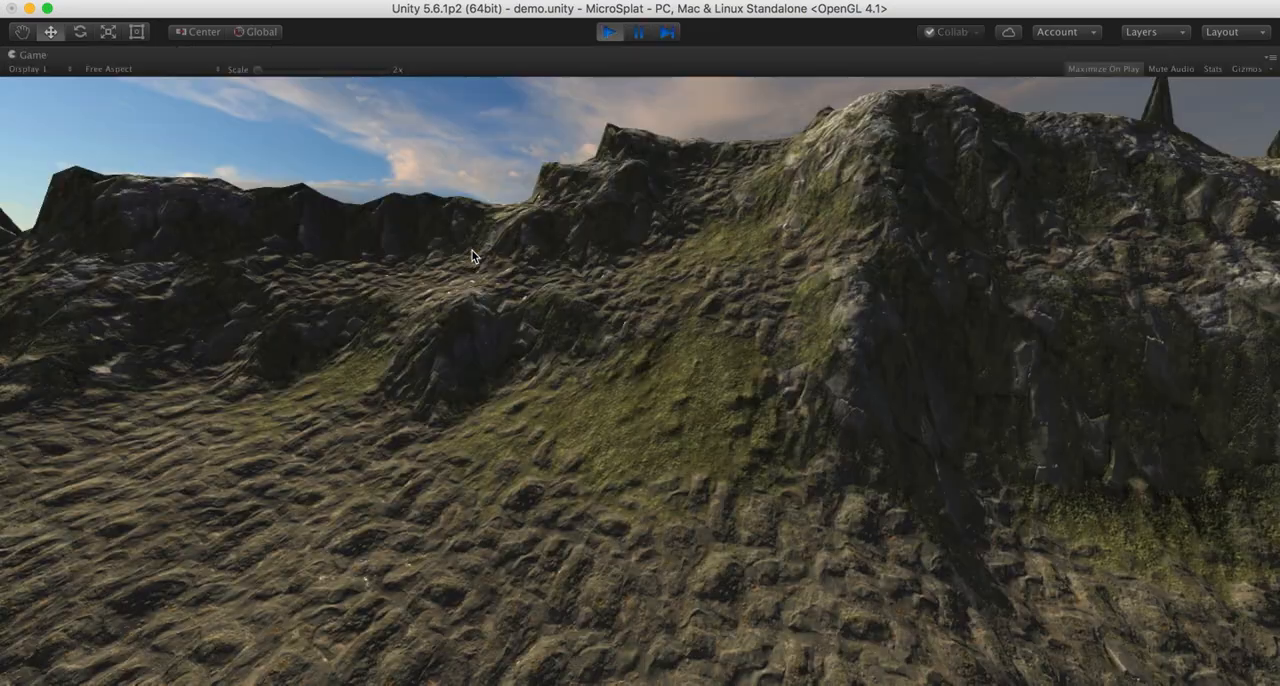
pyautogui.press('w')
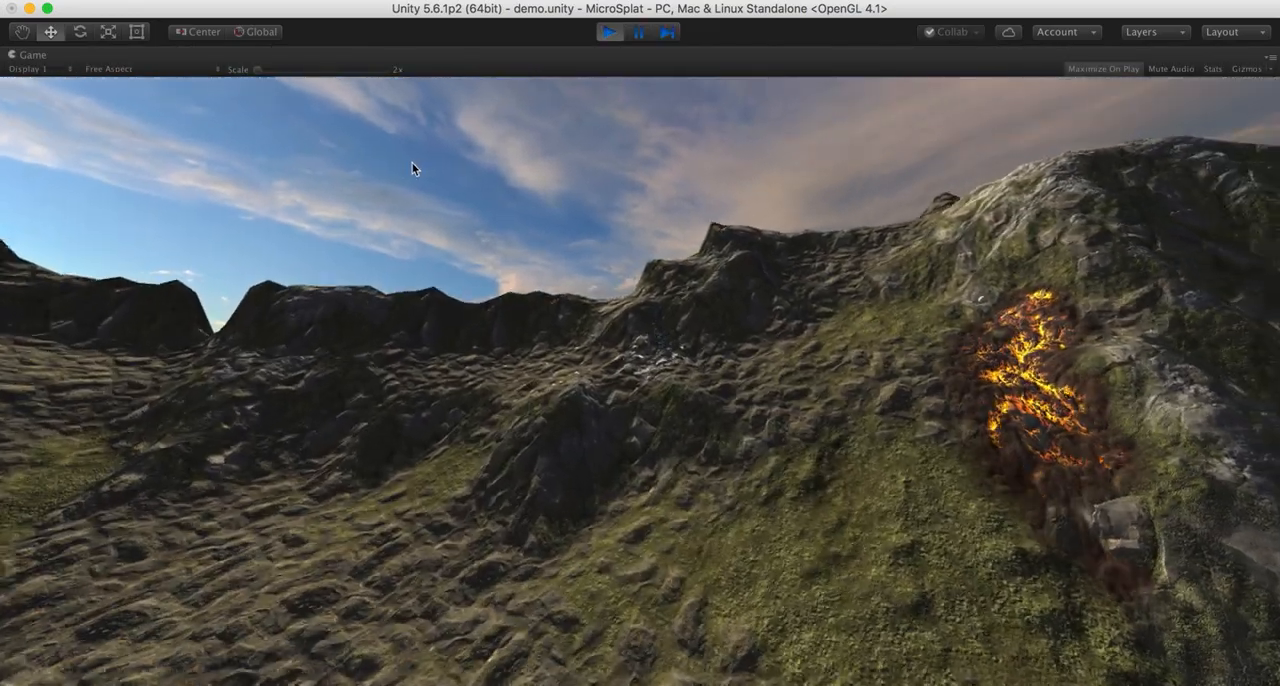
pyautogui.press('w')
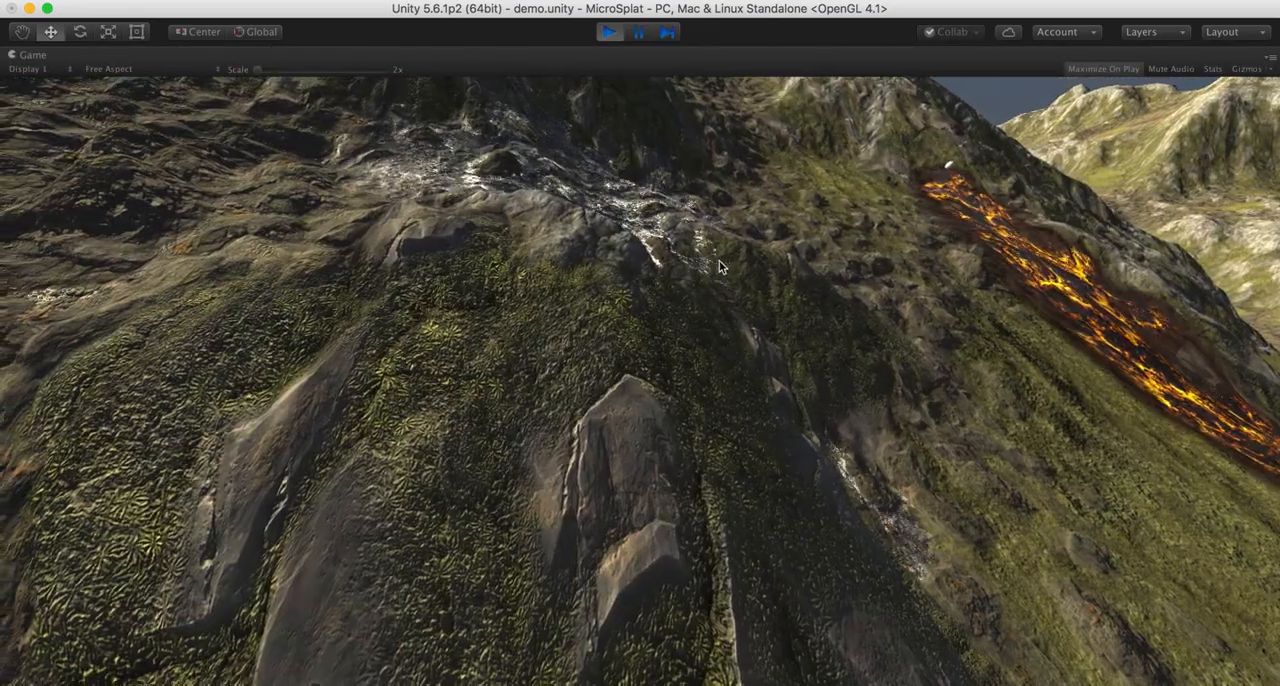
pyautogui.press('q')
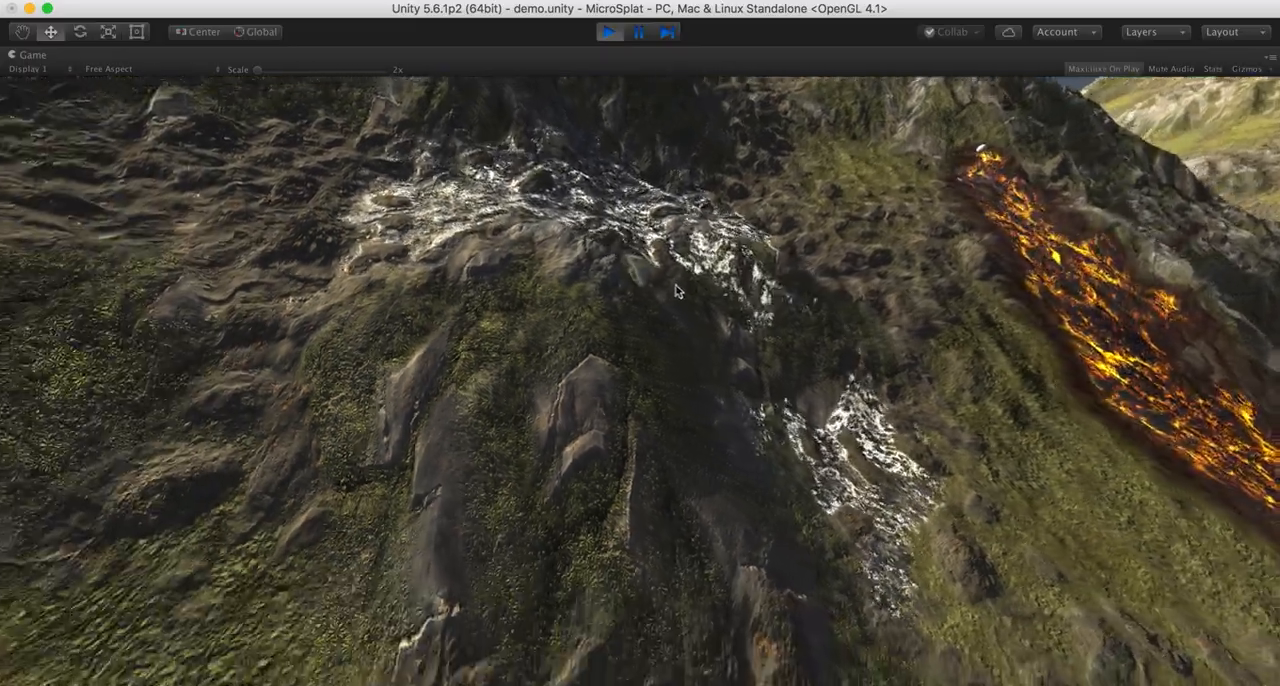
pyautogui.press('q')
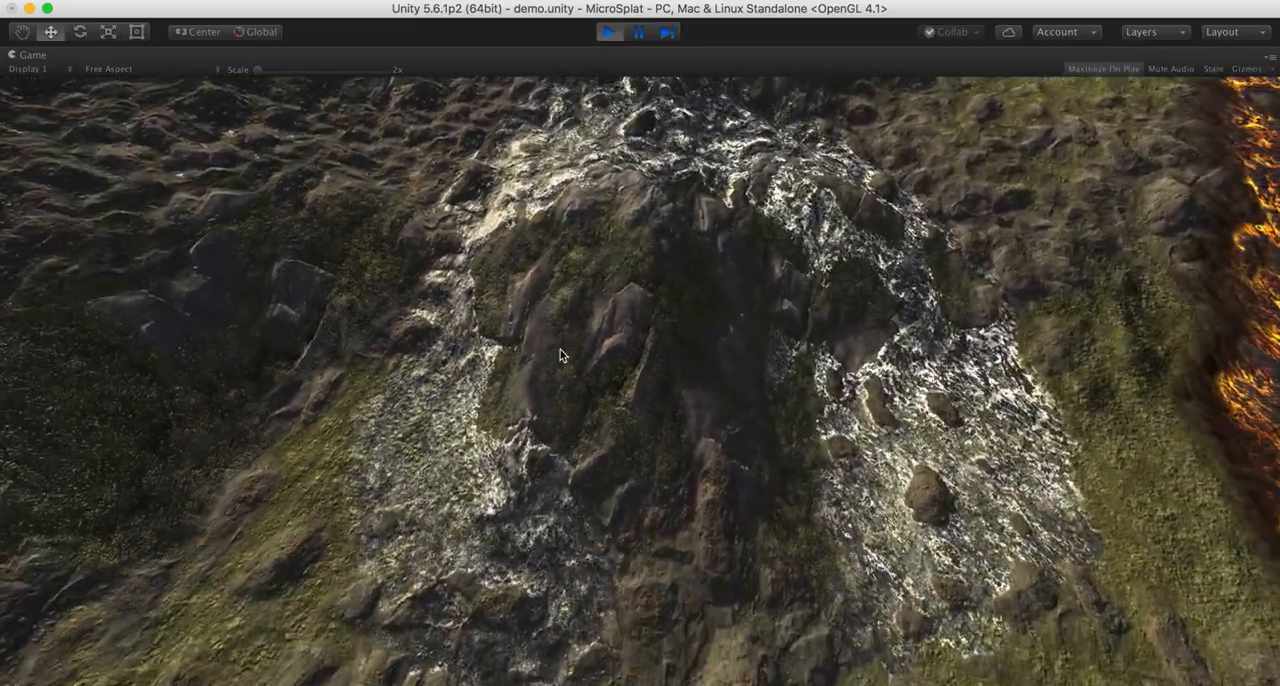
pyautogui.press('s')
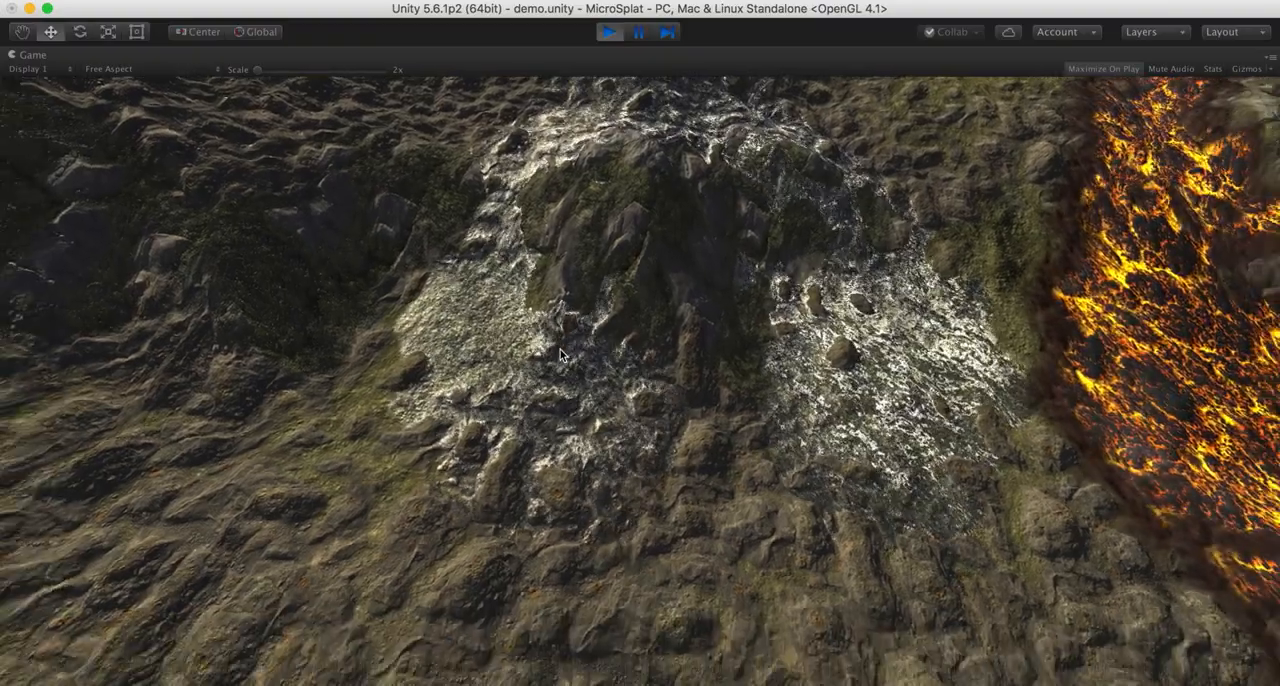
pyautogui.press('e')
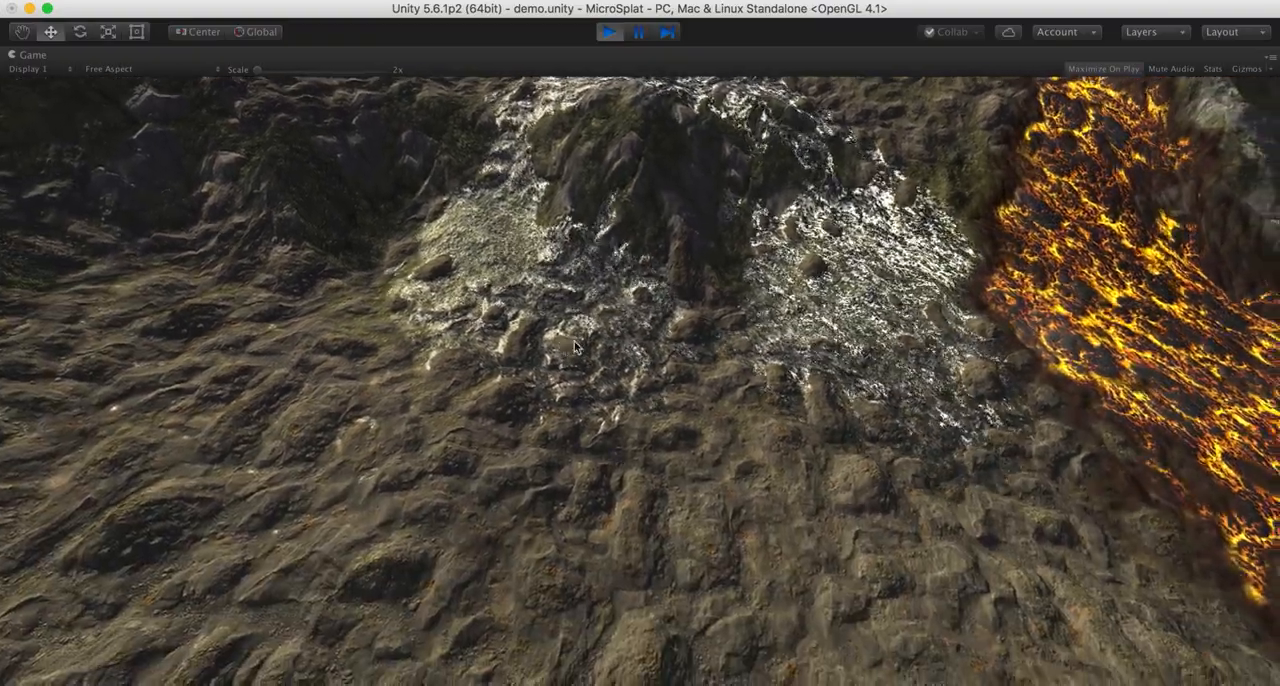
pyautogui.press('e')
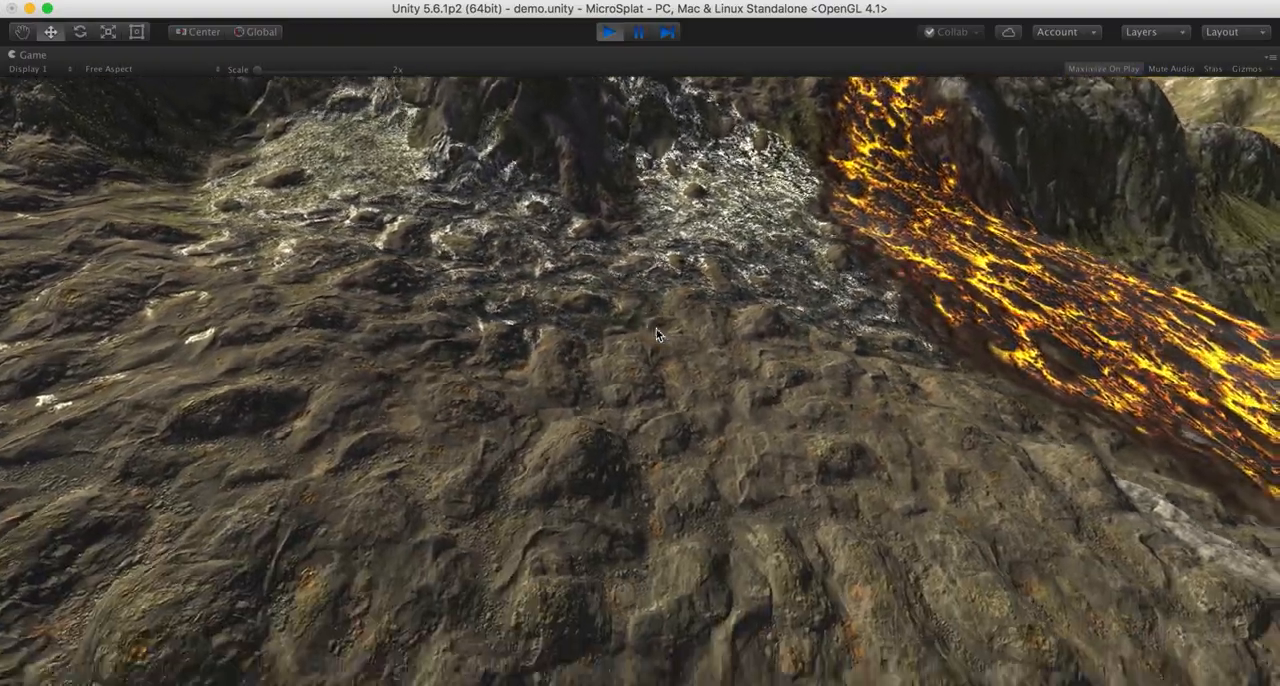
# - Follow the lava beside the water down the slope and over the rock ledge to where it spreads on the lower ground
pyautogui.press('d')
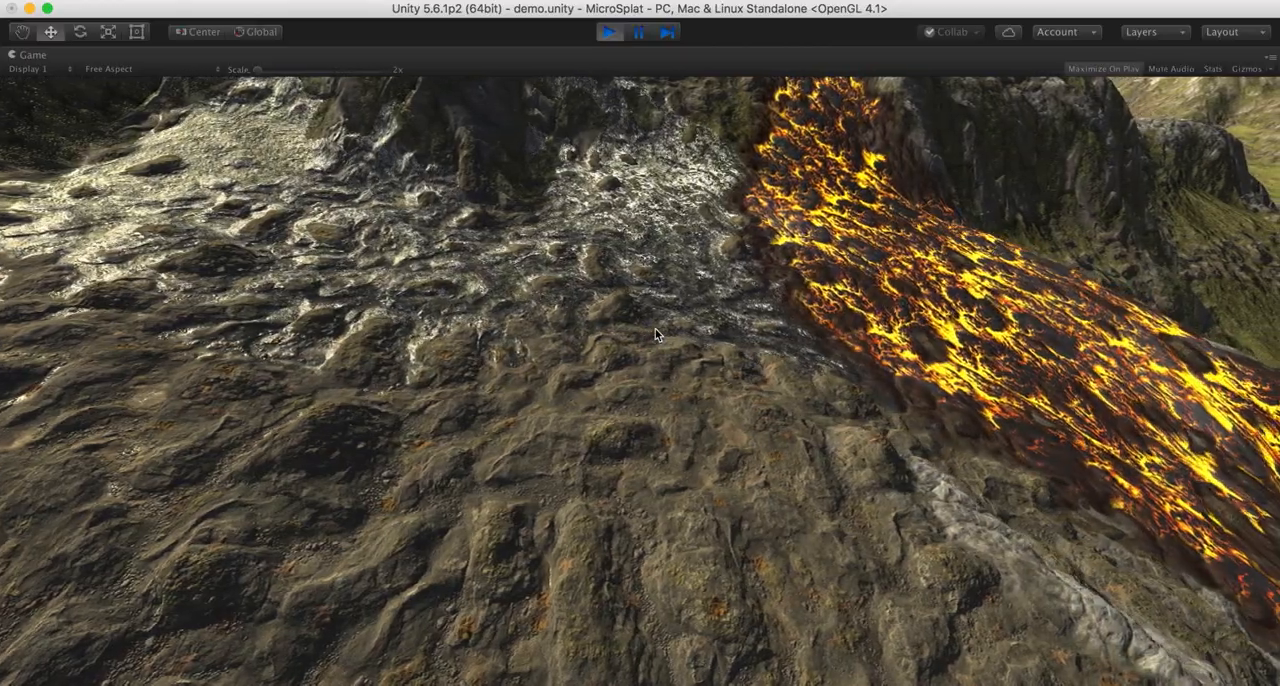
pyautogui.press('d')
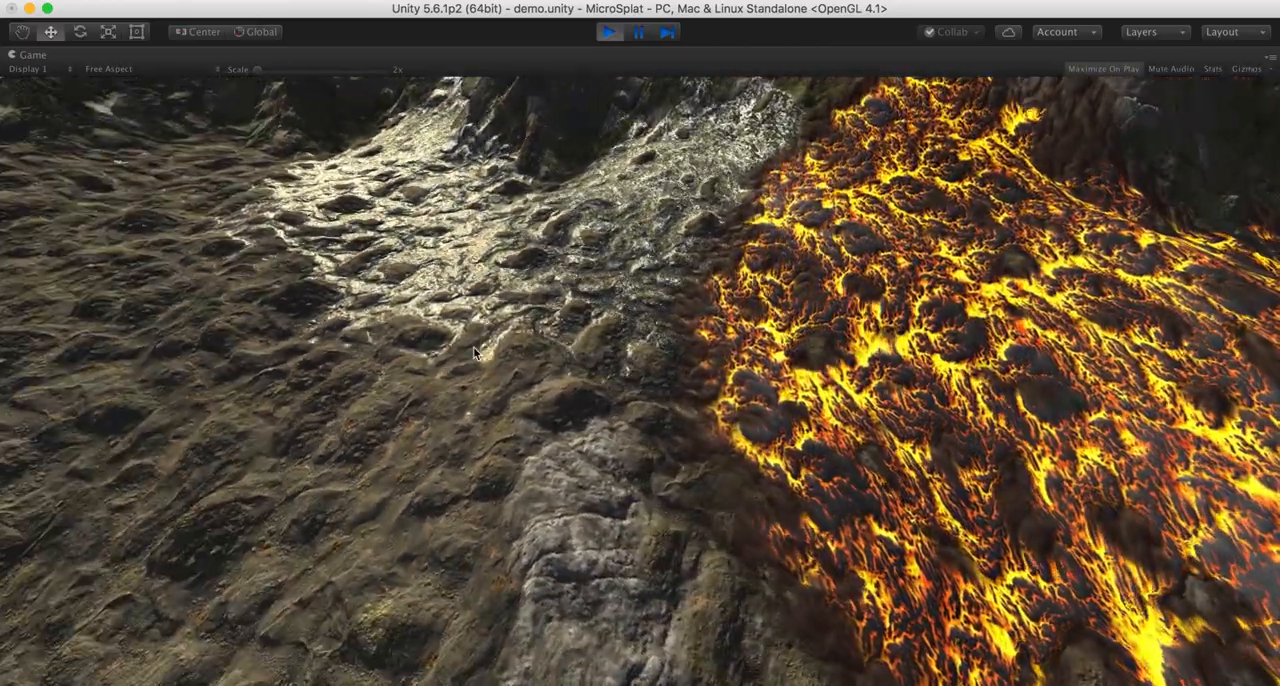
pyautogui.press('s')
pyautogui.press('s')
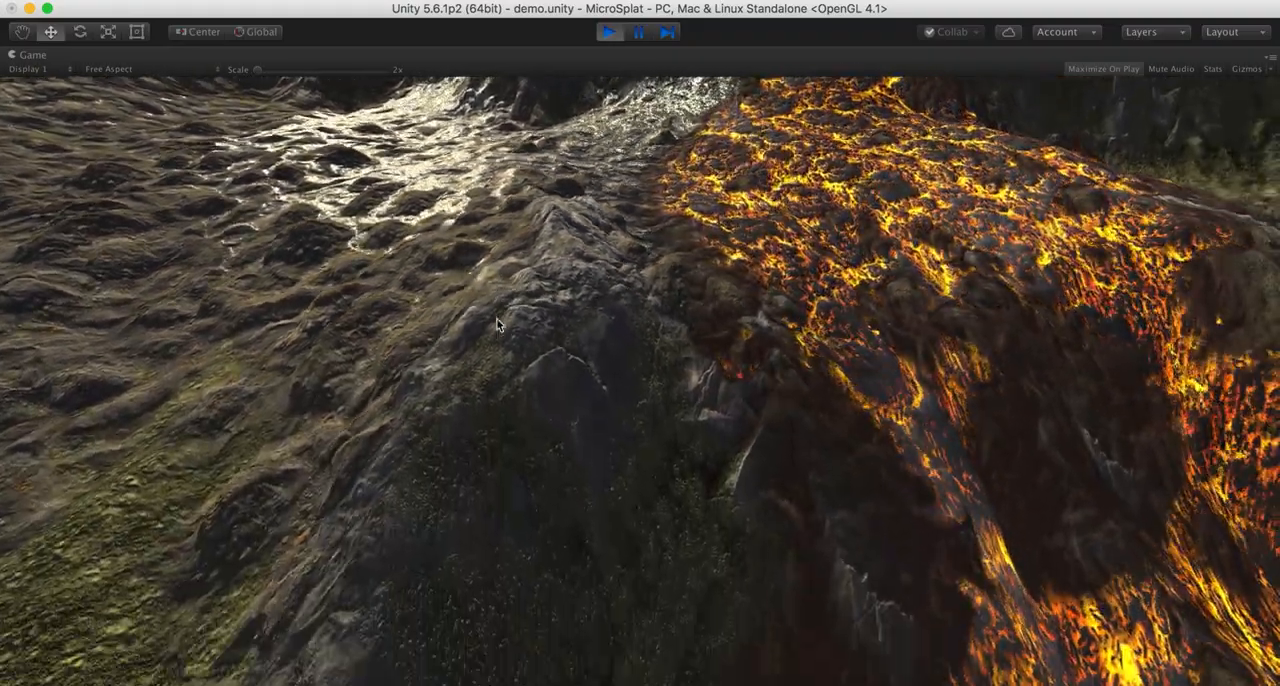
pyautogui.press('s')
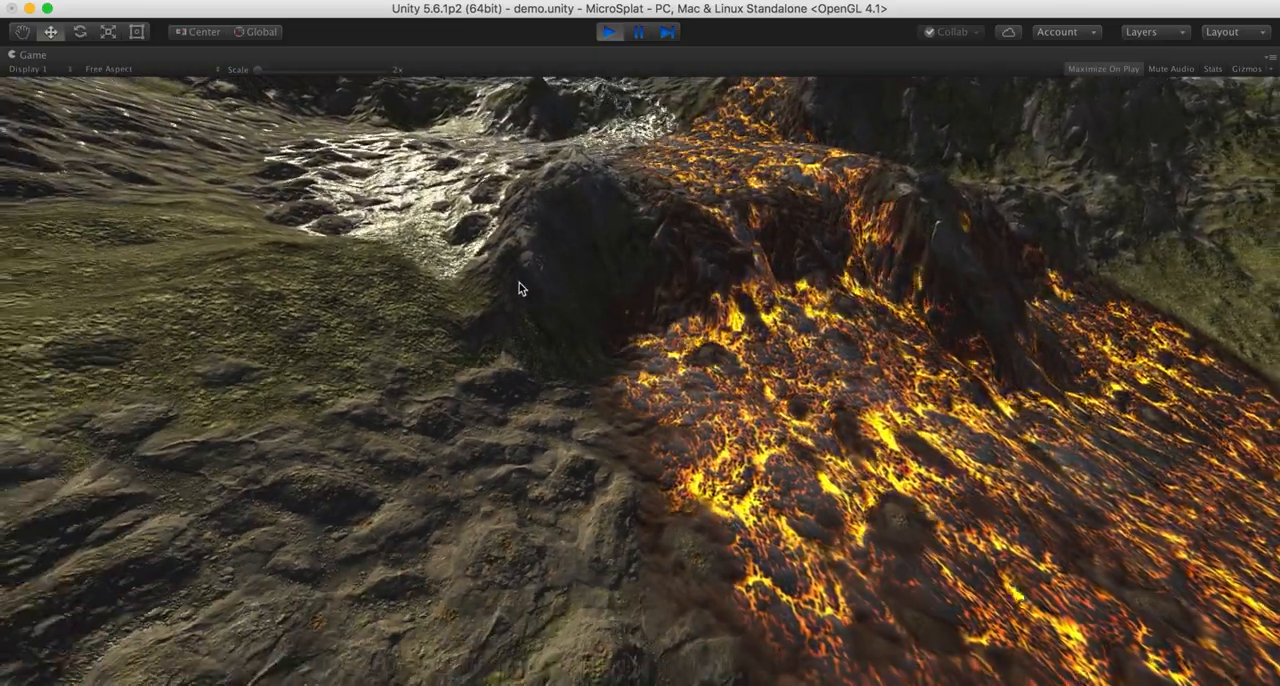
pyautogui.press('w')
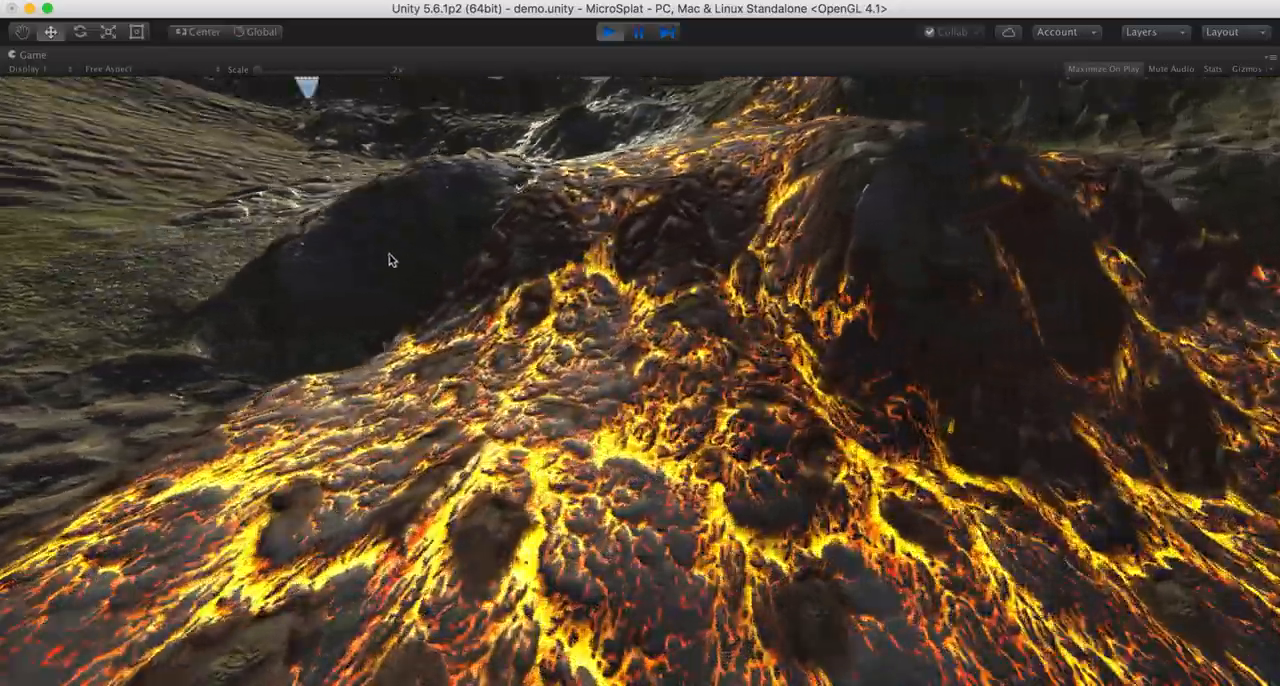
# - Inspect the water streams from the lower grassy slope up to the rock outcrop beside the lava
pyautogui.press('w')
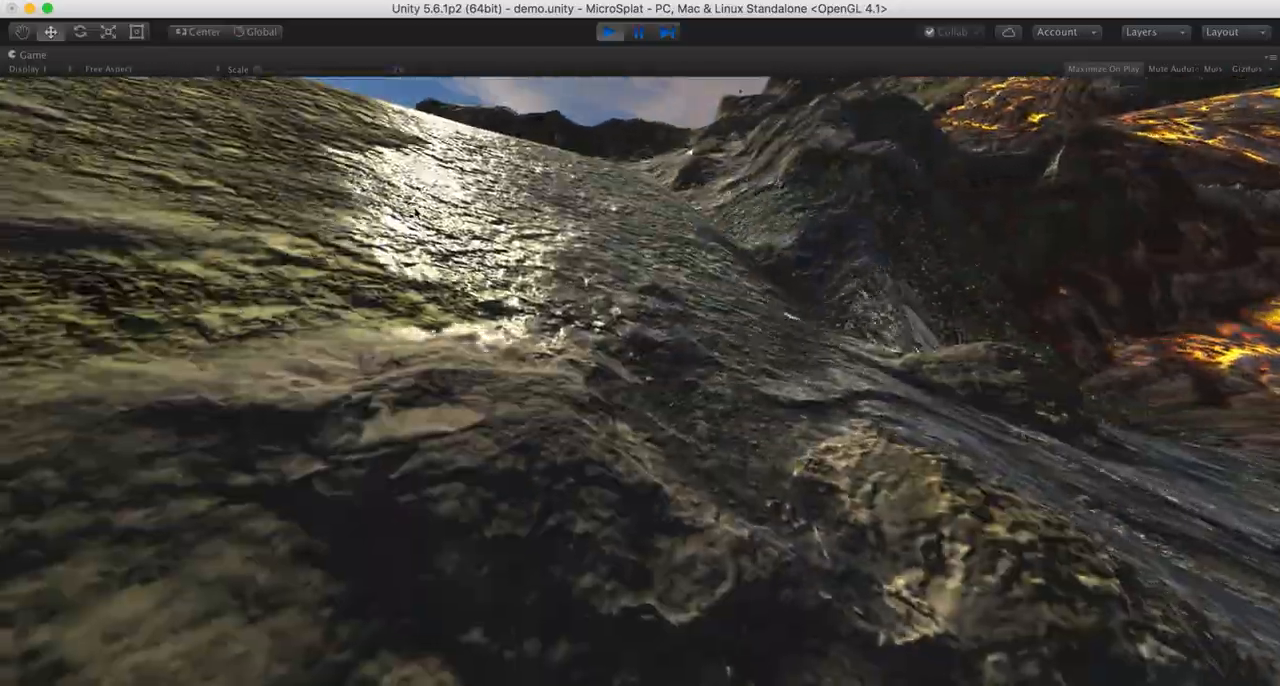
pyautogui.press('w')
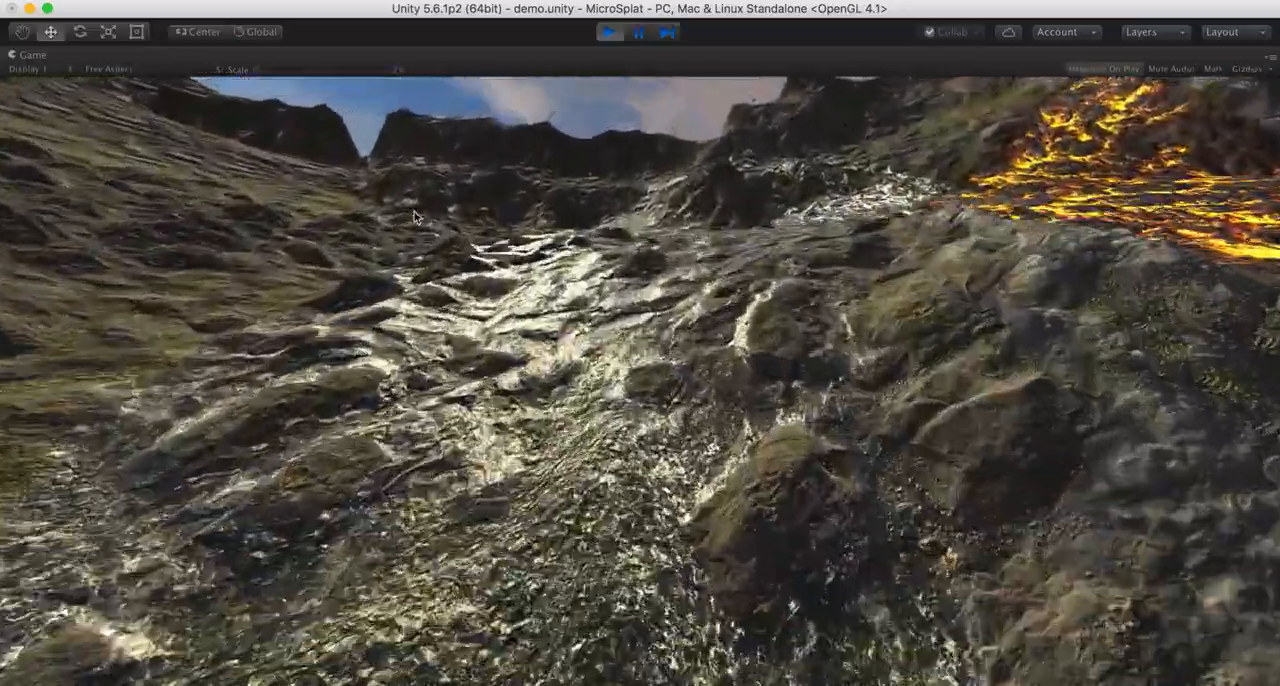
pyautogui.press('w')
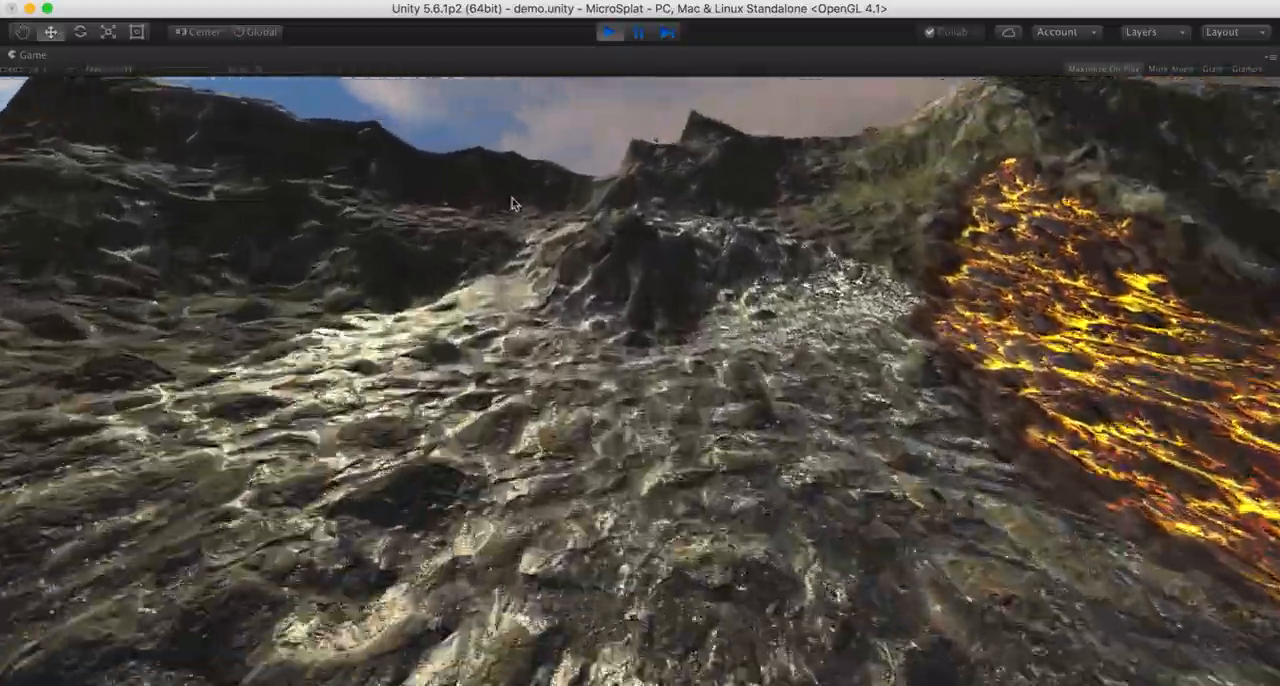
pyautogui.press('w')
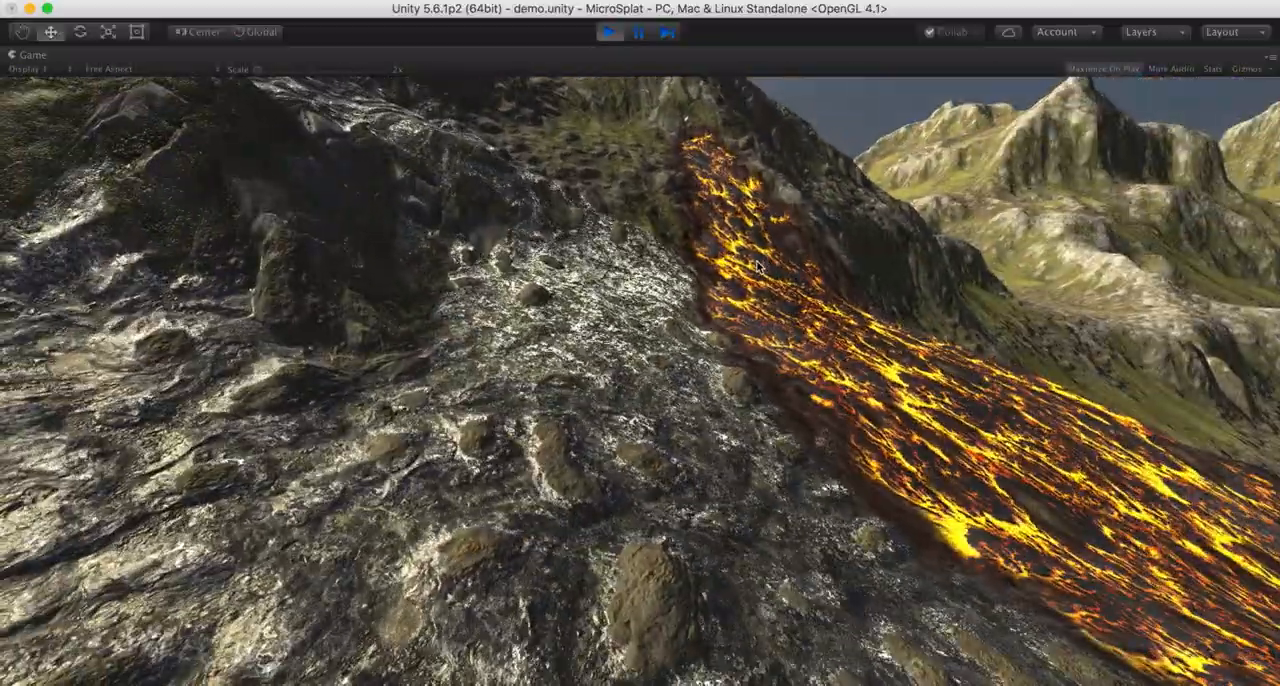
pyautogui.press('a')
pyautogui.press('d')
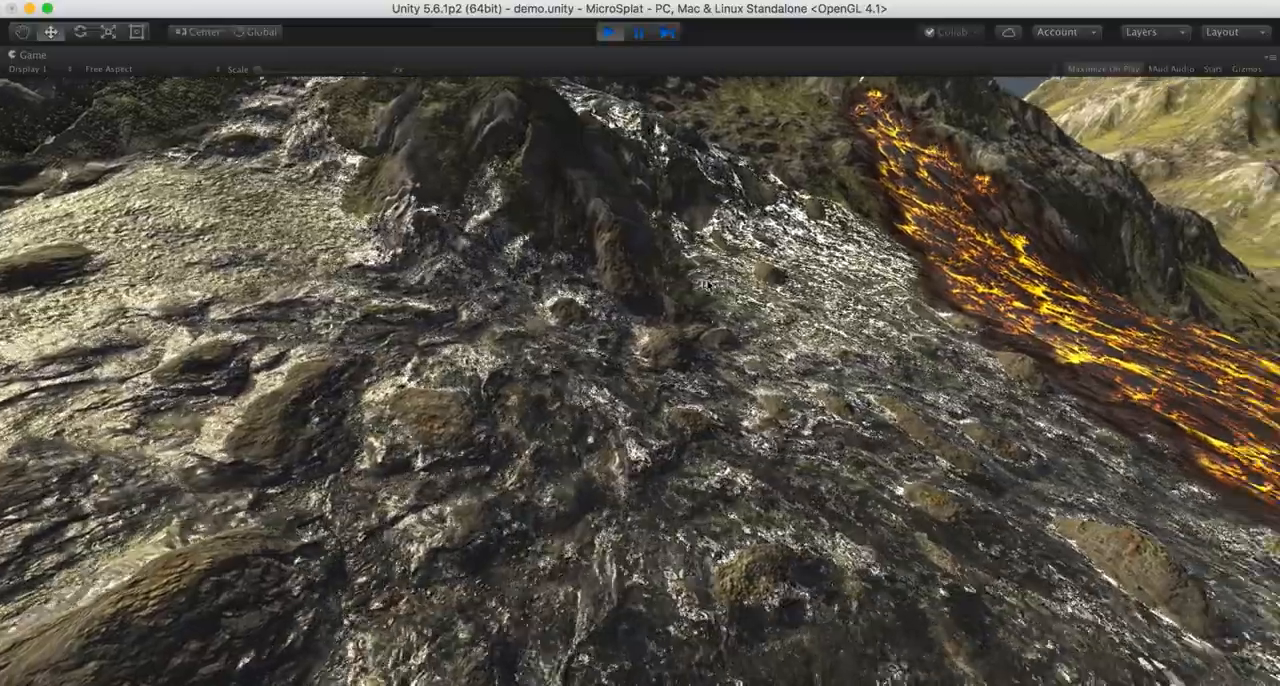
pyautogui.press('d')
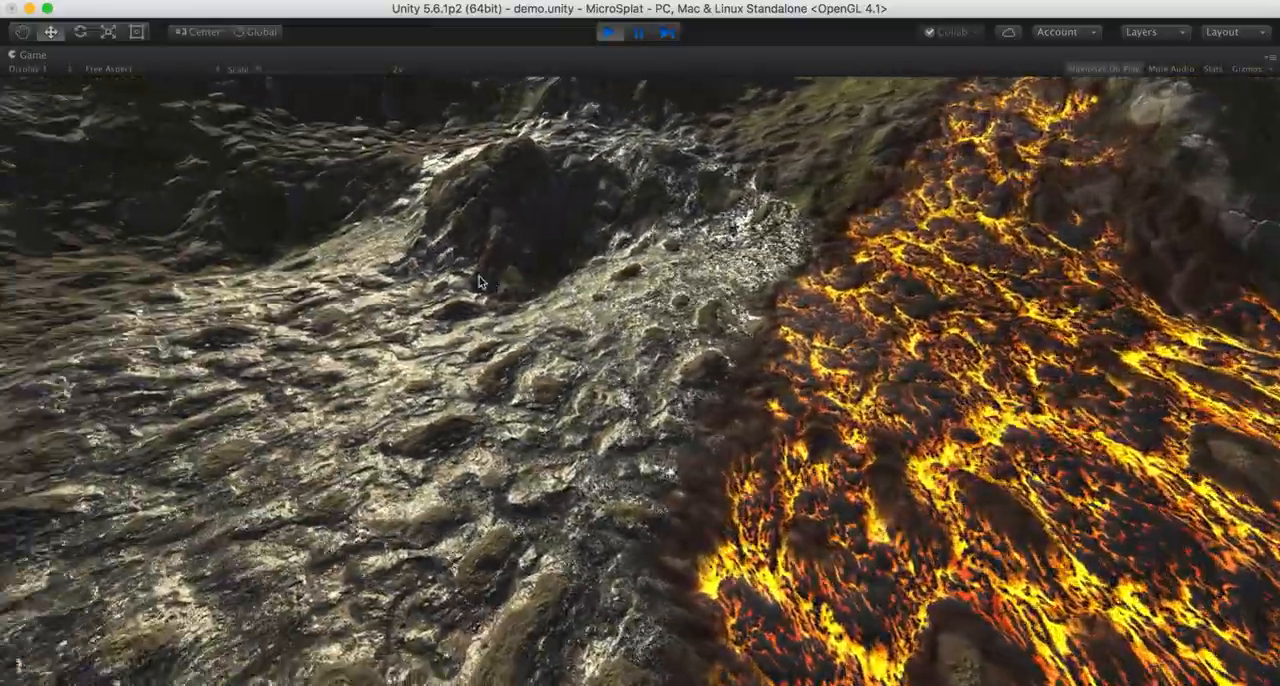
# - Examine the lava surface up close and its dark border with the adjoining wet rock
pyautogui.press('d')
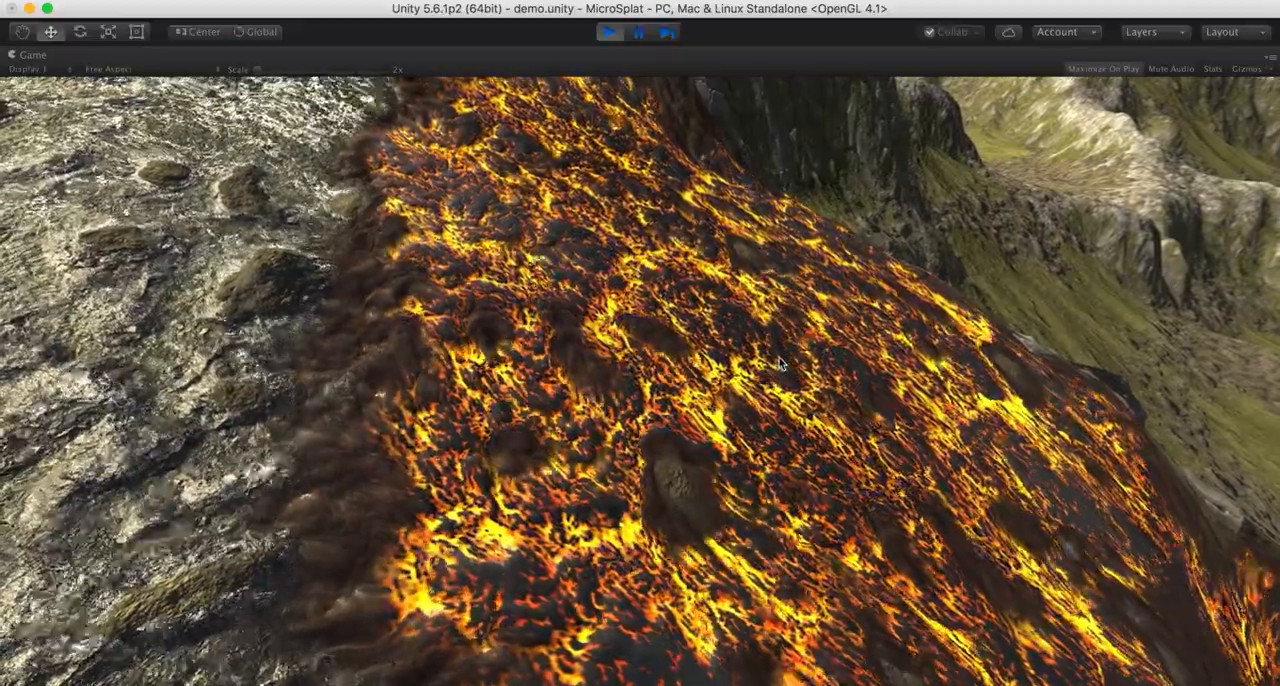
pyautogui.press('d')
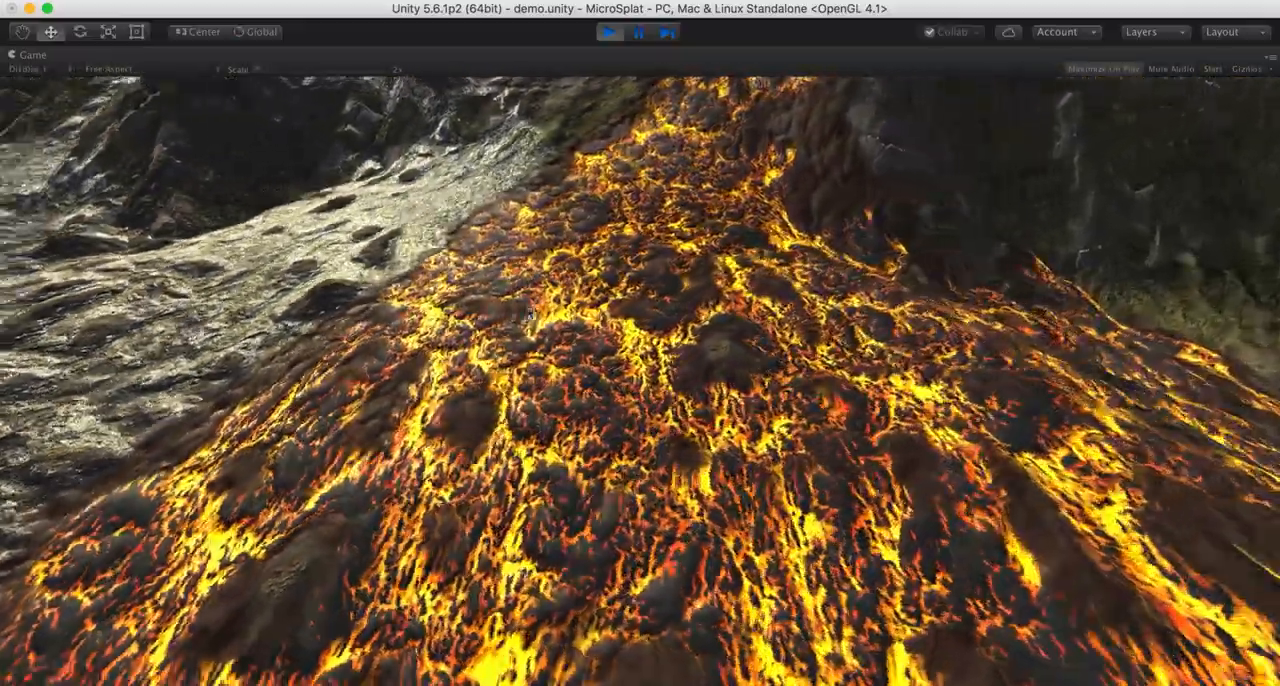
pyautogui.press('d')
pyautogui.press('a')
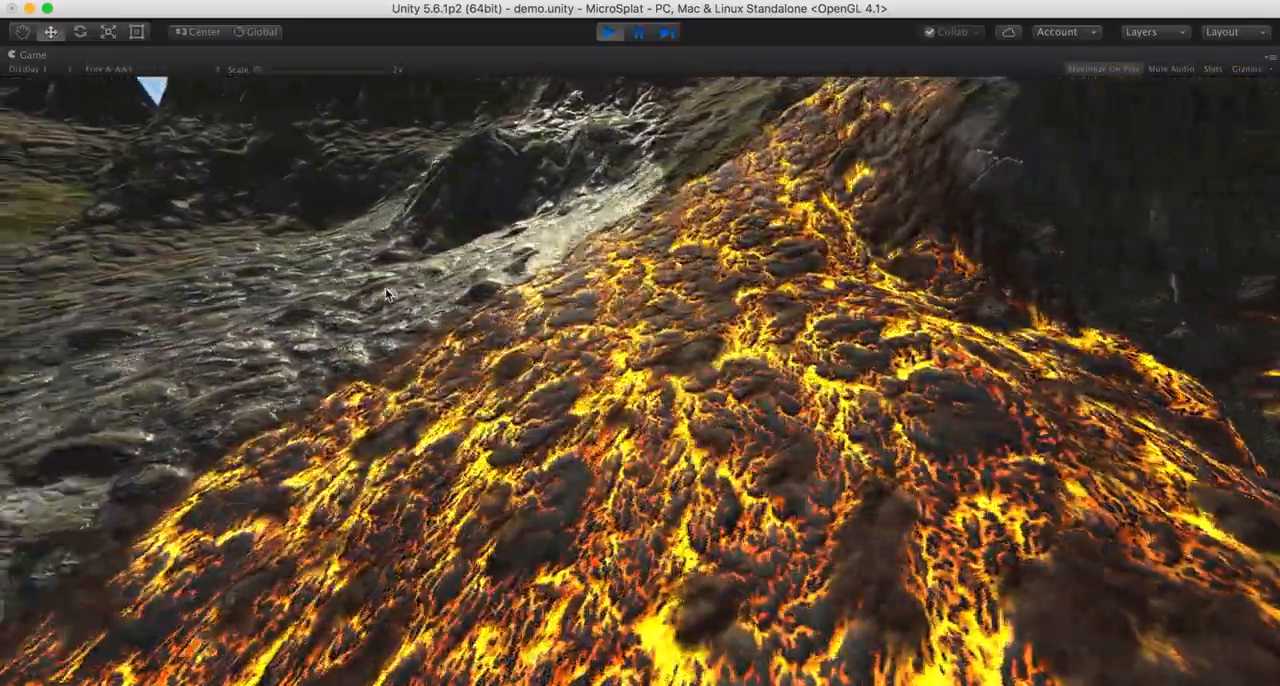
pyautogui.press('a')
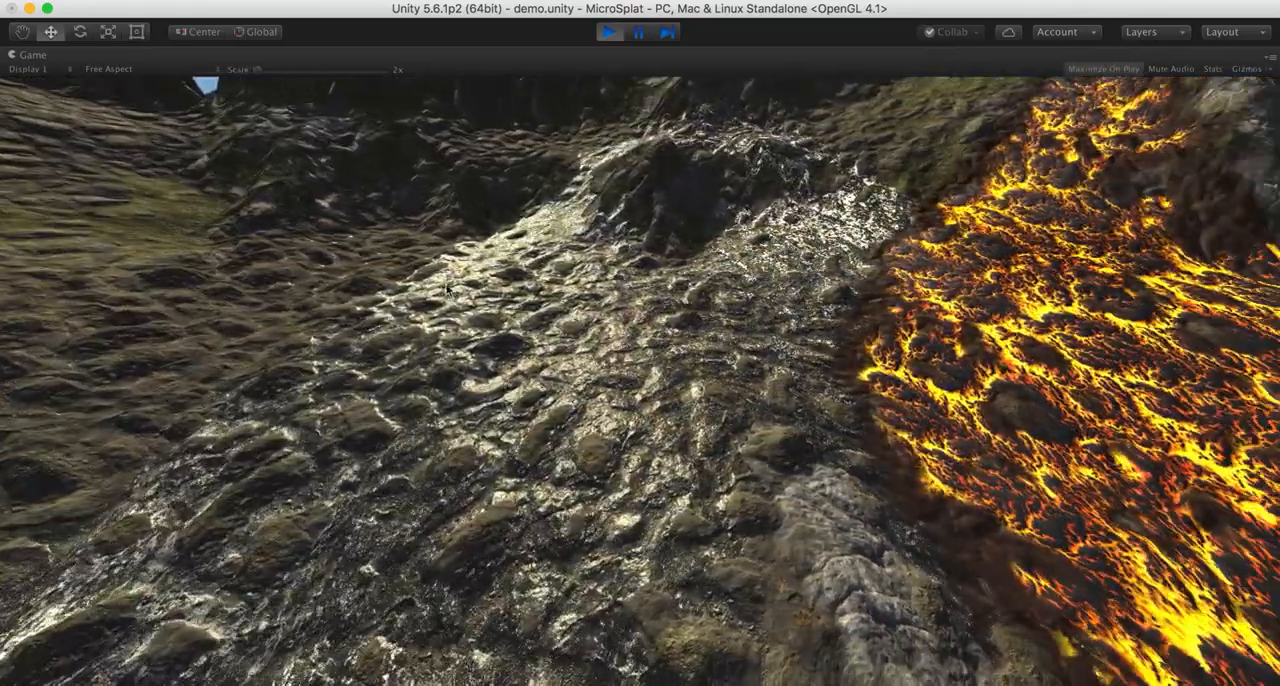
# - Stop play mode, select the LavaEmitter sphere in the scene and check the Emitter Type options of its Stream Emitter script
pyautogui.click(610, 34)
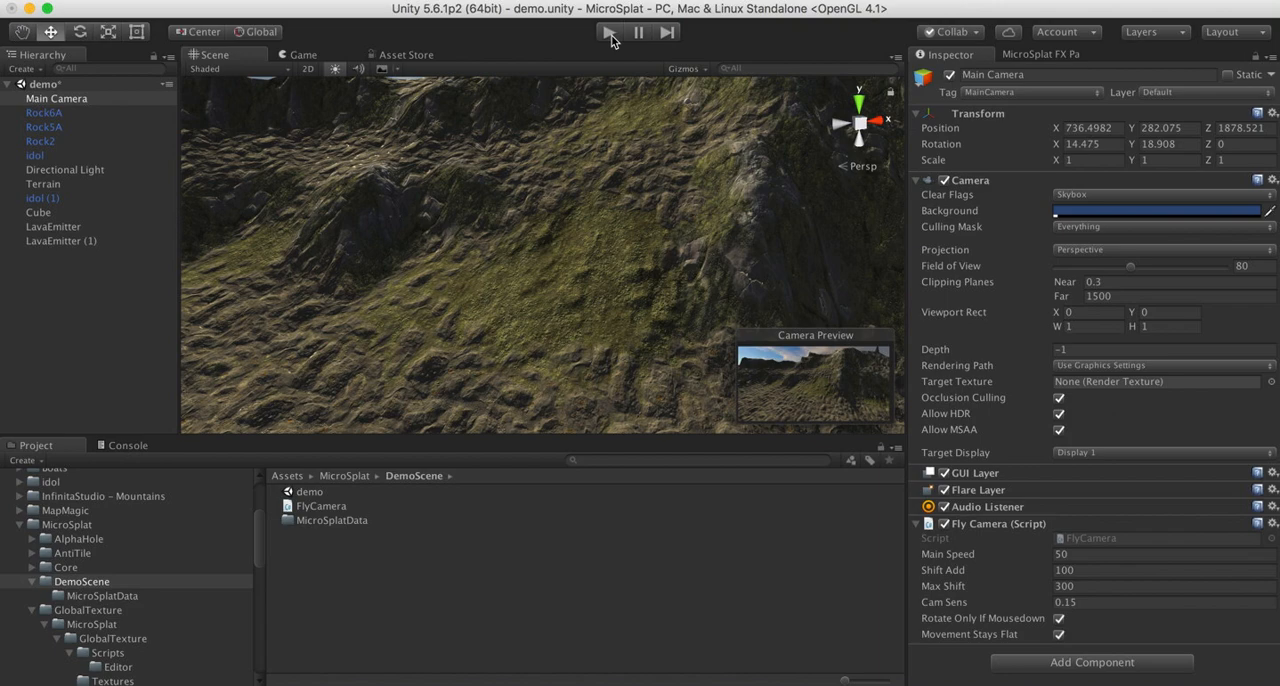
pyautogui.moveTo(446, 277); pyautogui.dragTo(664, 395, button='right')
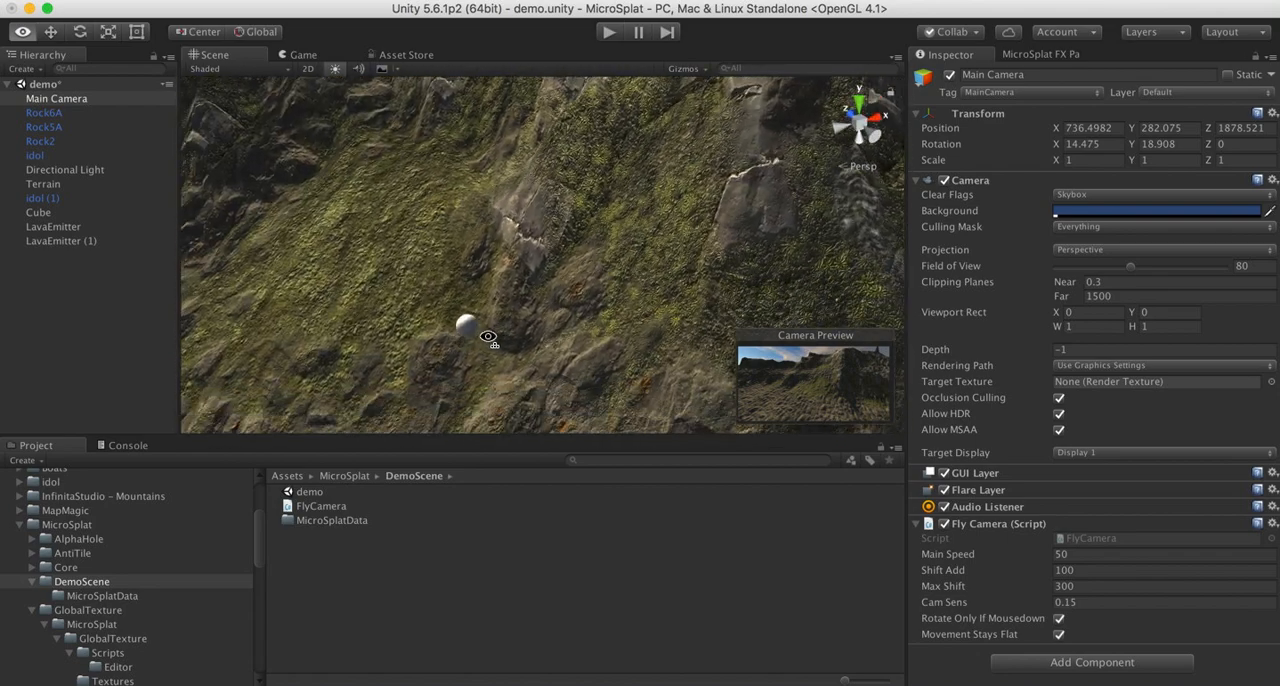
pyautogui.moveTo(481, 247); pyautogui.dragTo(513, 222, button='right')
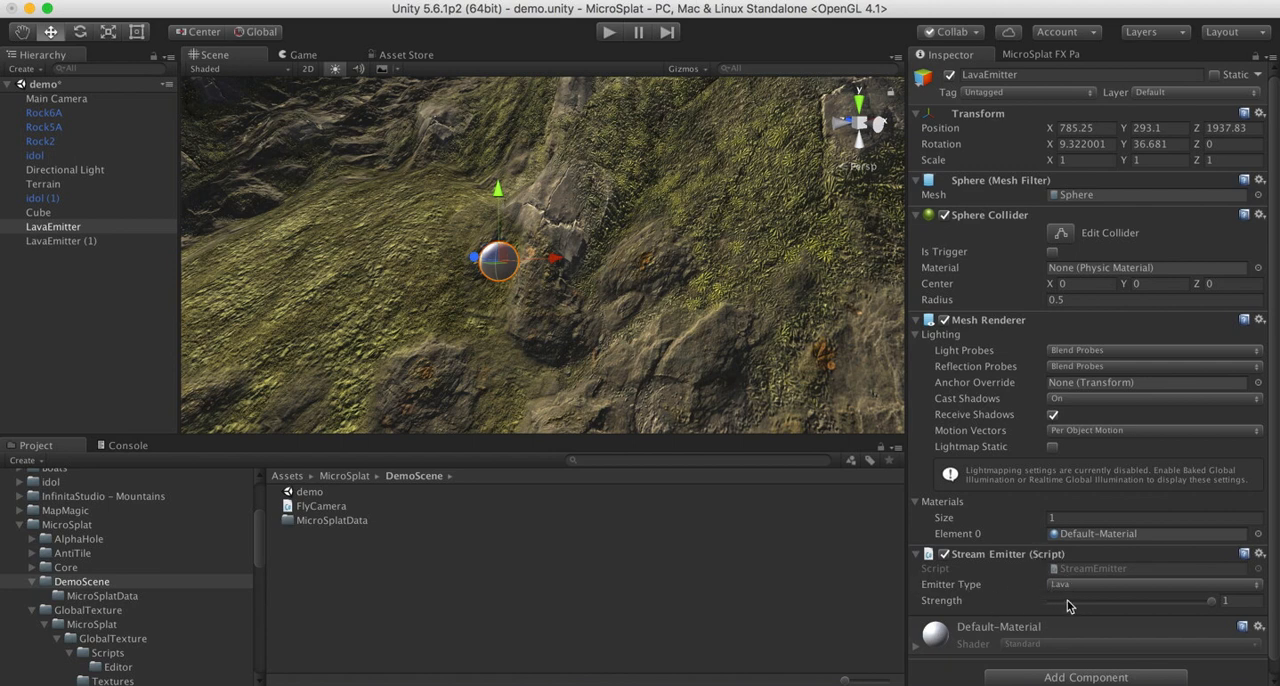
pyautogui.click(984, 588)
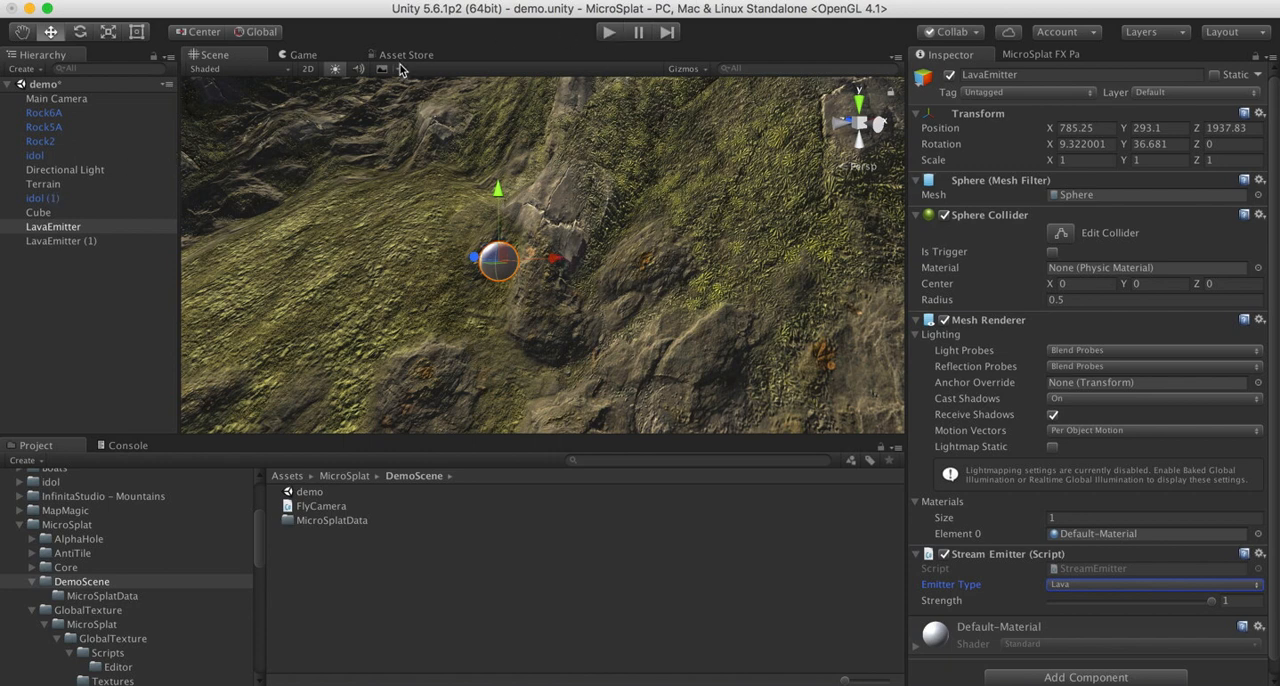
# - Turn off Maximize On Play for the Game view, restart play mode and approach the starting lava stream
pyautogui.click(304, 55)
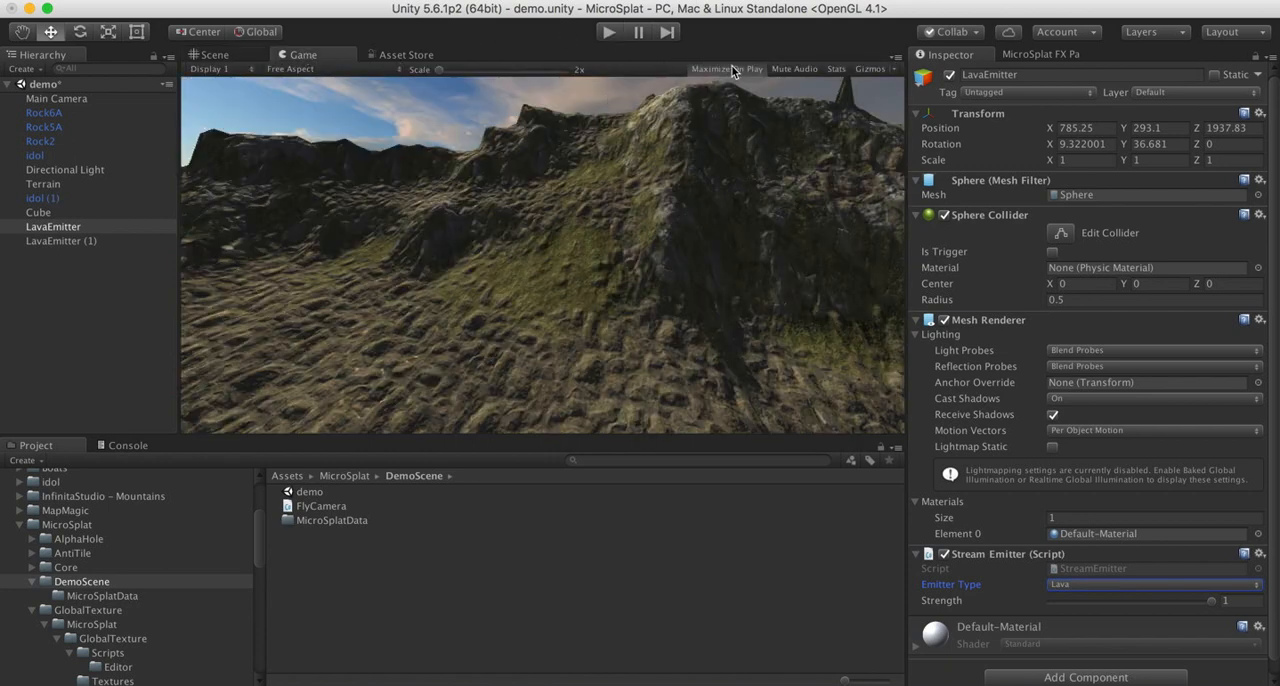
pyautogui.click(212, 55)
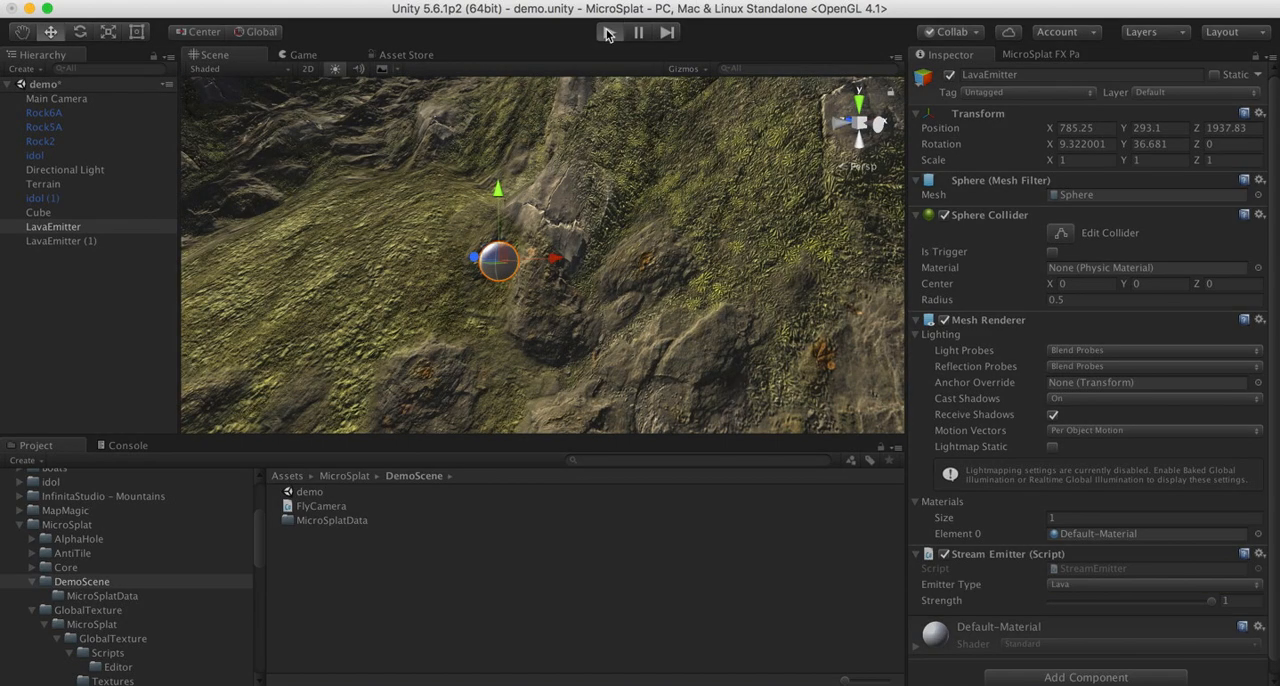
pyautogui.press('super+p')
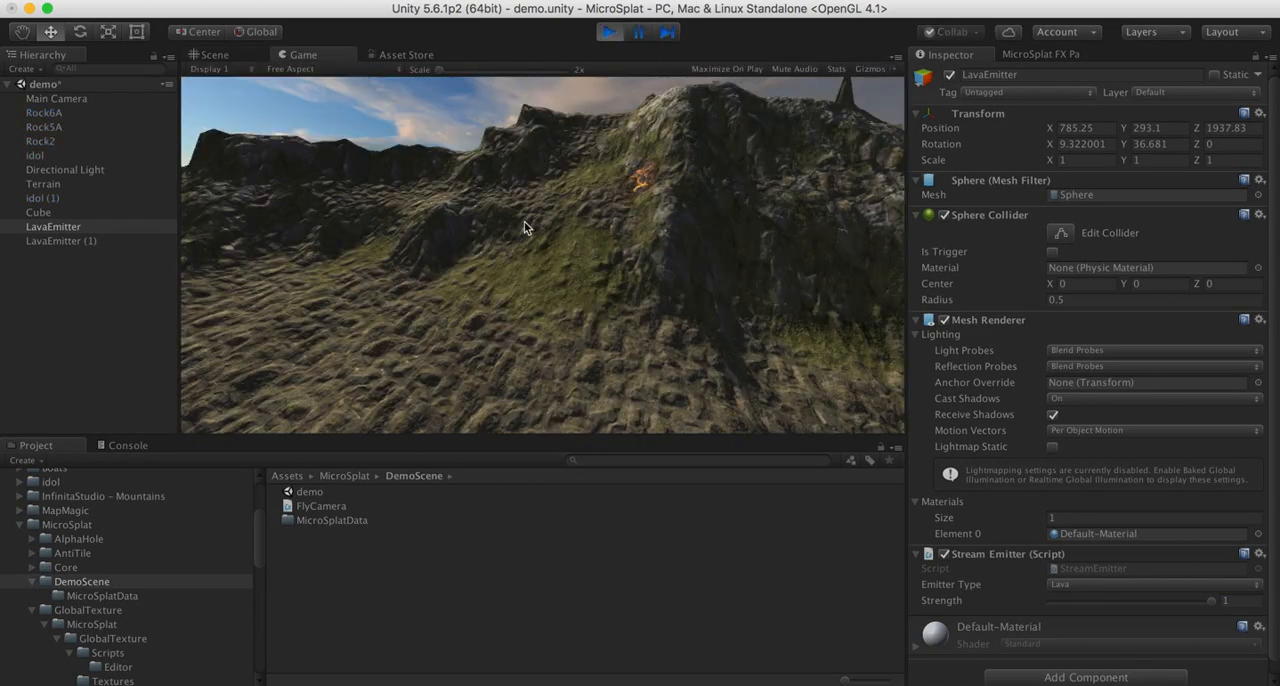
pyautogui.press('w')
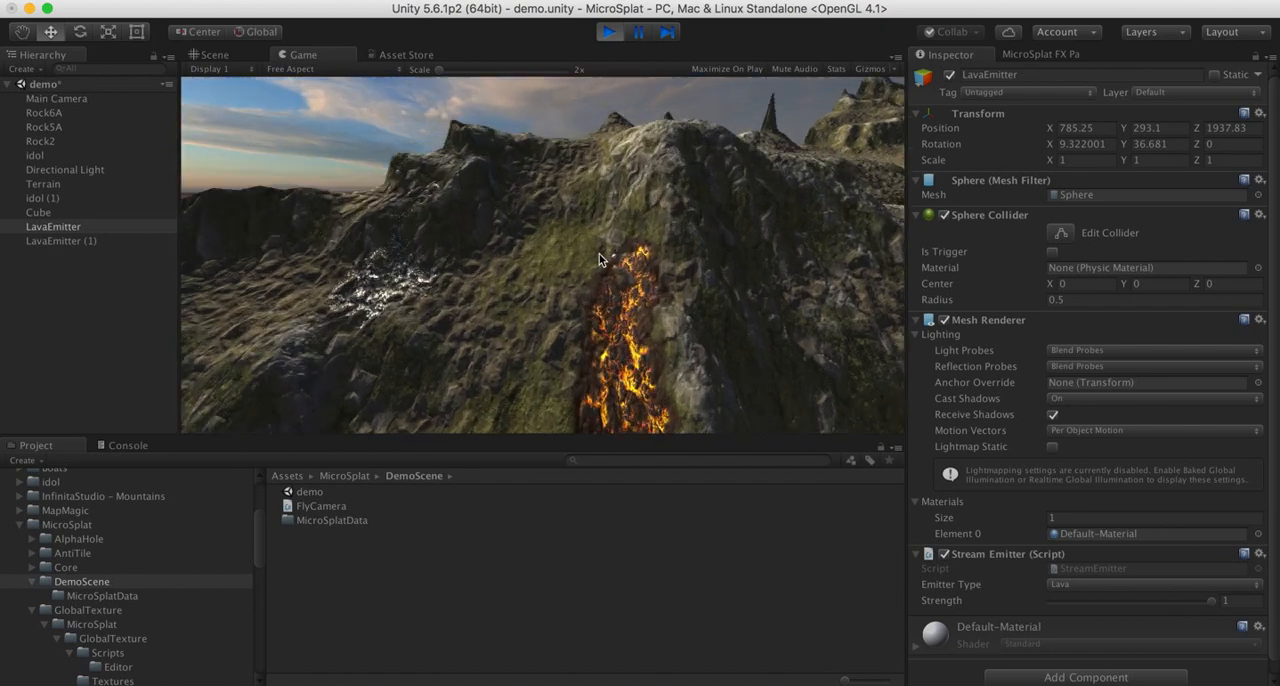
pyautogui.press('w')
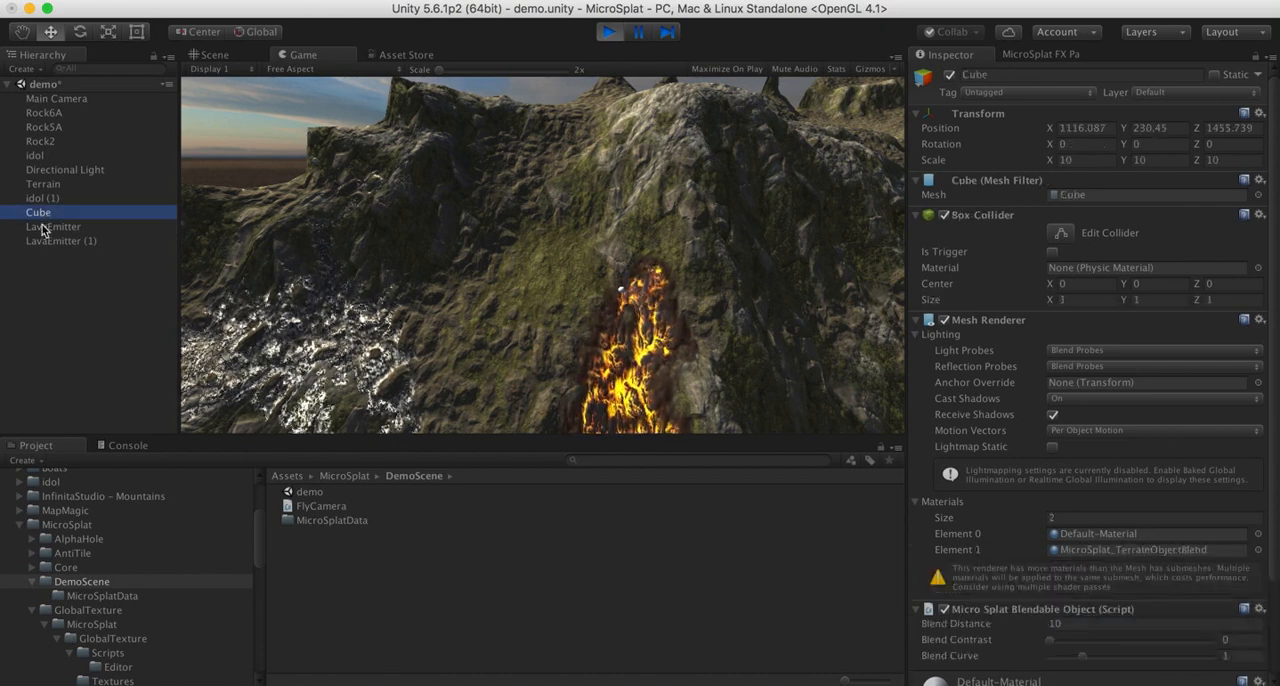
# - Move LavaEmitter across the ridge in the running Scene view, to about X 846.2 and Z 1917.61
pyautogui.press('w')
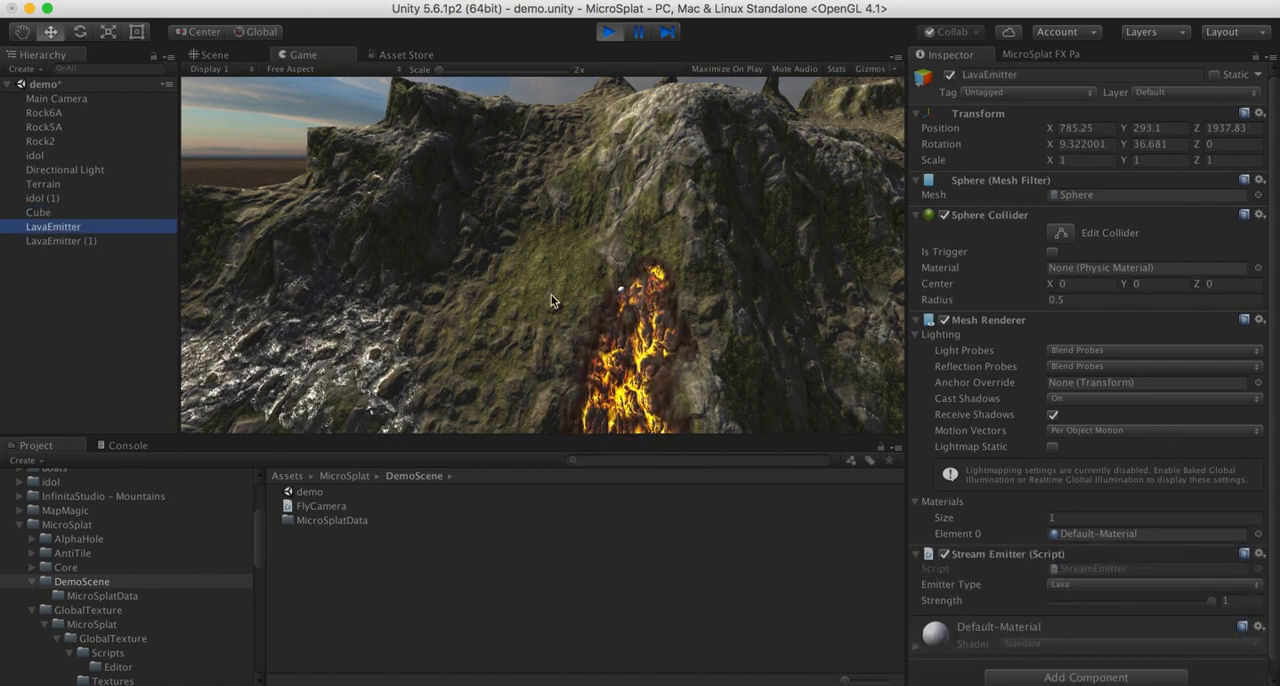
pyautogui.click(200, 57)
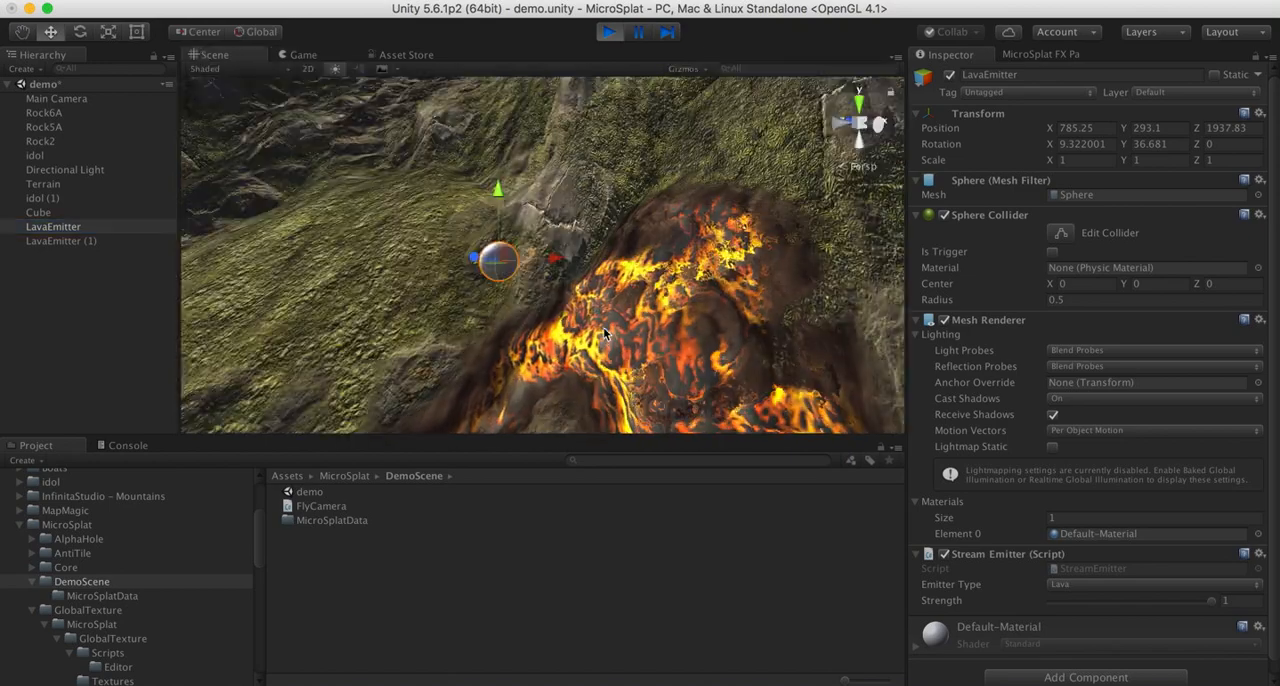
pyautogui.press('s')
pyautogui.moveTo(584, 252); pyautogui.dragTo(712, 239, button='right')
pyautogui.press('a')
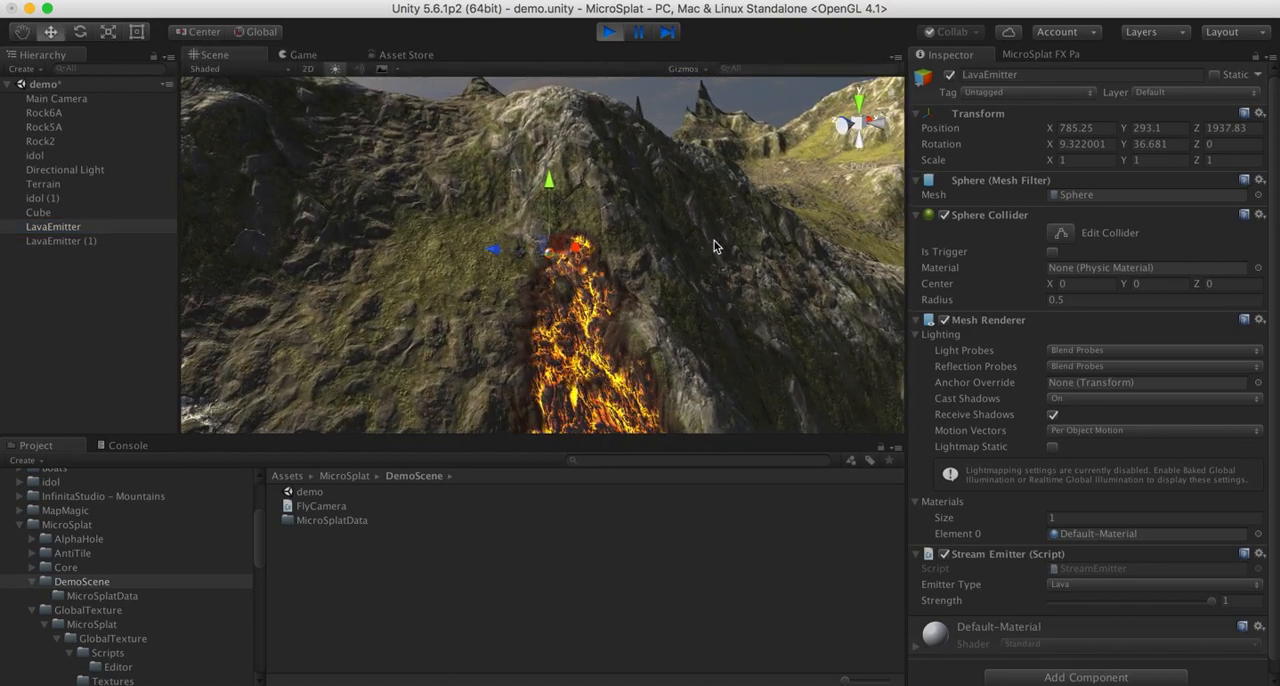
pyautogui.moveTo(501, 250); pyautogui.dragTo(661, 281)
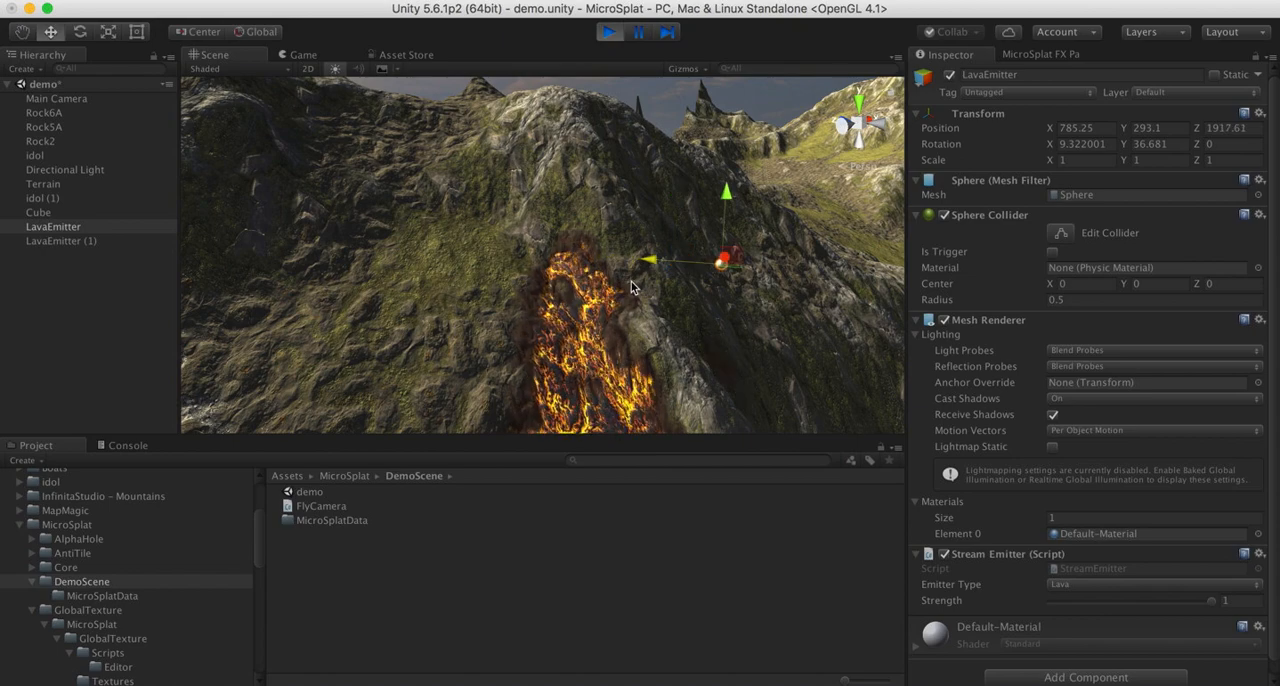
pyautogui.press('d')
pyautogui.moveTo(792, 377); pyautogui.dragTo(560, 388, button='right')
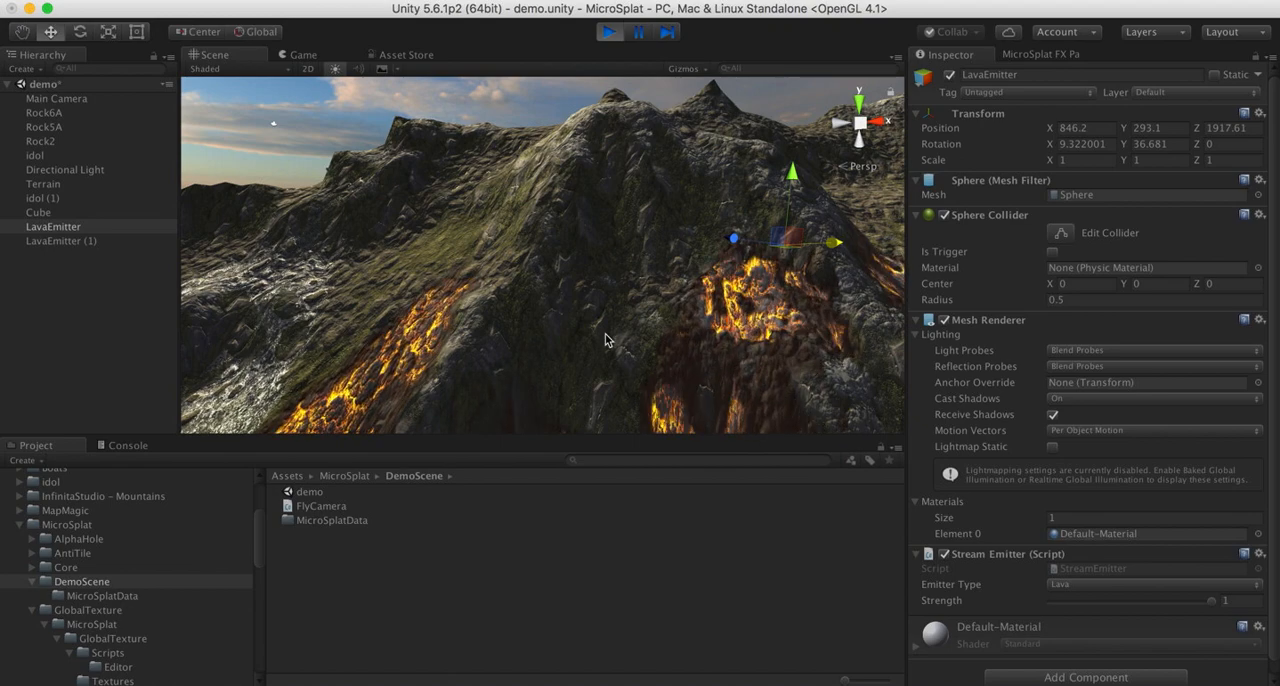
# - Inspect the lava flows on both sides of the ridge and the neighbouring water streams in the Scene view
pyautogui.press('a')
pyautogui.moveTo(605, 340); pyautogui.dragTo(947, 351, button='right')
pyautogui.press('w')
pyautogui.press('s')
pyautogui.moveTo(670, 333); pyautogui.dragTo(720, 268, button='right')
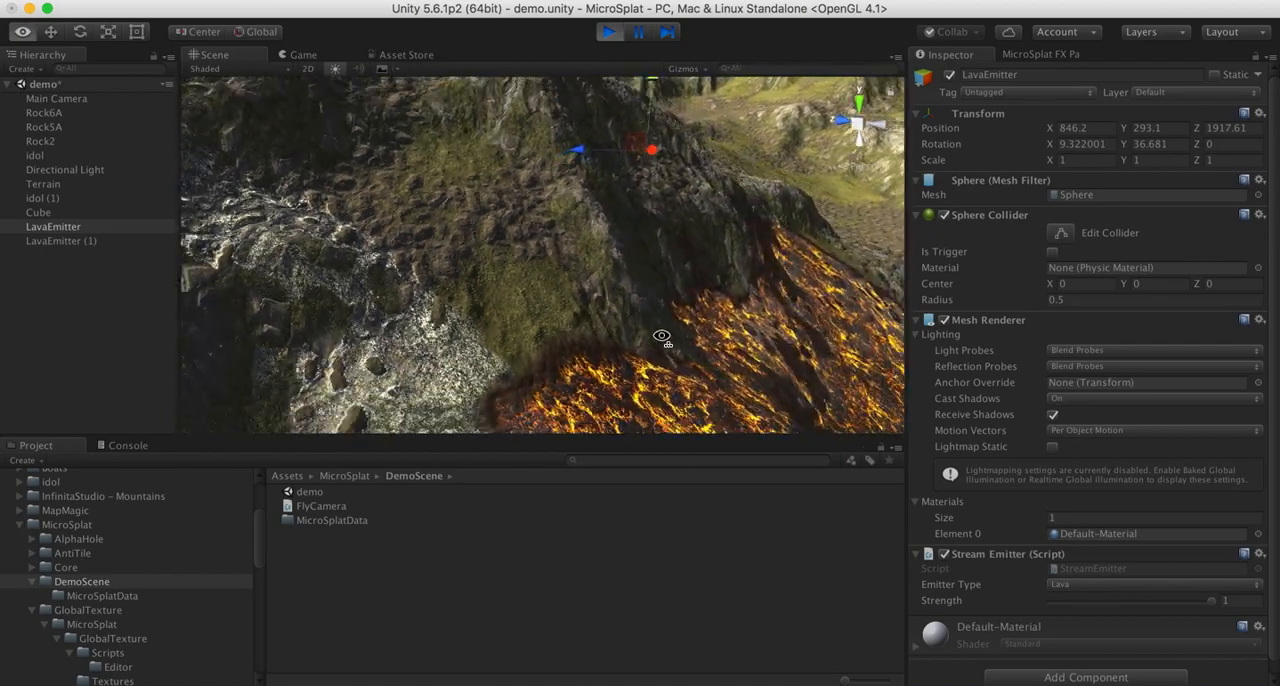
pyautogui.moveTo(662, 336); pyautogui.dragTo(576, 336, button='right')
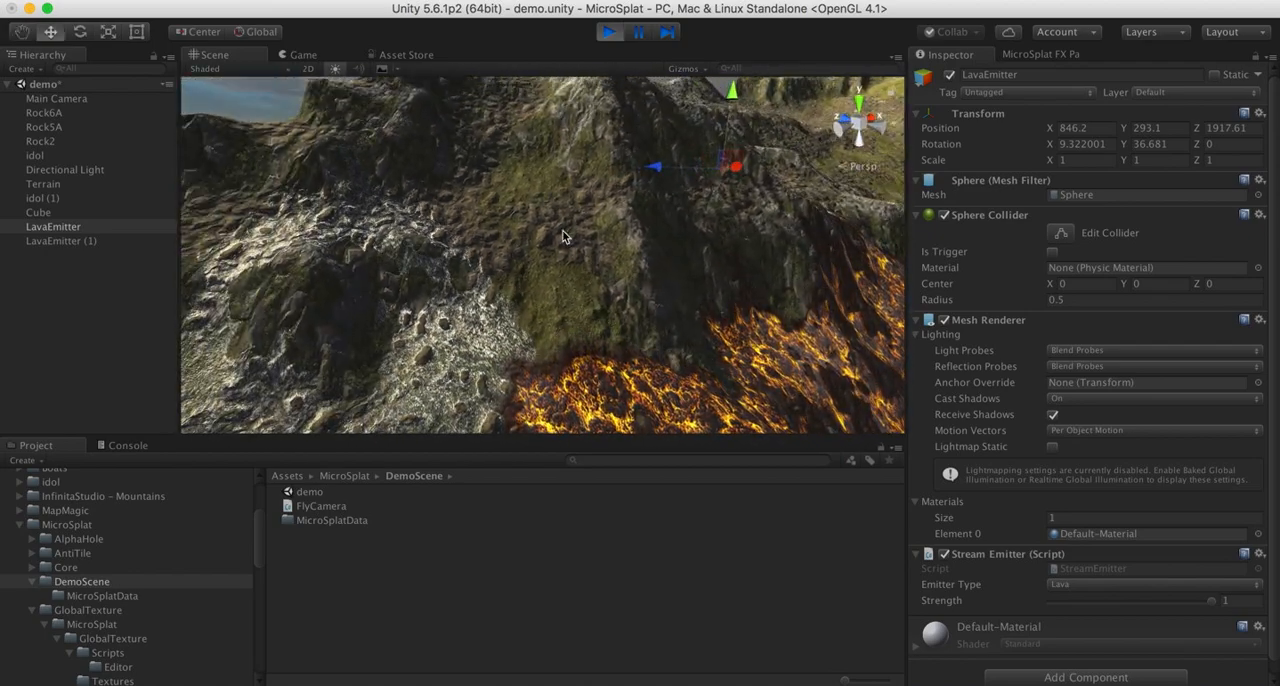
pyautogui.moveTo(562, 236); pyautogui.dragTo(530, 180, button='right')
# - Move the water emitter LavaEmitter (1) along the cliff to about X 834 and Y 307.4
pyautogui.click(61, 241)
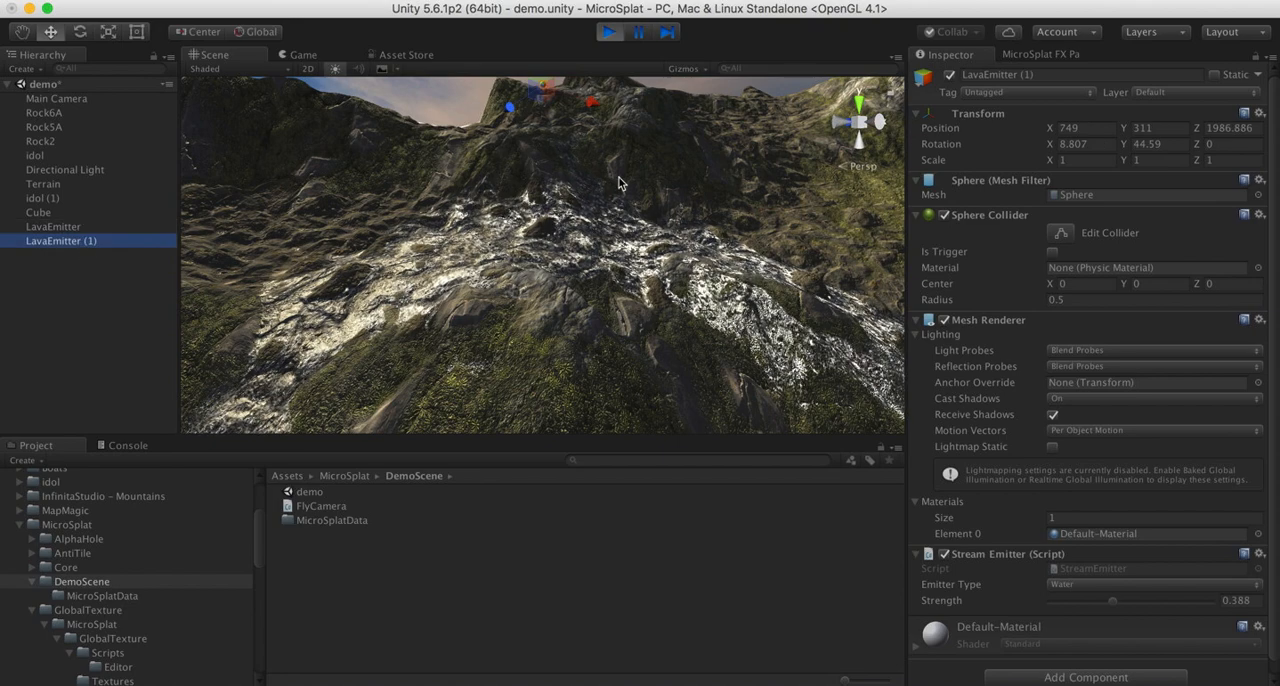
pyautogui.moveTo(618, 183); pyautogui.dragTo(588, 200, button='right')
pyautogui.moveTo(570, 210); pyautogui.dragTo(795, 237)
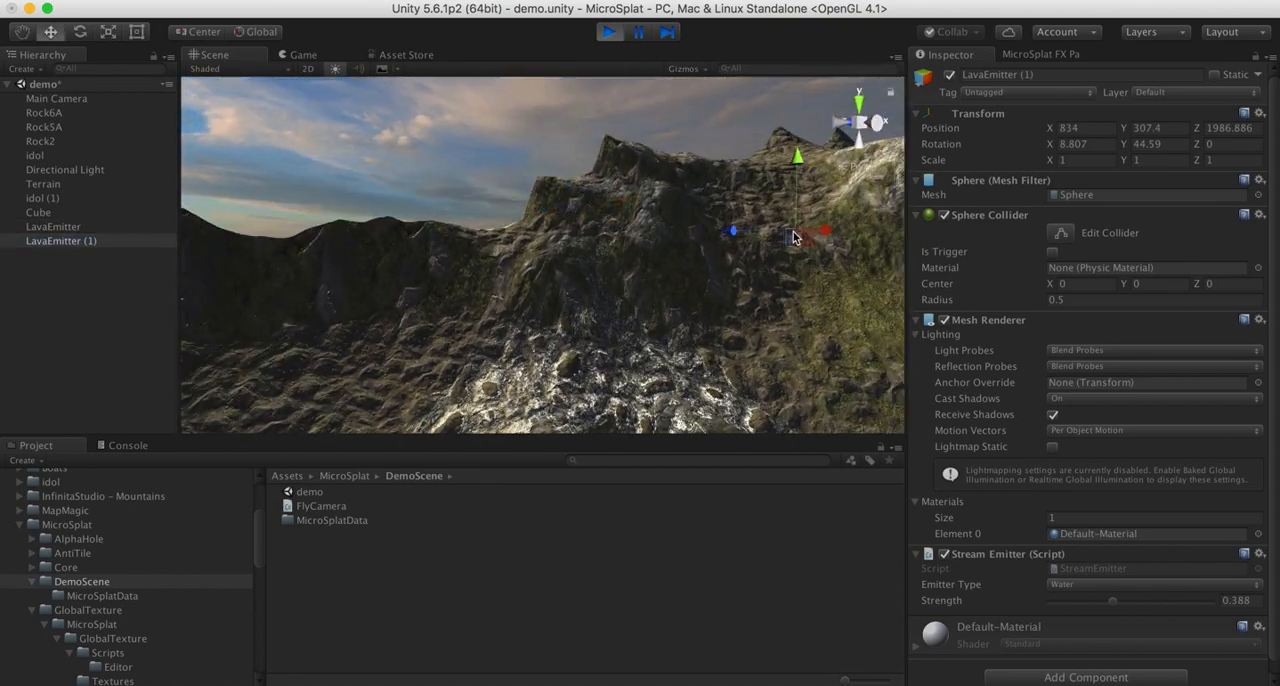
# - Select the Terrain to examine its Stream Manager settings and view the water flowing from the moved emitter
pyautogui.click(803, 195)
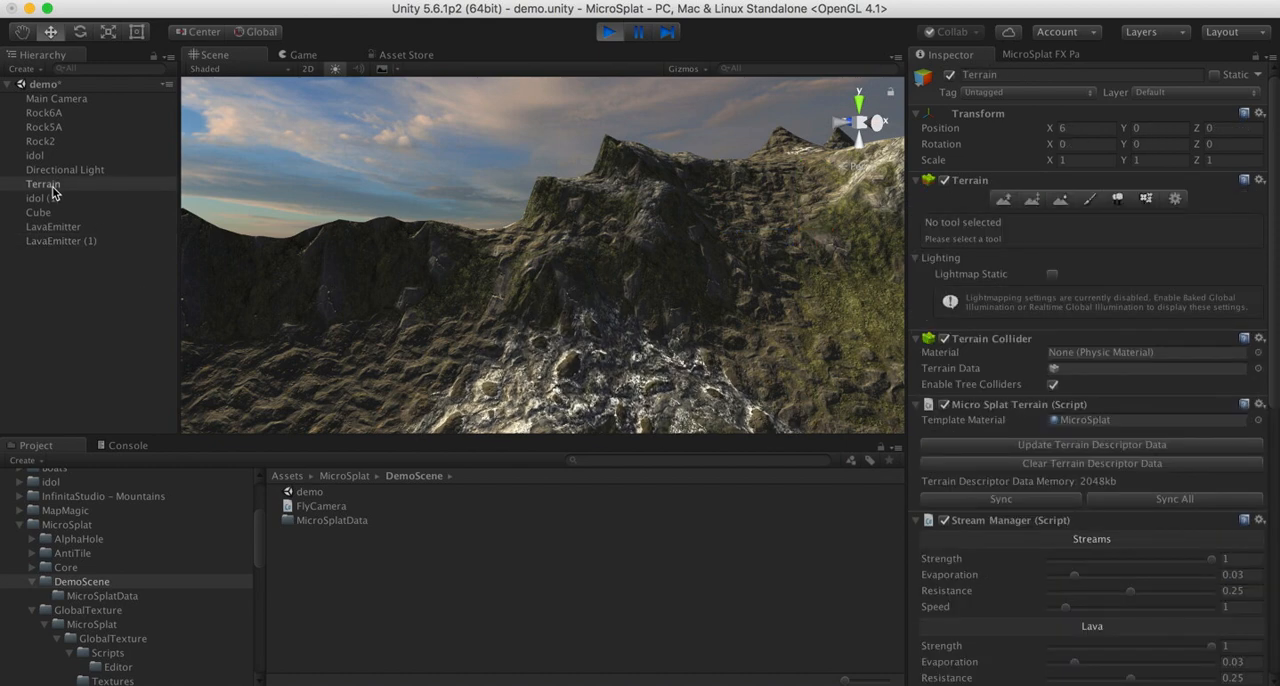
pyautogui.moveTo(645, 180); pyautogui.dragTo(518, 244, button='right')
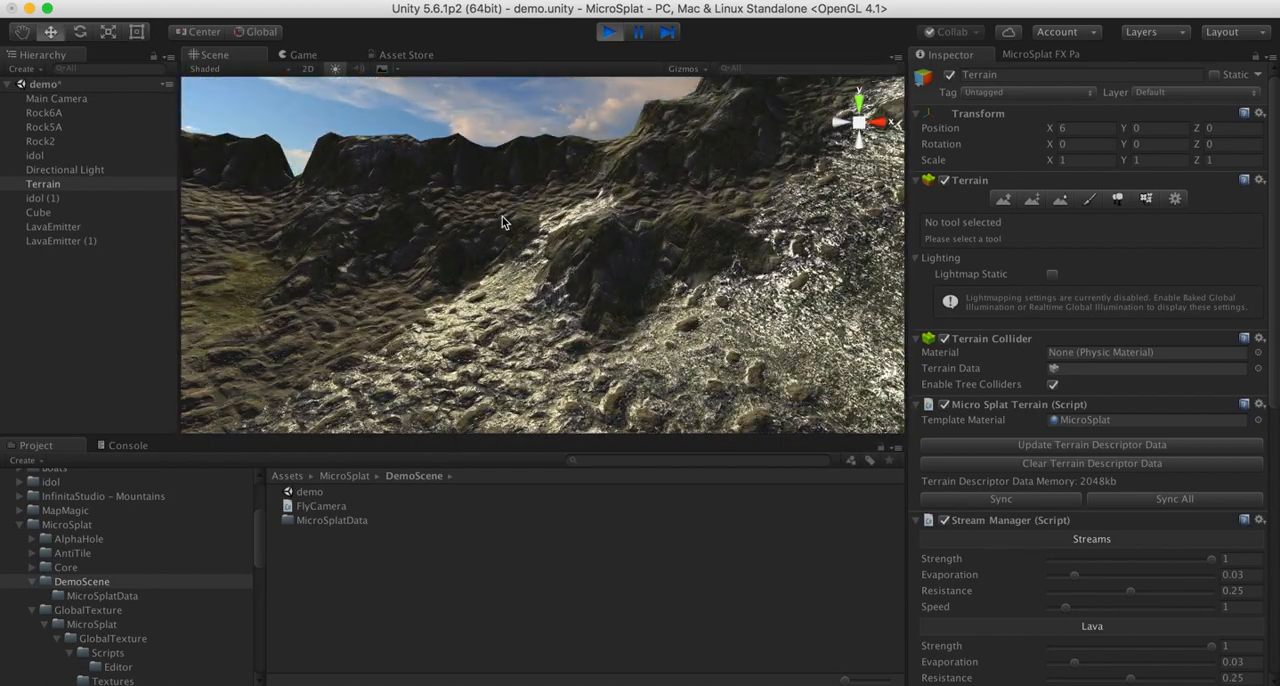
# - Stop play mode and examine the Wetness, Puddles, Streams and Lava modes of the MicroSplat FX Painter
pyautogui.click(608, 33)
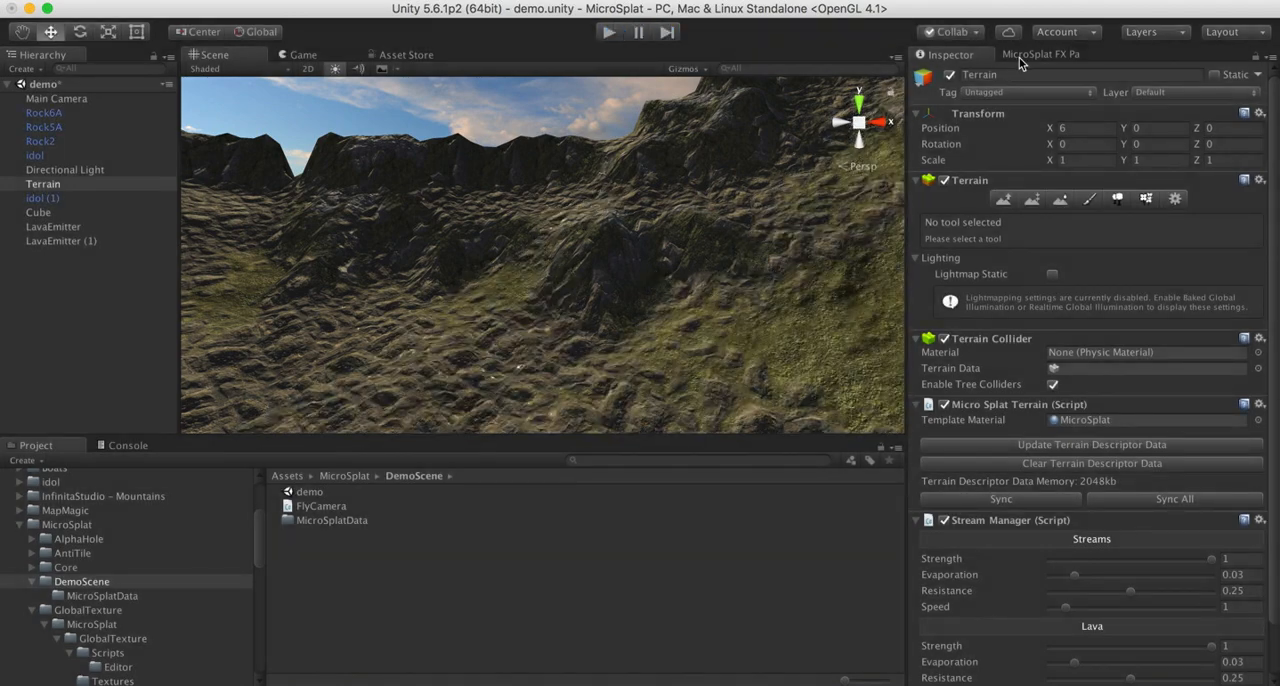
pyautogui.click(1022, 56)
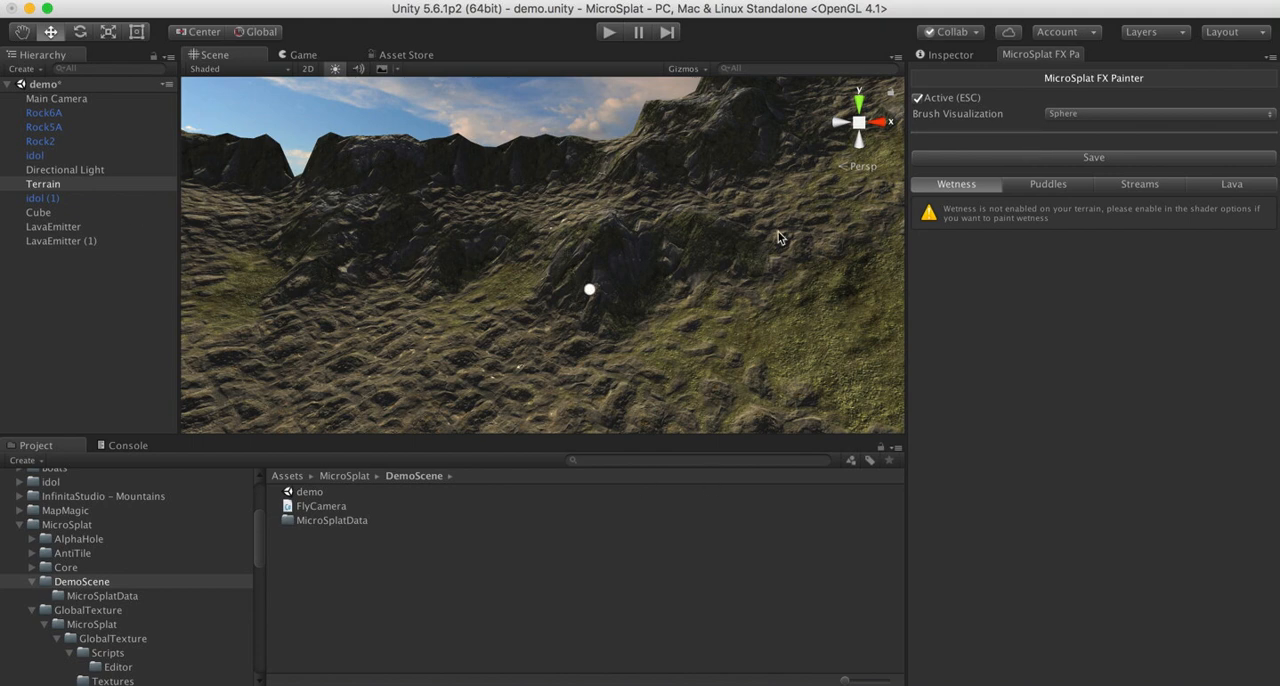
pyautogui.click(1048, 188)
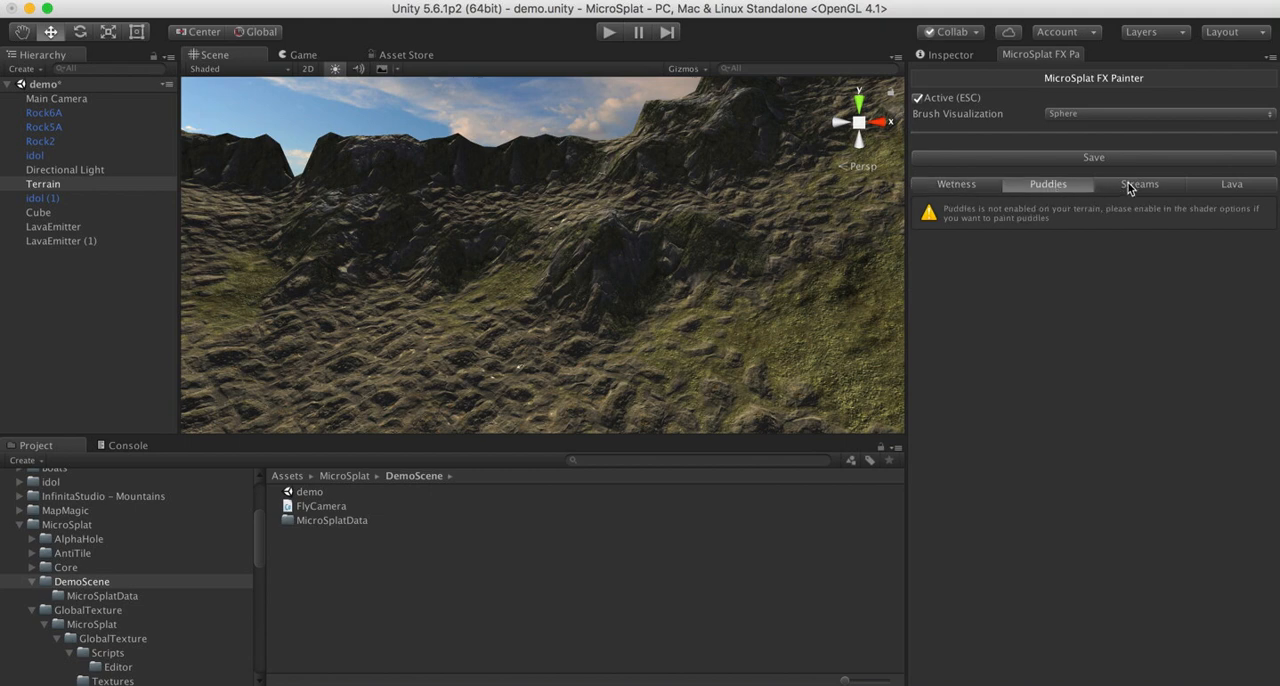
pyautogui.click(958, 187)
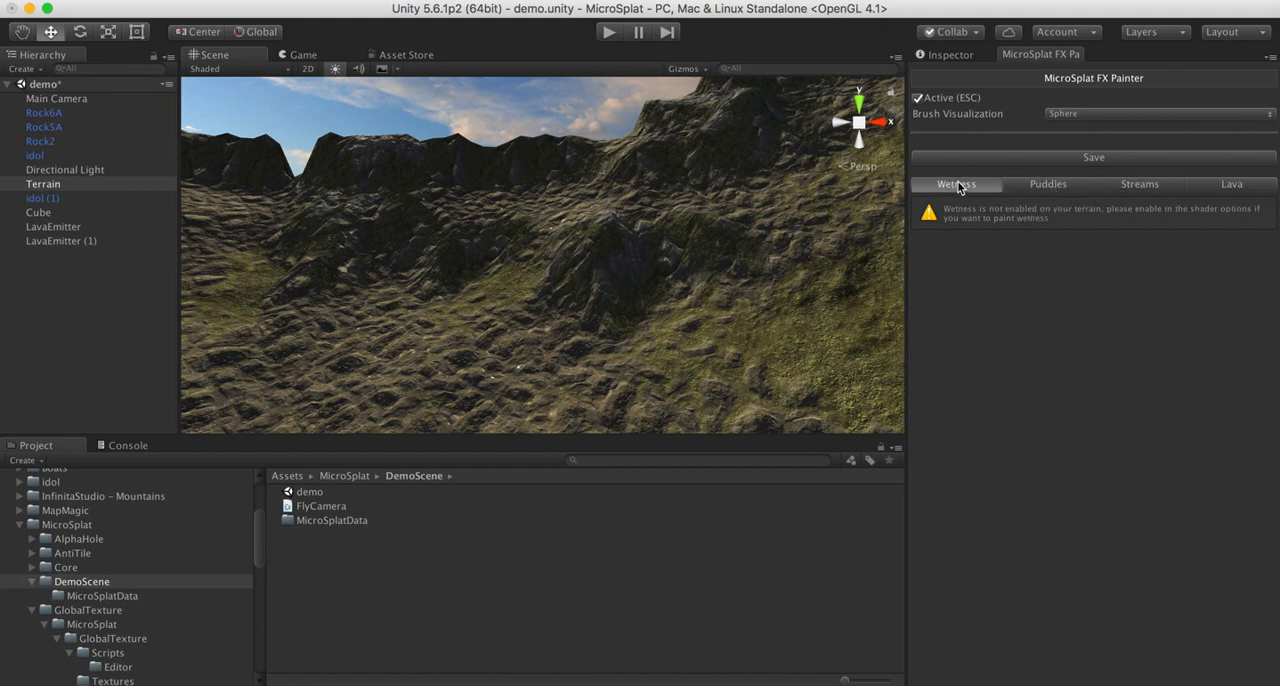
pyautogui.click(1050, 192)
pyautogui.click(1145, 186)
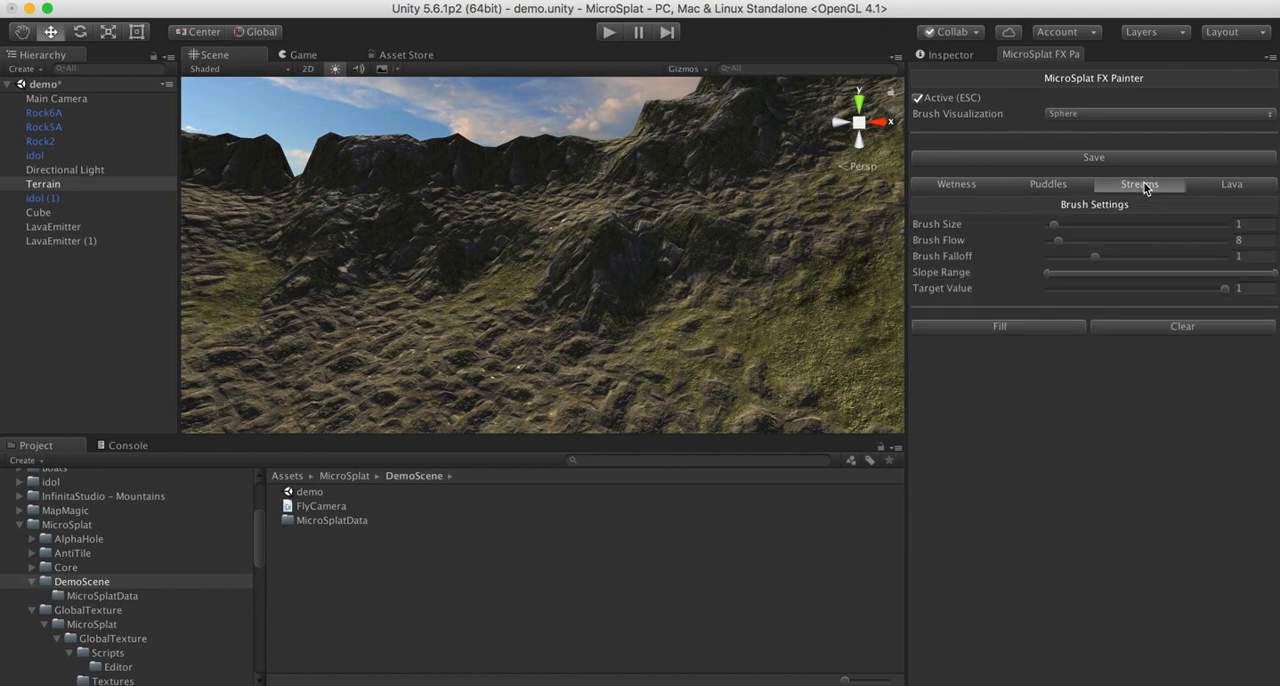
pyautogui.click(1238, 190)
pyautogui.click(1149, 191)
pyautogui.click(1045, 186)
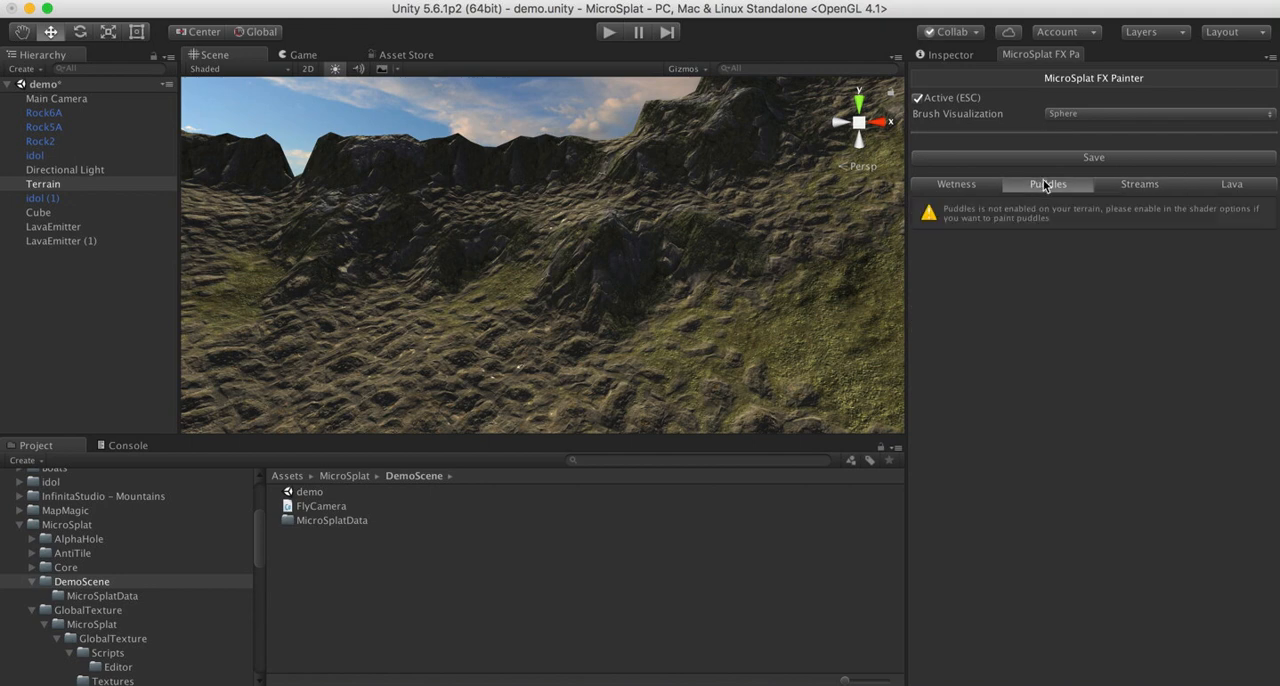
# - Set the Streams brush to size 3.9, flow 29 and target value 1, with Disk brush visualization
pyautogui.click(1137, 190)
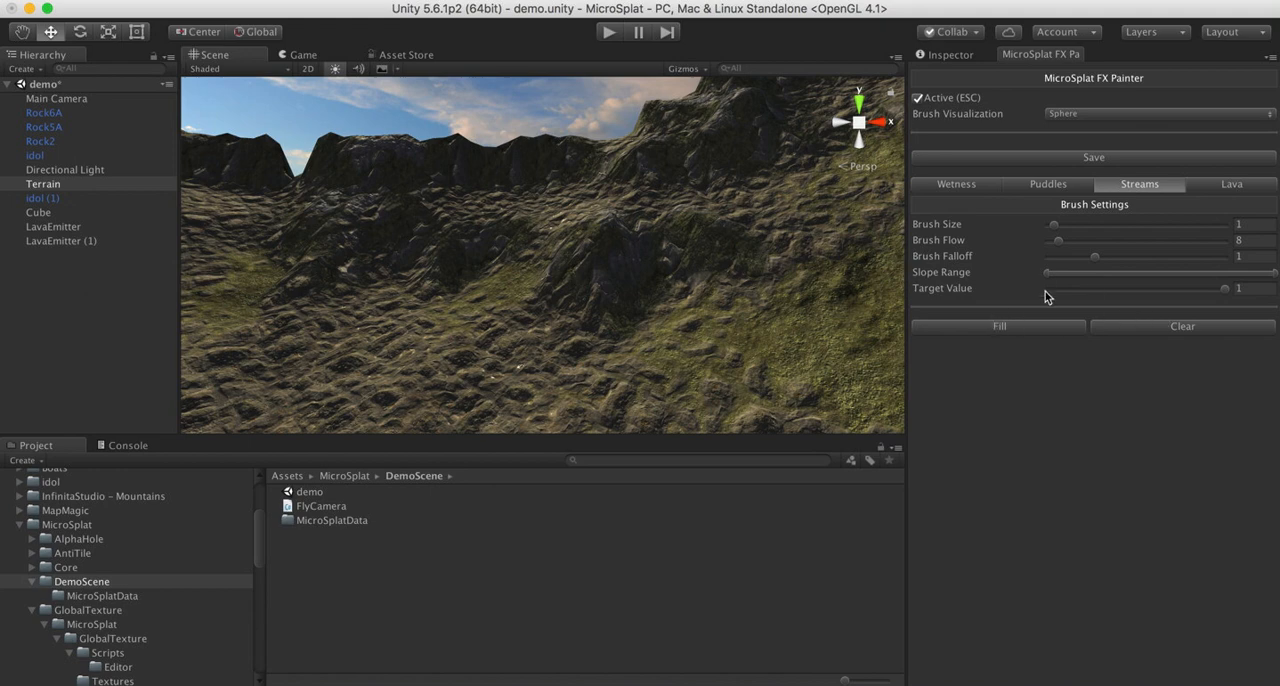
pyautogui.moveTo(1224, 290); pyautogui.dragTo(1058, 289)
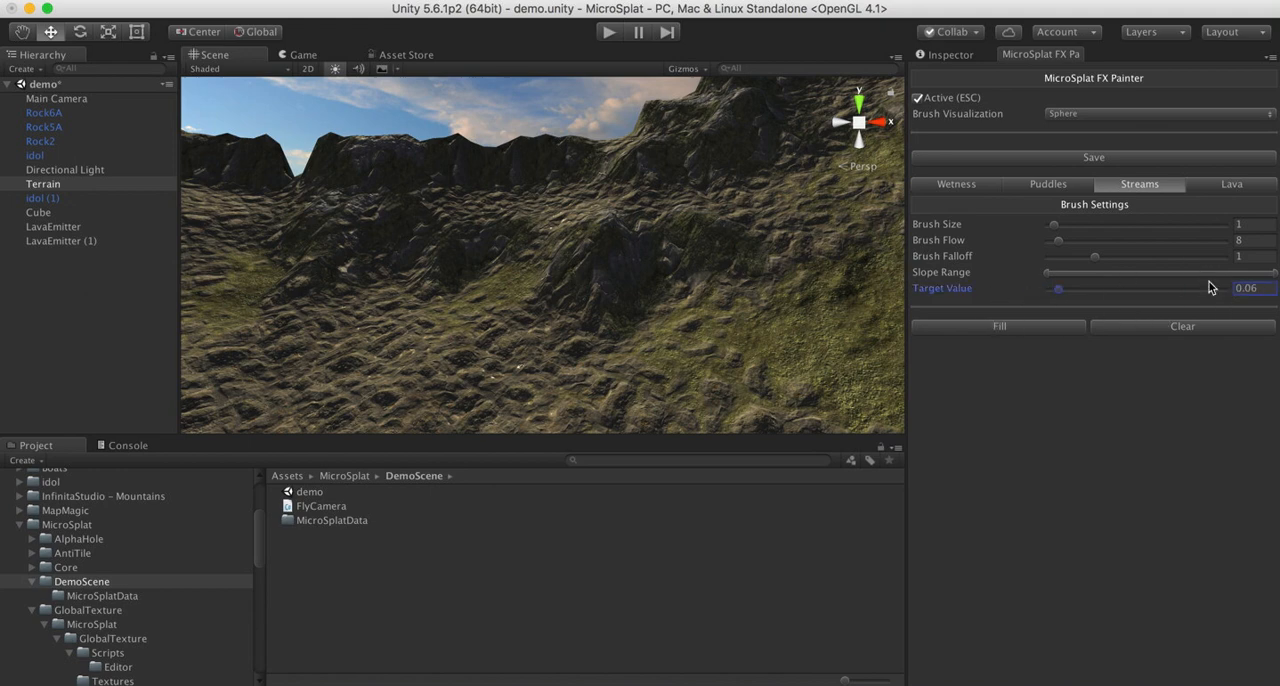
pyautogui.click(1076, 228)
pyautogui.click(1085, 241)
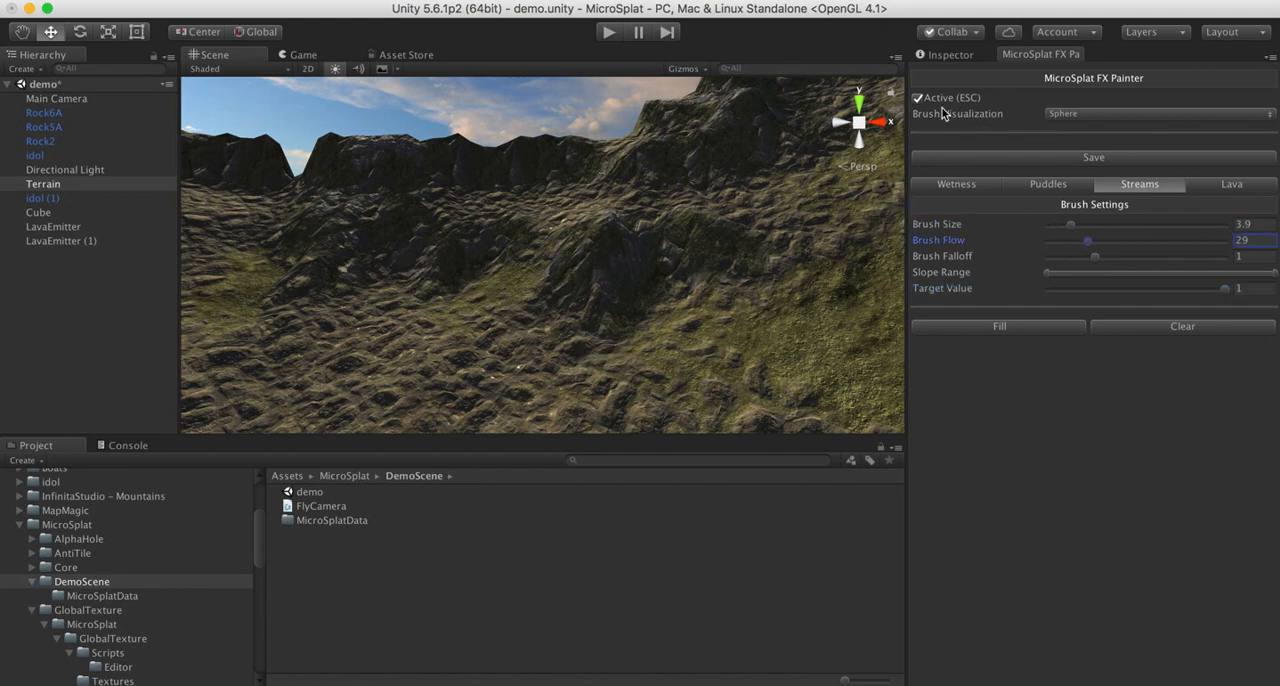
pyautogui.click(1068, 114)
pyautogui.click(1068, 130)
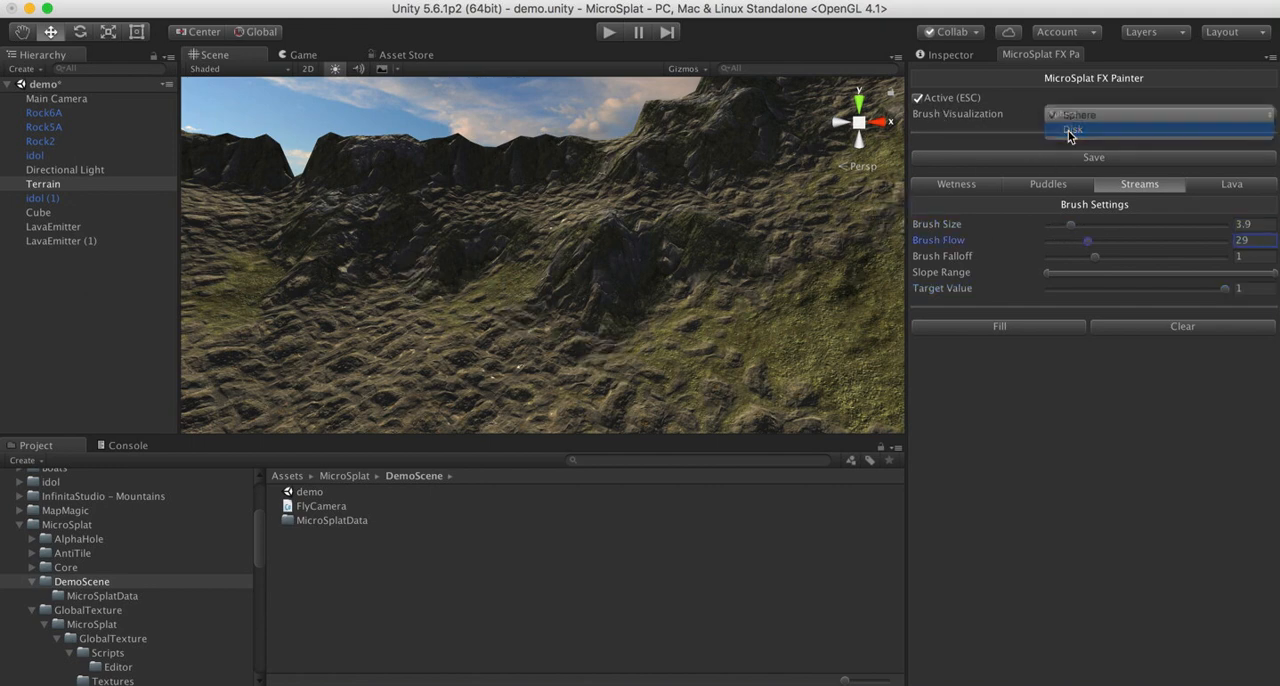
# - Paint stream patches across the rocky ground below the cliff
pyautogui.moveTo(490, 297)
pyautogui.mouseDown()
pyautogui.moveTo(400, 410)
pyautogui.moveTo(340, 338)
pyautogui.moveTo(335, 302)
pyautogui.moveTo(378, 385)
pyautogui.mouseUp()
pyautogui.moveTo(628, 318)
pyautogui.mouseDown(button='right')
pyautogui.moveTo(449, 344)
pyautogui.moveTo(886, 402)
pyautogui.moveTo(720, 363)
pyautogui.moveTo(691, 326)
pyautogui.moveTo(822, 375)
pyautogui.mouseUp(button='right')
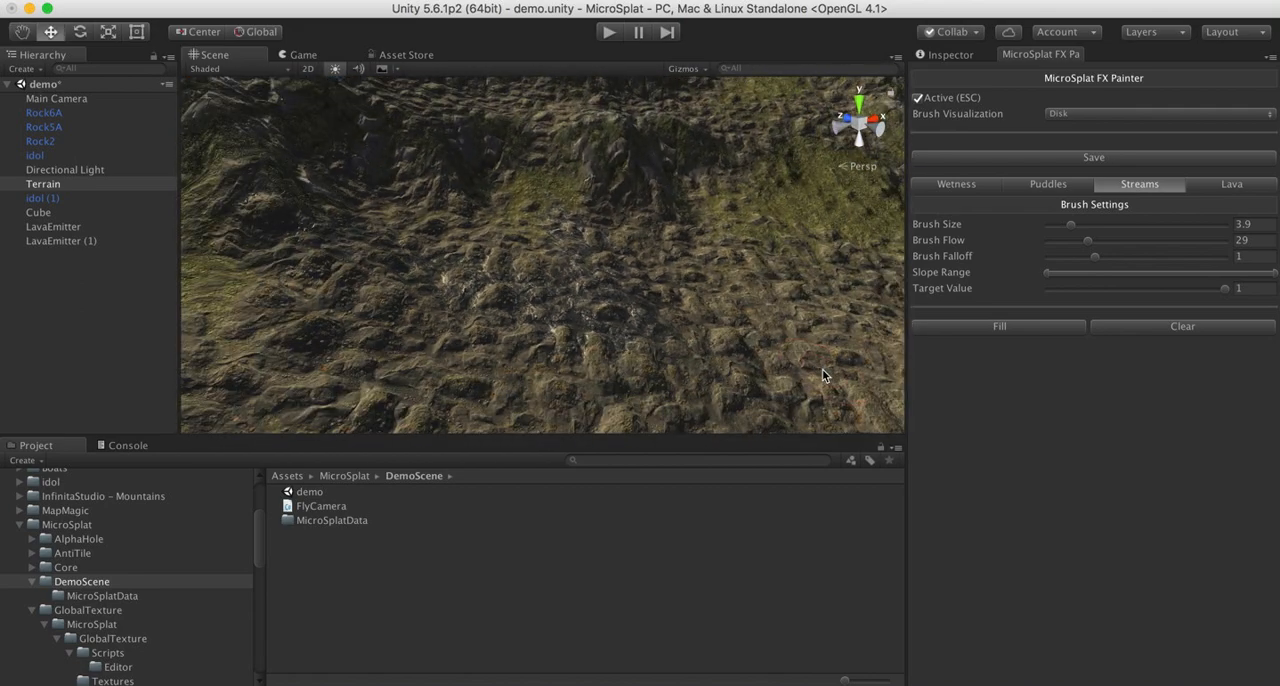
pyautogui.moveTo(617, 299); pyautogui.dragTo(444, 325, button='right')
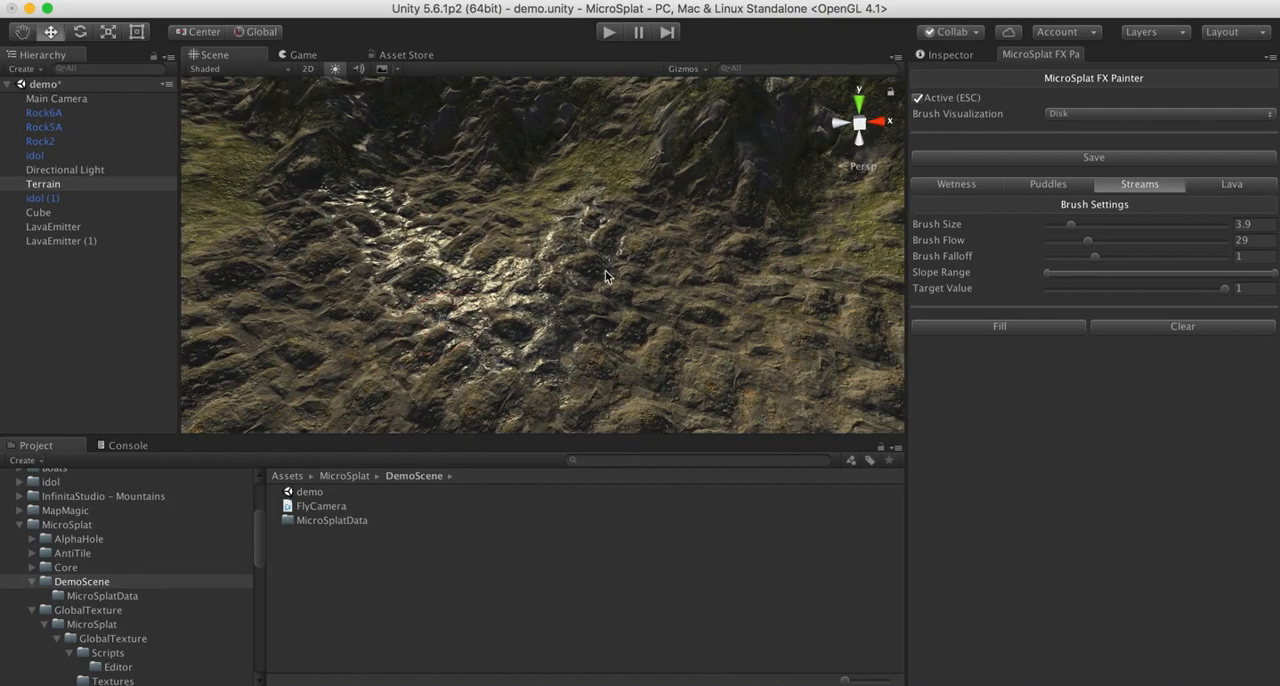
# - Paint a strip of lava down the grassy slope onto the rocky ground
pyautogui.moveTo(605, 271); pyautogui.dragTo(494, 214, button='right')
pyautogui.click(1222, 186)
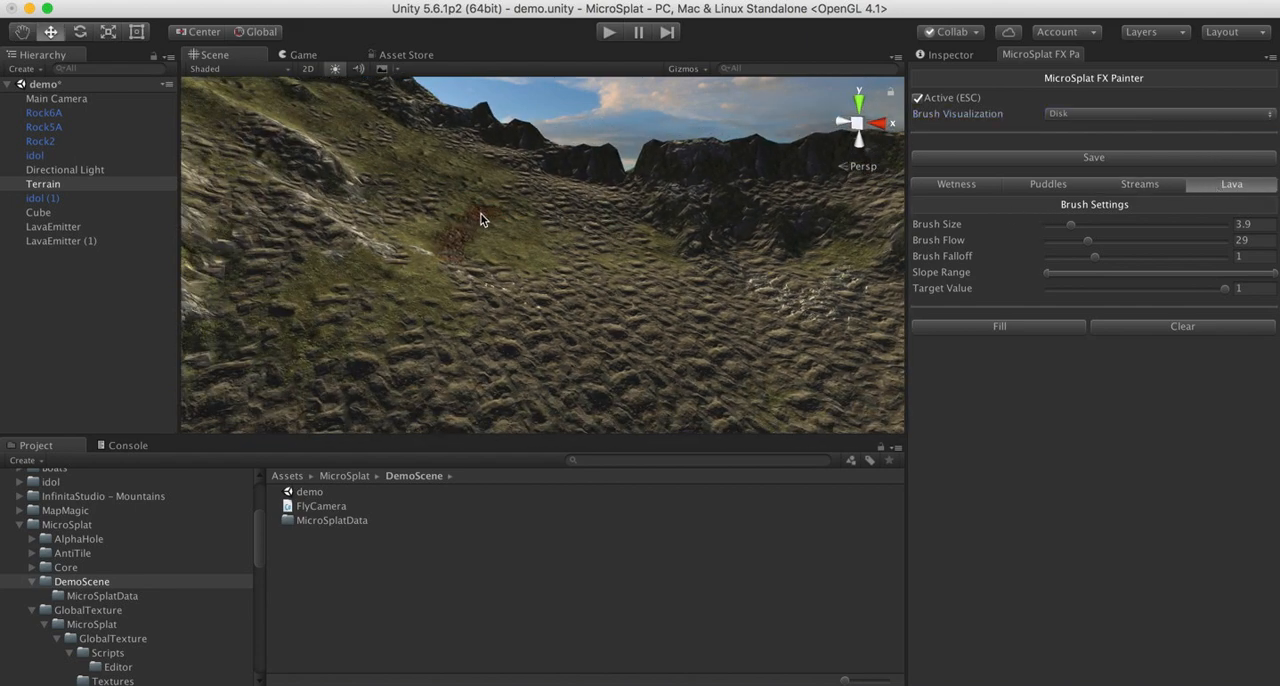
pyautogui.moveTo(480, 219)
pyautogui.mouseDown()
pyautogui.moveTo(470, 258)
pyautogui.moveTo(486, 228)
pyautogui.moveTo(472, 248)
pyautogui.moveTo(498, 334)
pyautogui.mouseUp()
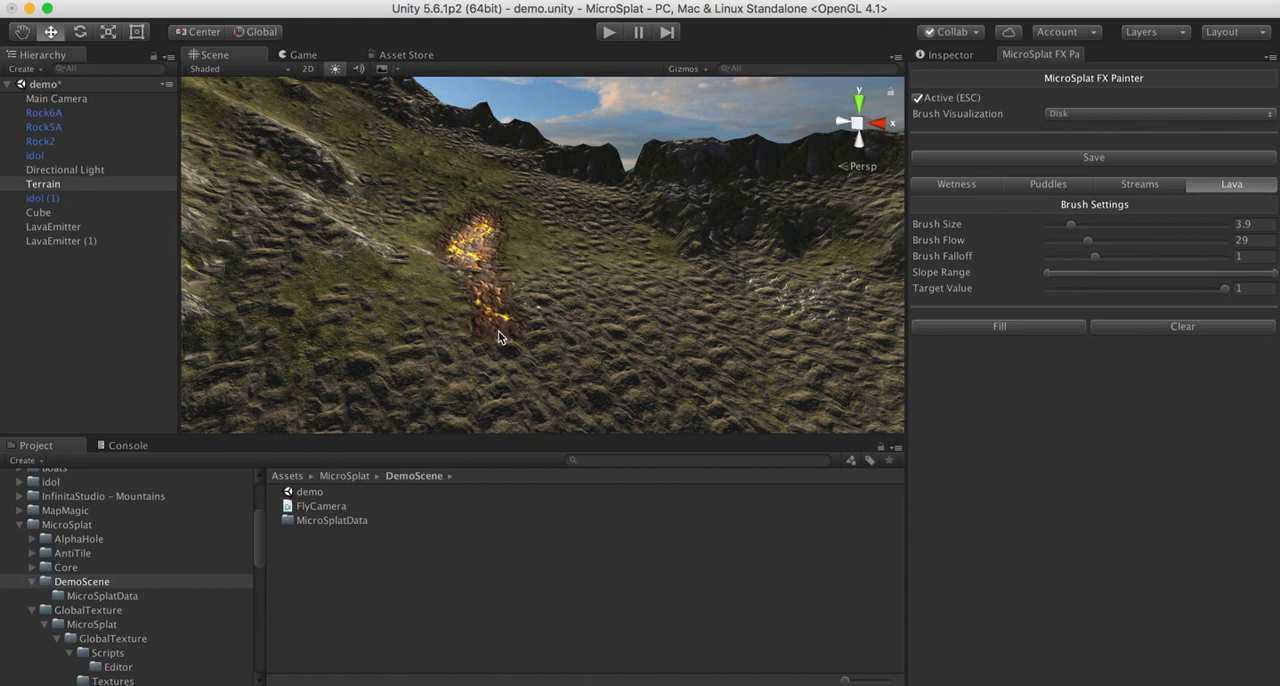
# - Play the scene, fly around to inspect the painted and emitted lava and water flows, and stop play mode
pyautogui.click(609, 33)
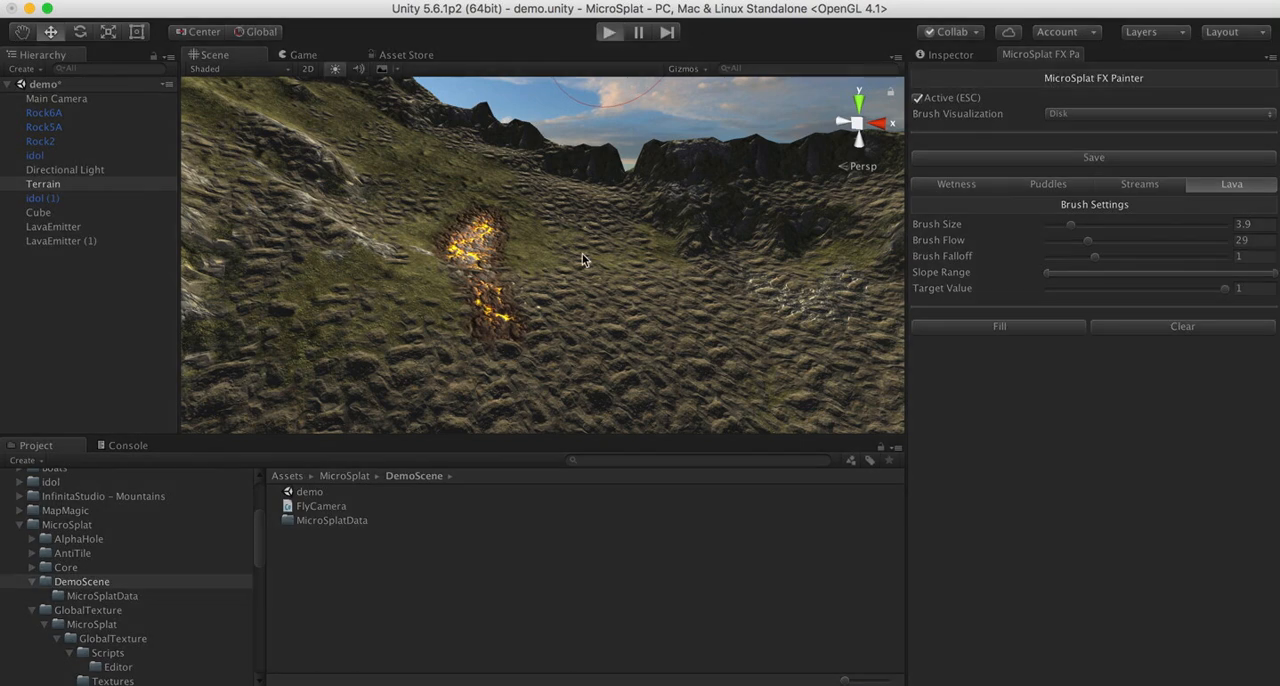
pyautogui.moveTo(565, 260); pyautogui.dragTo(197, 232)
pyautogui.press('w')
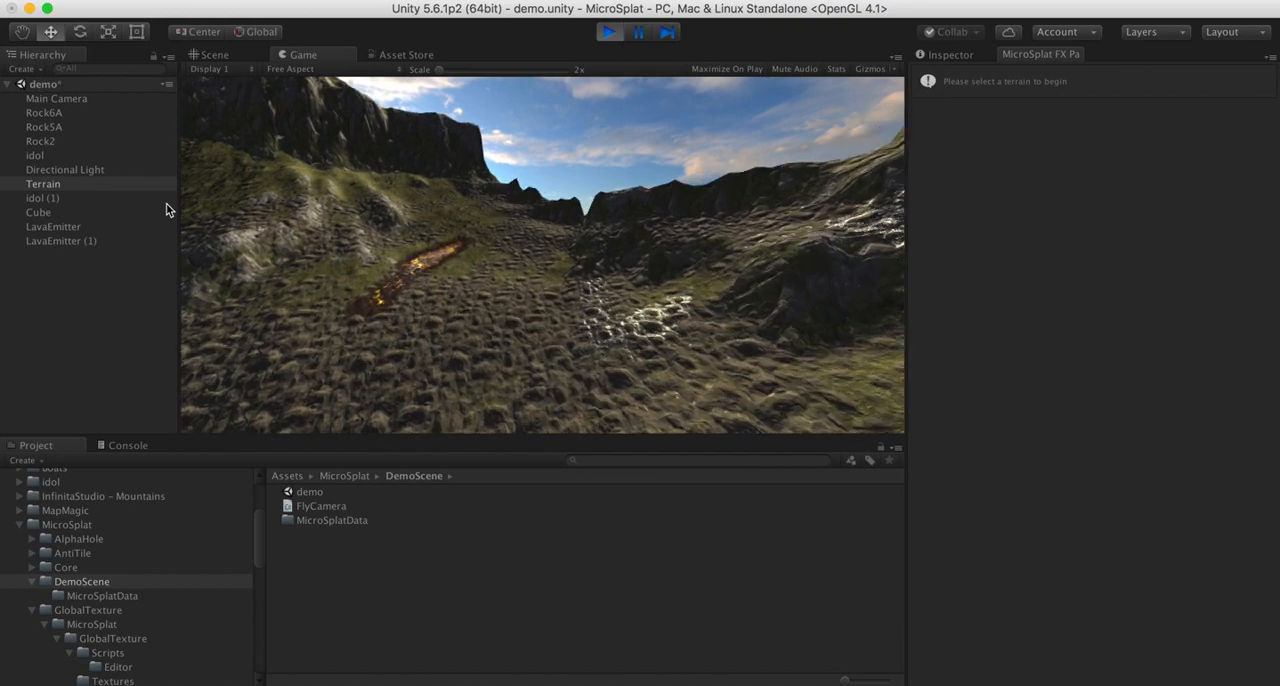
pyautogui.press('w')
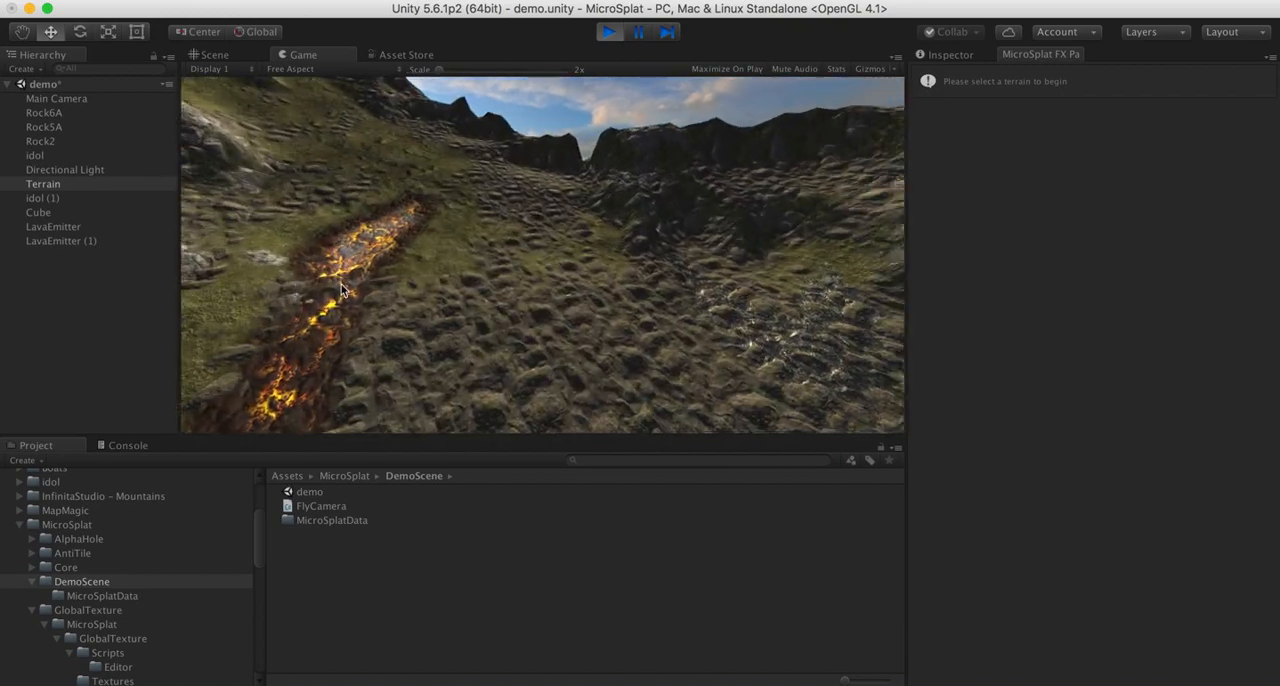
pyautogui.press('w')
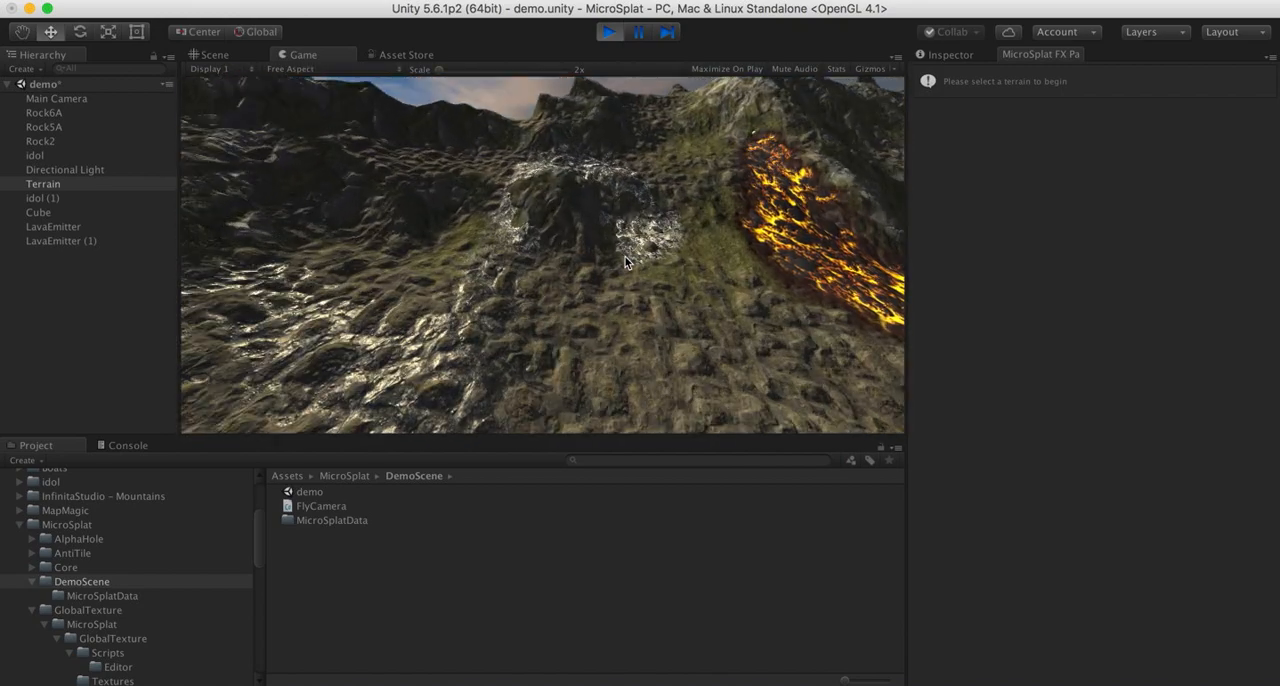
pyautogui.press('s')
pyautogui.press('w')
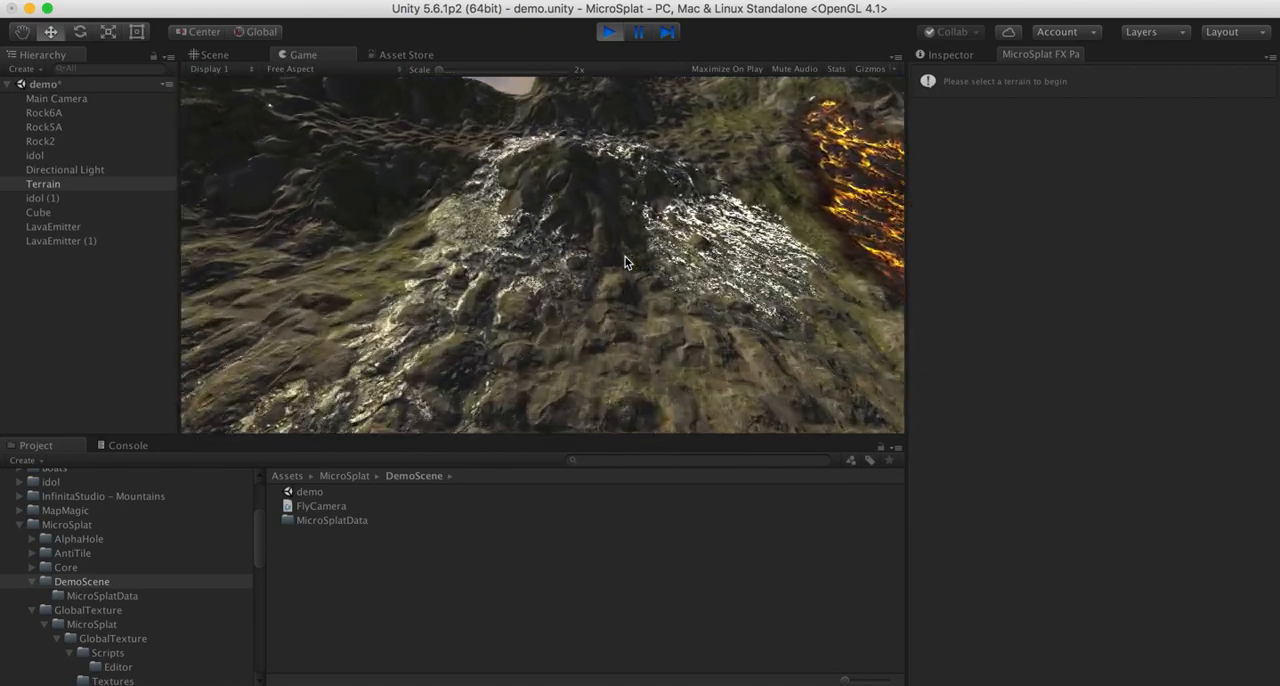
pyautogui.press('s')
pyautogui.press('d')
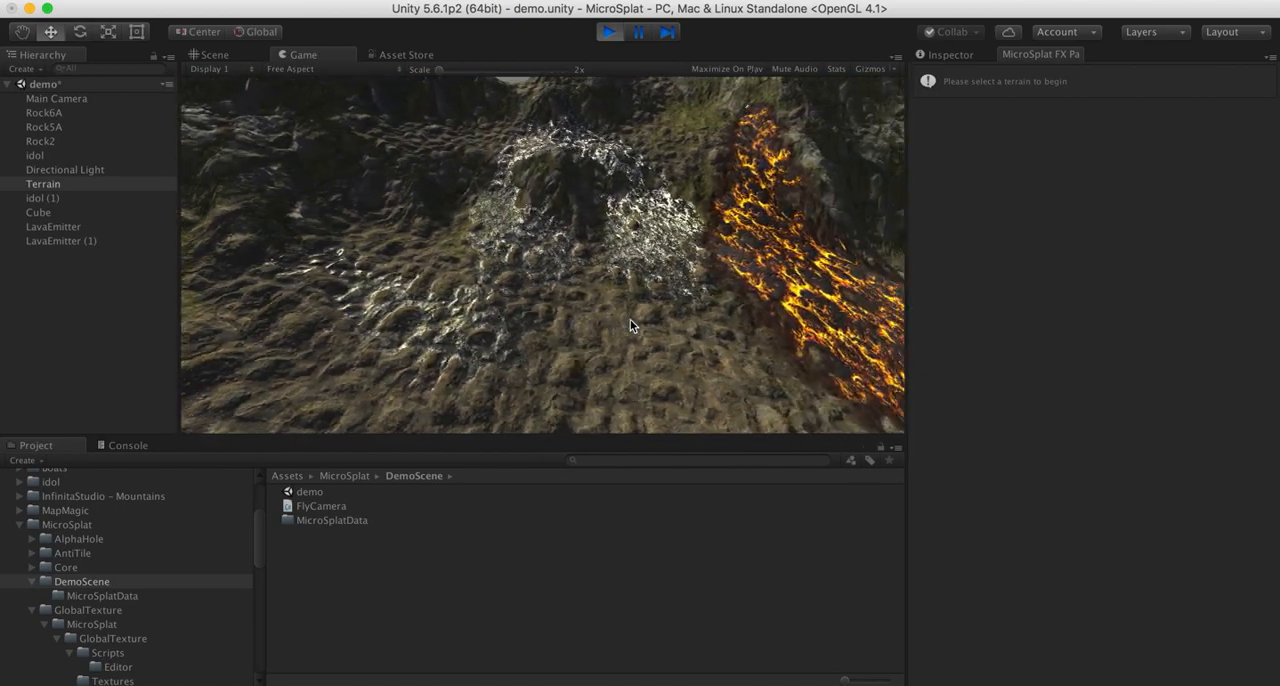
pyautogui.press('a')
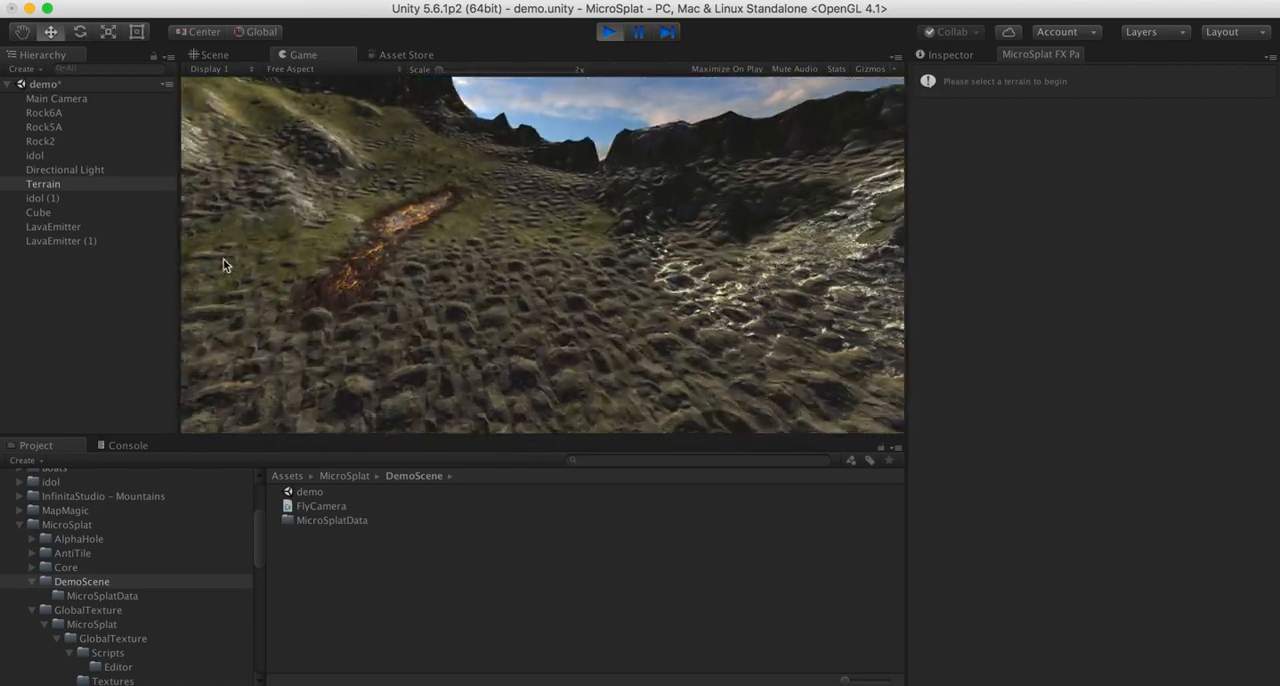
pyautogui.click(608, 31)
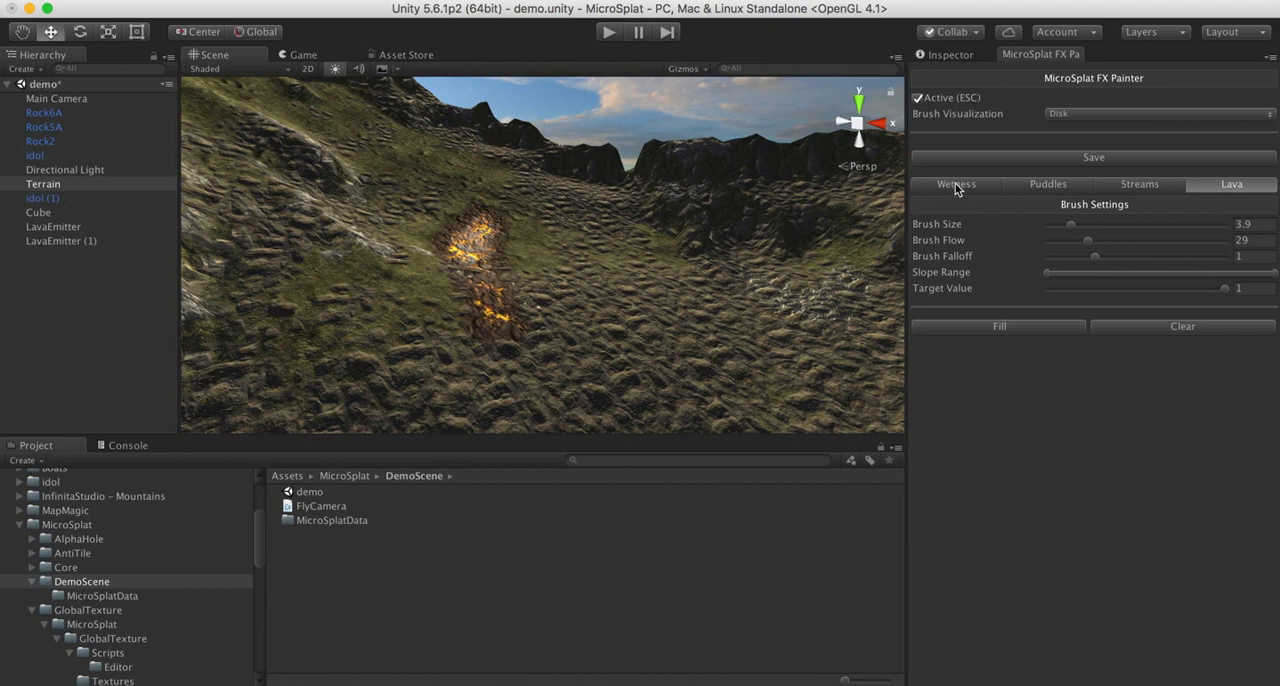
# - Review the Streams, Puddles and Wetness modes of the FX Painter and look over the surrounding terrain
pyautogui.click(1130, 186)
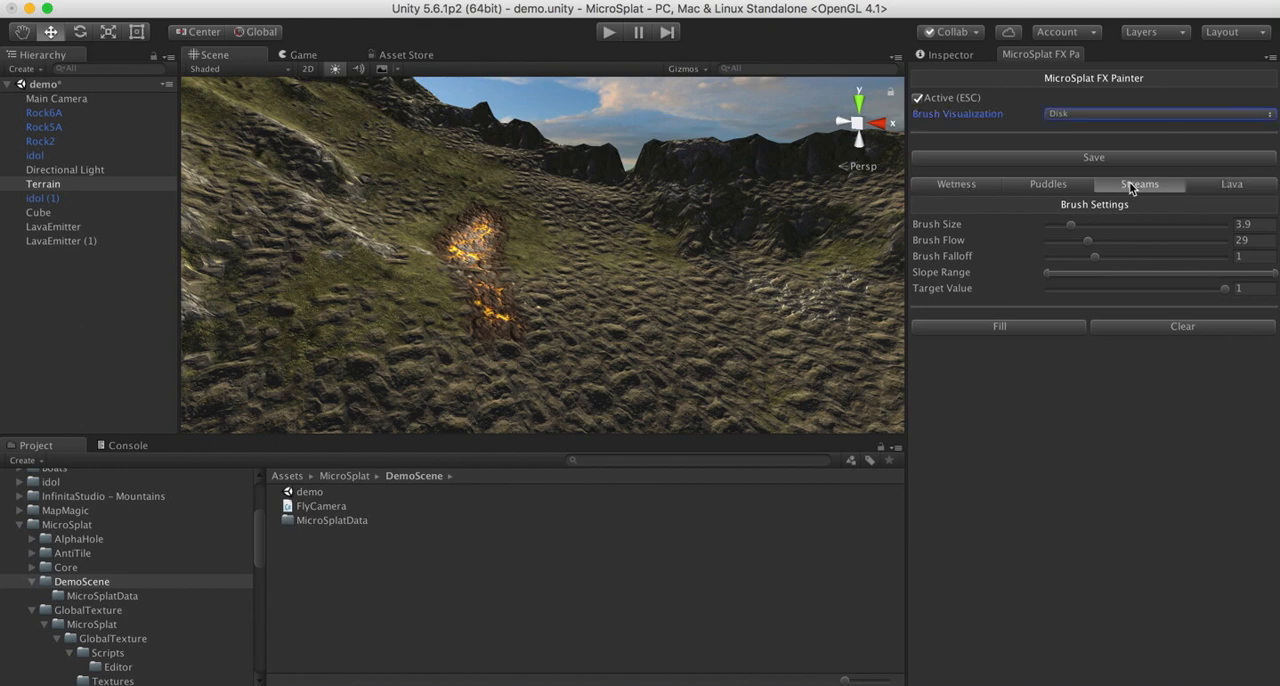
pyautogui.click(1050, 185)
pyautogui.click(960, 186)
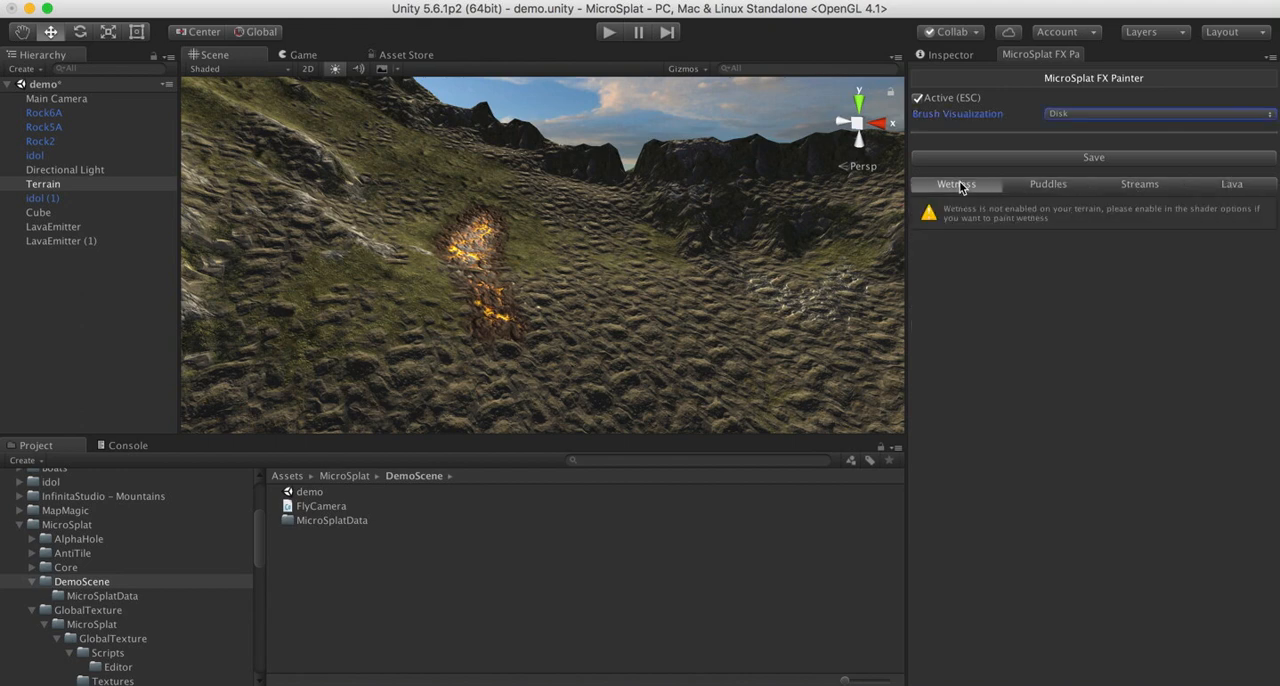
pyautogui.click(1031, 190)
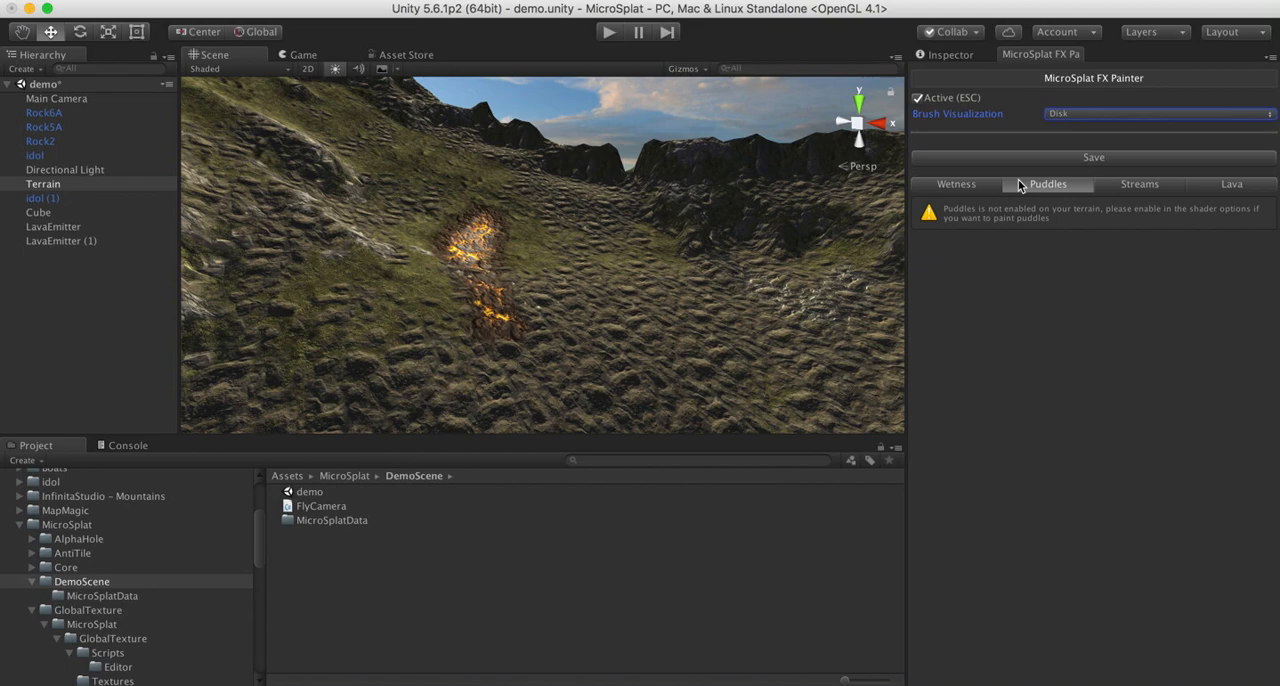
pyautogui.moveTo(681, 305); pyautogui.dragTo(847, 306, button='right')
pyautogui.click(968, 184)
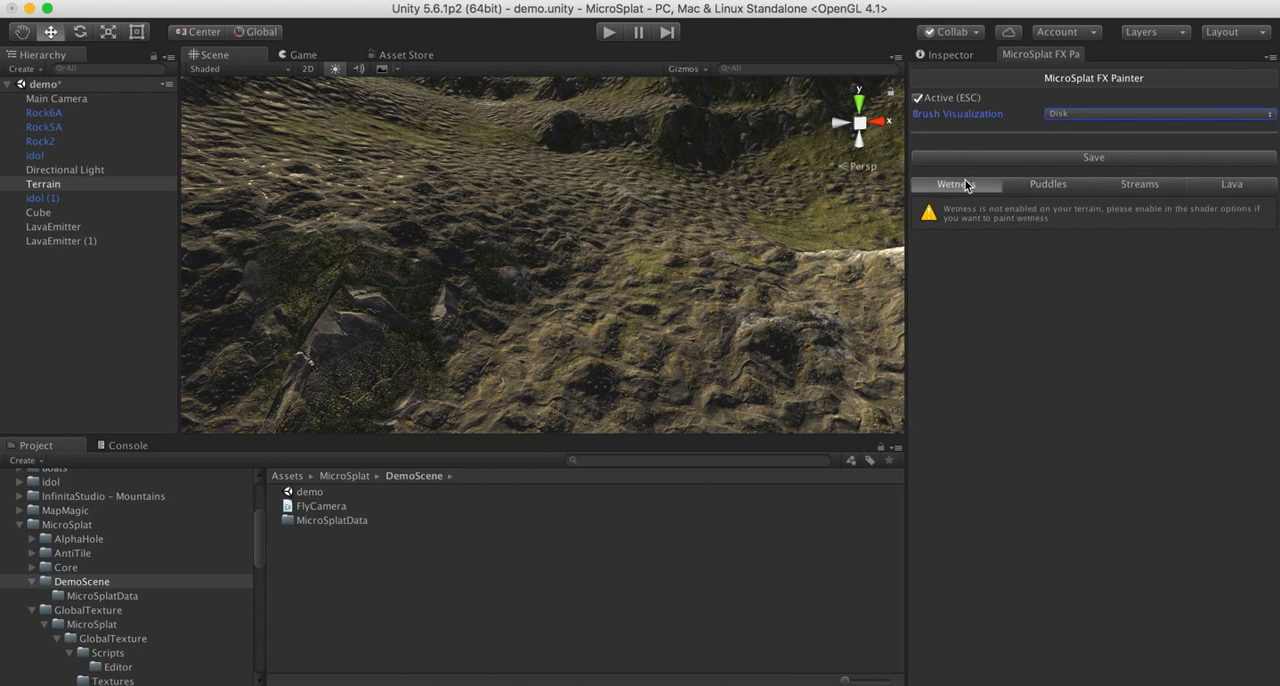
# - Enable Wetness and Puddles in the shader generator options of the Terrain's MicroSplat template material
pyautogui.click(948, 56)
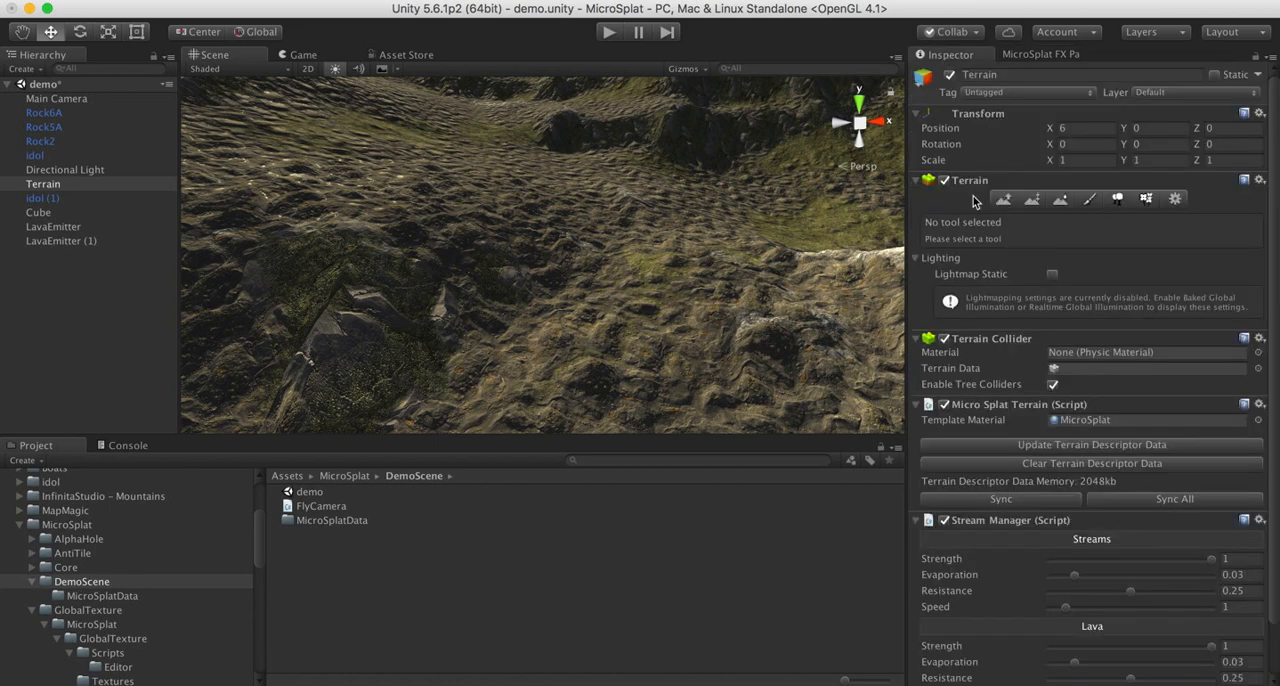
pyautogui.scroll(-2, 1110, 659)
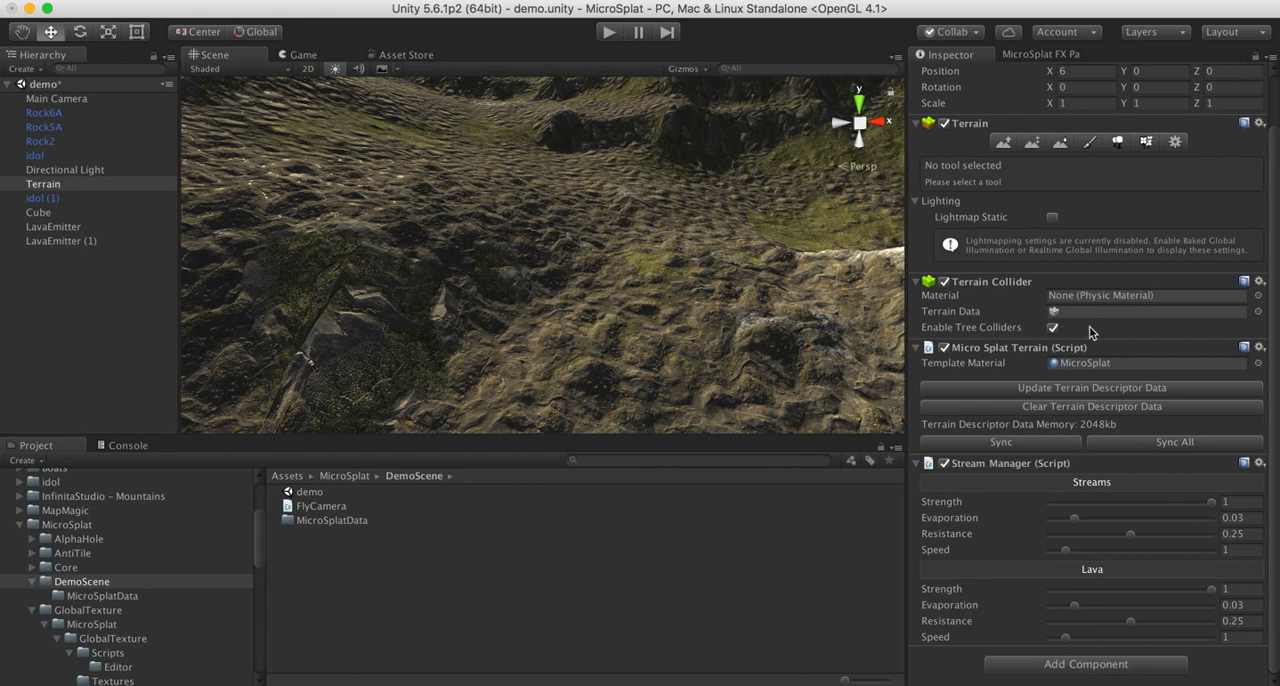
pyautogui.click(1084, 373)
pyautogui.doubleClick(1085, 370)
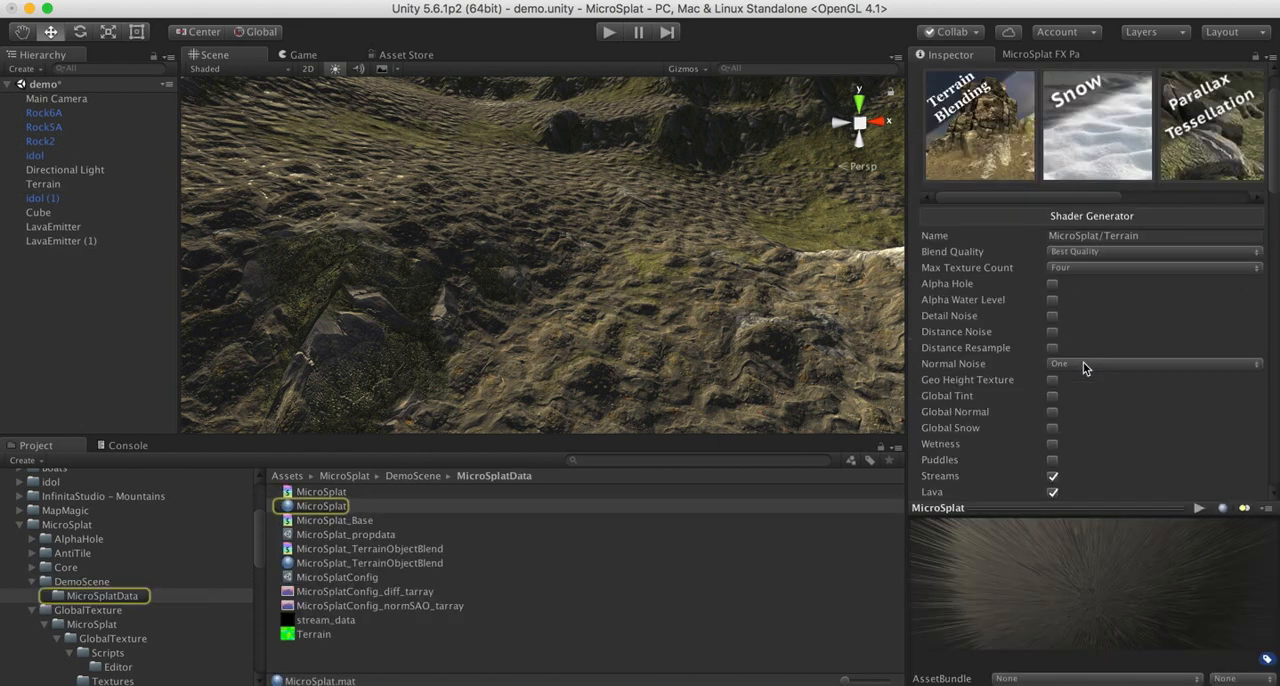
pyautogui.scroll(-10, 1068, 440)
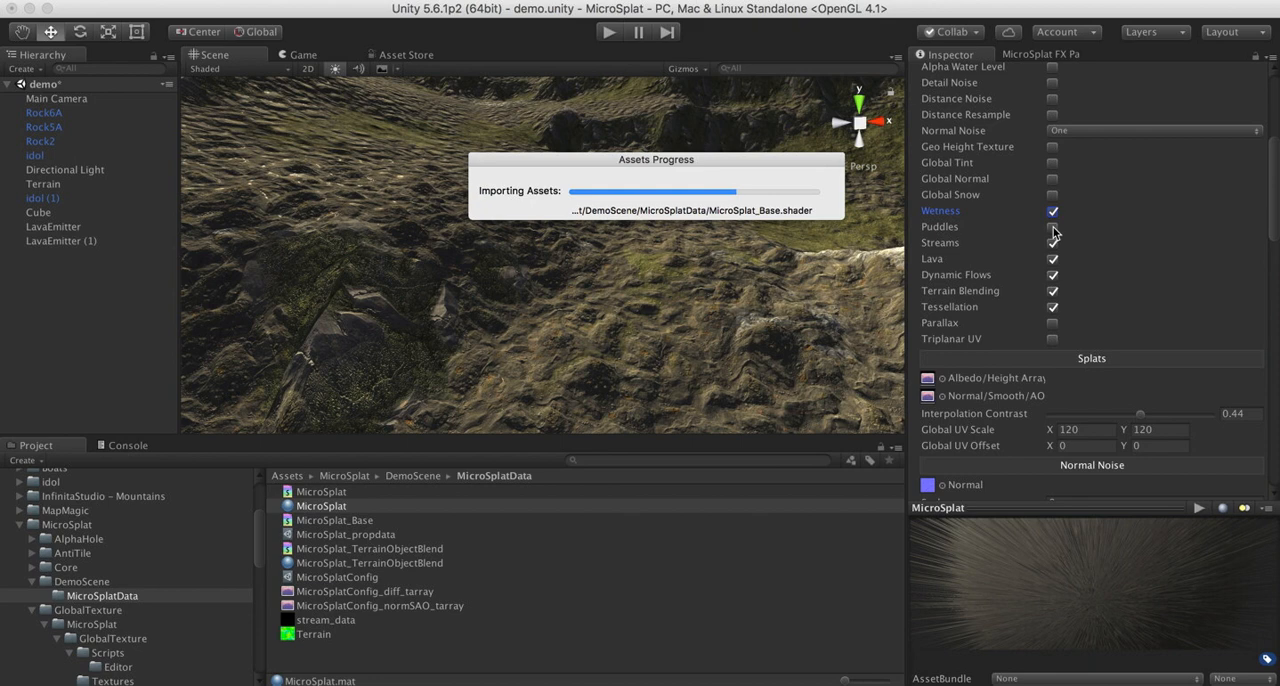
pyautogui.click(1052, 228)
# - Open the MicroSplat FX Painter for the Terrain in Wetness mode, ready to paint around the large rocks
pyautogui.keyDown('alt'); pyautogui.moveTo(446, 218); pyautogui.dragTo(444, 258); pyautogui.keyUp('alt')
pyautogui.click(1058, 56)
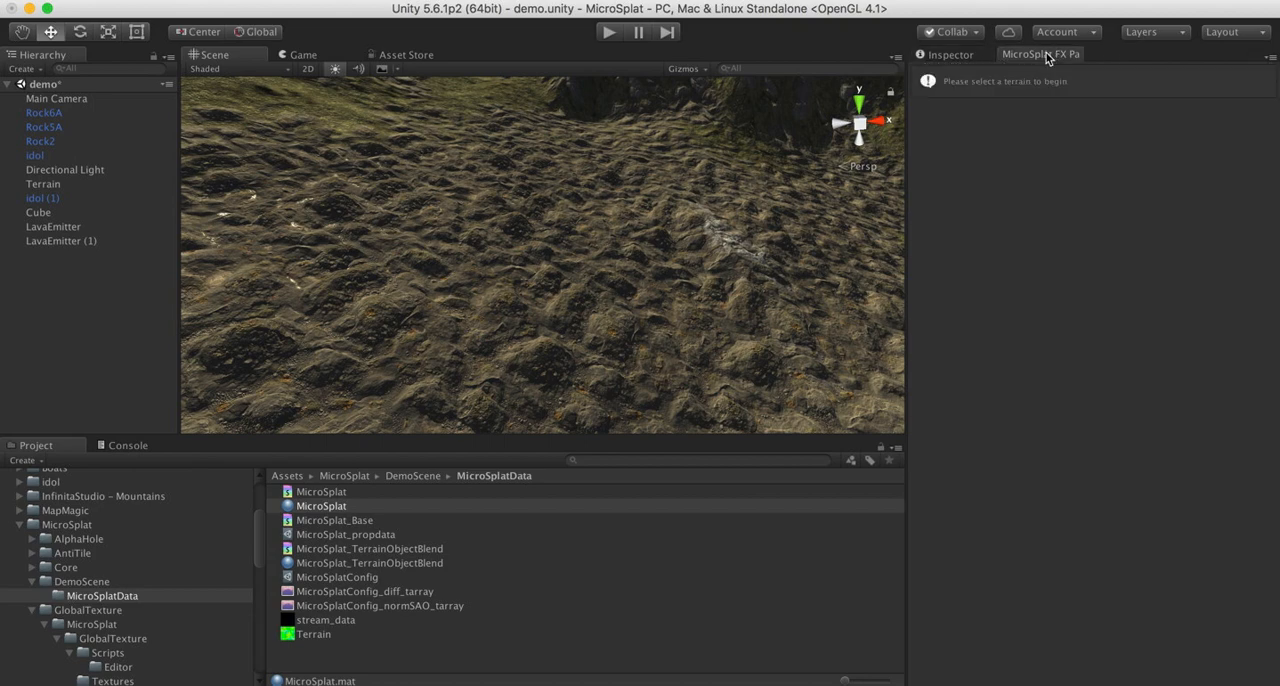
pyautogui.click(45, 184)
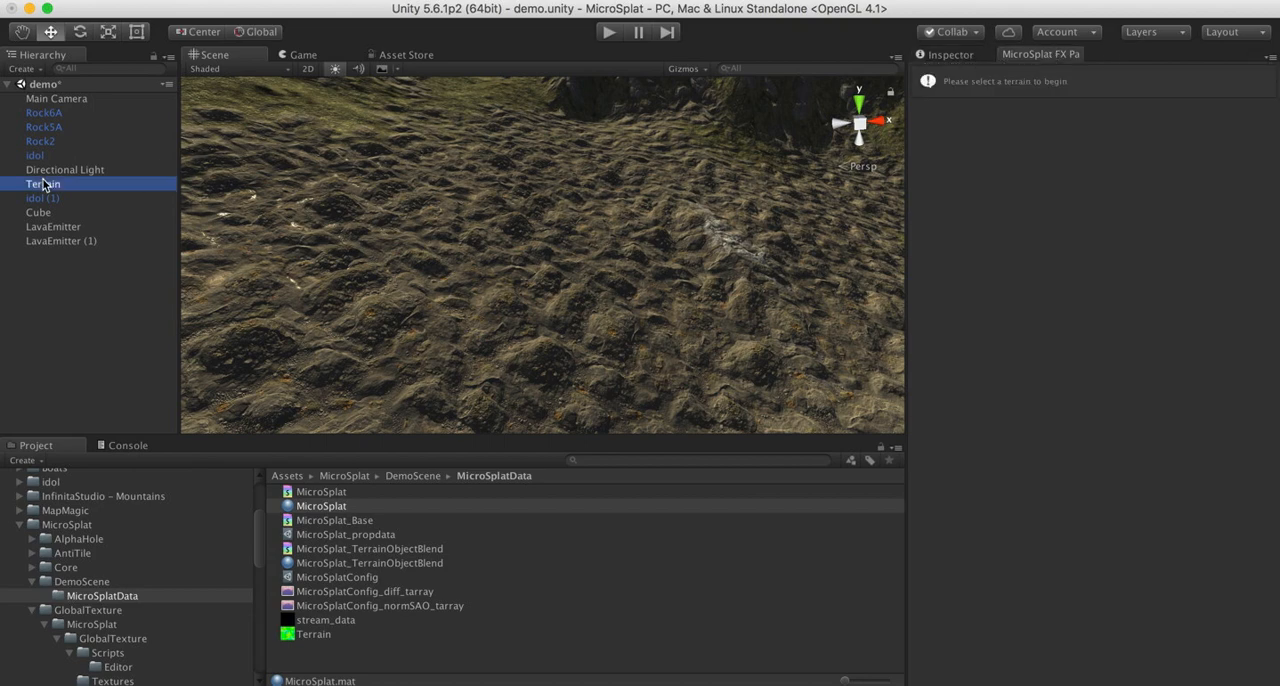
pyautogui.moveTo(600, 268)
pyautogui.keyDown('alt'); pyautogui.mouseDown()
pyautogui.moveTo(358, 315)
pyautogui.moveTo(251, 363)
pyautogui.moveTo(297, 366)
pyautogui.moveTo(483, 320)
pyautogui.moveTo(566, 329)
pyautogui.moveTo(527, 237)
pyautogui.moveTo(529, 263)
pyautogui.mouseUp(); pyautogui.keyUp('alt')
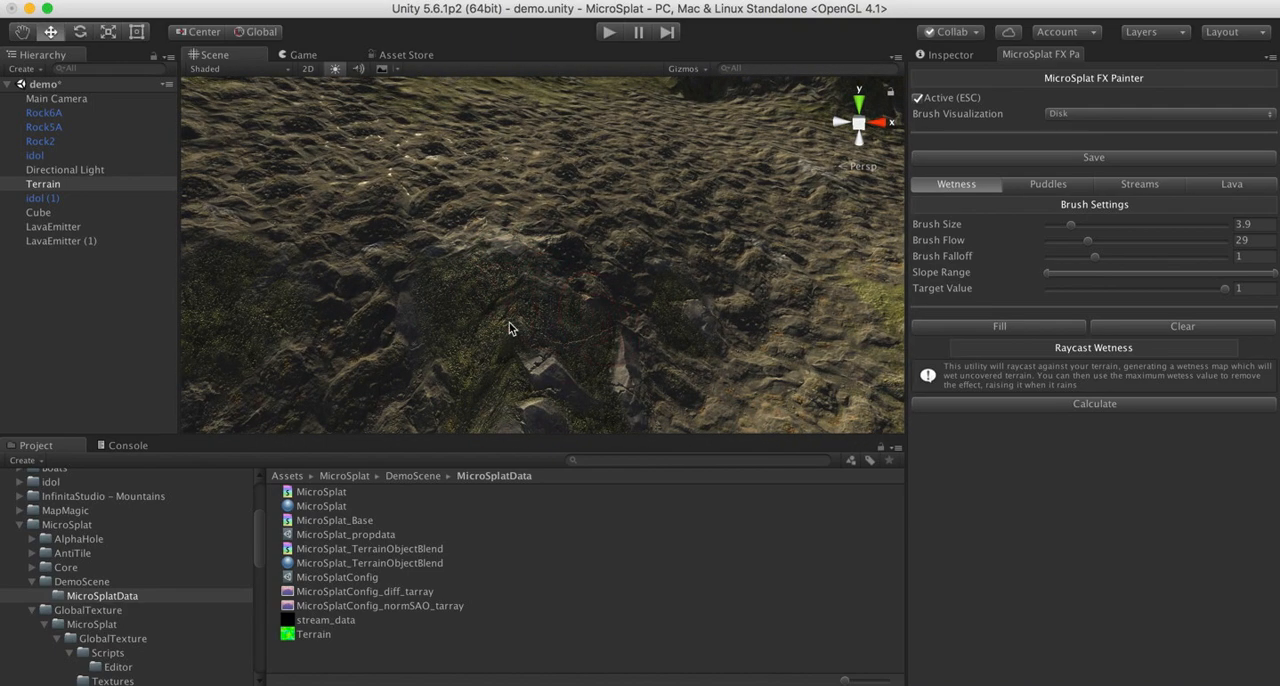
# - Set the Wetness brush to size 7.5, flow 57.9 and falloff 1.5, and paint wetness over the ground around the rocks
pyautogui.moveTo(1112, 241); pyautogui.dragTo(1124, 246)
pyautogui.click(1093, 227)
pyautogui.click(1121, 258)
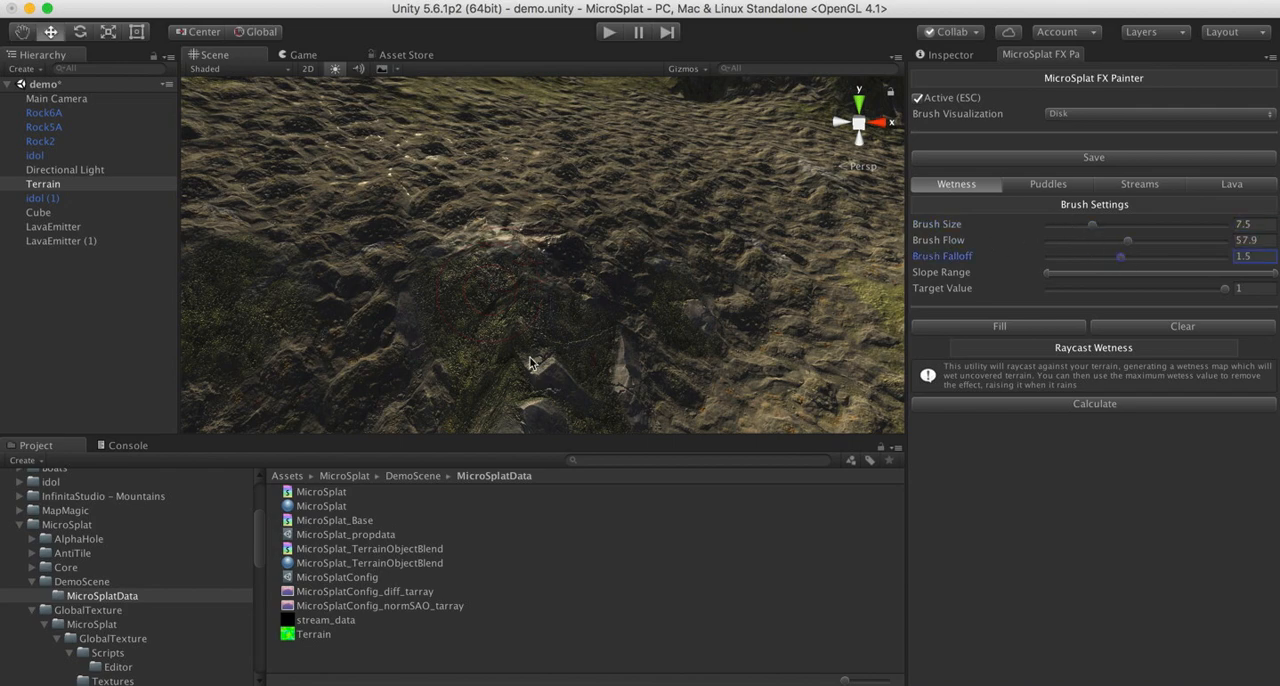
pyautogui.moveTo(531, 363)
pyautogui.keyDown('alt'); pyautogui.mouseDown()
pyautogui.moveTo(465, 323)
pyautogui.moveTo(571, 294)
pyautogui.moveTo(656, 298)
pyautogui.mouseUp(); pyautogui.keyUp('alt')
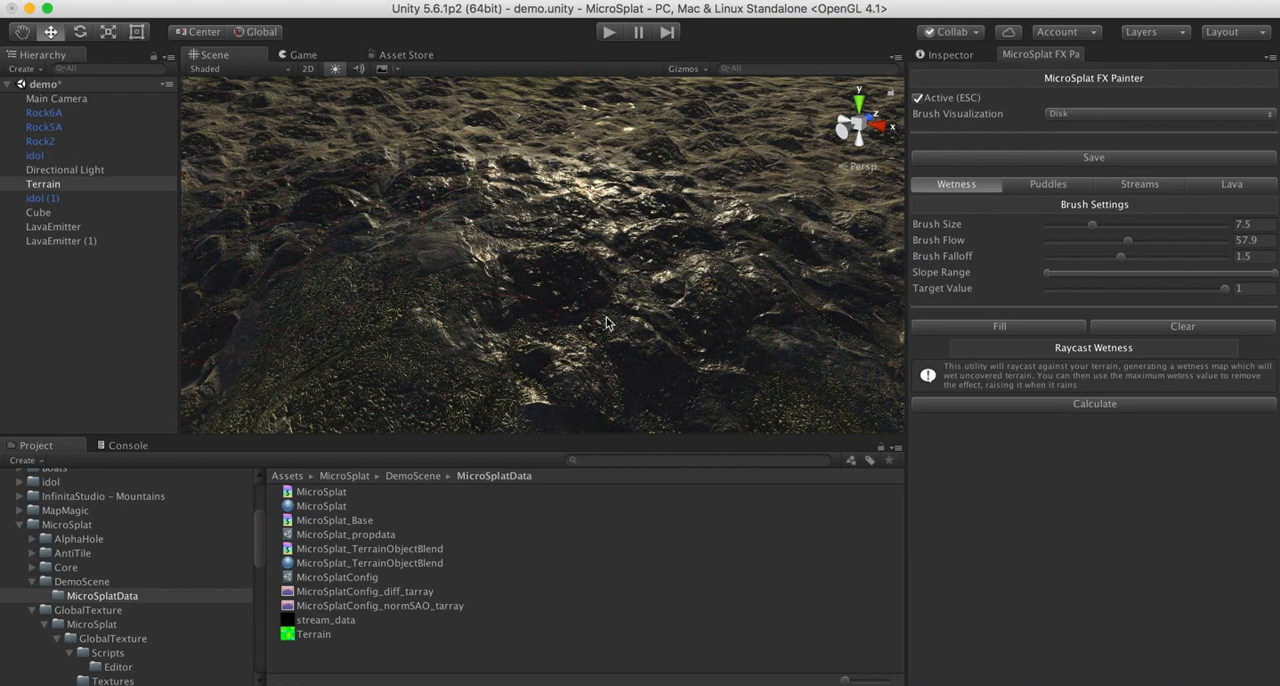
# - Set the Default Porosity of the Terrain's MicroSplat template material to 0.518, after trying 0.875 and 0.606
pyautogui.keyDown('alt'); pyautogui.moveTo(559, 236); pyautogui.dragTo(617, 280); pyautogui.keyUp('alt')
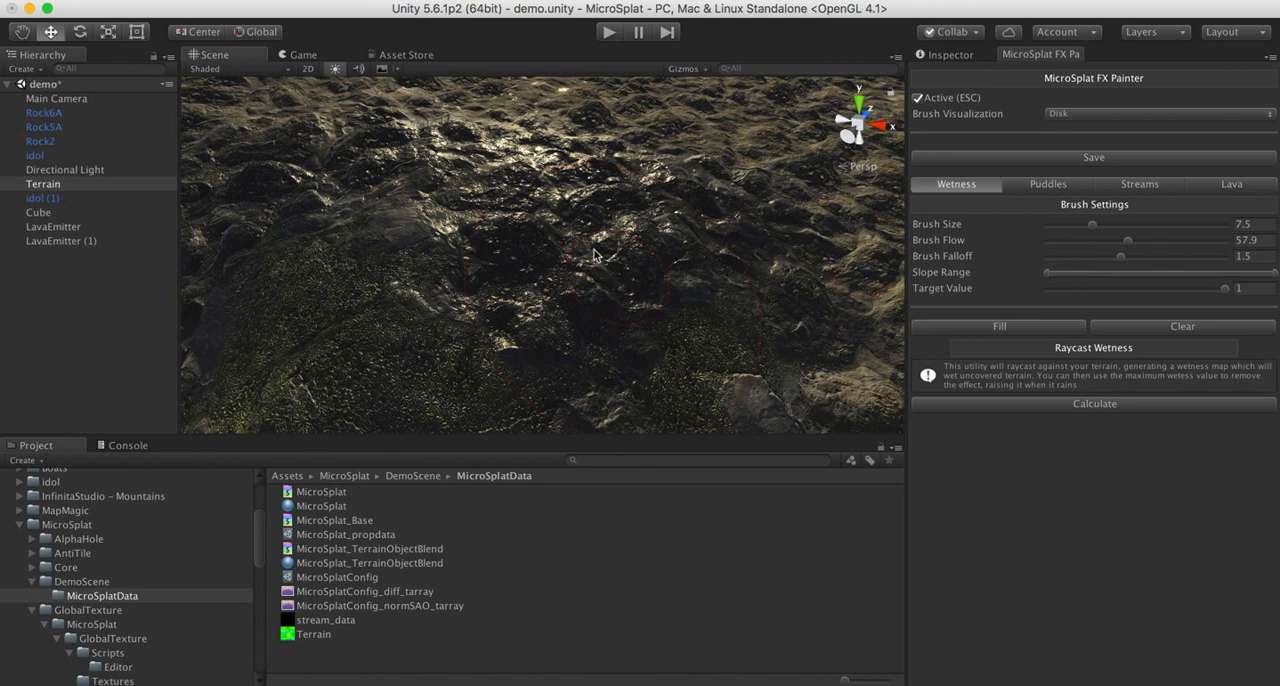
pyautogui.click(950, 54)
pyautogui.doubleClick(1085, 363)
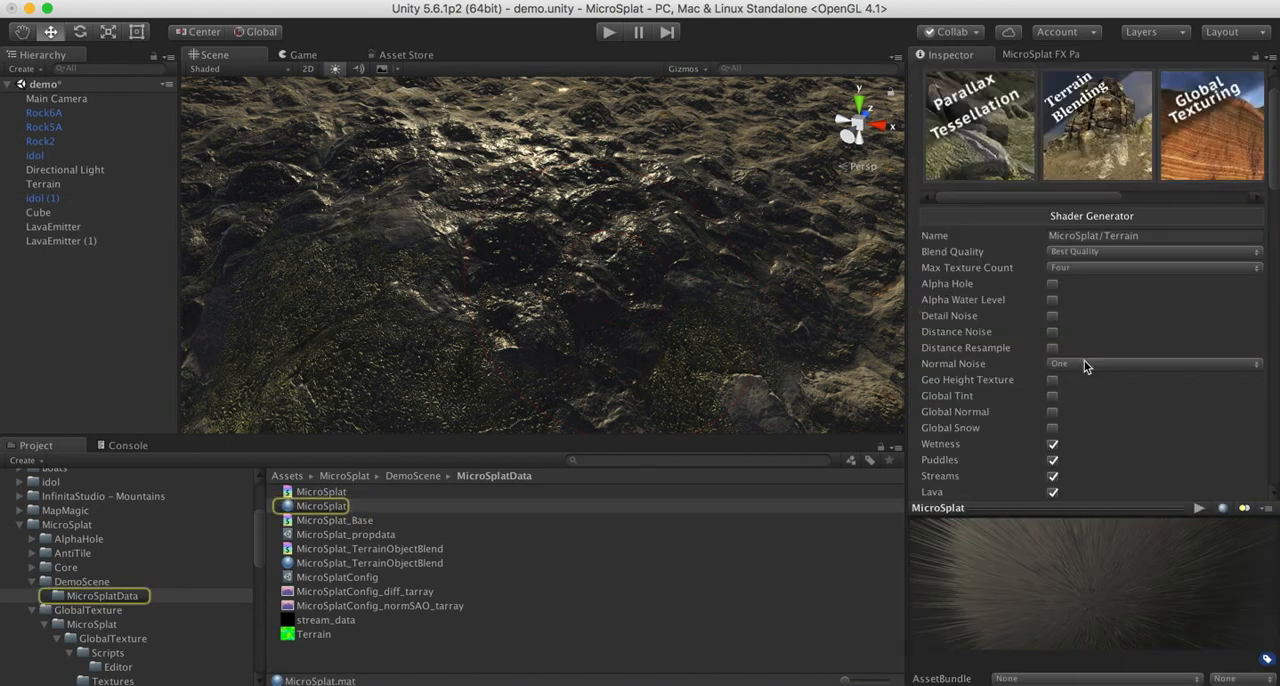
pyautogui.scroll(-5, 1082, 352)
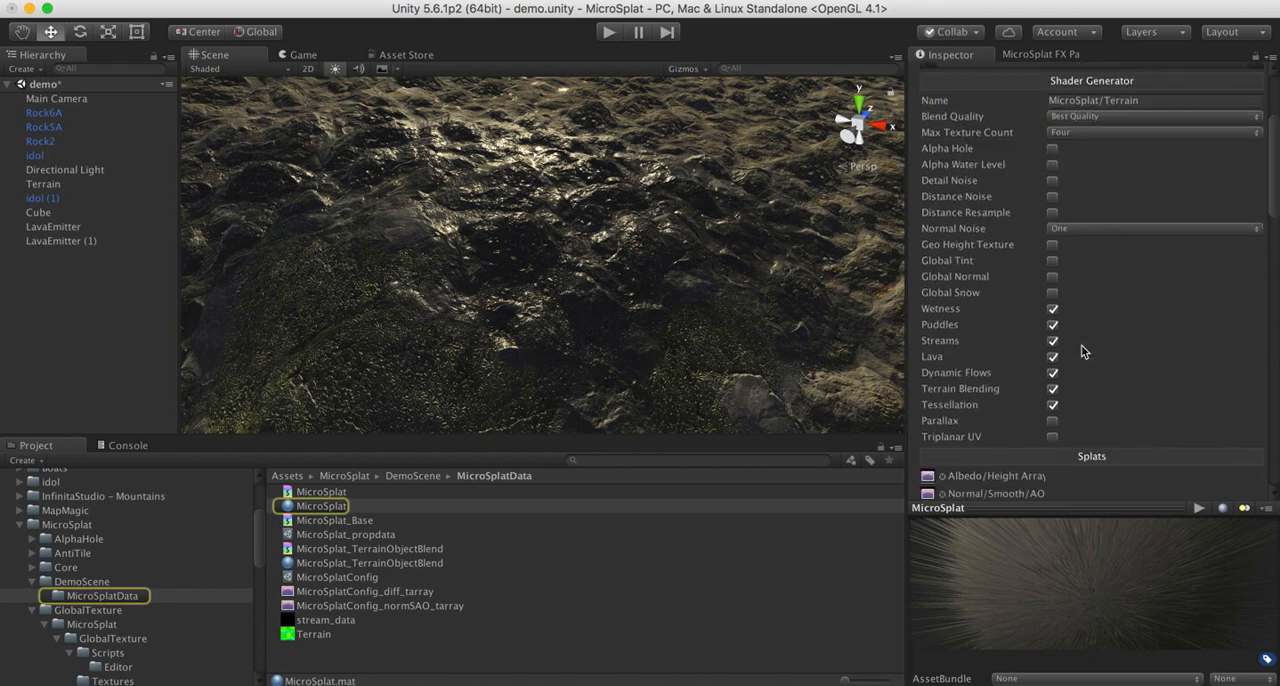
pyautogui.scroll(-5, 1085, 398)
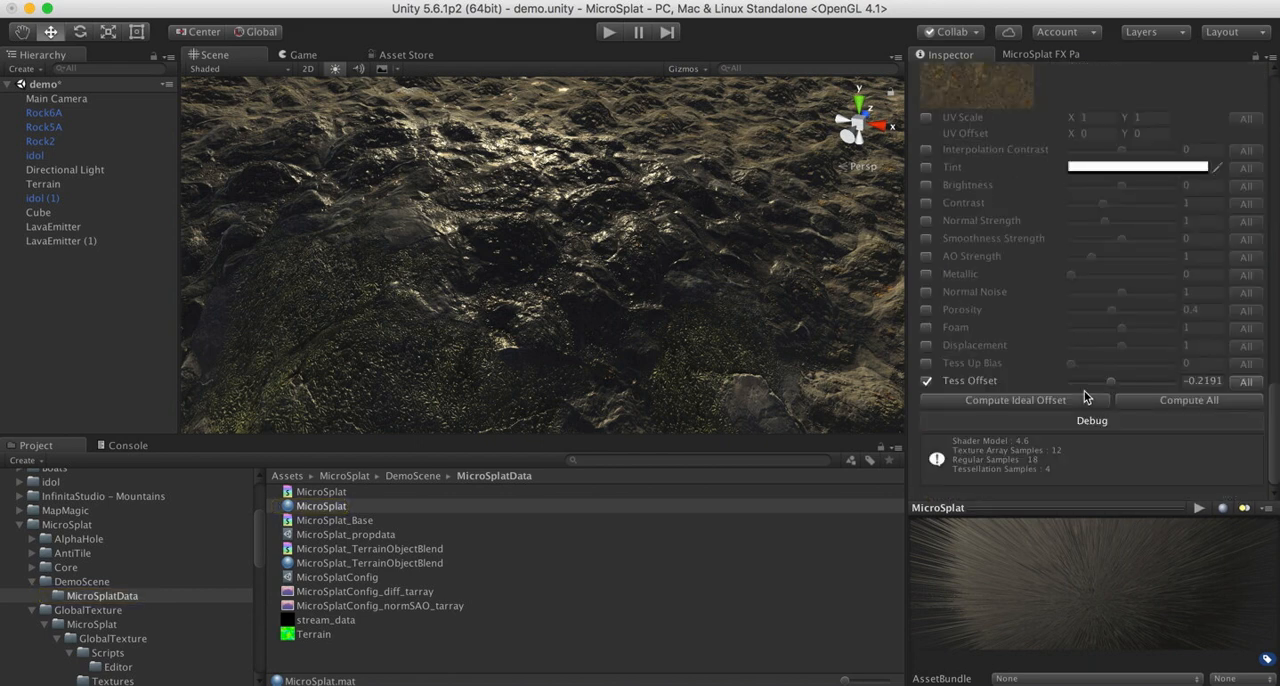
pyautogui.scroll(-5, 1086, 394)
pyautogui.scroll(5, 1098, 195)
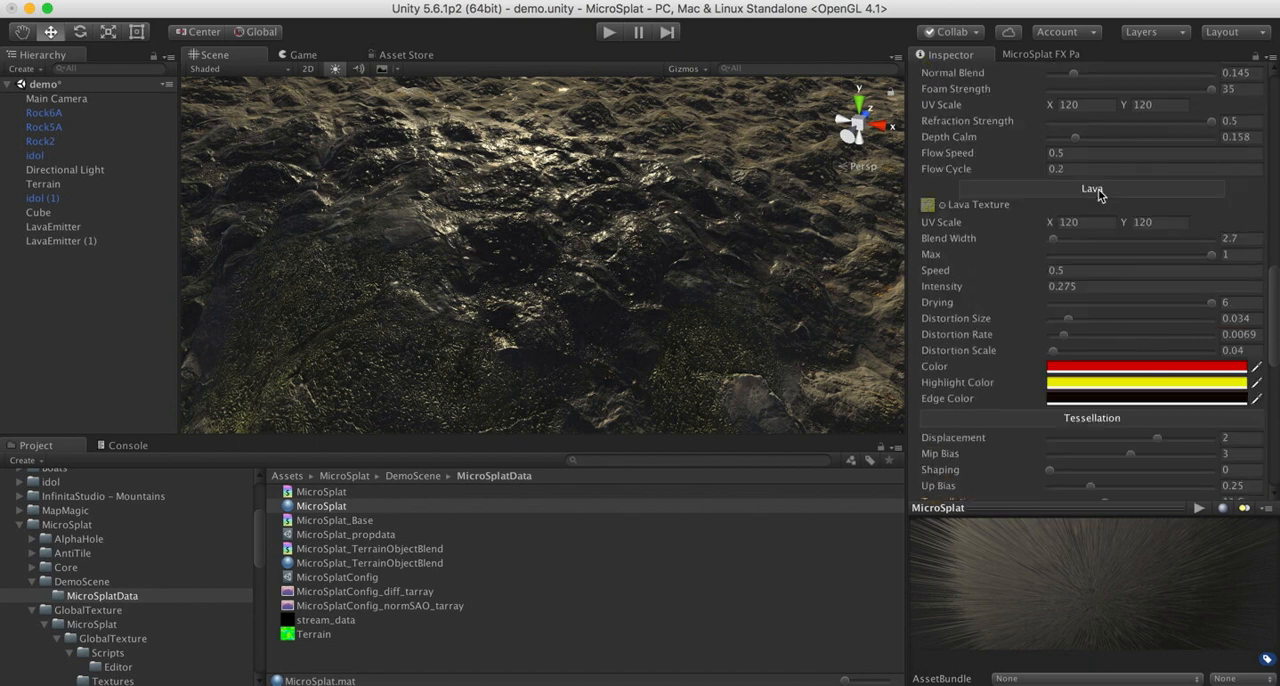
pyautogui.scroll(3, 1098, 195)
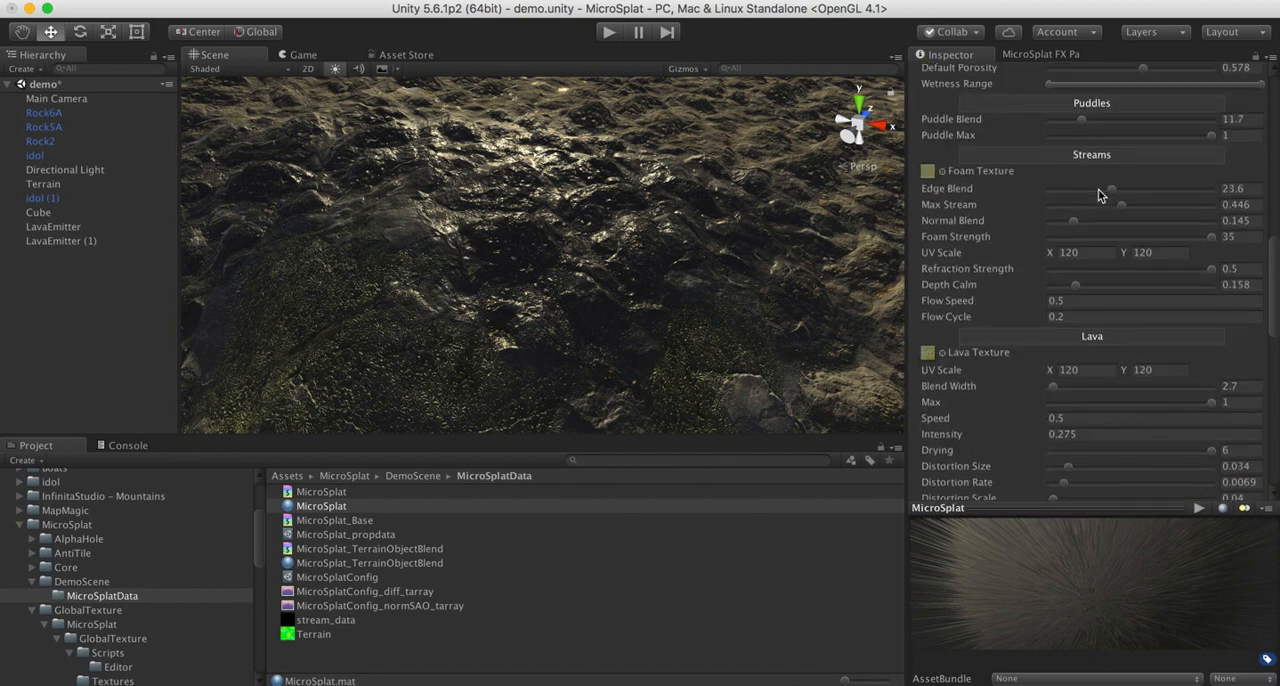
pyautogui.scroll(3, 1098, 195)
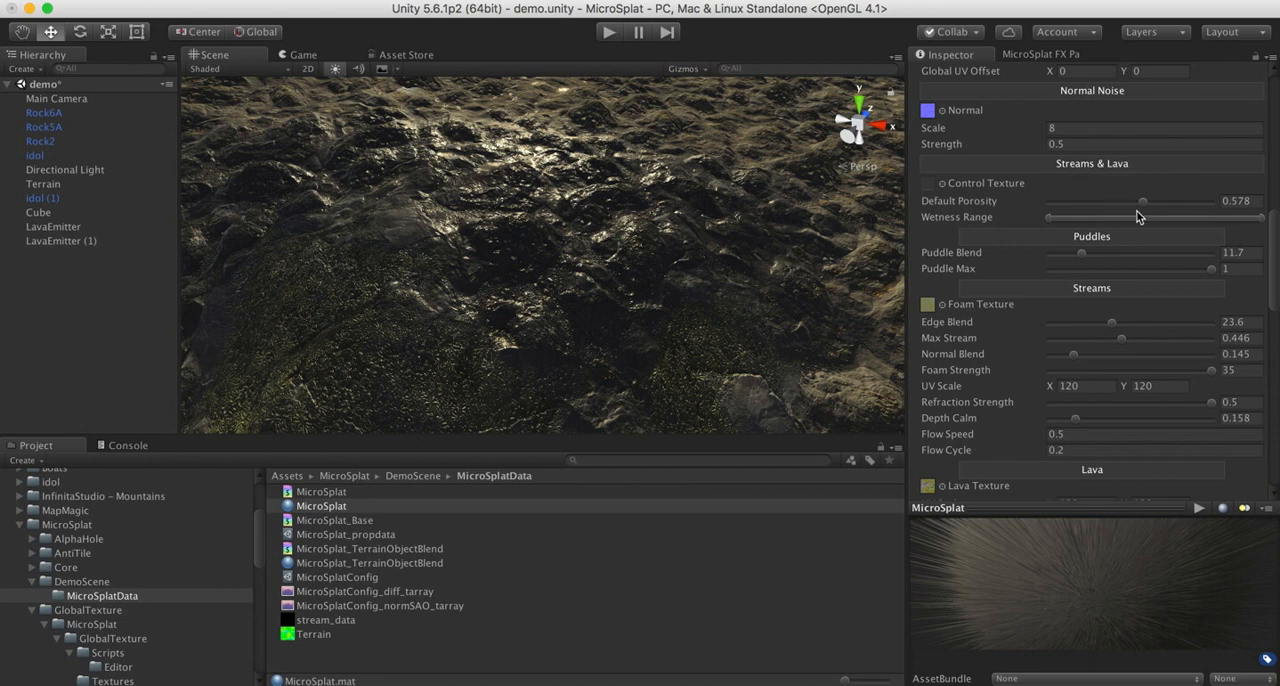
pyautogui.moveTo(1143, 210)
pyautogui.mouseDown()
pyautogui.moveTo(1085, 210)
pyautogui.moveTo(1192, 206)
pyautogui.mouseUp()
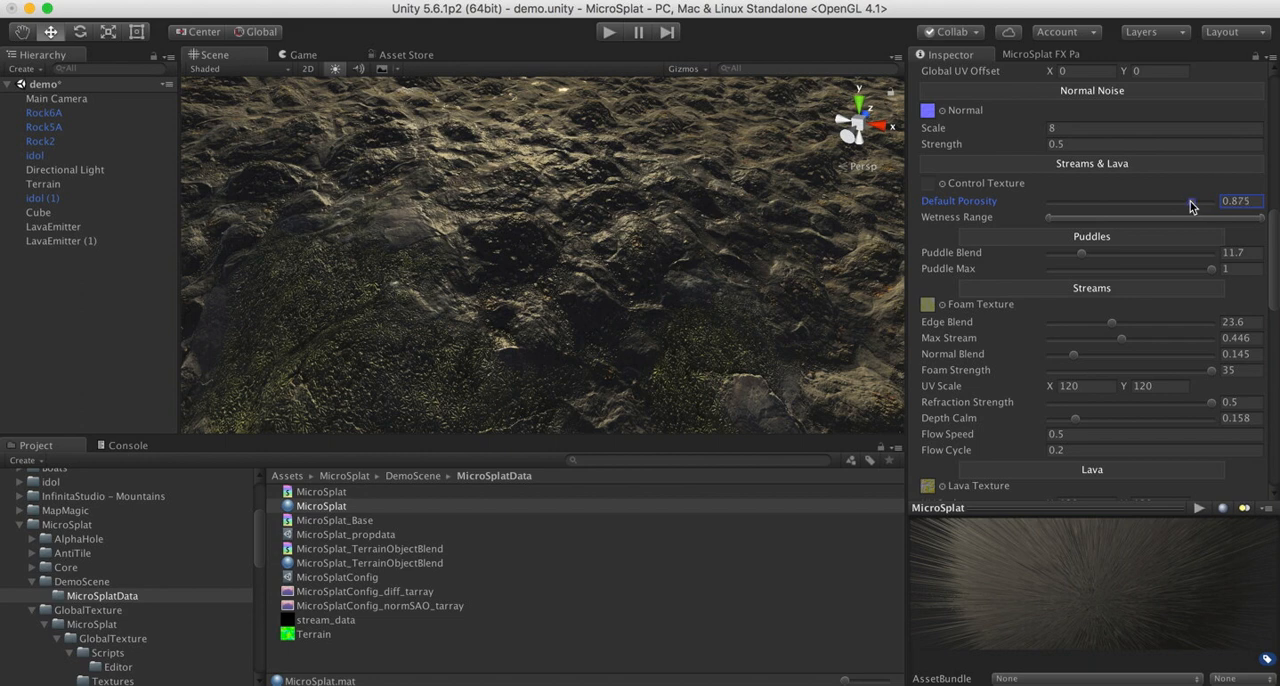
pyautogui.moveTo(1189, 206)
pyautogui.mouseDown()
pyautogui.moveTo(1137, 207)
pyautogui.moveTo(1148, 208)
pyautogui.mouseUp()
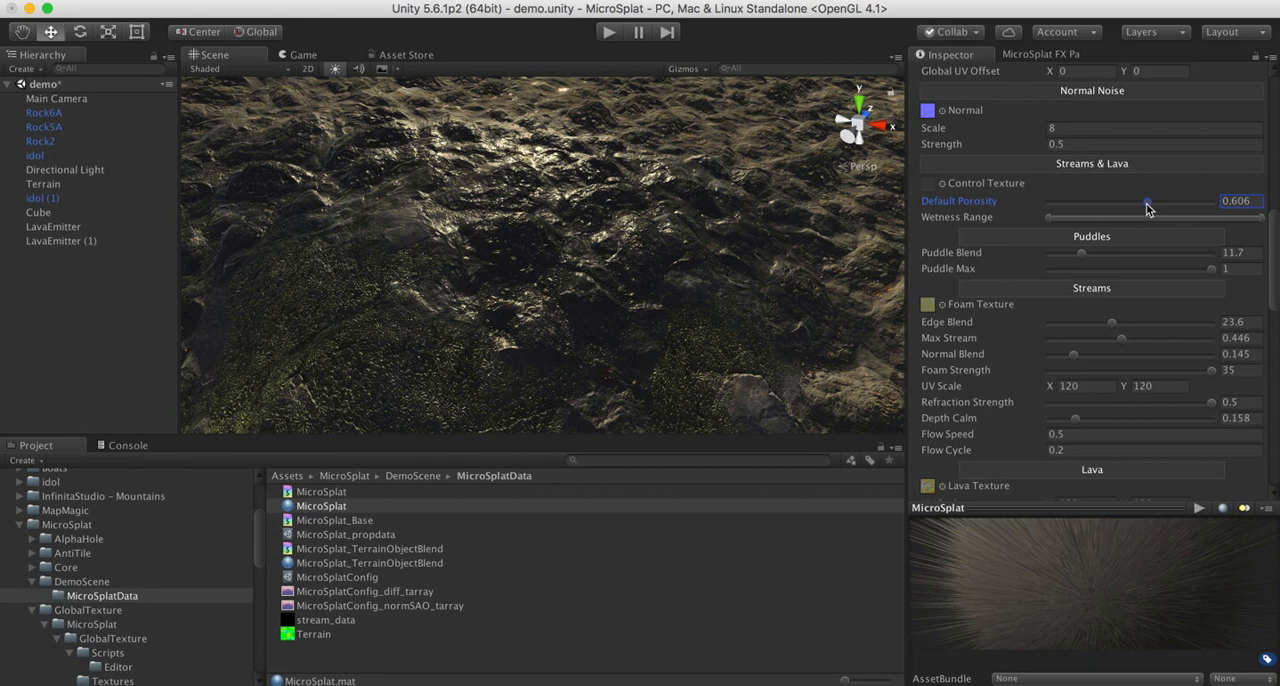
pyautogui.moveTo(1147, 208); pyautogui.dragTo(1133, 208)
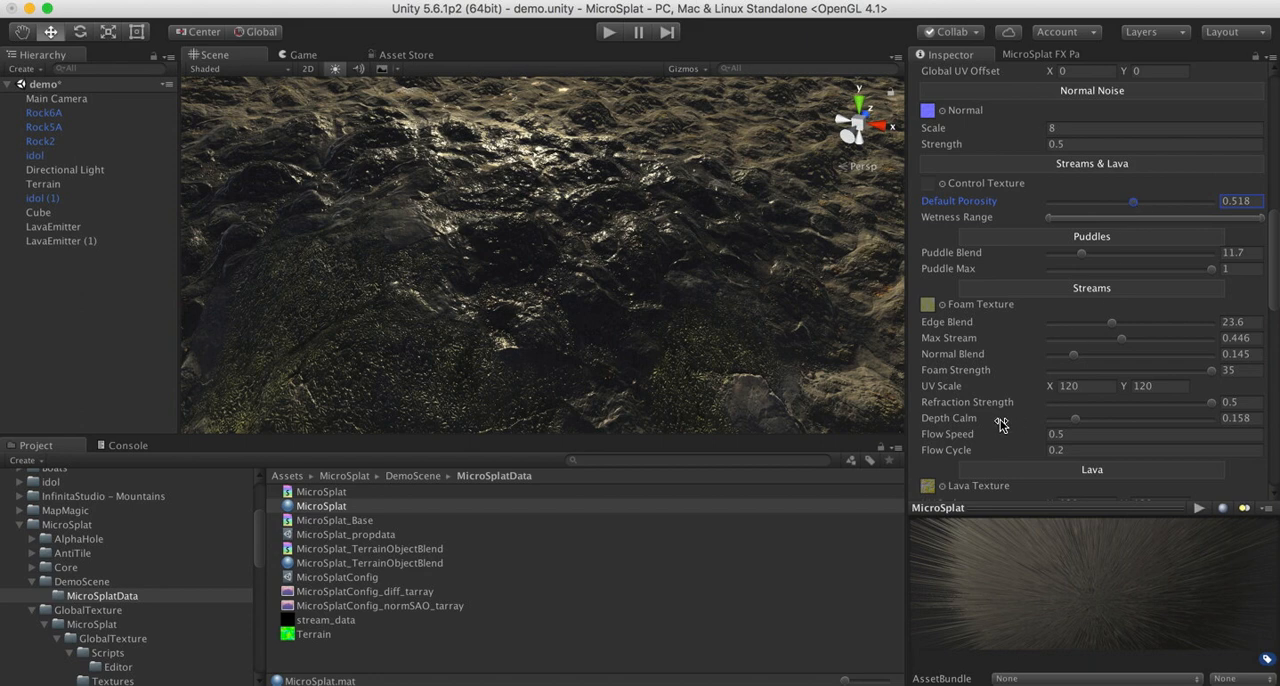
pyautogui.scroll(-15, 960, 398)
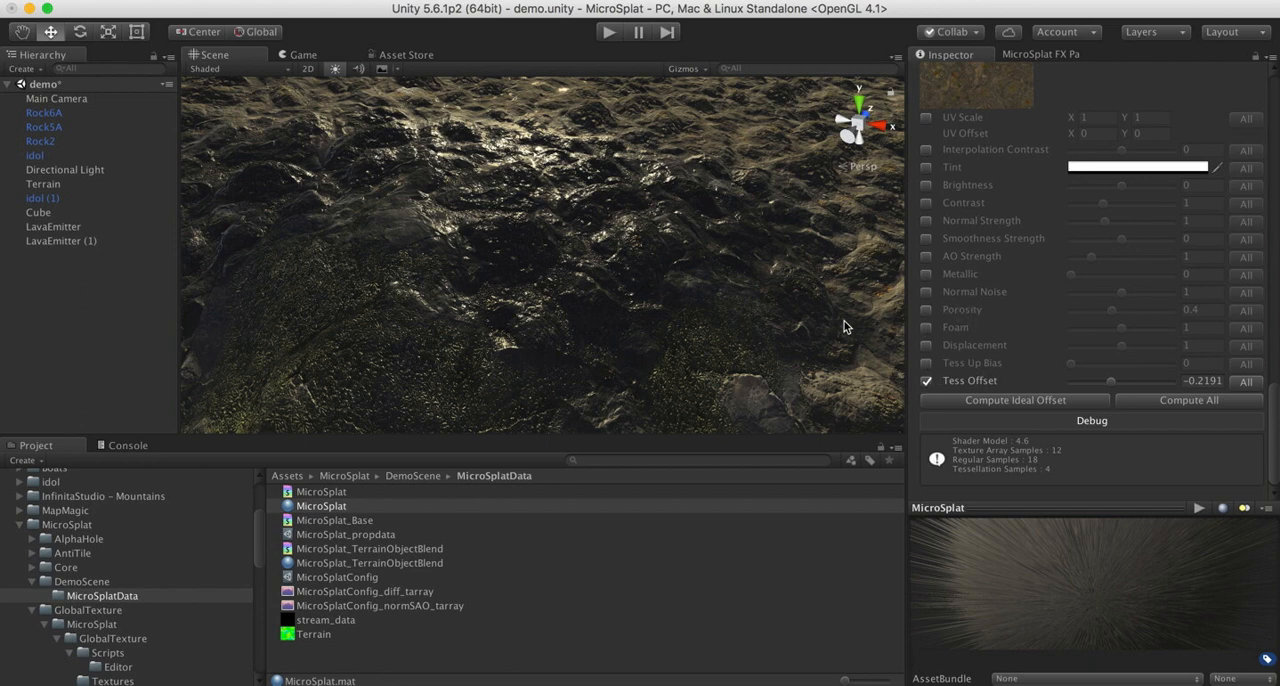
# - Create a cube over an open stretch of the terrain and try to raise it above the ground
pyautogui.moveTo(643, 262); pyautogui.dragTo(711, 189, button='right')
pyautogui.click(253, 3)
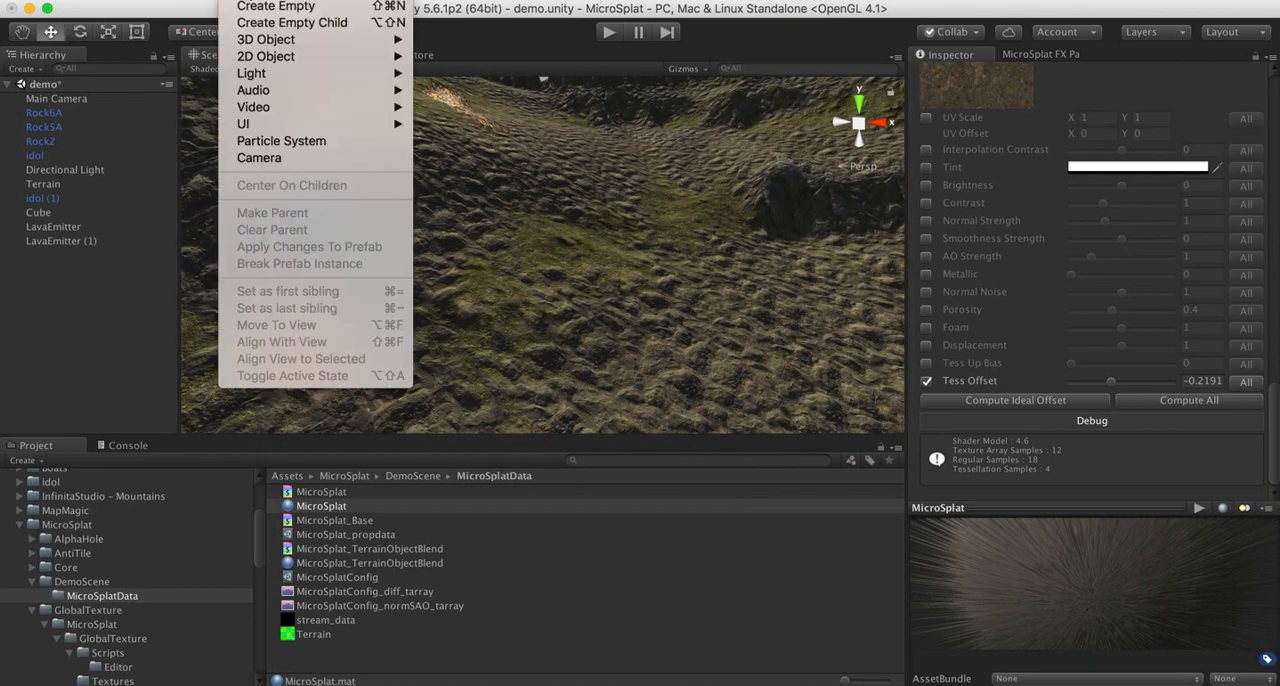
pyautogui.moveTo(280, 42)
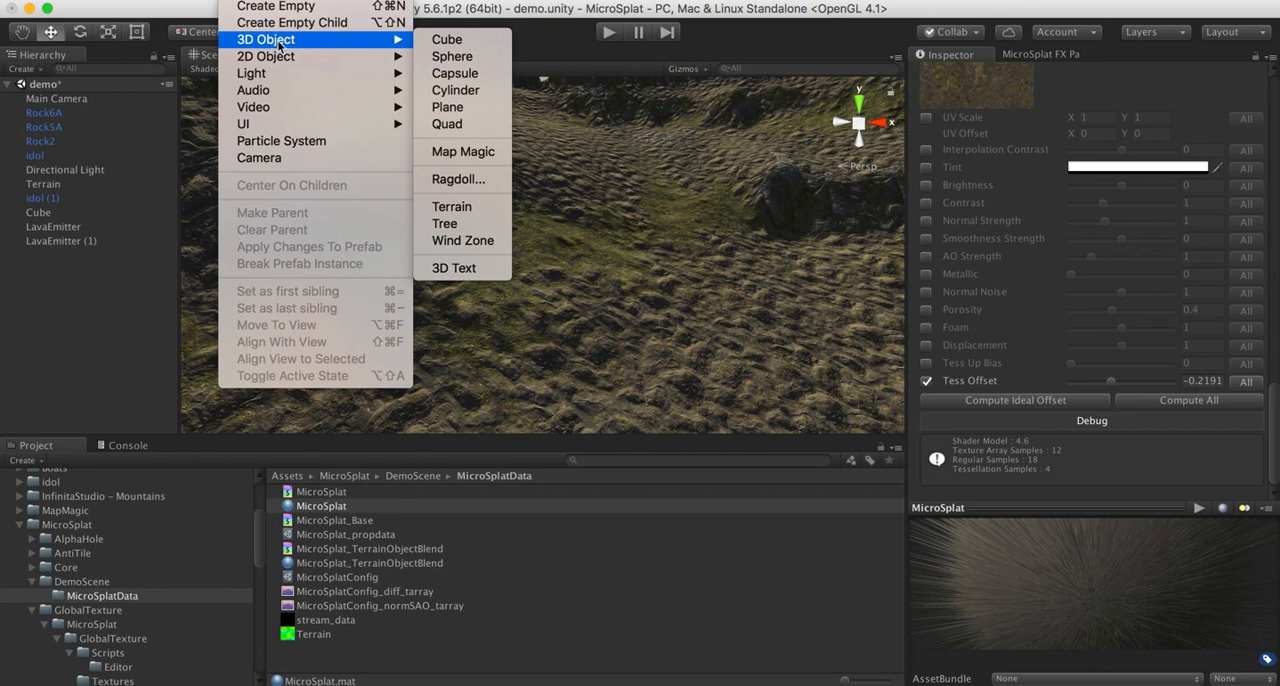
pyautogui.click(449, 41)
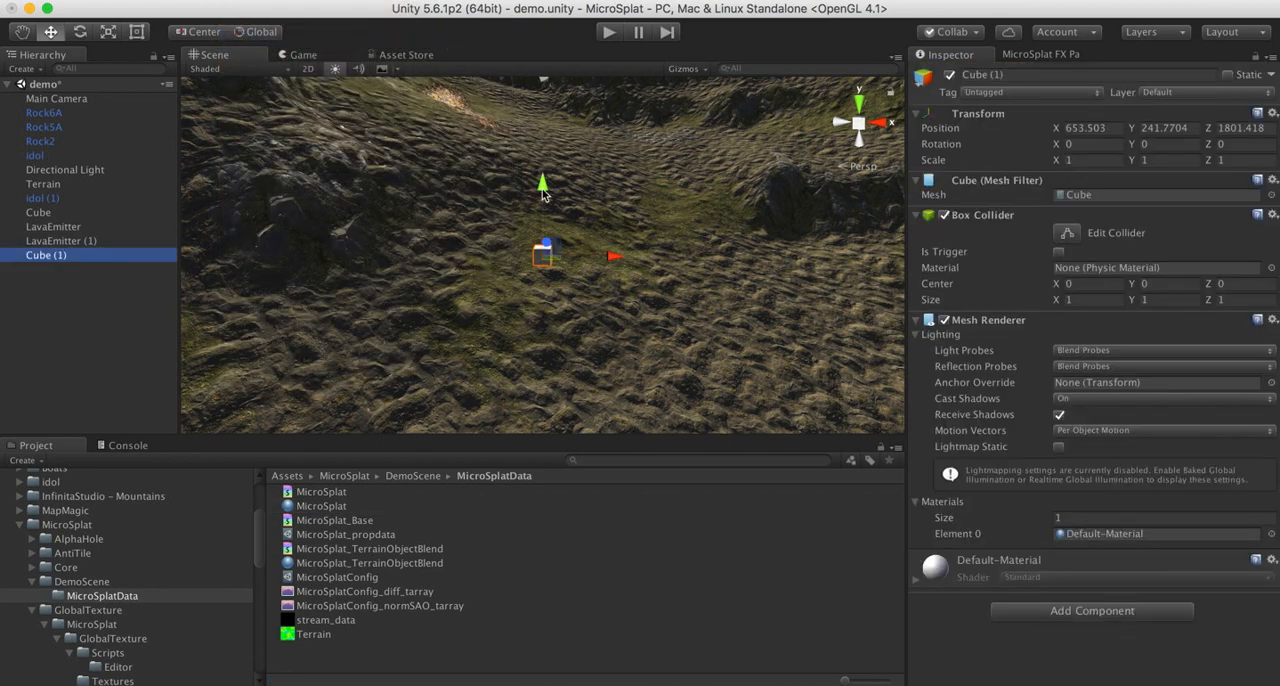
pyautogui.moveTo(543, 194); pyautogui.dragTo(545, 143)
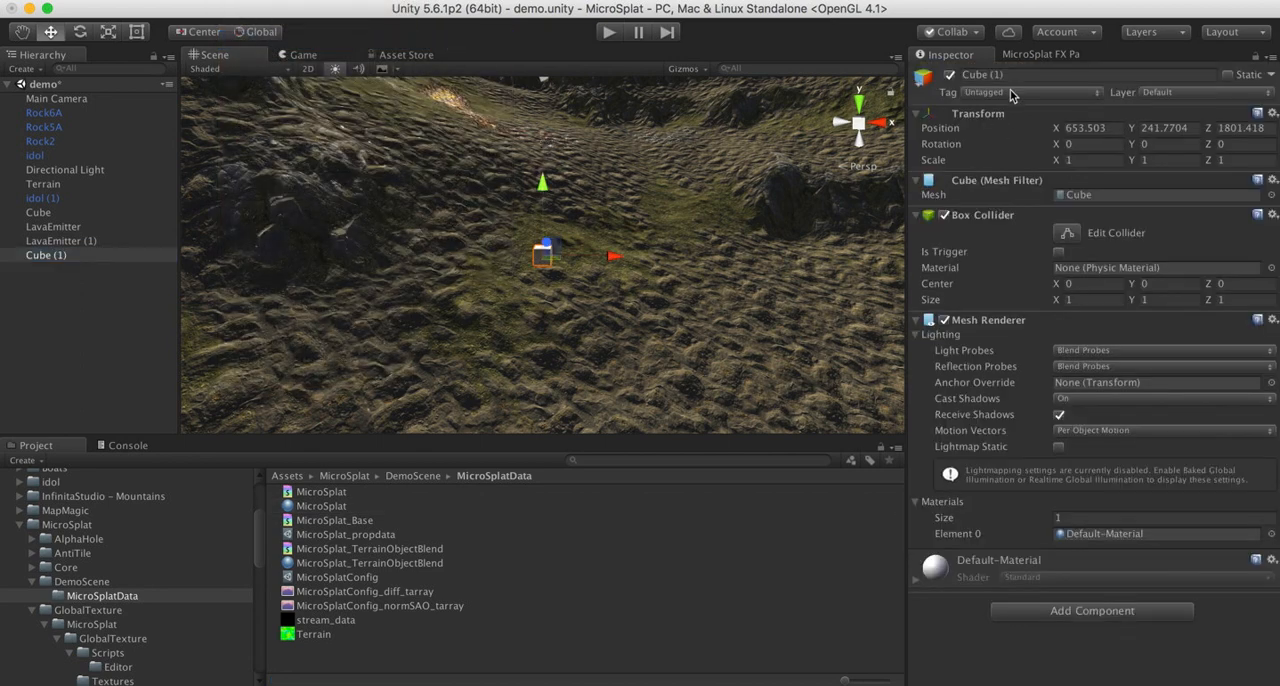
# - Deactivate the FX Painter on the Terrain and raise the new cube above the ground to a height of about Y 247.3
pyautogui.click(1020, 56)
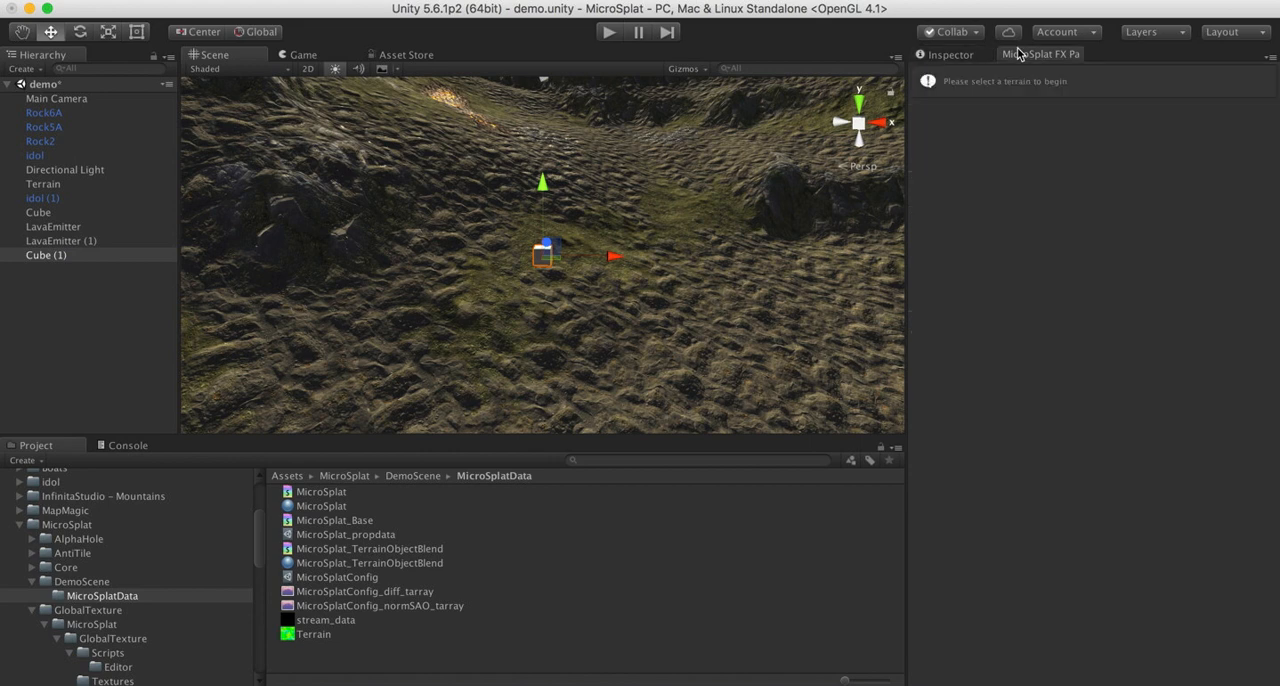
pyautogui.click(50, 184)
pyautogui.click(917, 98)
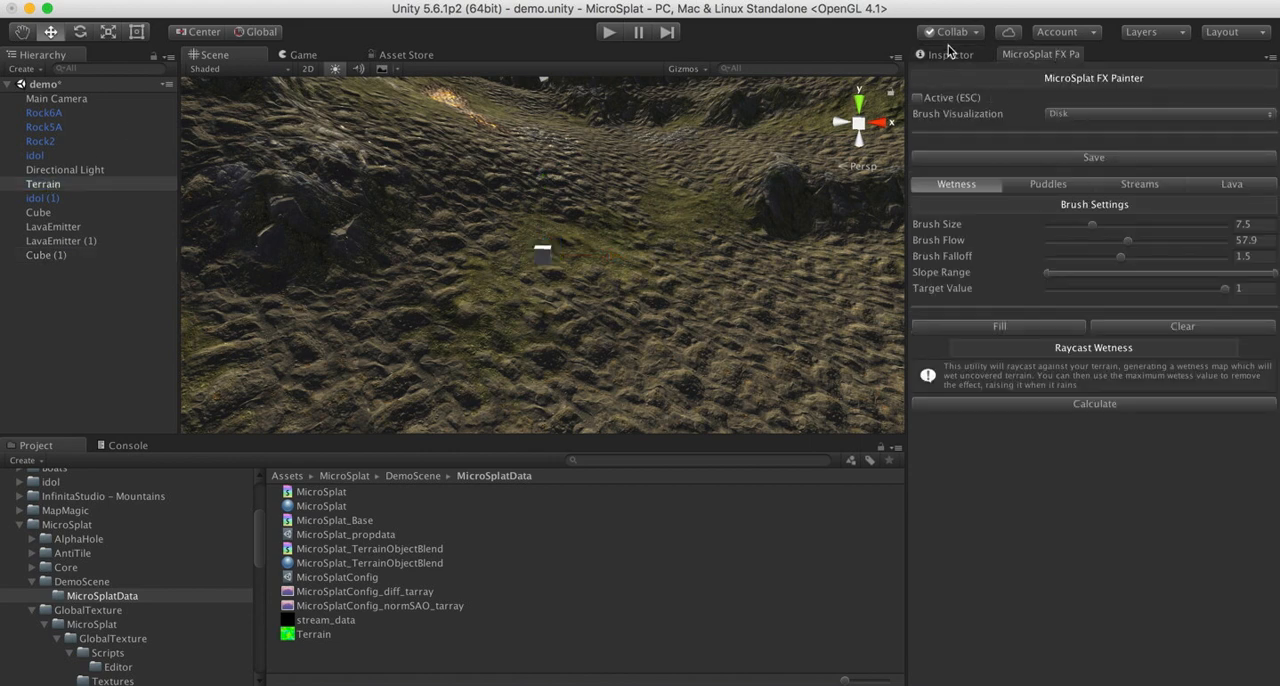
pyautogui.click(540, 252)
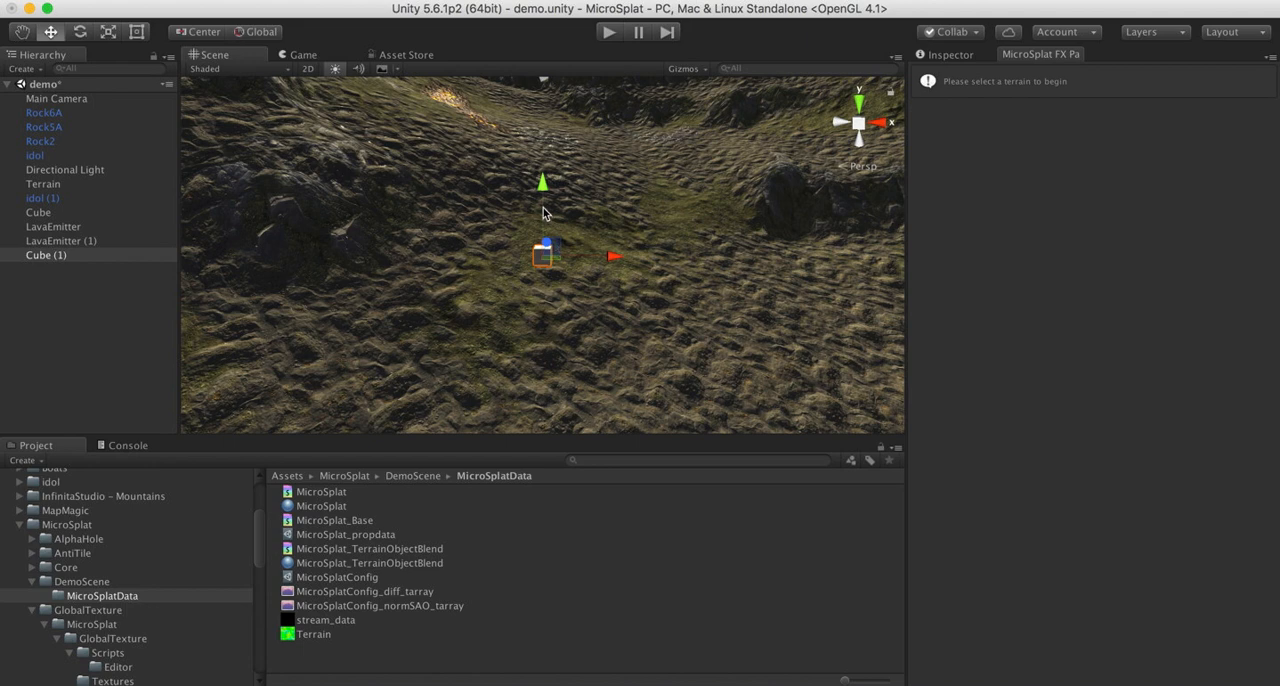
pyautogui.moveTo(543, 210); pyautogui.dragTo(541, 124)
# - Scale the new cube into a wide, flat roof-like slab of about 50.6 by 4.3 by 55.3
pyautogui.press('e')
pyautogui.press('r')
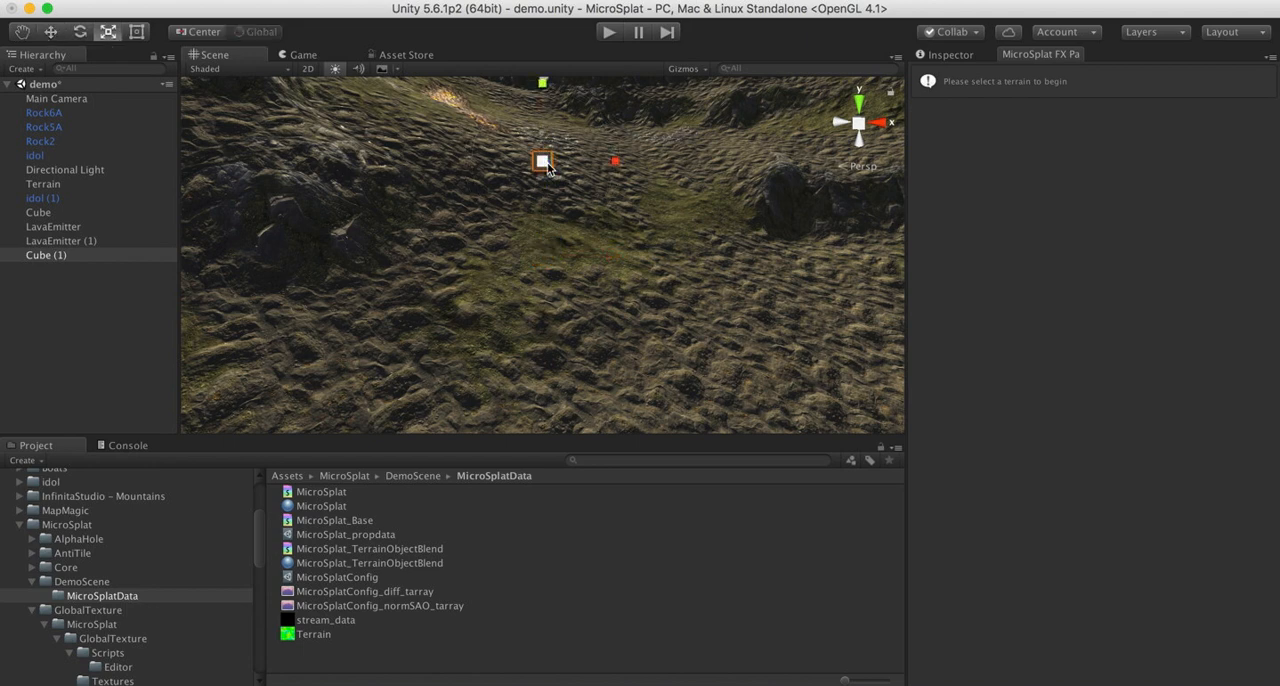
pyautogui.moveTo(542, 162); pyautogui.dragTo(578, 147)
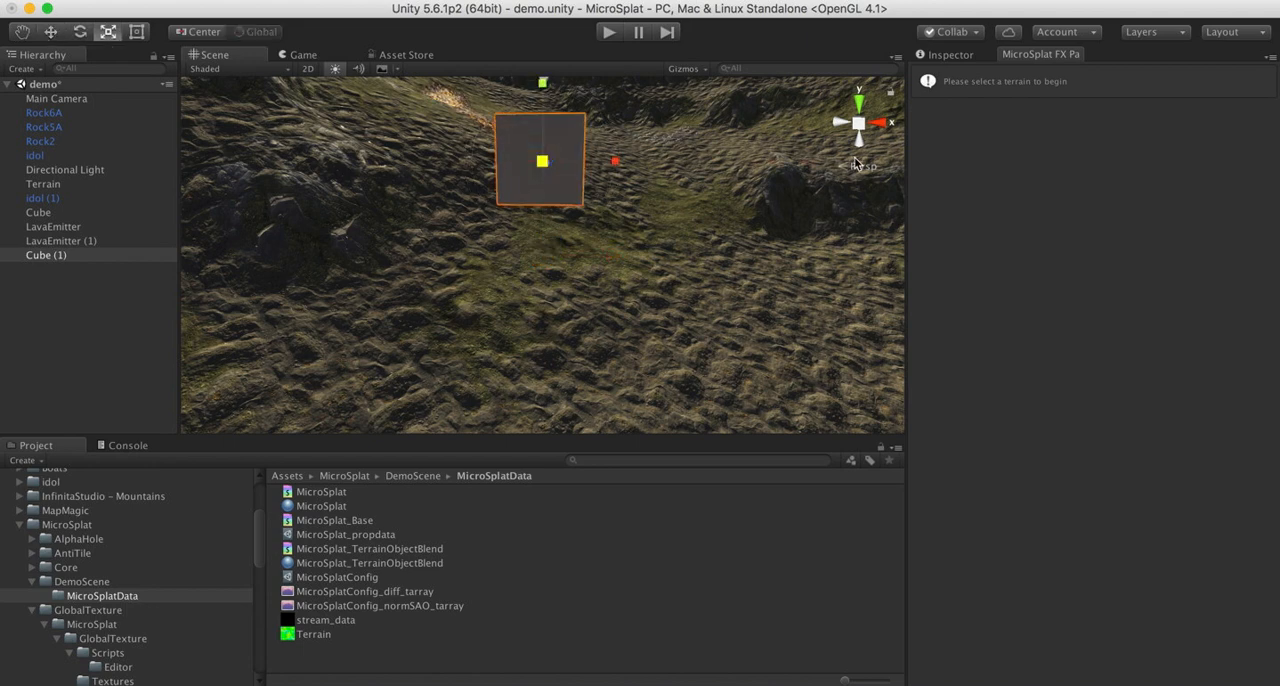
pyautogui.moveTo(541, 88); pyautogui.dragTo(735, 160)
pyautogui.press('r')
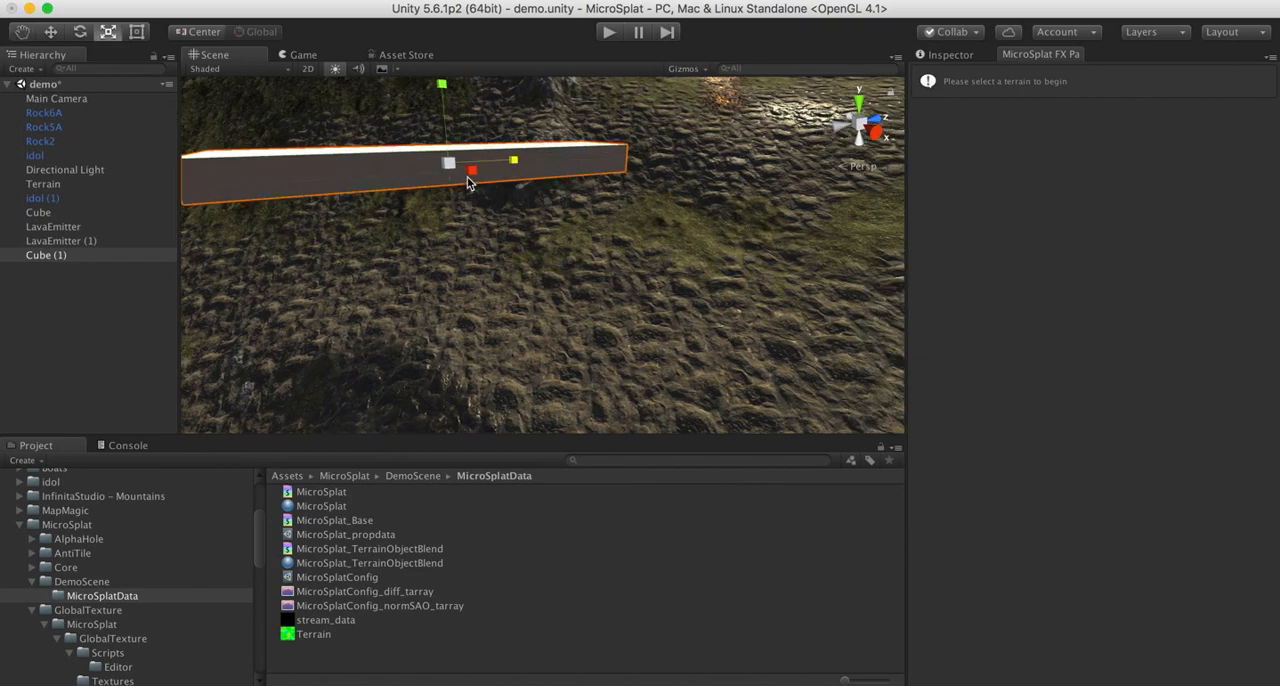
pyautogui.moveTo(471, 176); pyautogui.dragTo(518, 213)
pyautogui.keyDown('alt'); pyautogui.moveTo(466, 294); pyautogui.dragTo(688, 322); pyautogui.keyUp('alt')
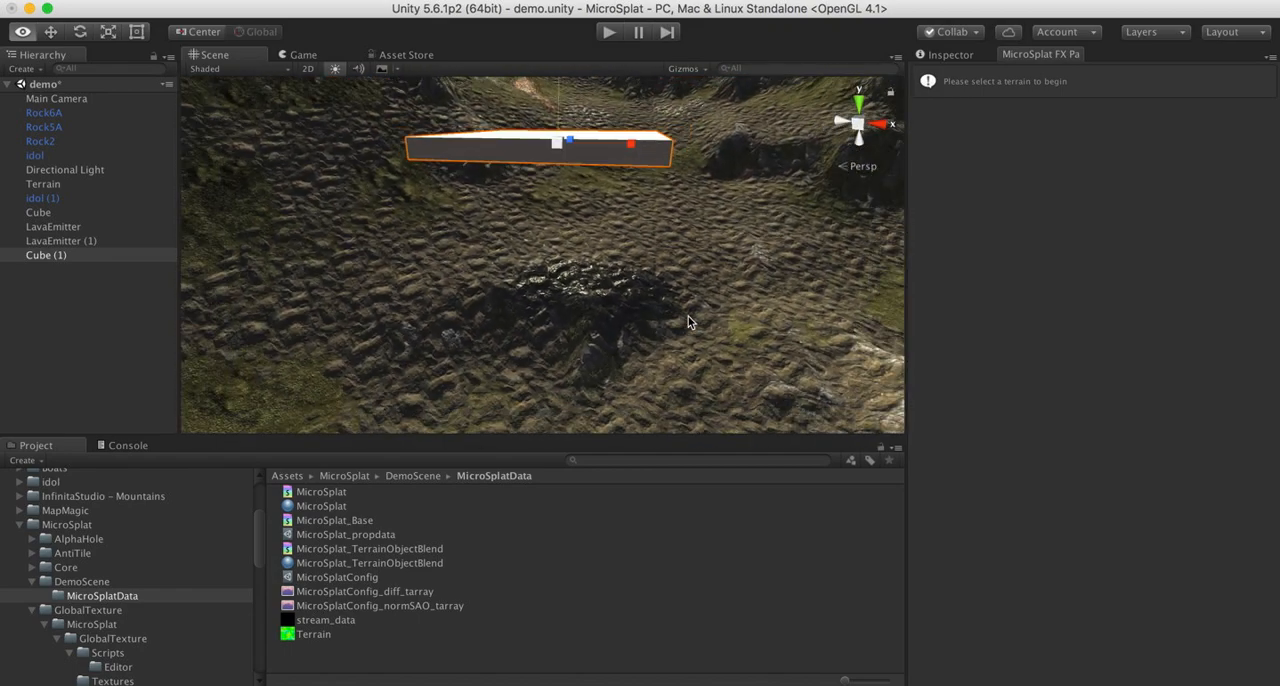
pyautogui.click(945, 56)
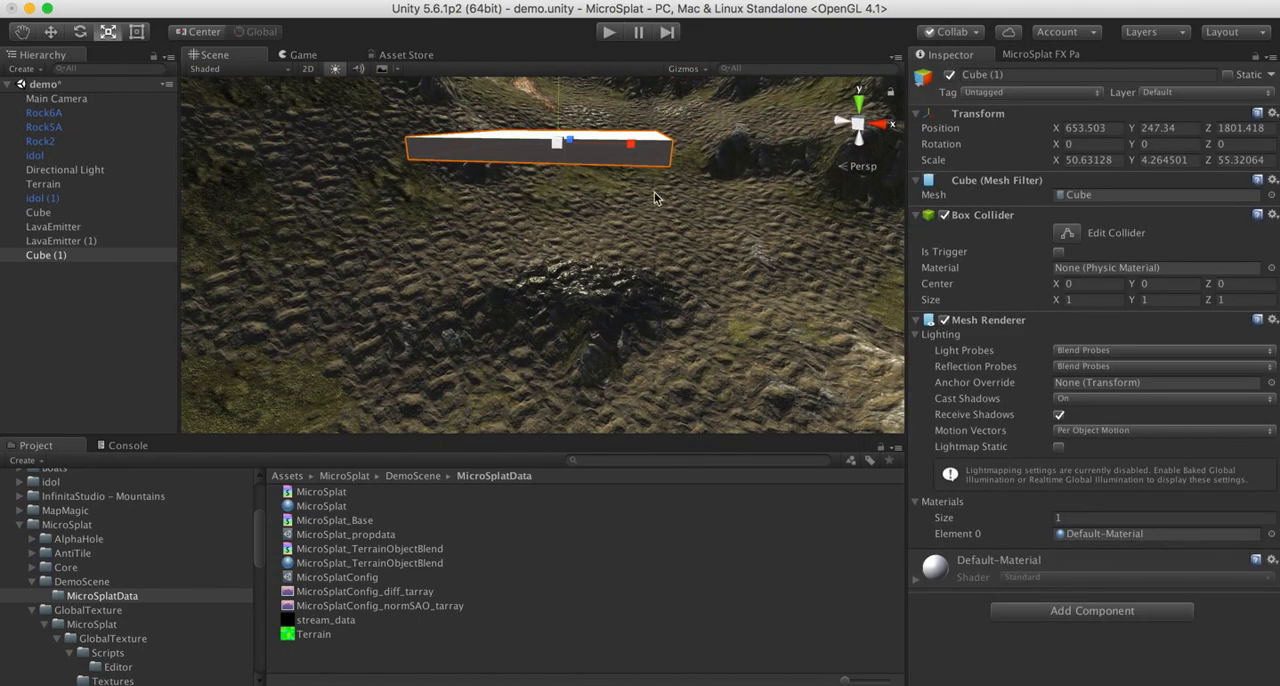
# - Clear the Terrain's painted wetness in the FX Painter and calculate Raycast Wetness with the slab as cover
pyautogui.click(1040, 55)
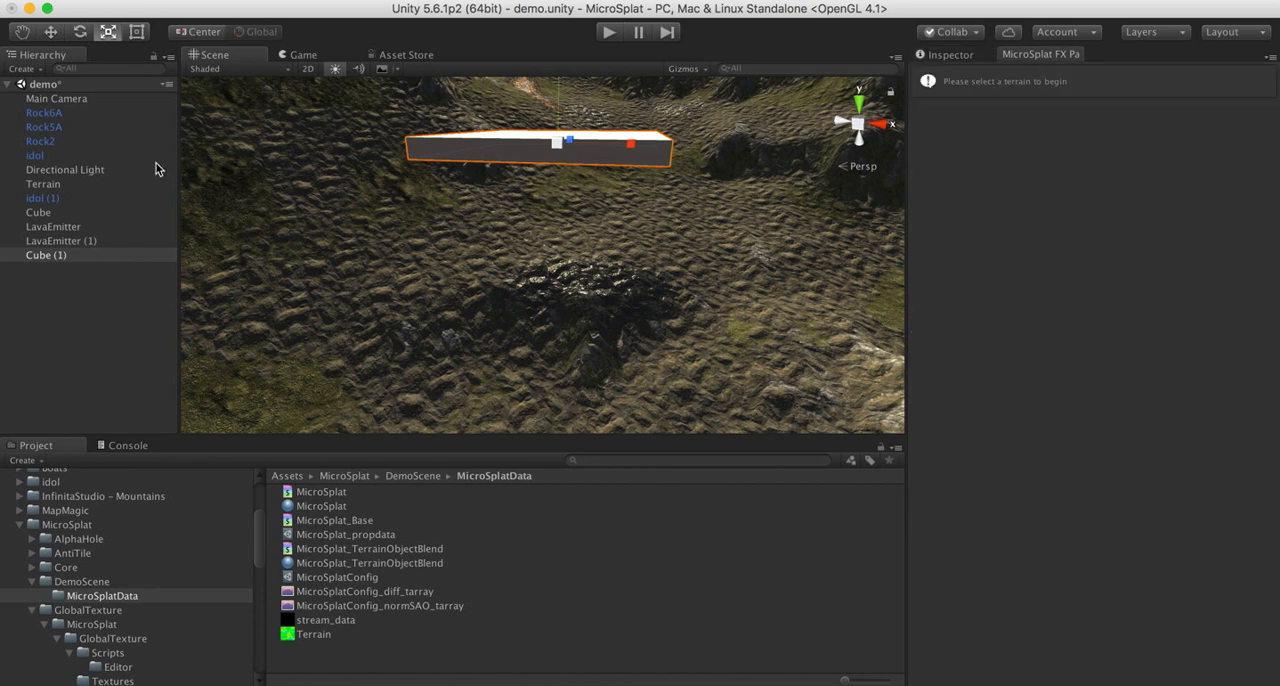
pyautogui.click(43, 184)
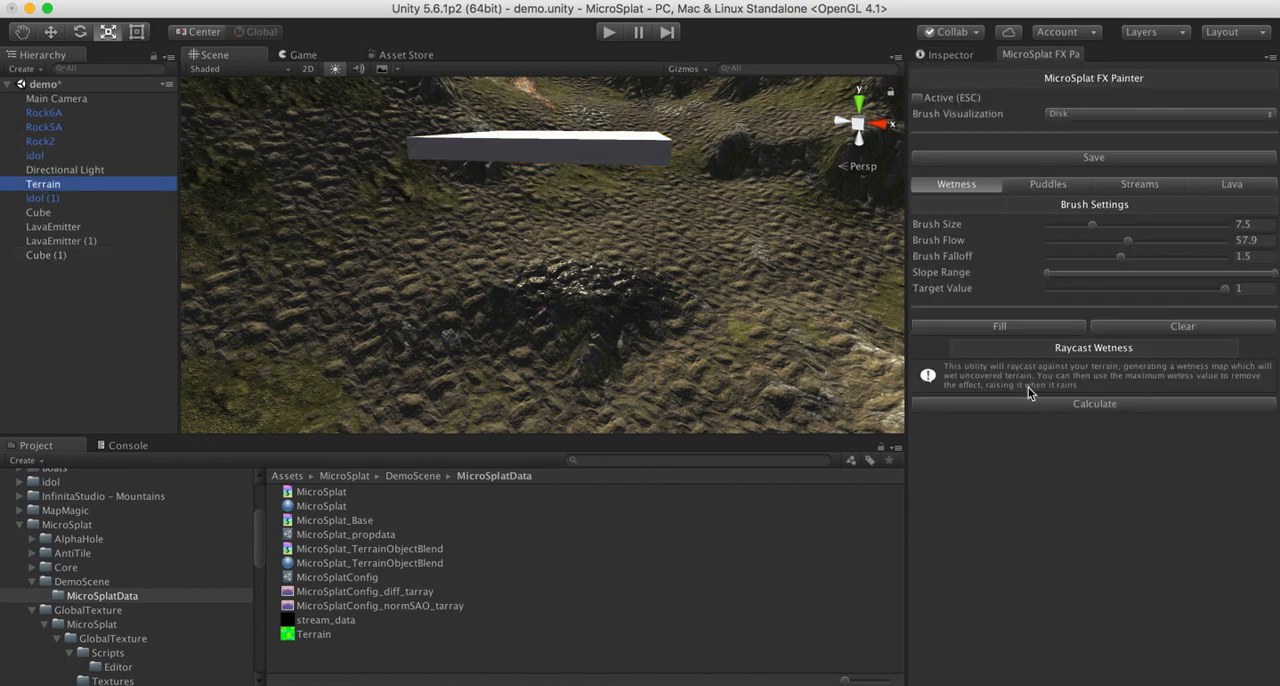
pyautogui.click(1176, 325)
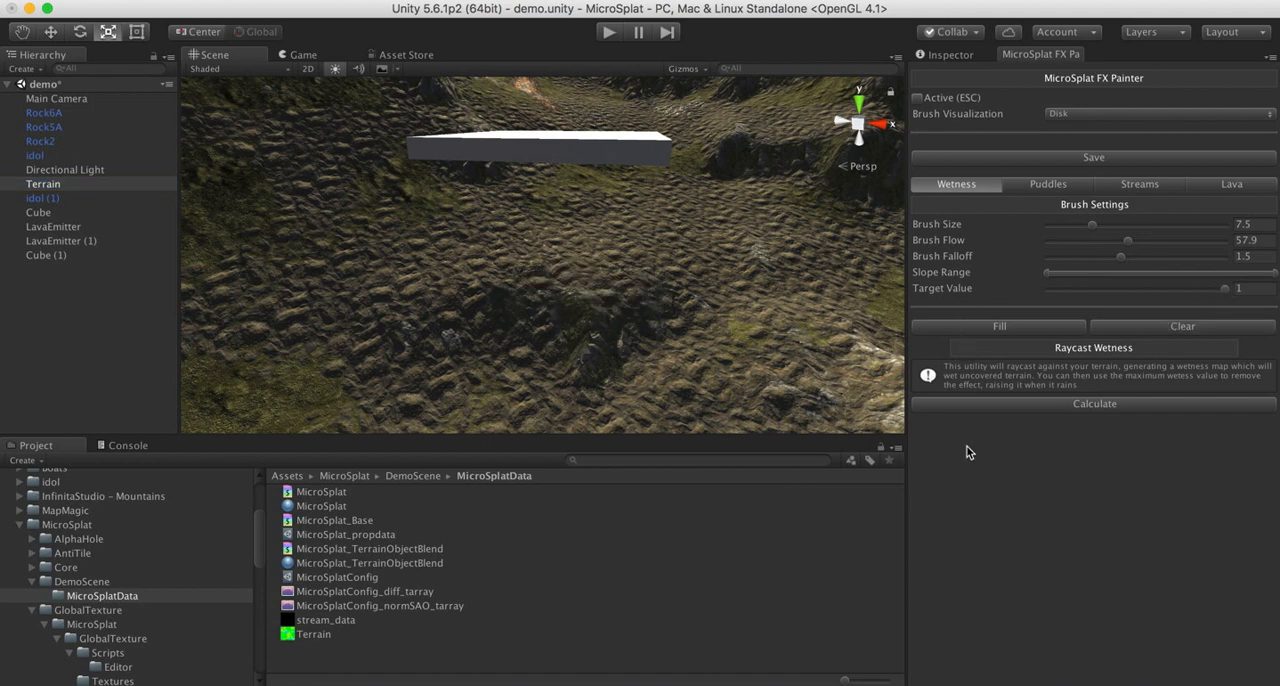
pyautogui.click(1074, 405)
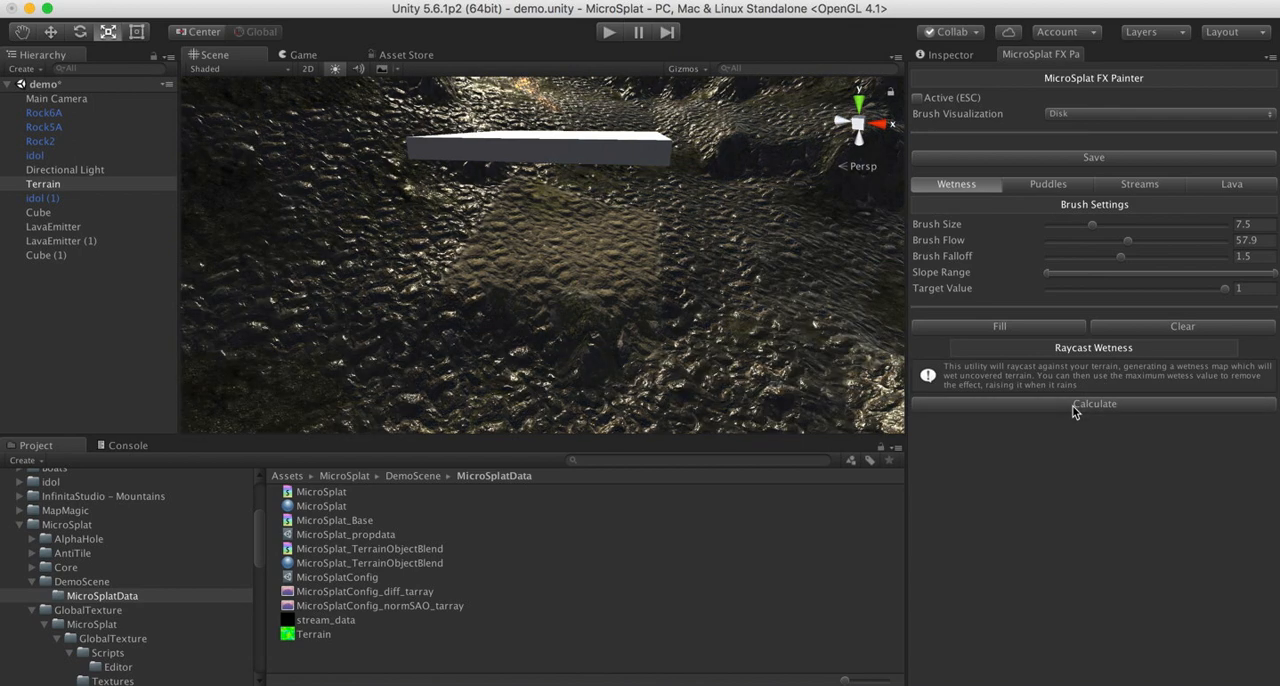
pyautogui.keyDown('alt'); pyautogui.moveTo(700, 280); pyautogui.dragTo(630, 256); pyautogui.keyUp('alt')
pyautogui.moveTo(600, 200)
pyautogui.keyDown('alt'); pyautogui.mouseDown()
pyautogui.moveTo(306, 203)
pyautogui.moveTo(323, 186)
pyautogui.moveTo(463, 183)
pyautogui.moveTo(743, 221)
pyautogui.moveTo(281, 211)
pyautogui.moveTo(351, 240)
pyautogui.moveTo(593, 217)
pyautogui.mouseUp(); pyautogui.keyUp('alt')
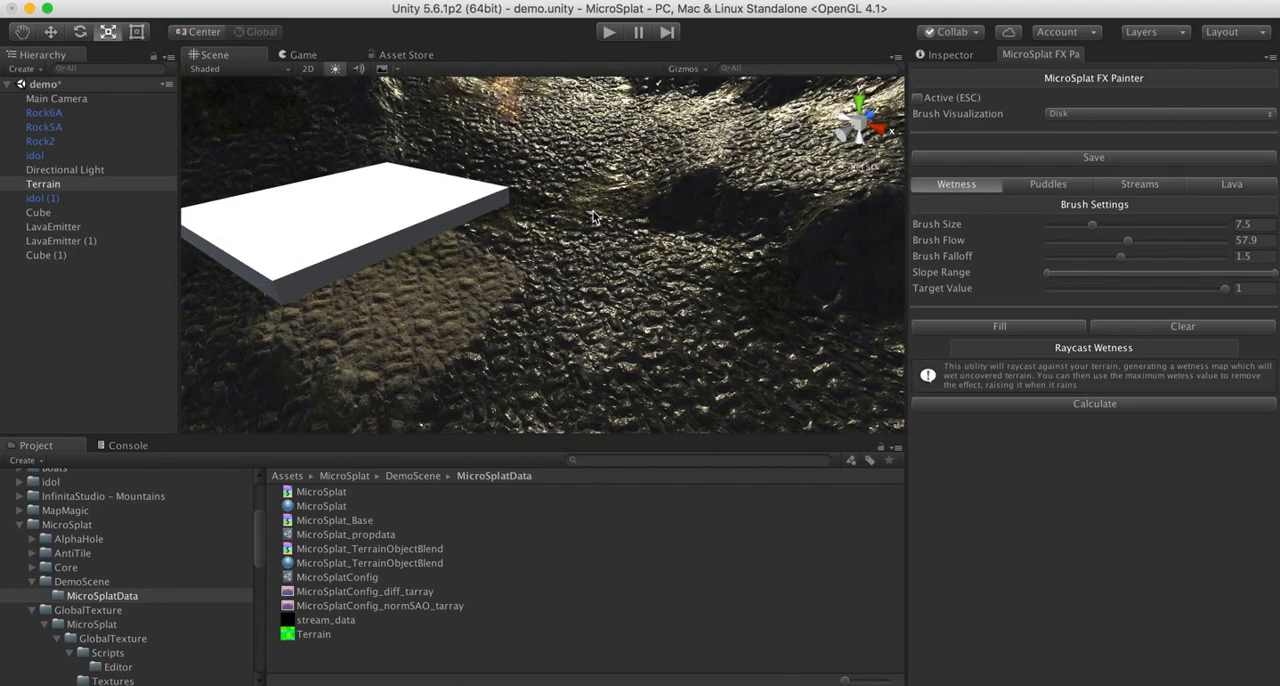
# - Lower the maximum of the Wetness Range in the Terrain's MicroSplat material to nearly the minimum
pyautogui.click(950, 55)
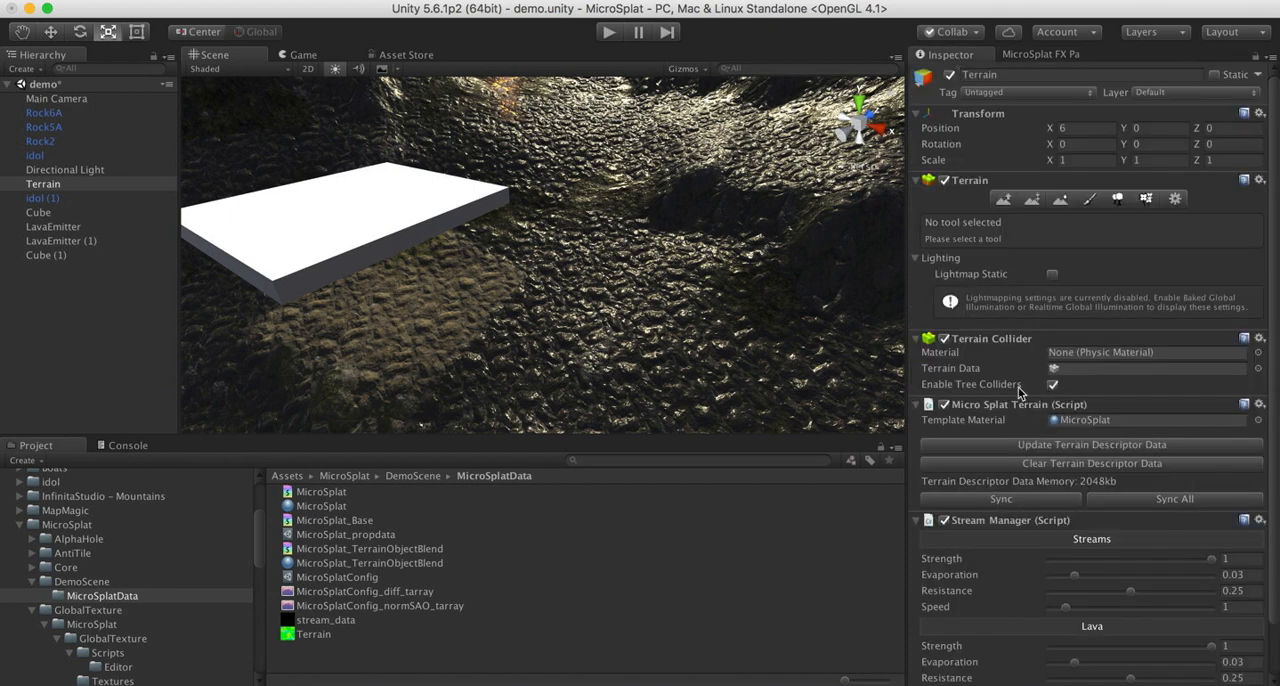
pyautogui.scroll(-2, 1014, 474)
pyautogui.doubleClick(1077, 365)
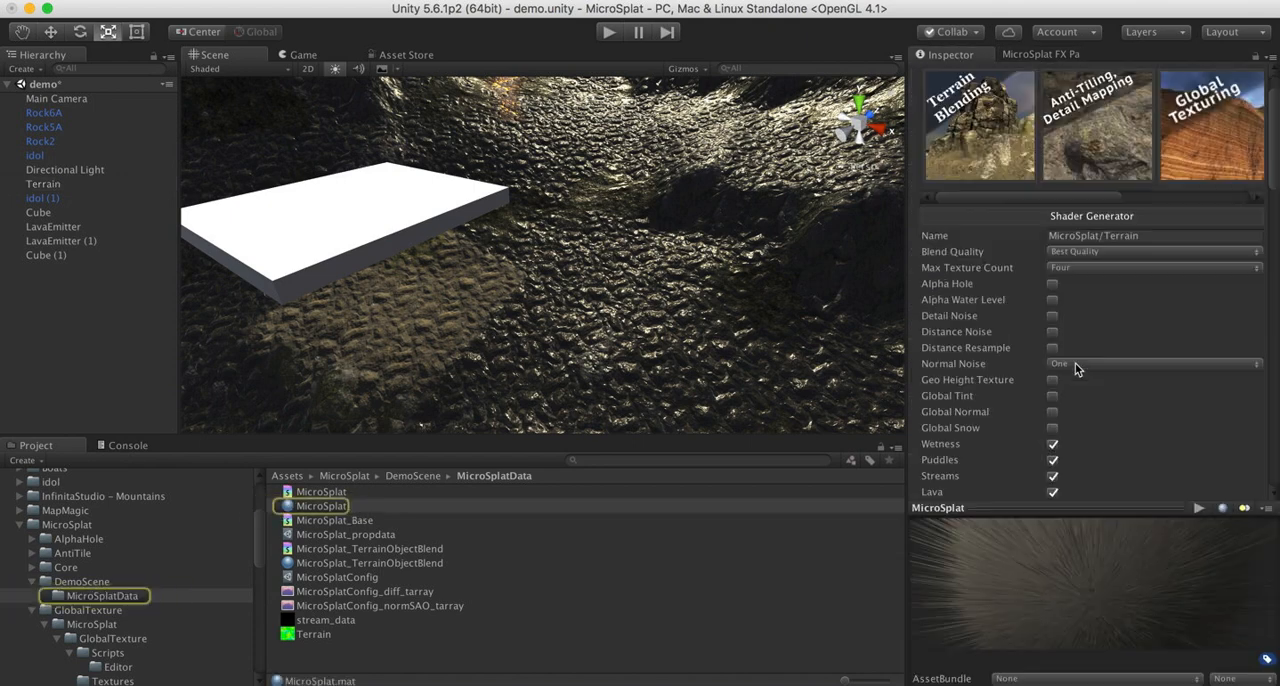
pyautogui.scroll(-15, 950, 461)
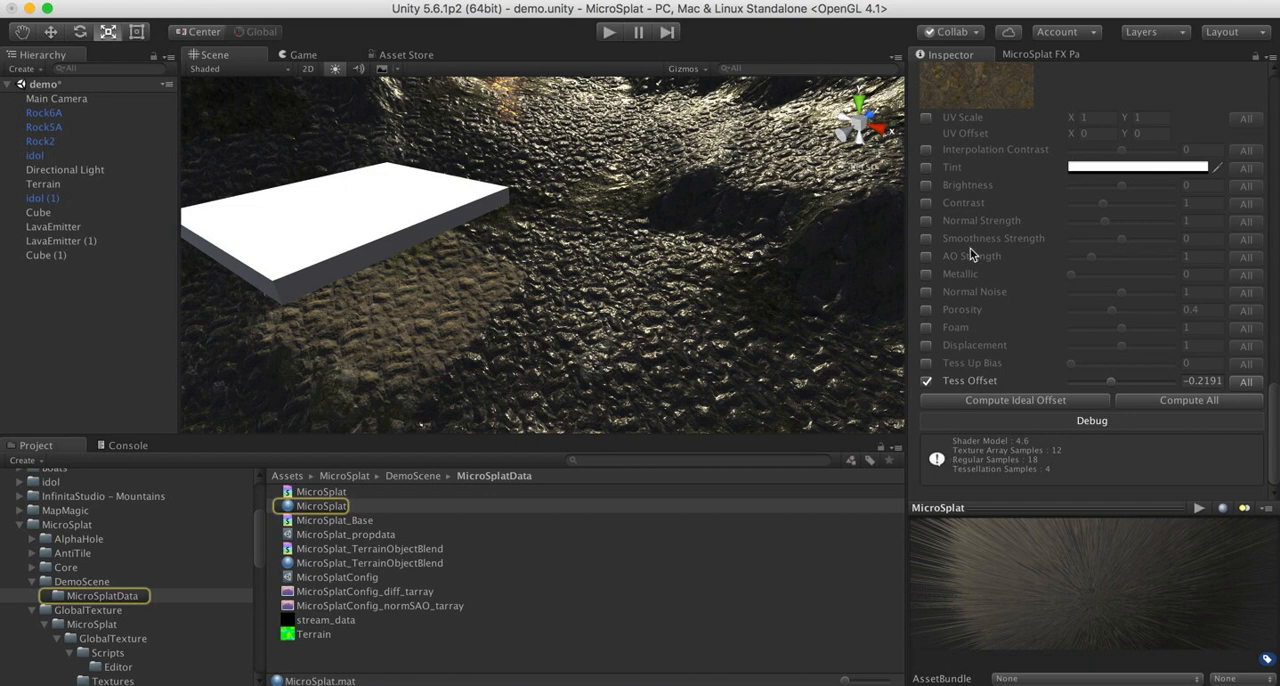
pyautogui.scroll(10, 967, 207)
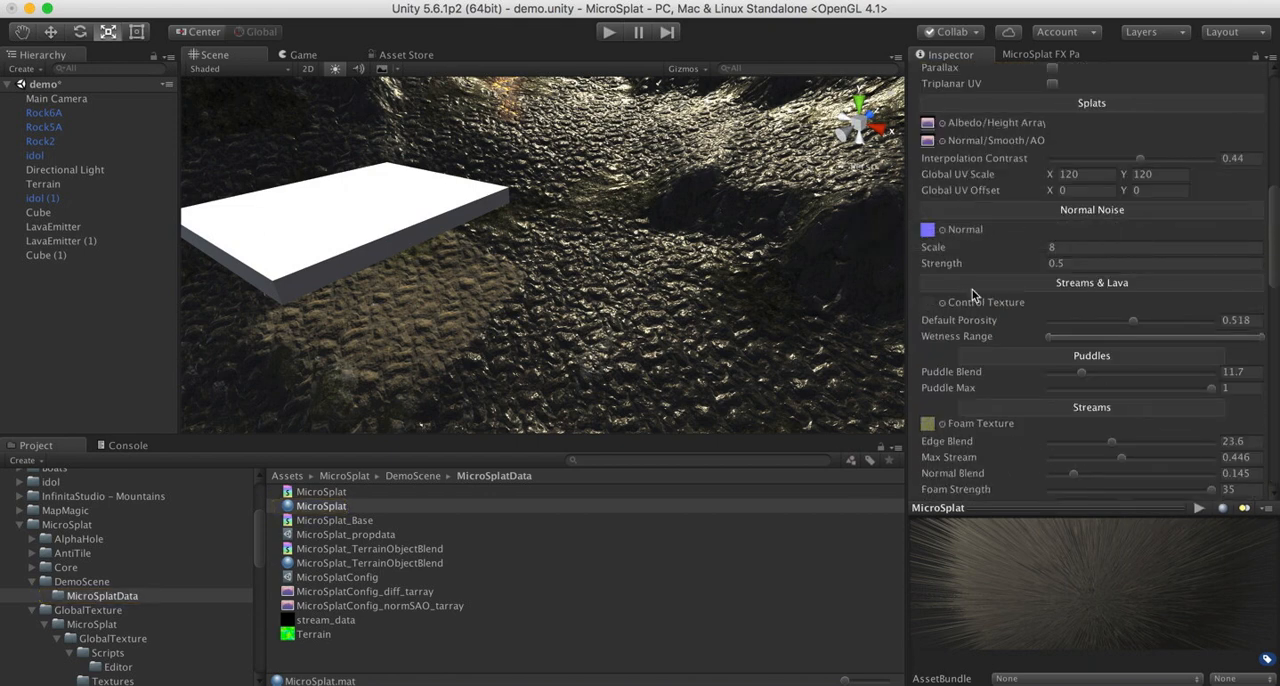
pyautogui.scroll(-3, 1080, 405)
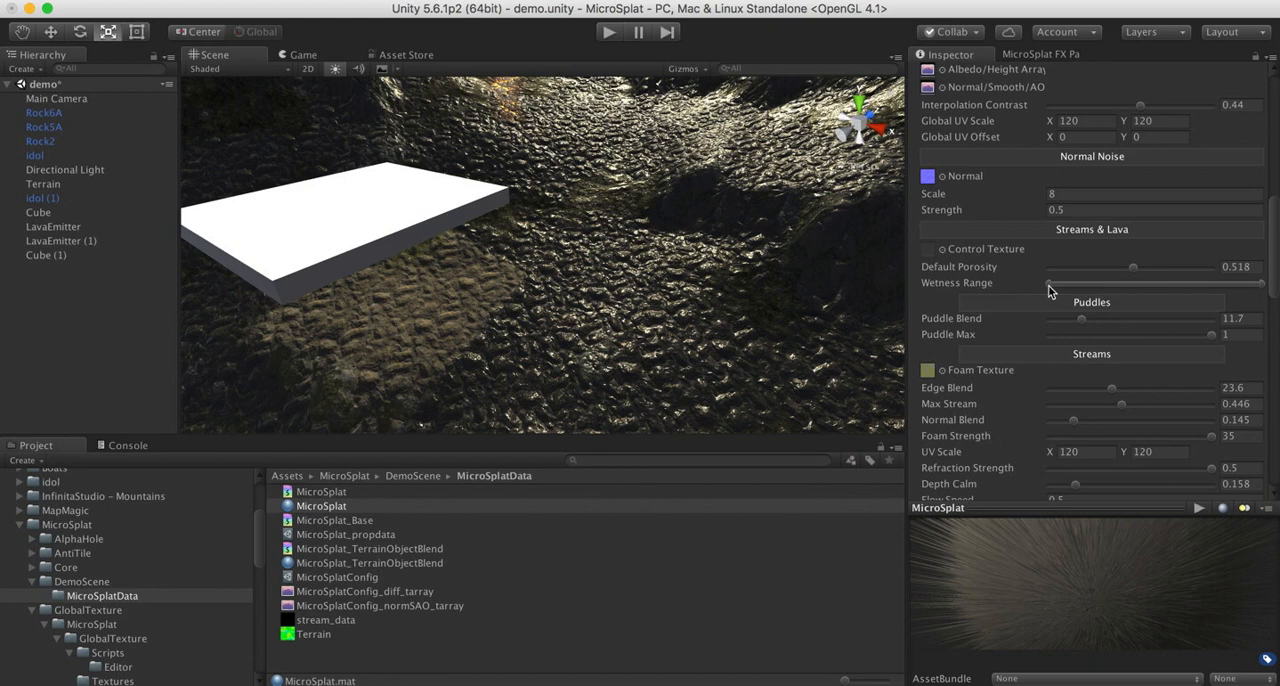
pyautogui.moveTo(1262, 289)
pyautogui.mouseDown()
pyautogui.moveTo(1050, 289)
pyautogui.moveTo(1268, 302)
pyautogui.mouseUp()
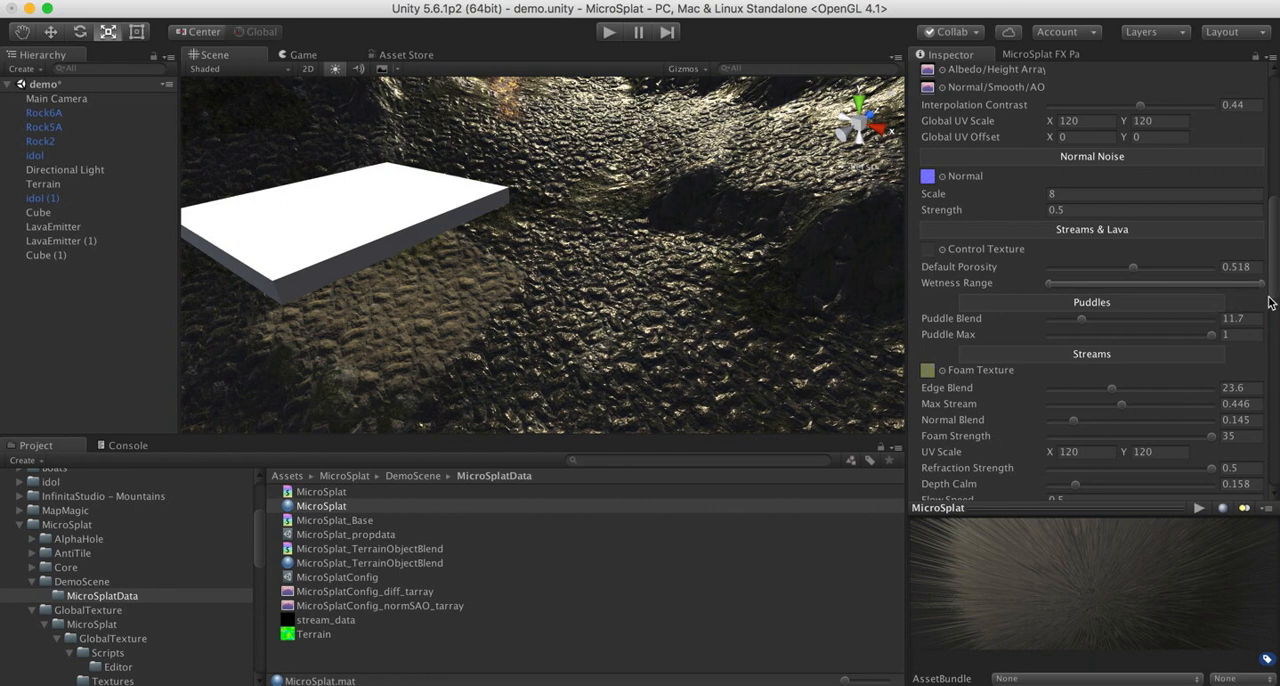
pyautogui.moveTo(1268, 302); pyautogui.dragTo(1060, 288)
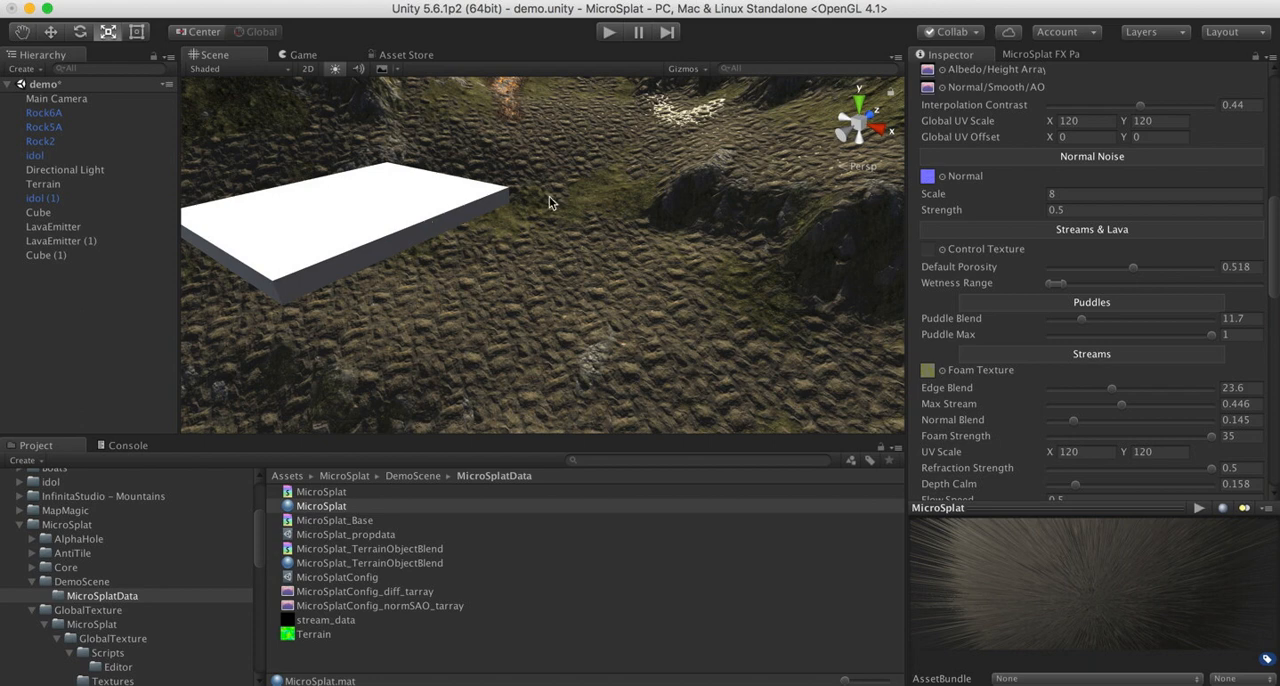
# - Activate the FX Painter on the Terrain in Puddles mode
pyautogui.keyDown('alt'); pyautogui.moveTo(656, 230); pyautogui.dragTo(638, 268); pyautogui.keyUp('alt')
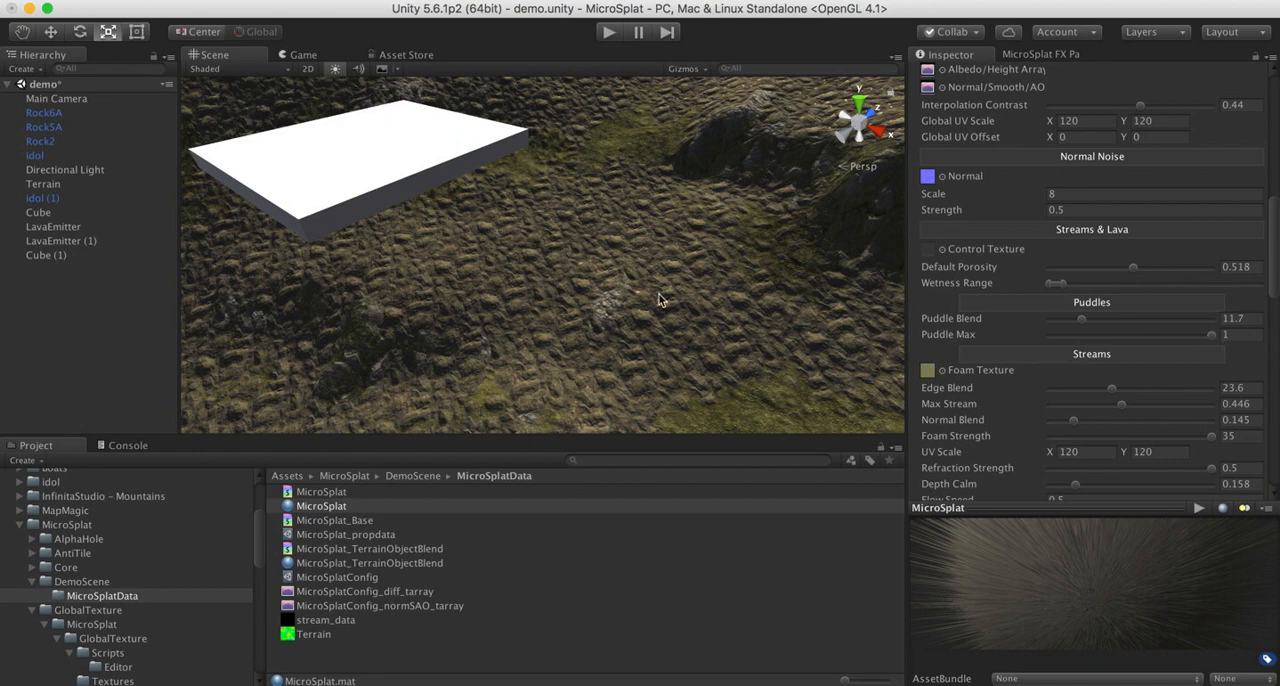
pyautogui.click(1040, 53)
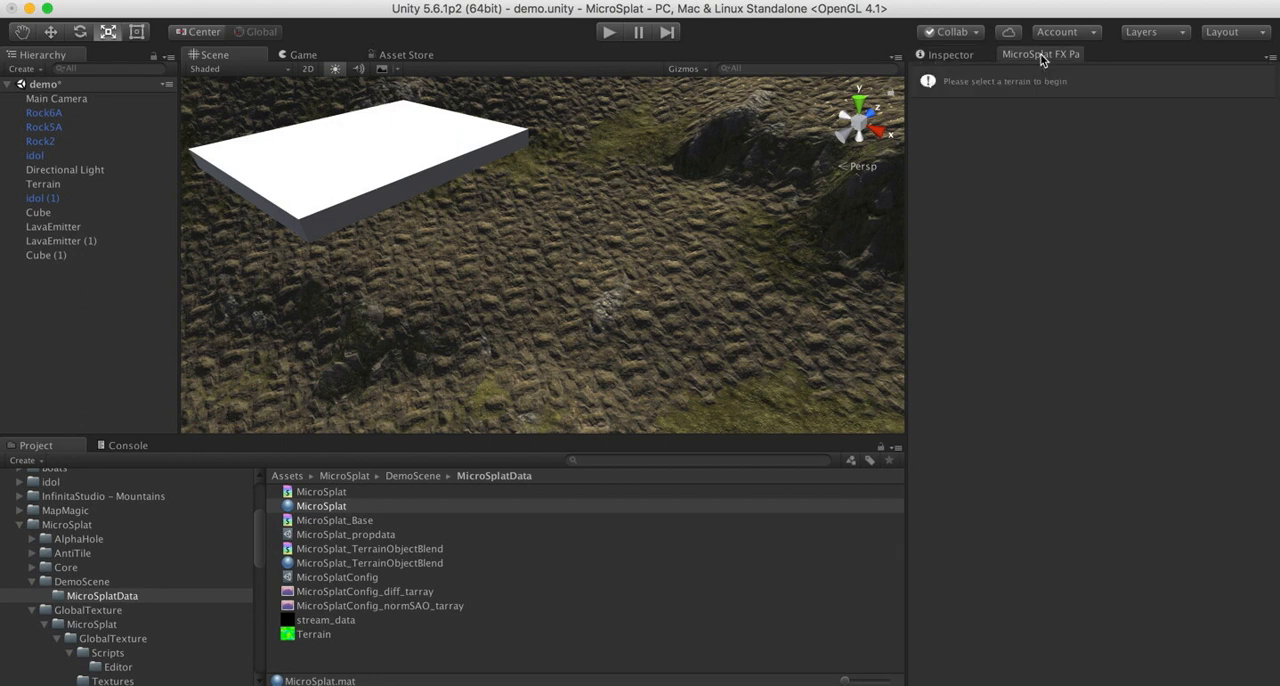
pyautogui.click(46, 184)
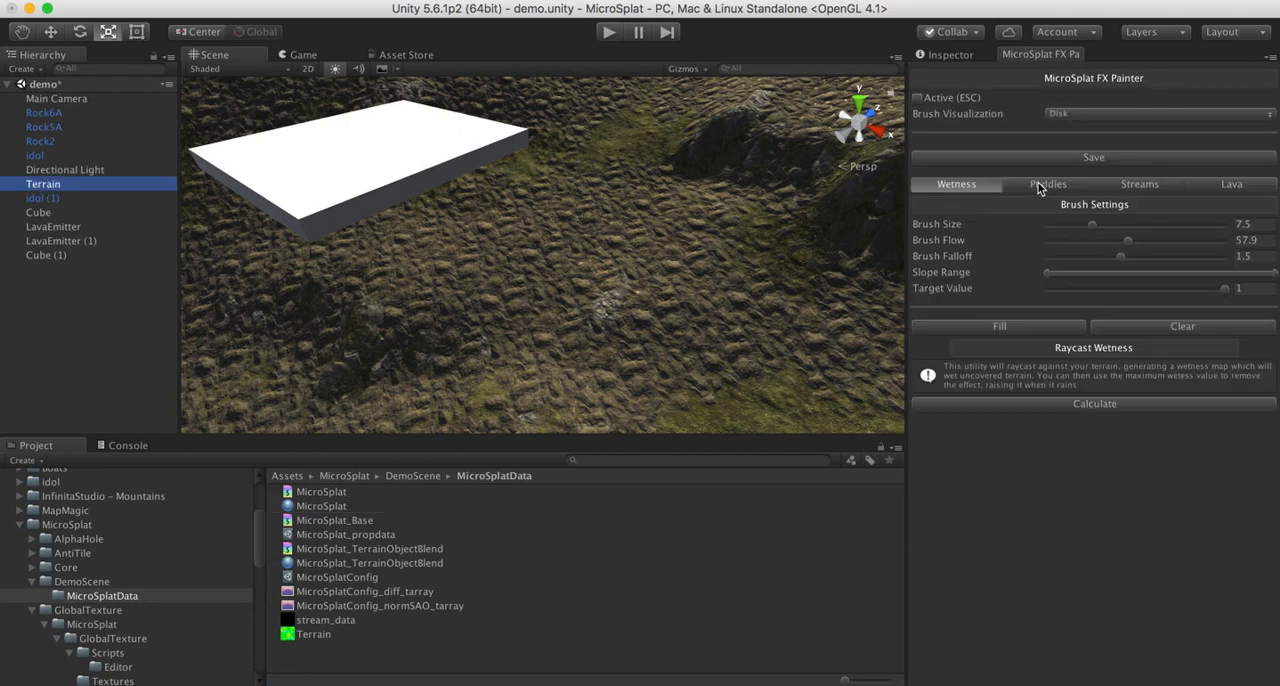
pyautogui.click(1039, 186)
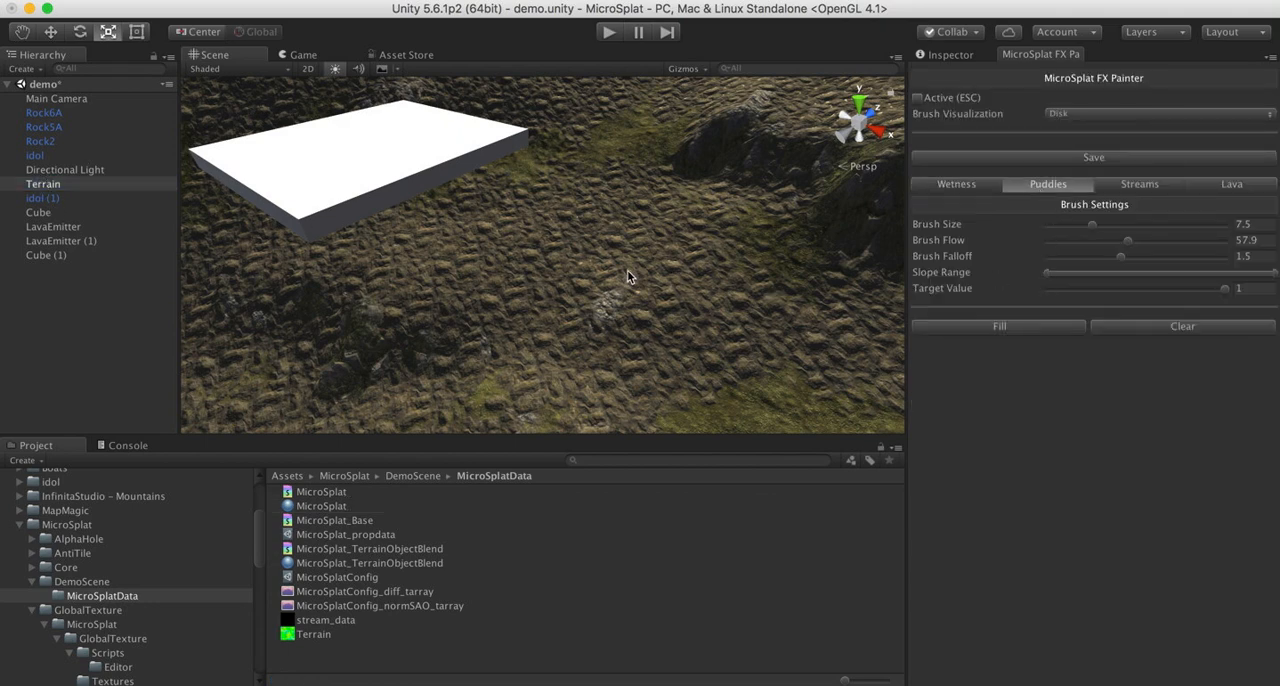
pyautogui.click(916, 99)
# - Try painting a puddle on the stony ground beside the slab, and undo the stroke
pyautogui.moveTo(600, 274)
pyautogui.mouseDown()
pyautogui.moveTo(569, 343)
pyautogui.moveTo(627, 333)
pyautogui.mouseUp()
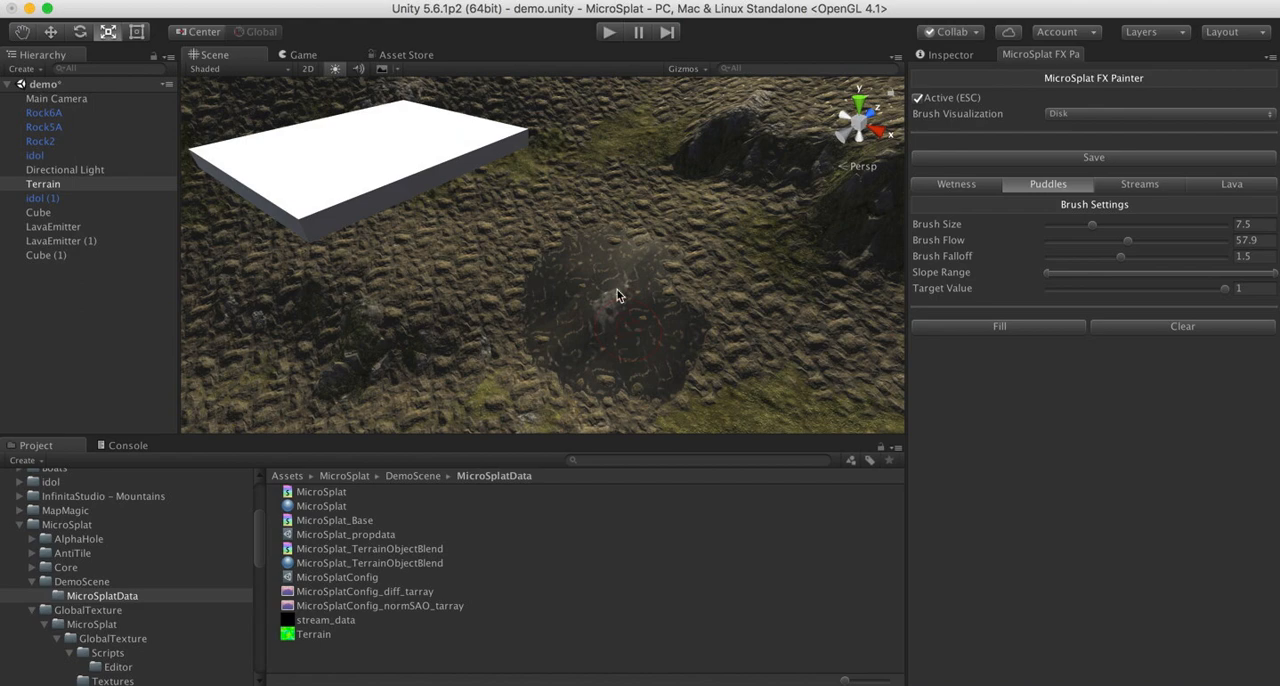
pyautogui.moveTo(617, 296)
pyautogui.keyDown('alt'); pyautogui.mouseDown()
pyautogui.moveTo(586, 357)
pyautogui.moveTo(714, 337)
pyautogui.moveTo(830, 290)
pyautogui.moveTo(837, 266)
pyautogui.moveTo(694, 257)
pyautogui.moveTo(793, 247)
pyautogui.mouseUp(); pyautogui.keyUp('alt')
pyautogui.press('super+z')
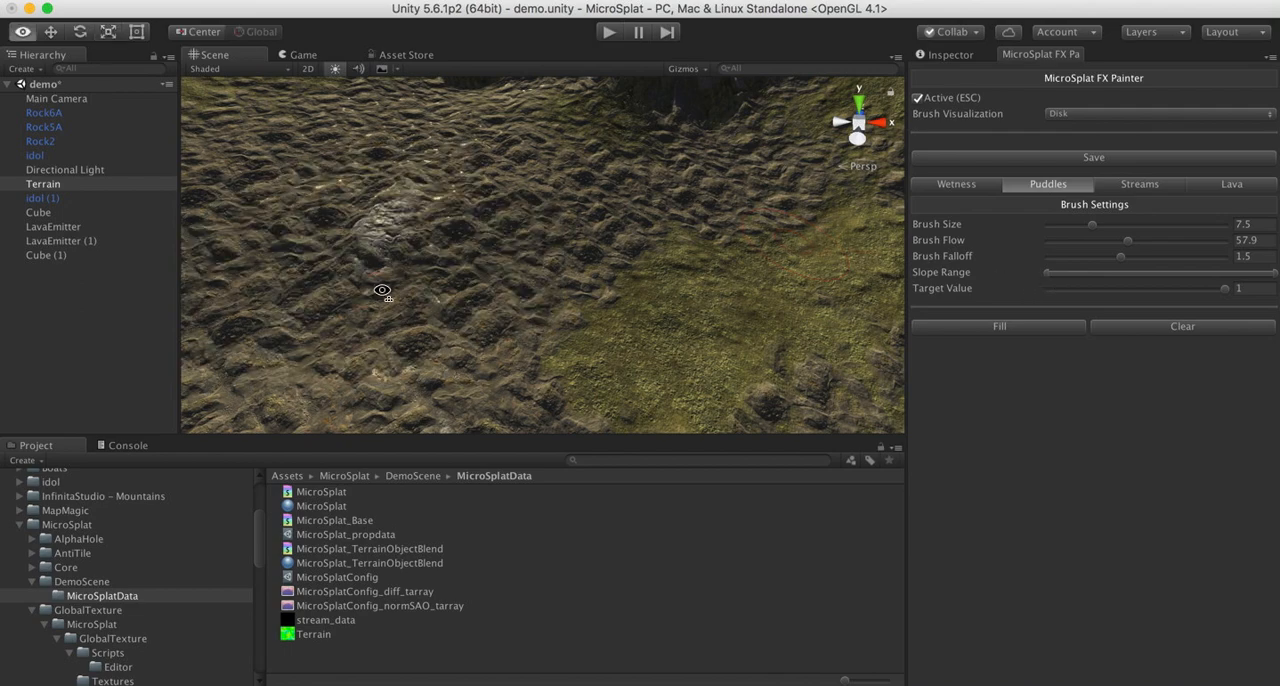
# - Limit the puddle Slope Range to nearly flat ground, fill the Terrain with puddles and inspect the filled valley
pyautogui.keyDown('alt'); pyautogui.moveTo(377, 289); pyautogui.dragTo(634, 297); pyautogui.keyUp('alt')
pyautogui.moveTo(1272, 275); pyautogui.dragTo(1058, 286)
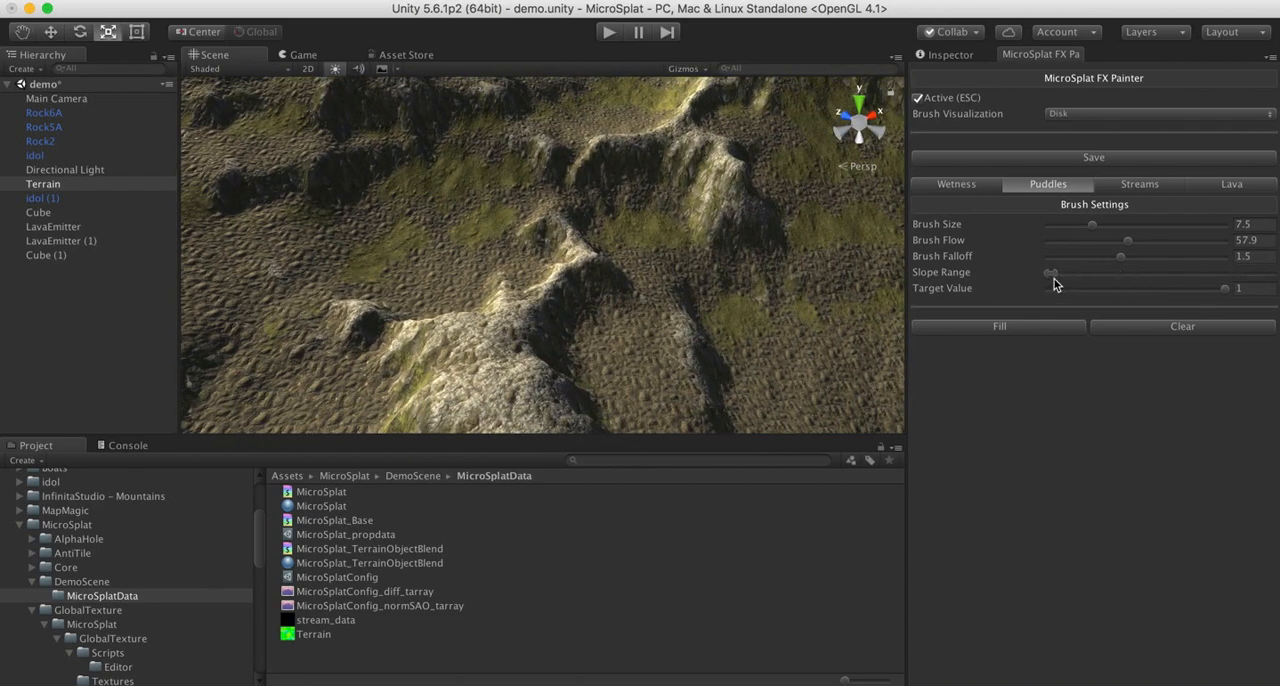
pyautogui.click(990, 326)
pyautogui.keyDown('alt'); pyautogui.moveTo(658, 239); pyautogui.dragTo(293, 296); pyautogui.keyUp('alt')
pyautogui.press('w')
pyautogui.moveTo(293, 296); pyautogui.dragTo(608, 262, button='right')
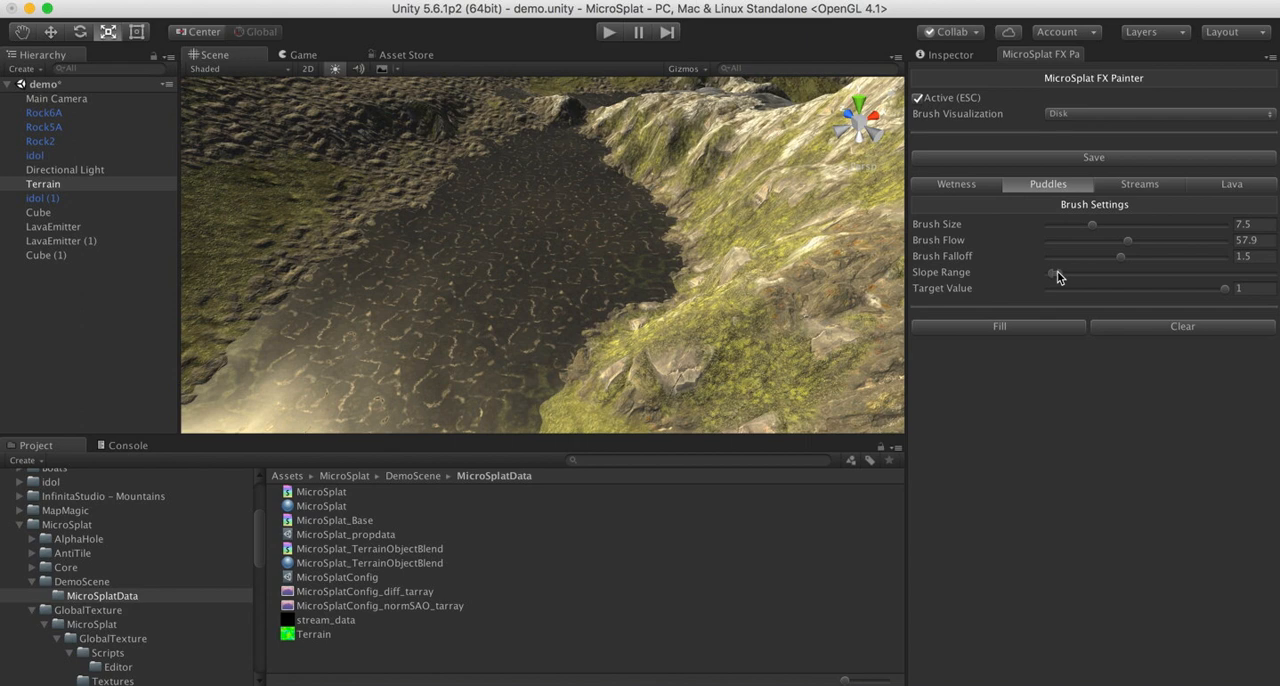
# - Narrow the puddle Slope Range slightly further and fill the Terrain with puddles again
pyautogui.moveTo(1058, 277); pyautogui.dragTo(1053, 279)
pyautogui.click(1034, 331)
pyautogui.click(1127, 338)
pyautogui.click(1026, 330)
# - Clear all puddles with the full Slope Range, and refill only the nearly flat ground using a very narrow range
pyautogui.moveTo(1050, 273); pyautogui.dragTo(1277, 271)
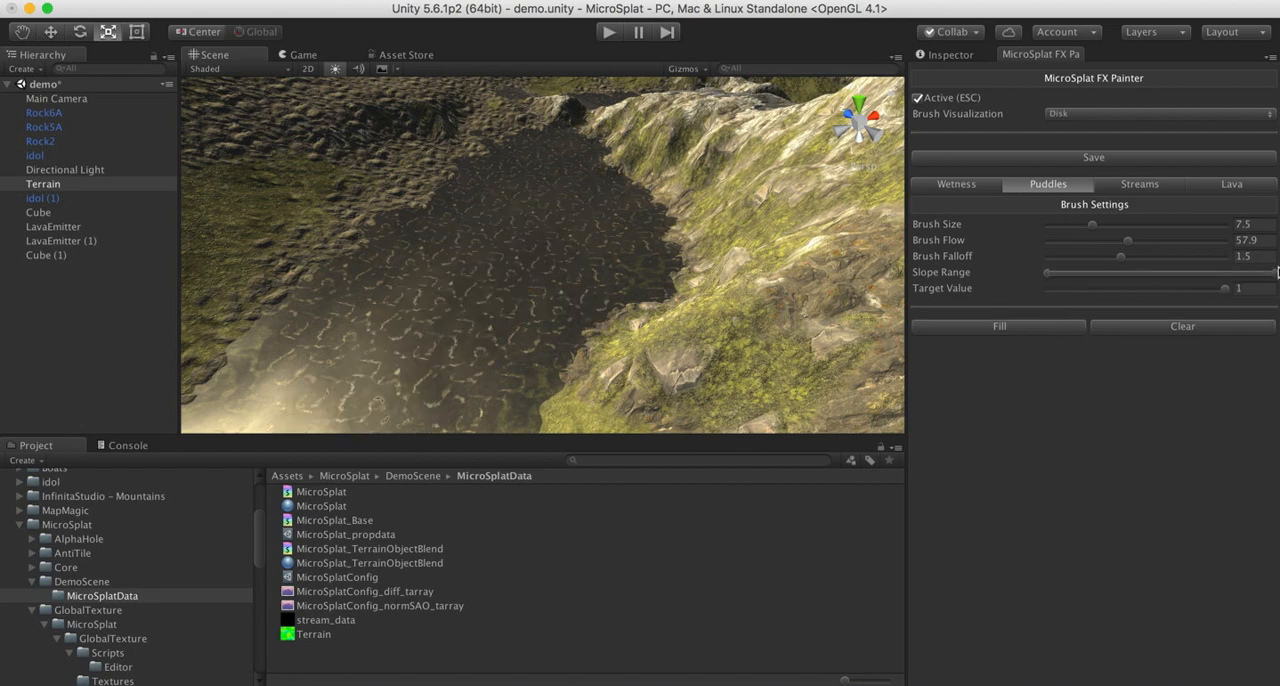
pyautogui.click(1158, 330)
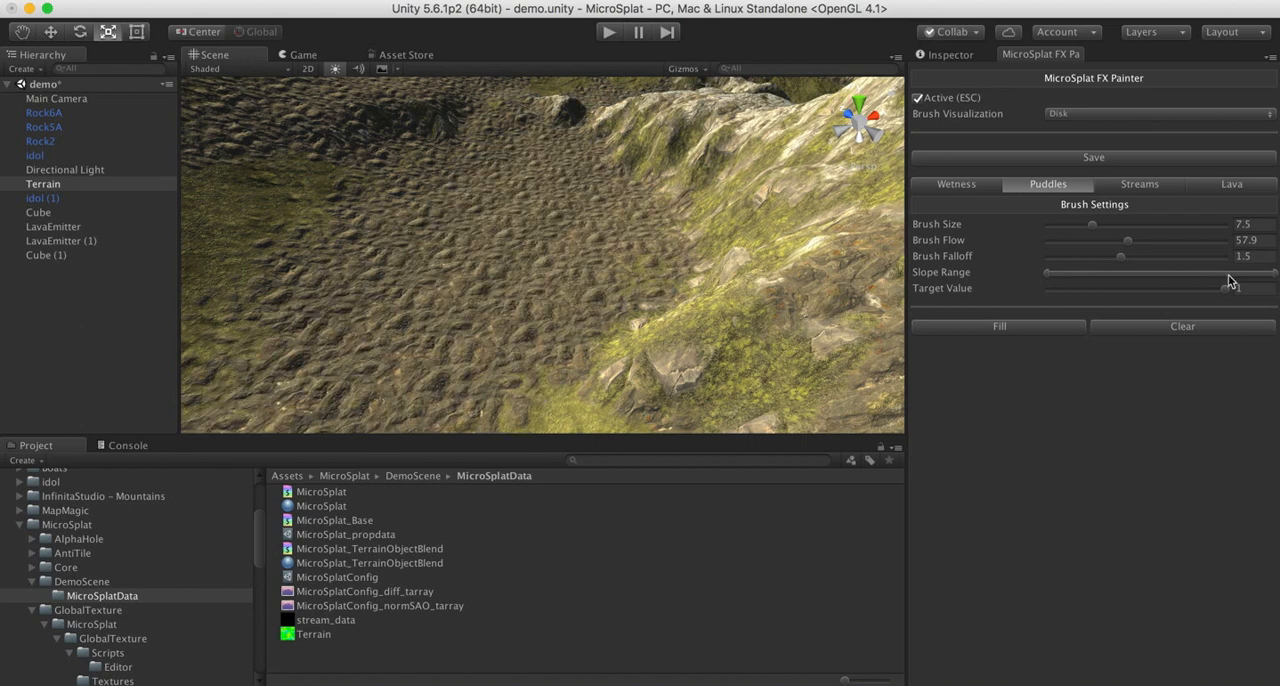
pyautogui.moveTo(1275, 277); pyautogui.dragTo(1065, 276)
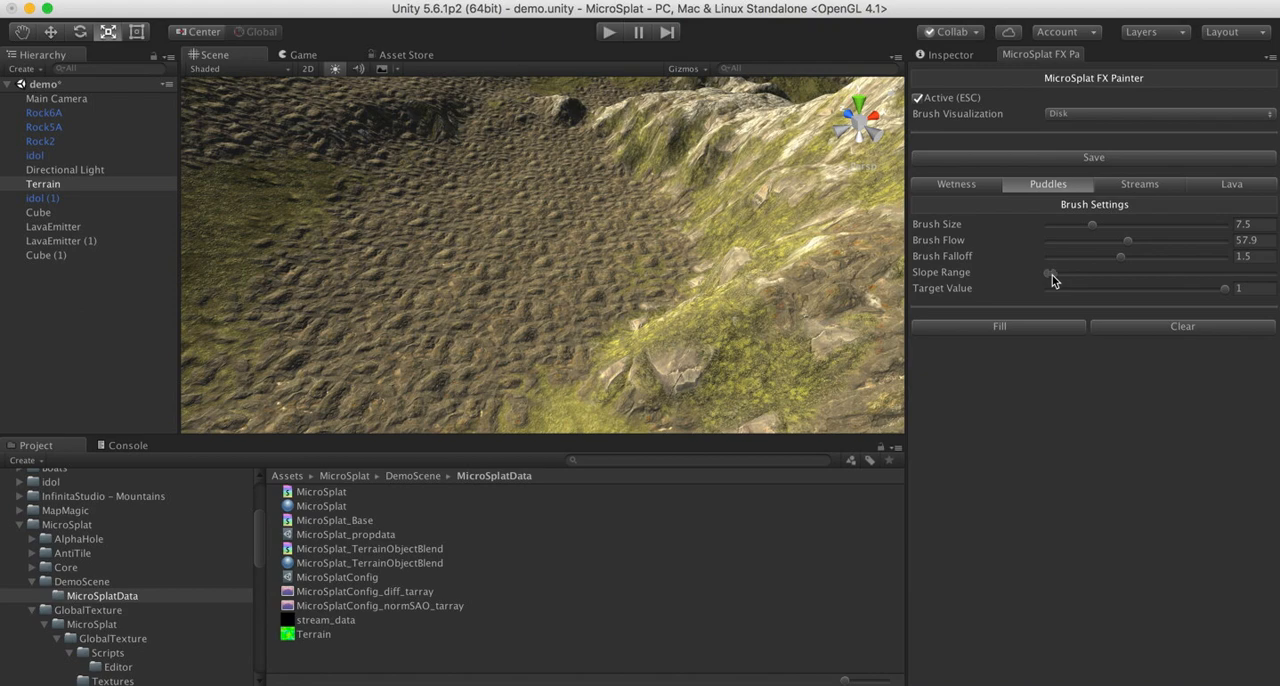
pyautogui.click(1024, 328)
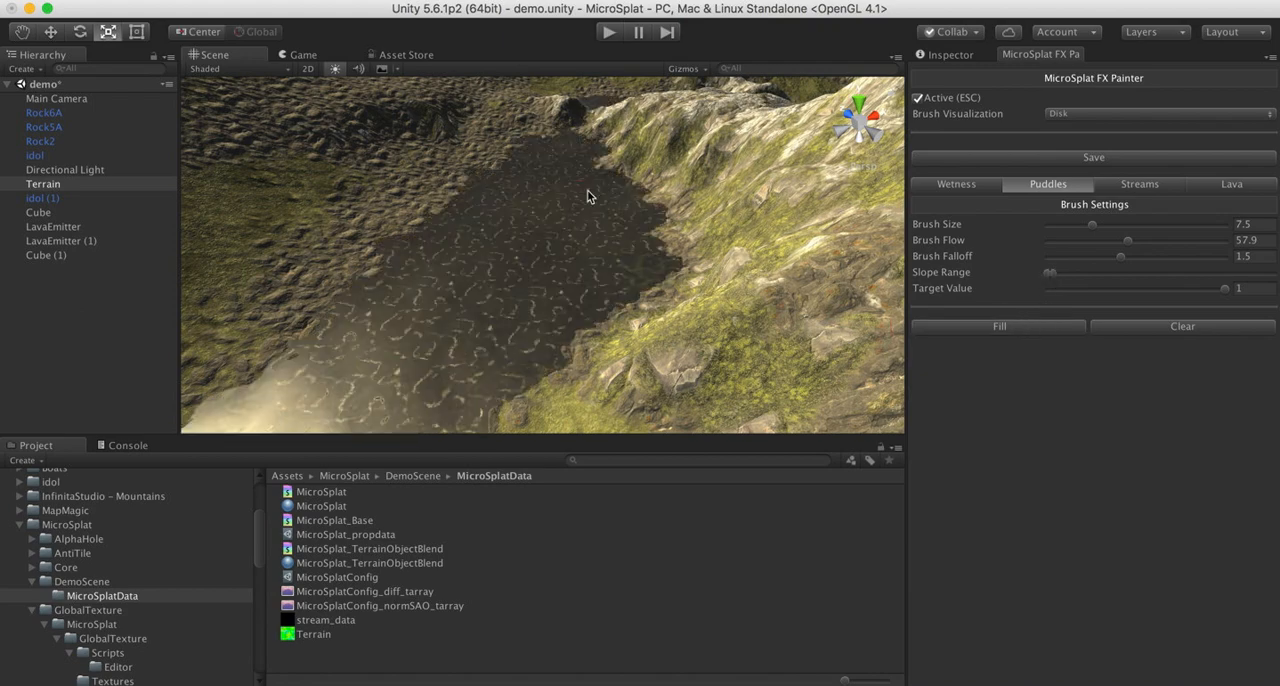
pyautogui.keyDown('alt'); pyautogui.moveTo(588, 196); pyautogui.dragTo(709, 176); pyautogui.keyUp('alt')
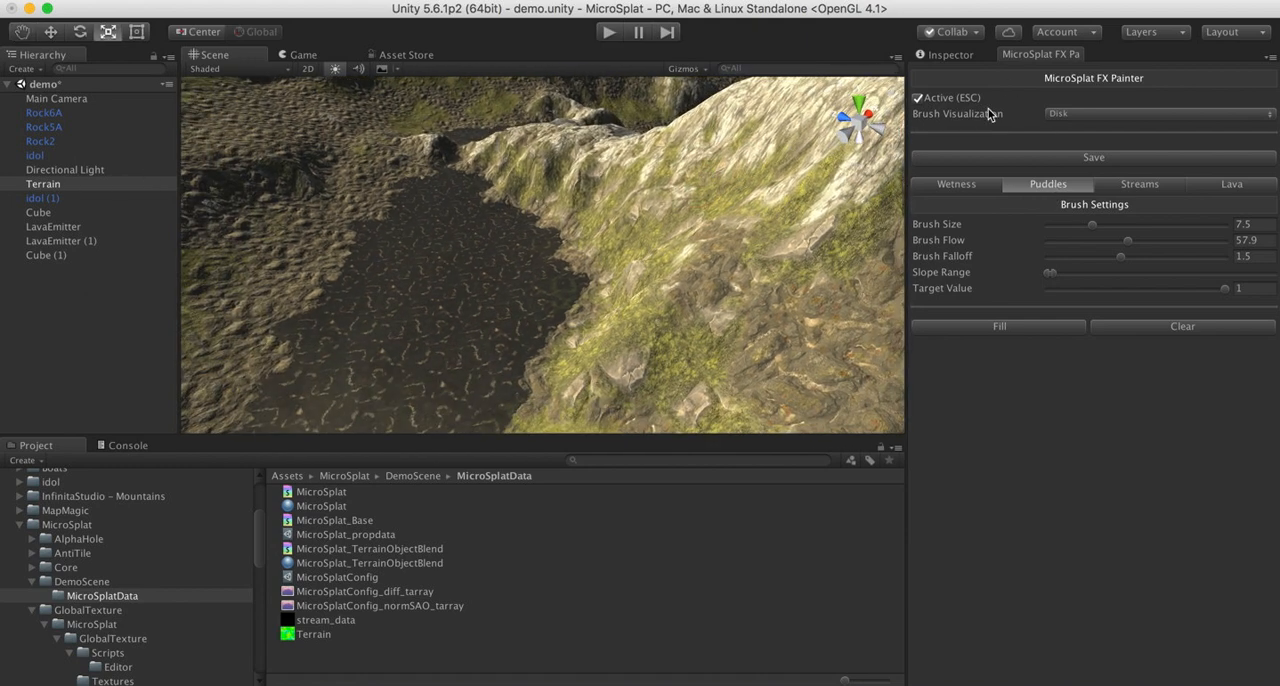
# - Lower Puddle Max to 0.248 in the Terrain's MicroSplat material and inspect the water between the valley's stones
pyautogui.click(966, 57)
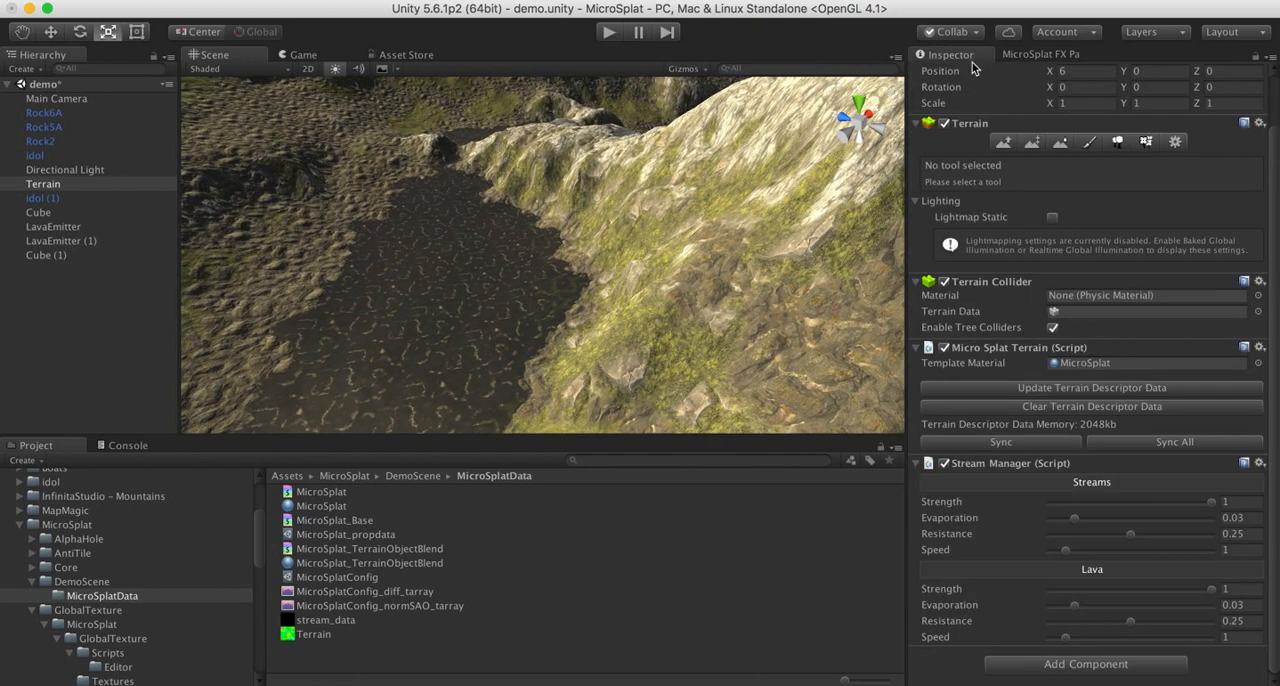
pyautogui.doubleClick(1068, 364)
pyautogui.scroll(-1, 1065, 445)
pyautogui.scroll(-10, 1065, 445)
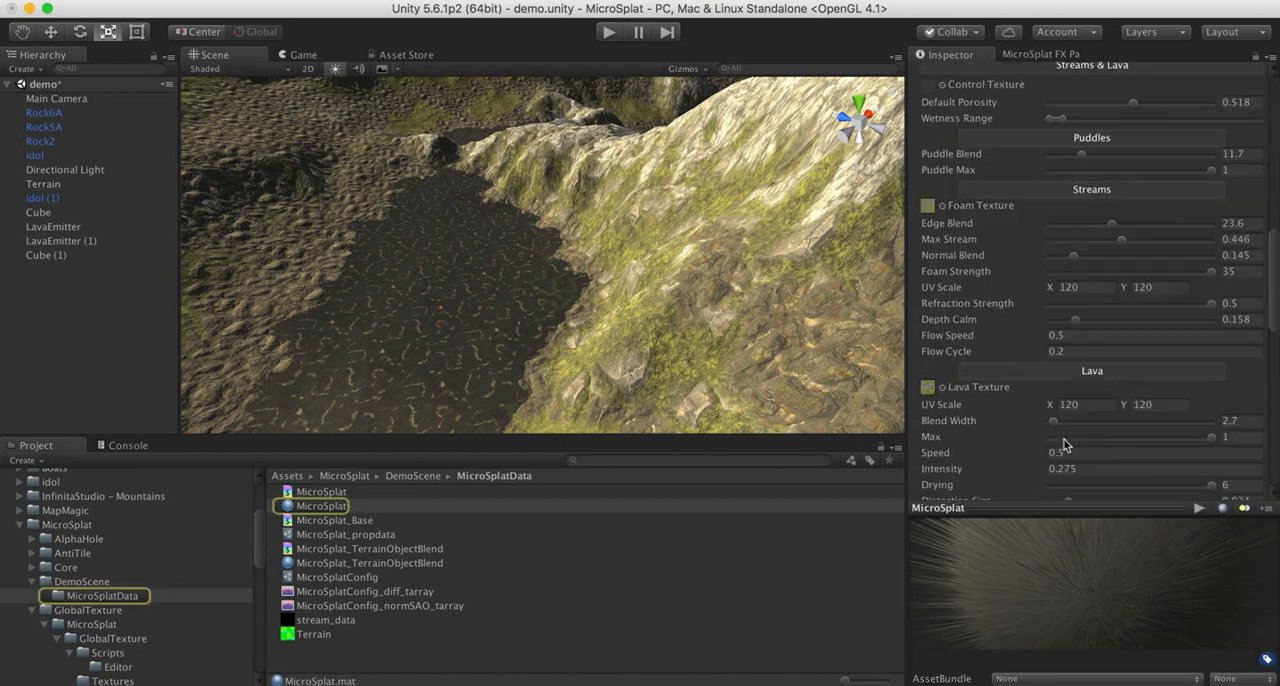
pyautogui.scroll(5, 1080, 157)
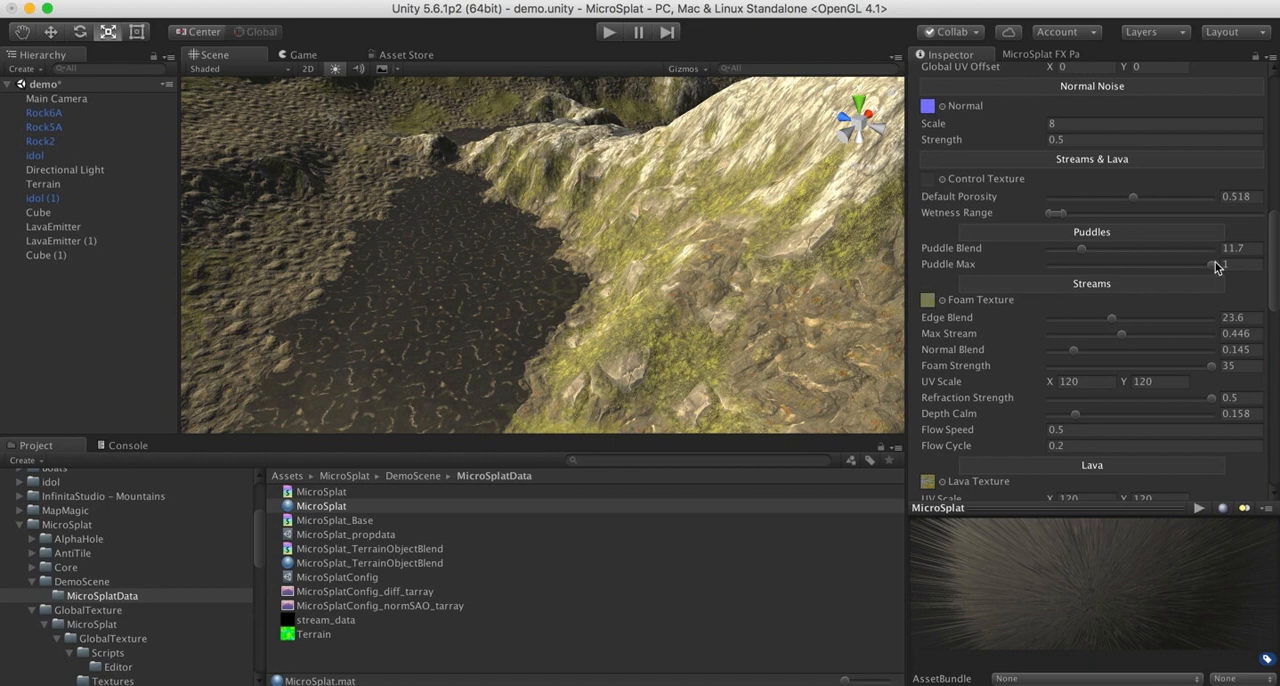
pyautogui.moveTo(1212, 266); pyautogui.dragTo(1092, 278)
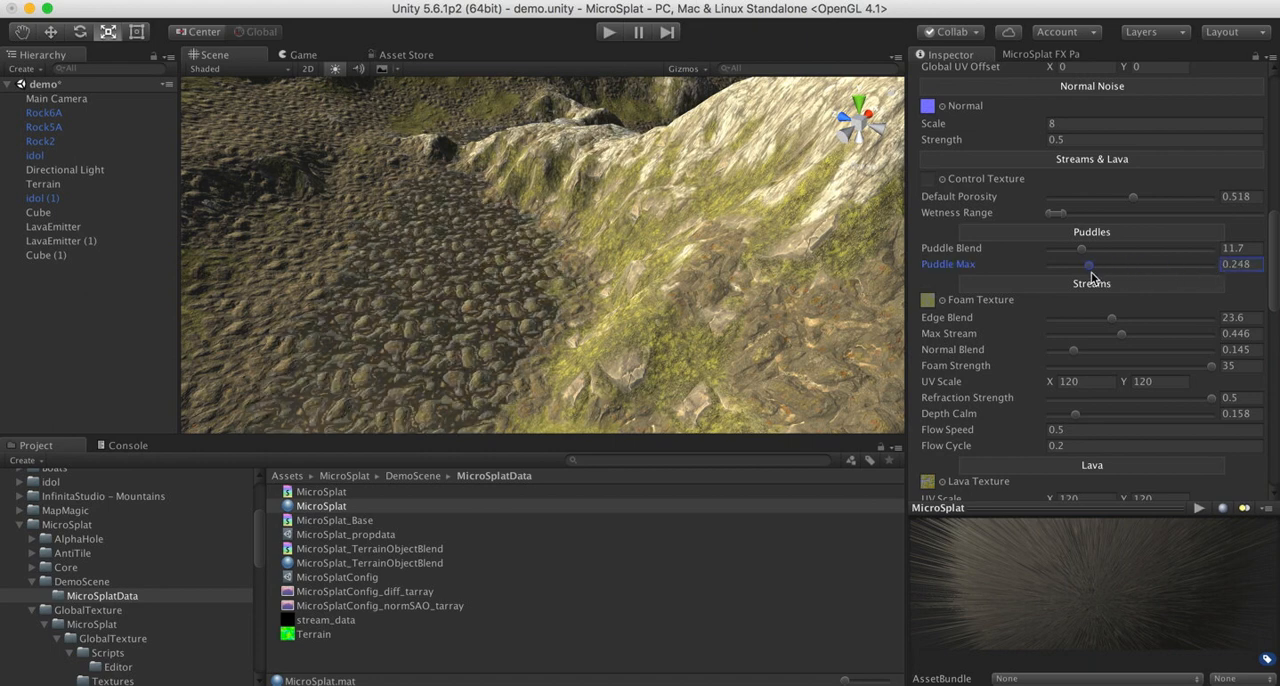
pyautogui.moveTo(560, 264)
pyautogui.keyDown('alt'); pyautogui.mouseDown()
pyautogui.moveTo(459, 292)
pyautogui.moveTo(558, 248)
pyautogui.mouseUp(); pyautogui.keyUp('alt')
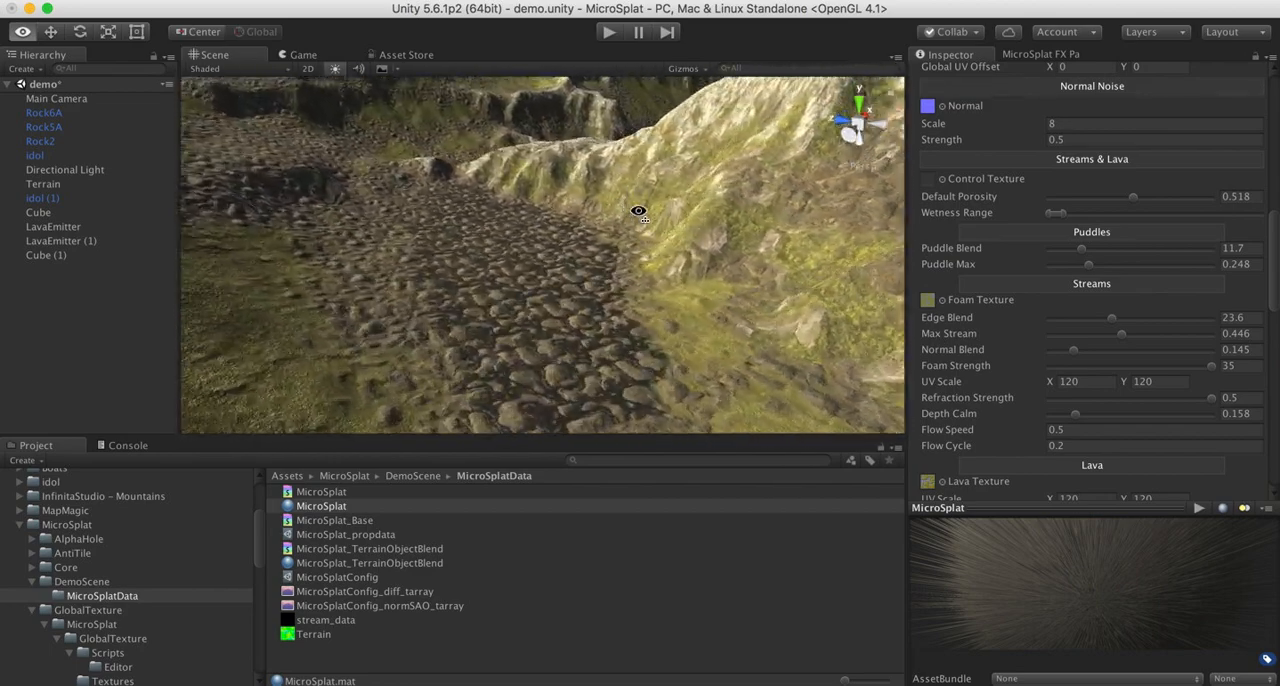
pyautogui.keyDown('alt'); pyautogui.moveTo(845, 198); pyautogui.dragTo(300, 268); pyautogui.keyUp('alt')
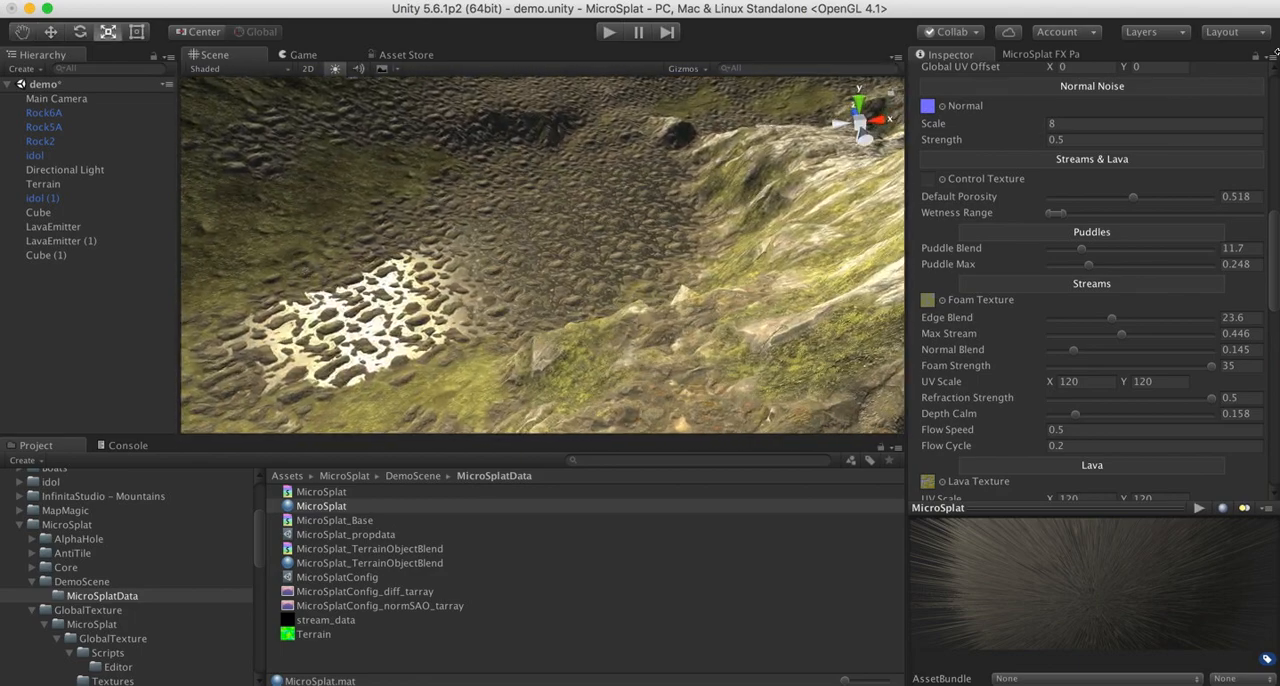
# - Restore the FX Painter's full Slope Range on the Terrain and clear all puddles
pyautogui.click(1062, 55)
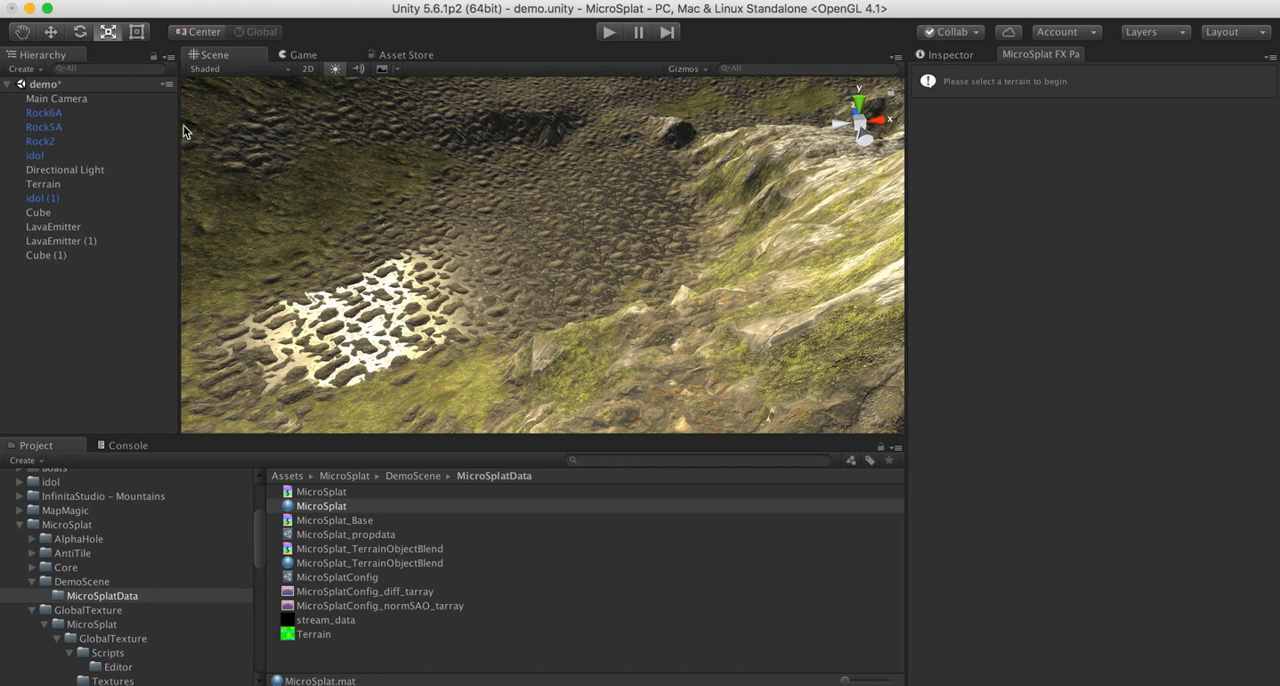
pyautogui.click(30, 185)
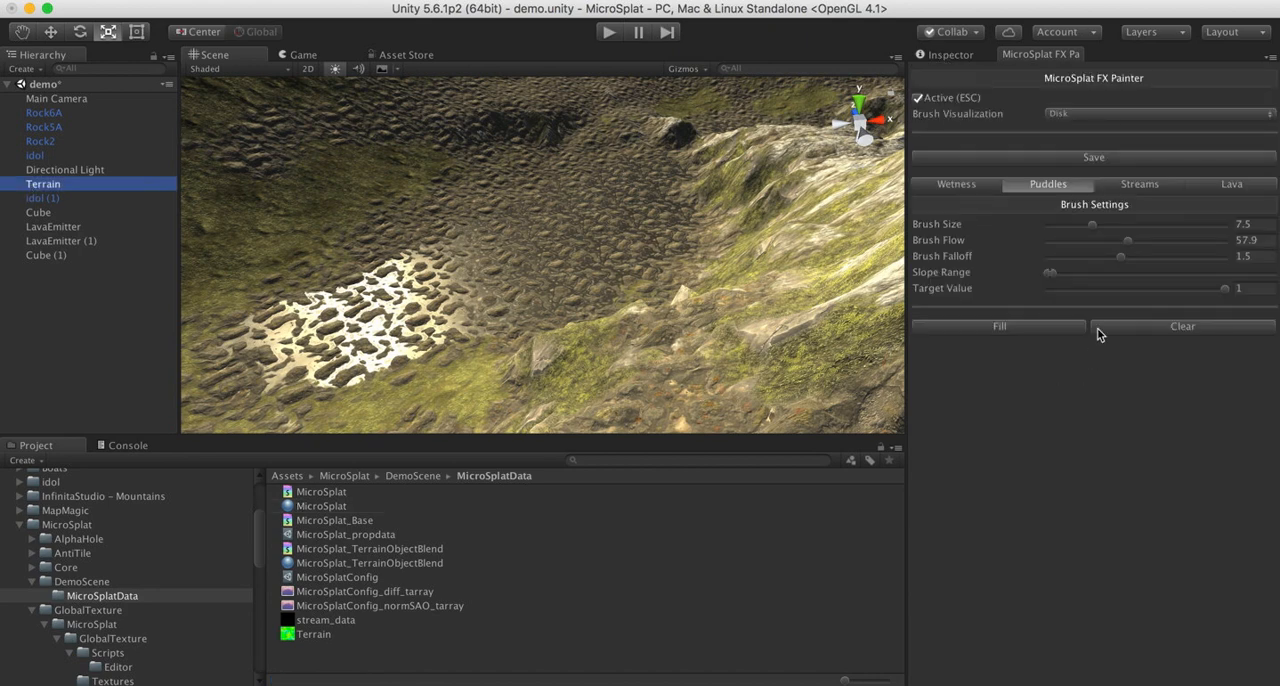
pyautogui.moveTo(1062, 272); pyautogui.dragTo(1276, 275)
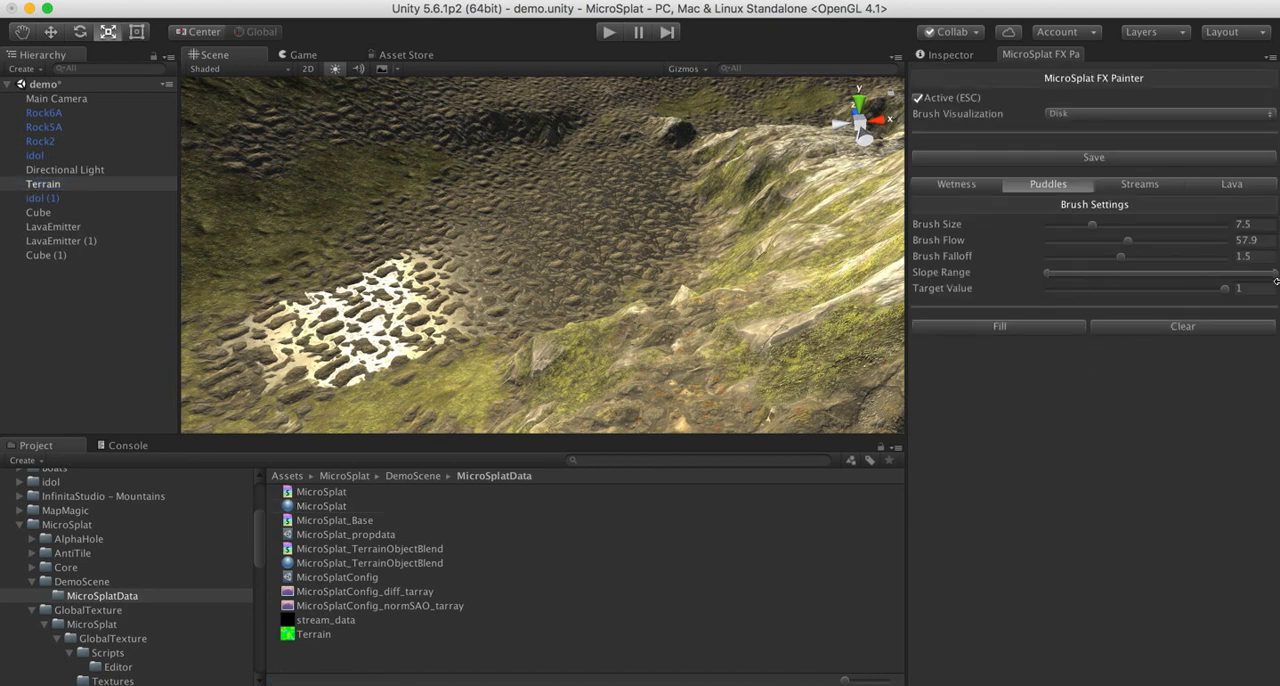
pyautogui.click(1178, 329)
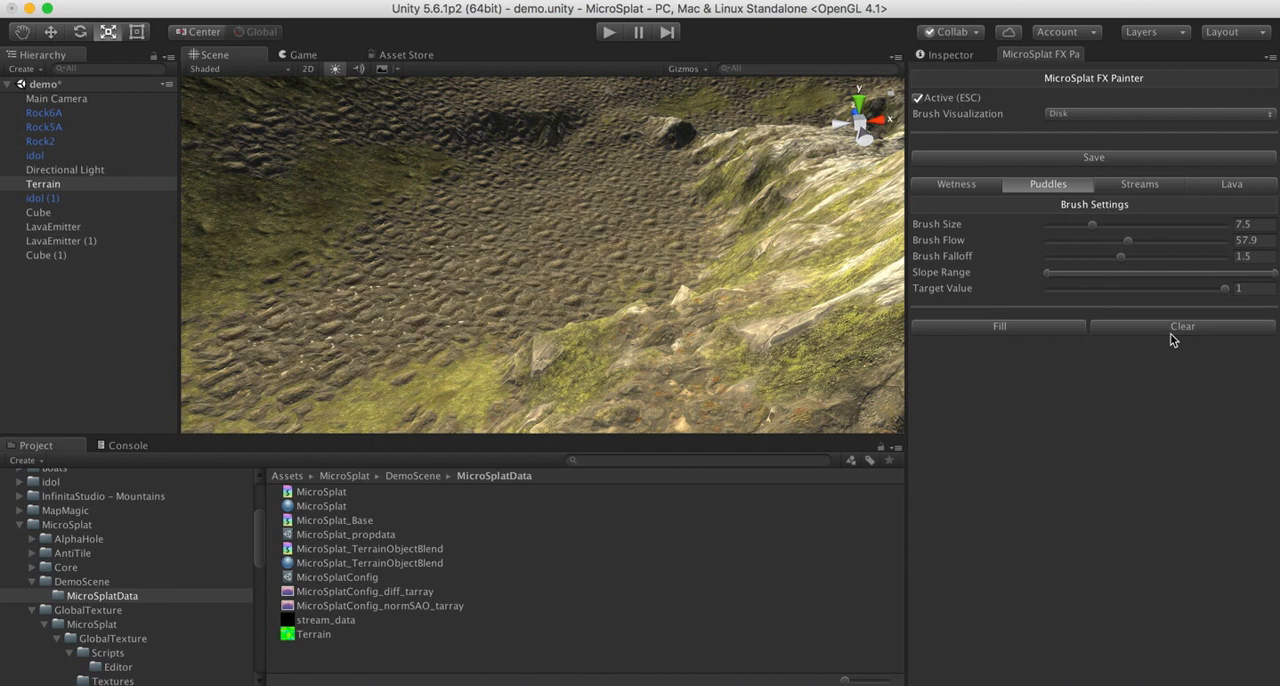
# - Review the FX Painter's Wetness, Streams and Lava brush settings and look over the terrain
pyautogui.click(963, 186)
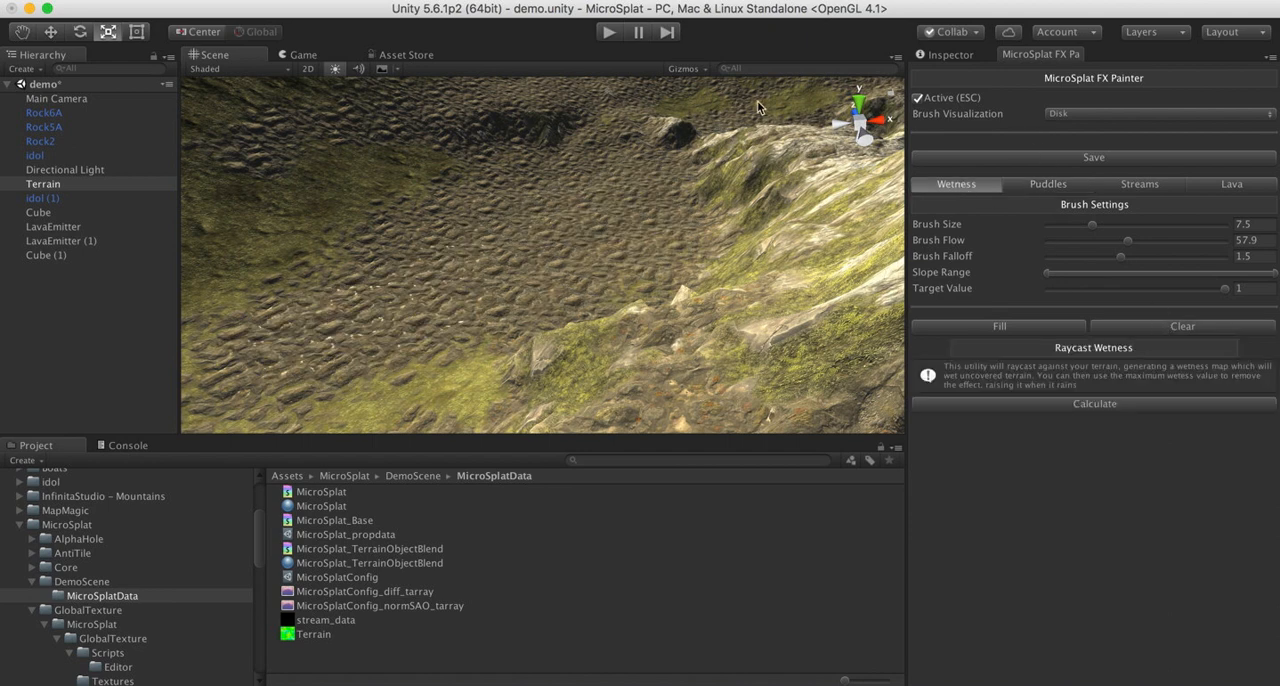
pyautogui.click(1150, 188)
pyautogui.click(1224, 186)
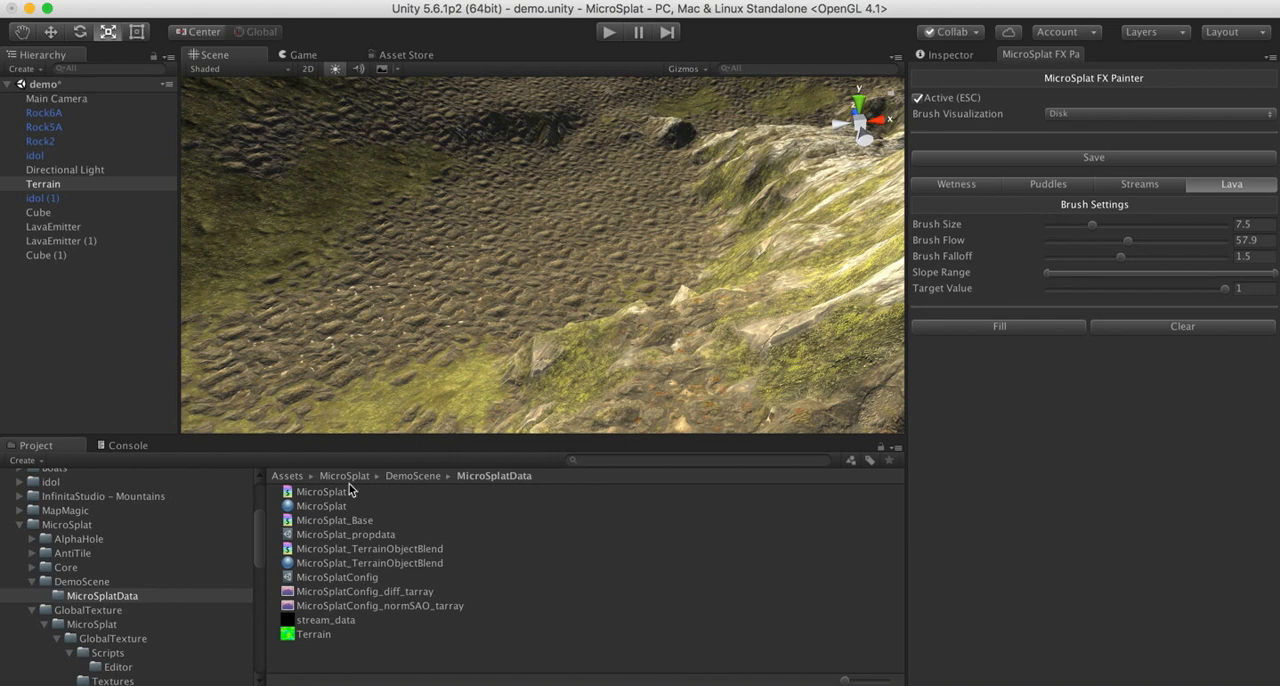
pyautogui.moveTo(588, 300); pyautogui.dragTo(527, 154, button='right')
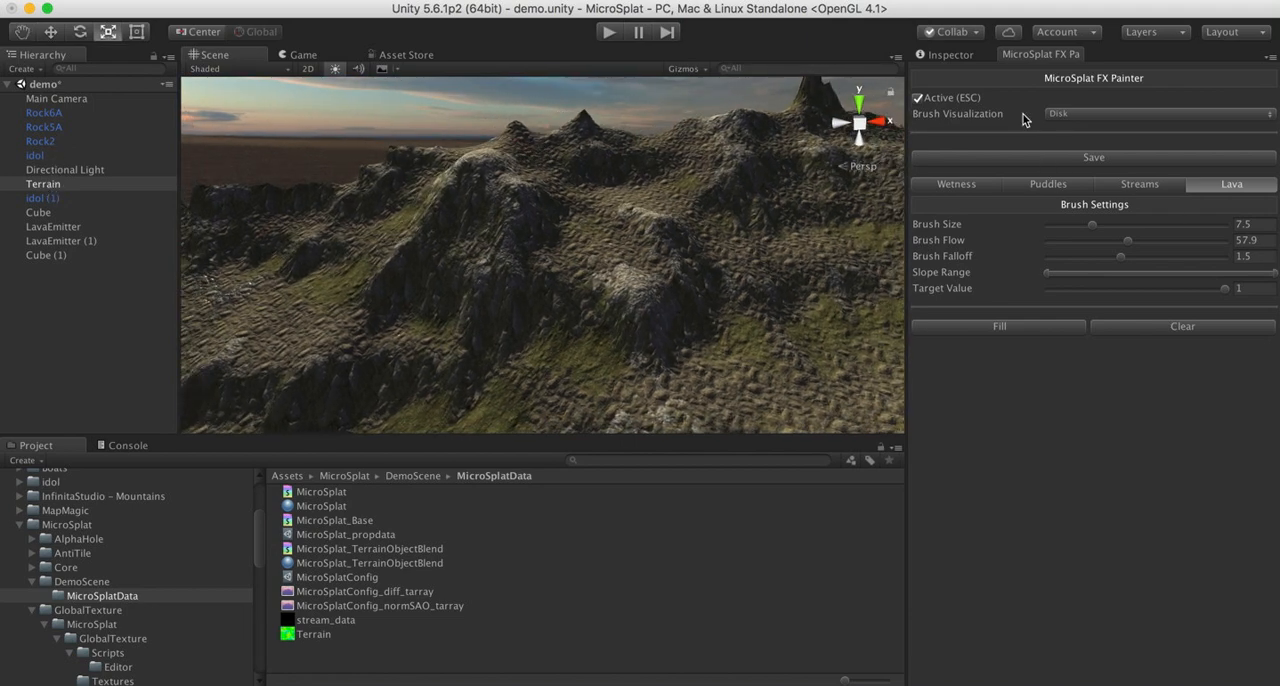
# - Try lowering the Streams Strength in the Terrain's Stream Manager, and return it to 1
pyautogui.click(950, 56)
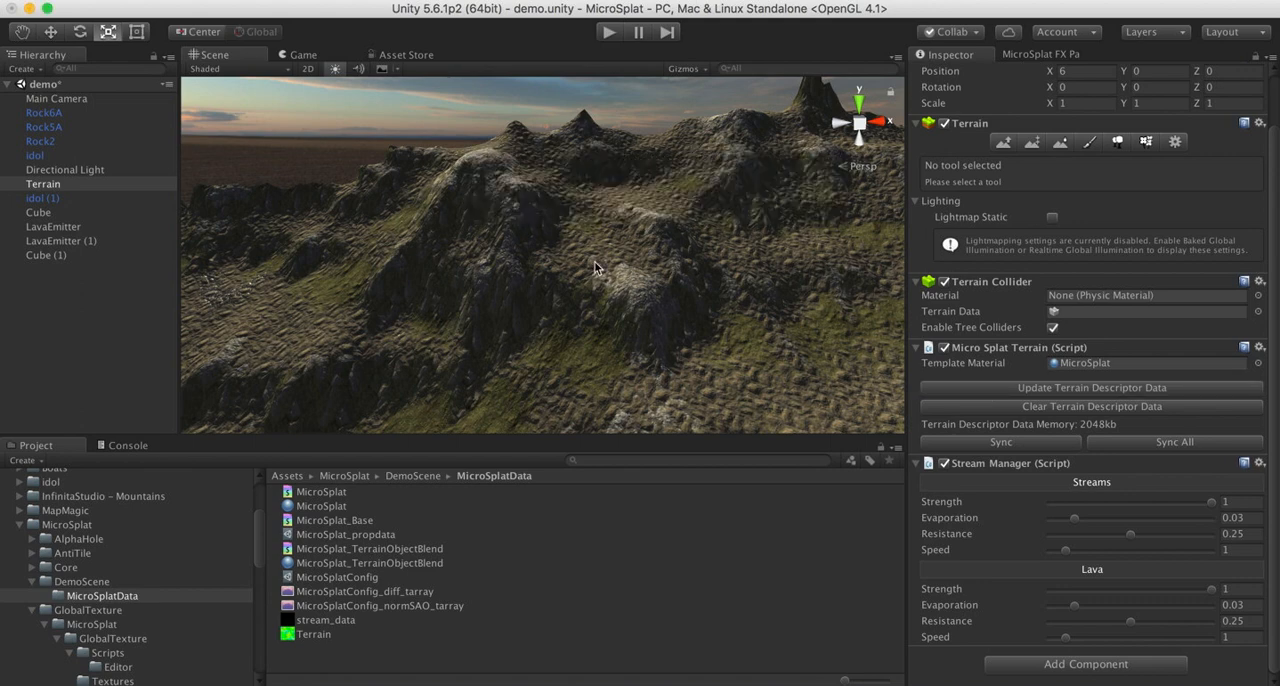
pyautogui.moveTo(549, 312); pyautogui.dragTo(949, 256, button='right')
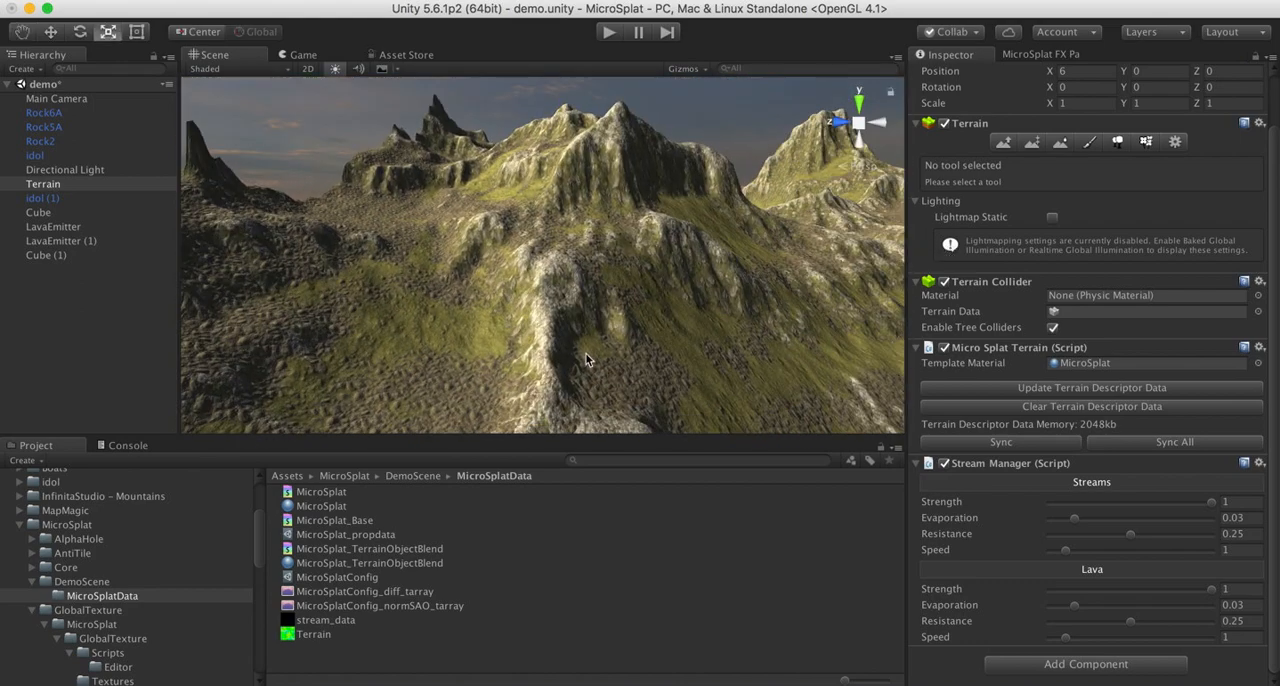
pyautogui.moveTo(484, 318); pyautogui.dragTo(144, 326, button='right')
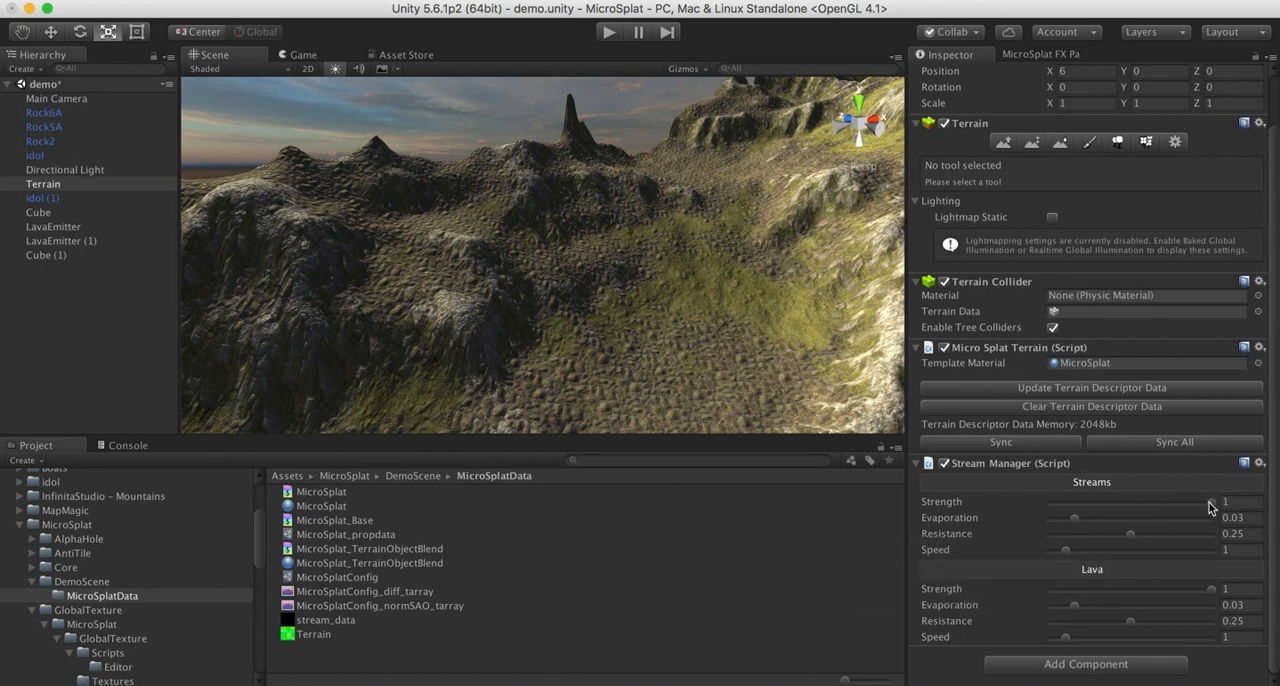
pyautogui.moveTo(1208, 507); pyautogui.dragTo(1175, 509)
pyautogui.moveTo(1096, 513); pyautogui.dragTo(1053, 513)
# - Run the scene in Play mode and frame the first LavaEmitter to watch its lava flow
pyautogui.click(606, 31)
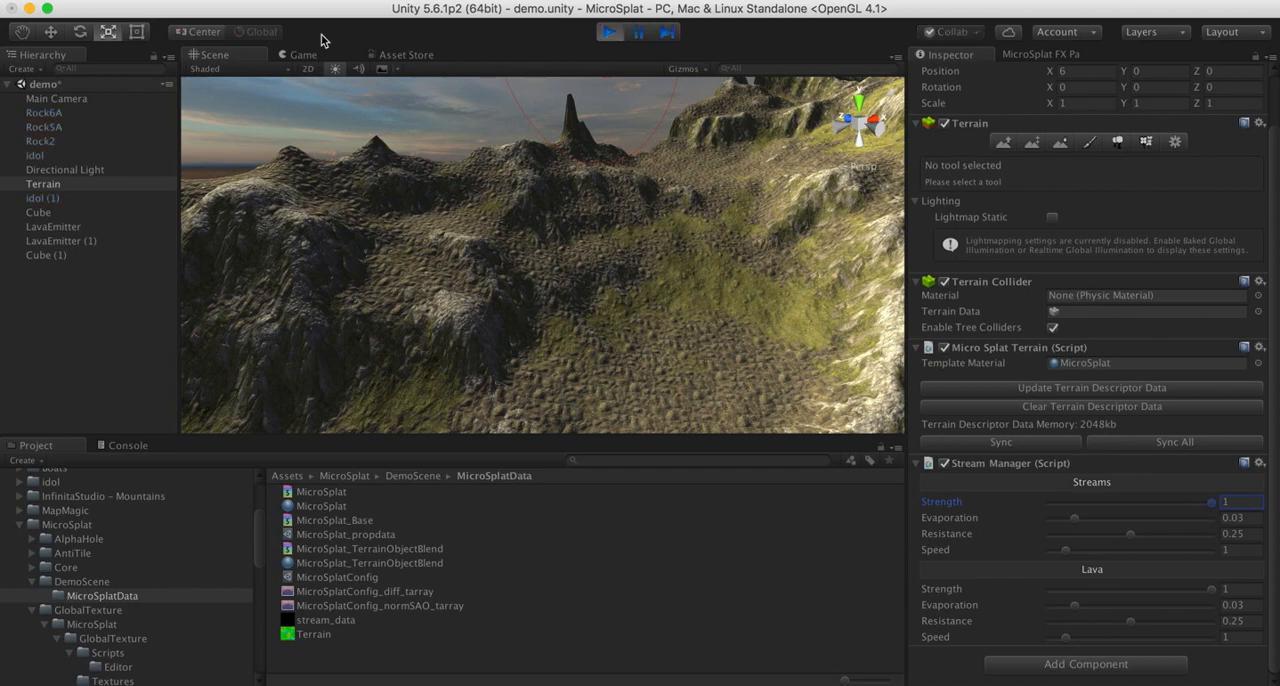
pyautogui.moveTo(470, 310); pyautogui.dragTo(798, 252, button='right')
pyautogui.doubleClick(60, 228)
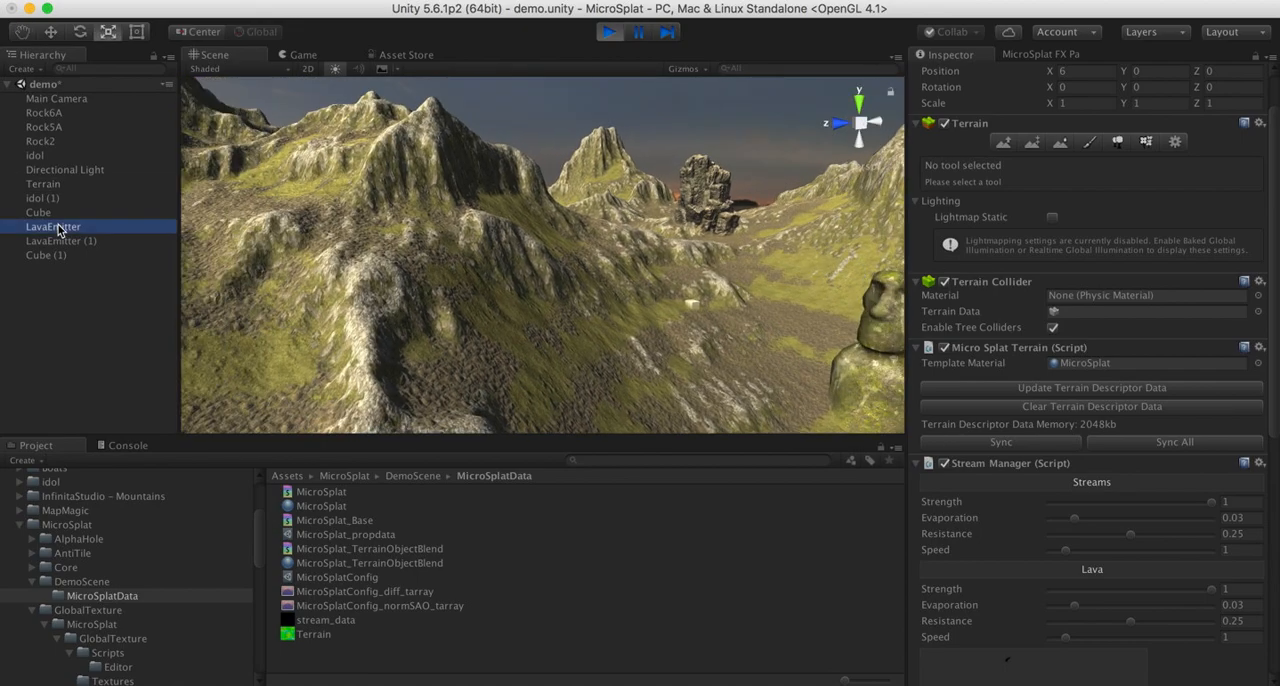
pyautogui.moveTo(333, 172); pyautogui.dragTo(229, 290, button='right')
# - Vary the Lava Strength in the Terrain's Stream Manager during the simulation, returning it to 1, and view the flow map preview
pyautogui.click(52, 187)
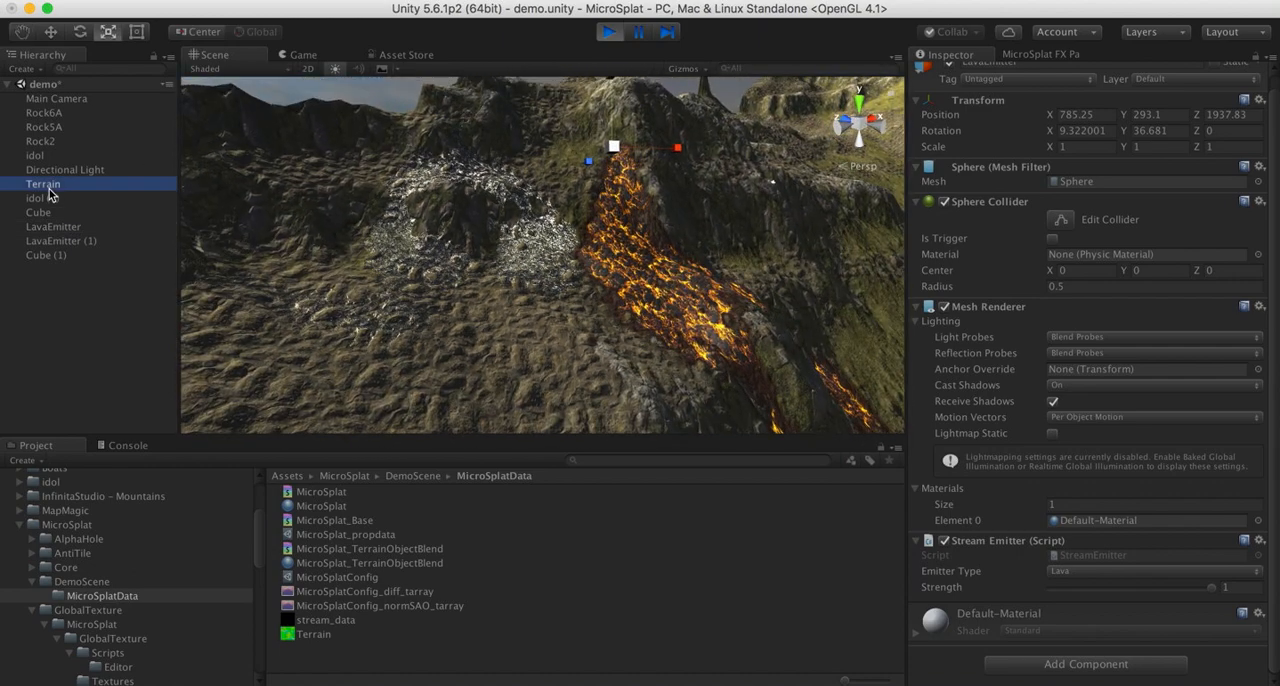
pyautogui.scroll(-5, 1010, 617)
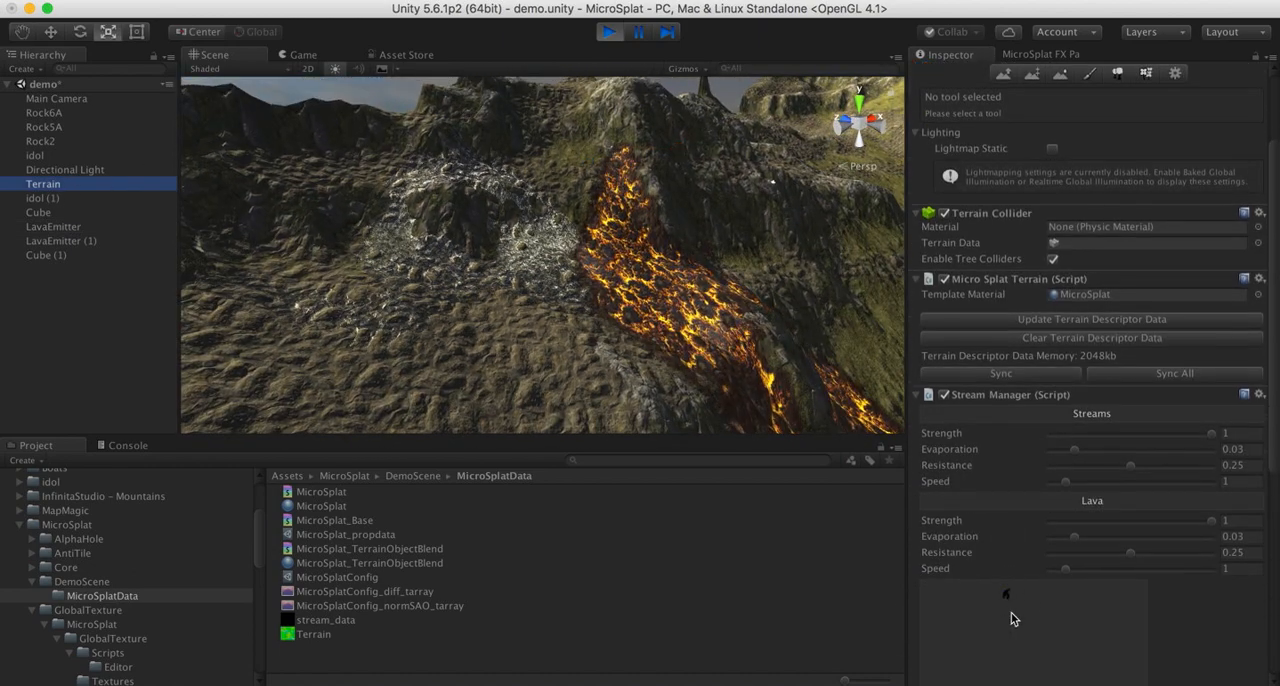
pyautogui.moveTo(1210, 521); pyautogui.dragTo(907, 543)
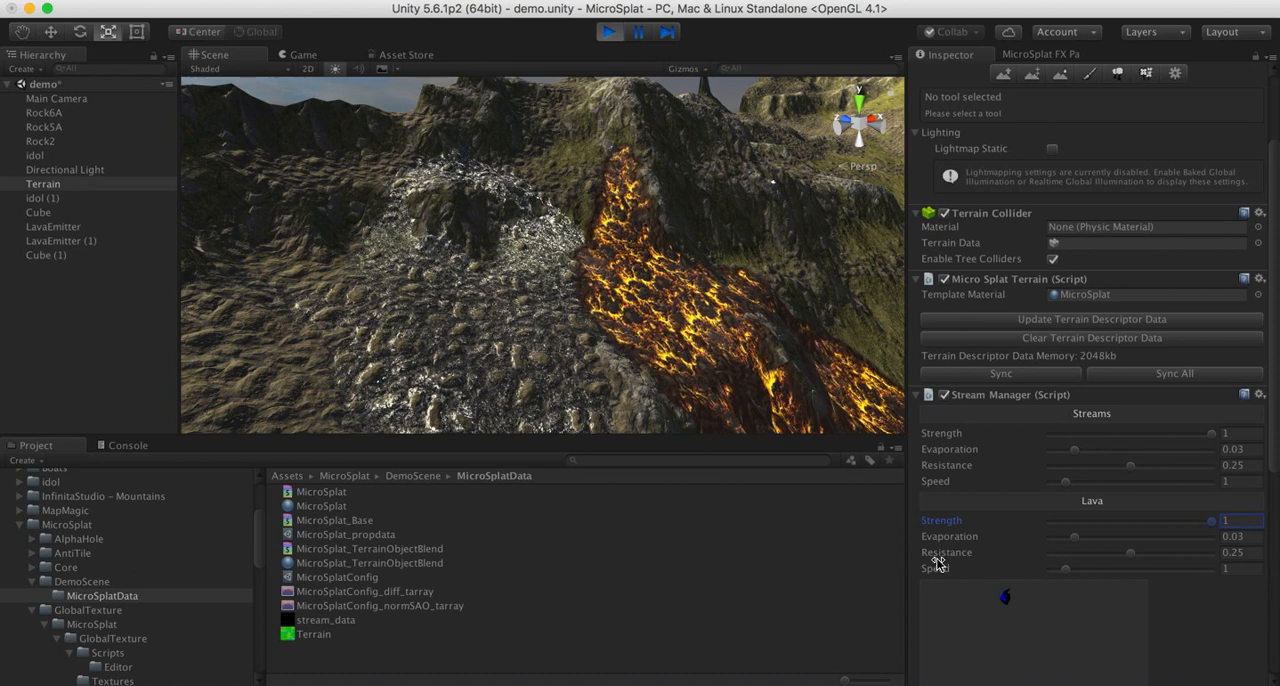
pyautogui.scroll(-3, 988, 561)
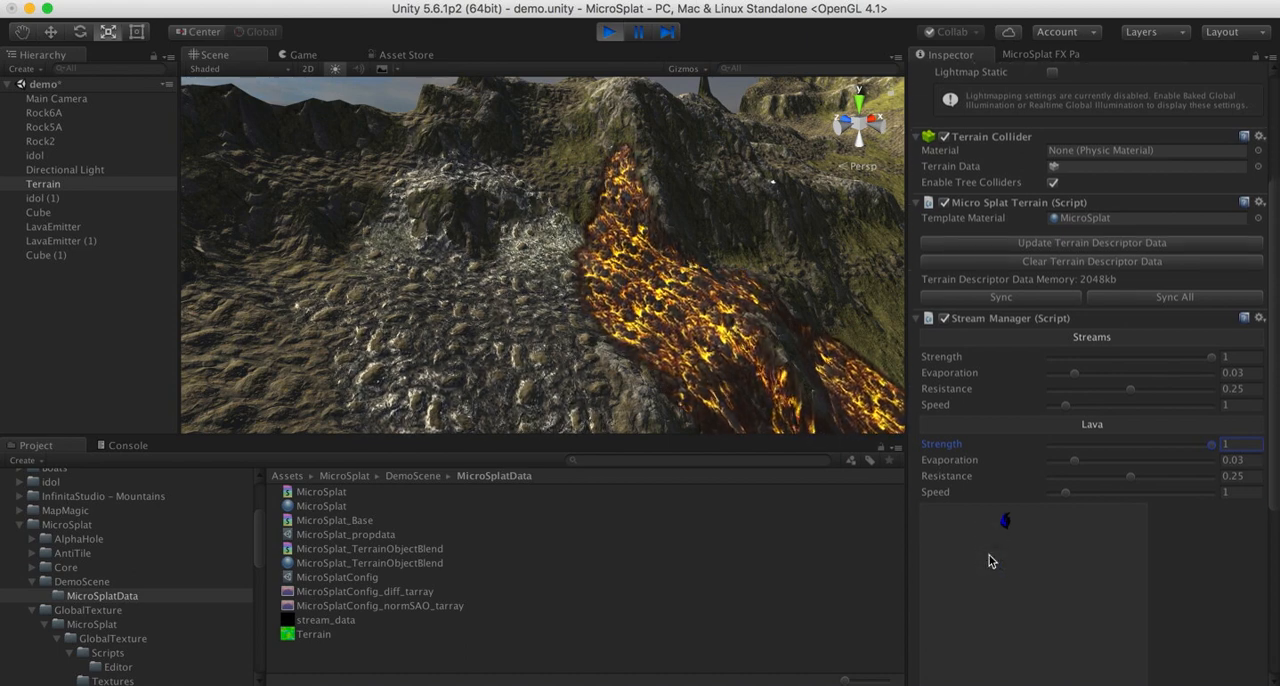
# - Try a Lava Evaporation of 0.2 in the Terrain's Stream Manager during Play mode and view the flow from the side
pyautogui.scroll(-1, 990, 555)
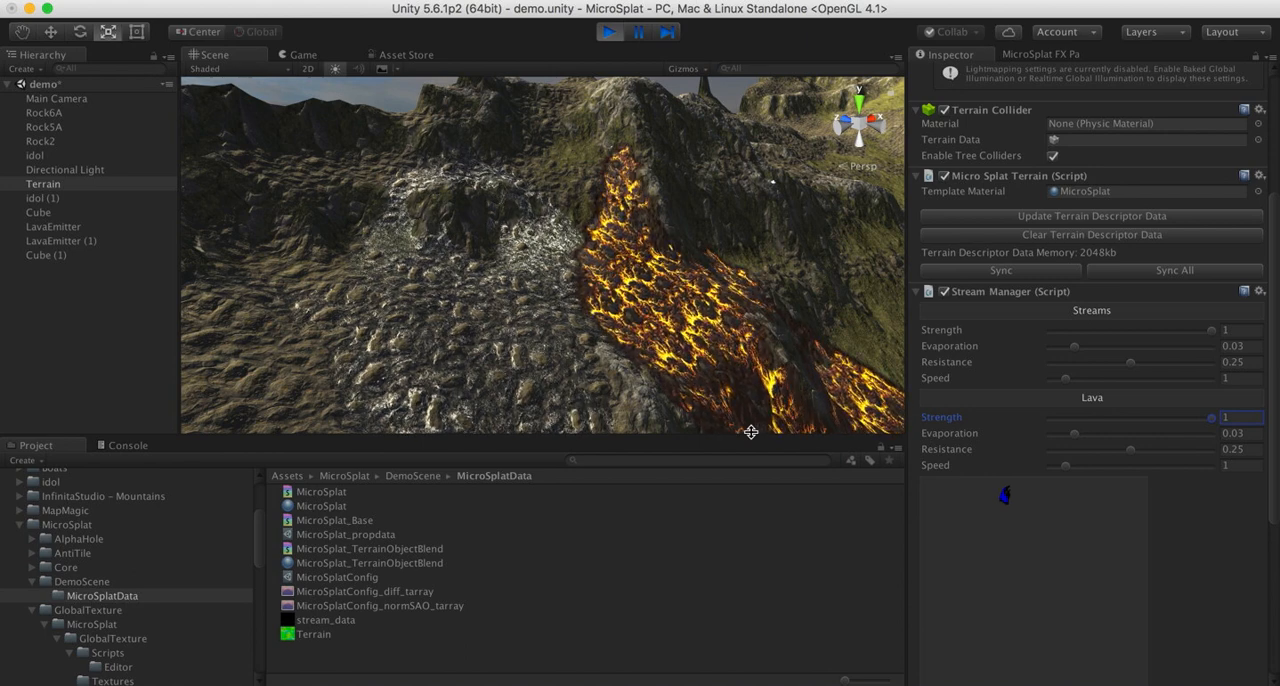
pyautogui.moveTo(1077, 437); pyautogui.dragTo(1227, 442)
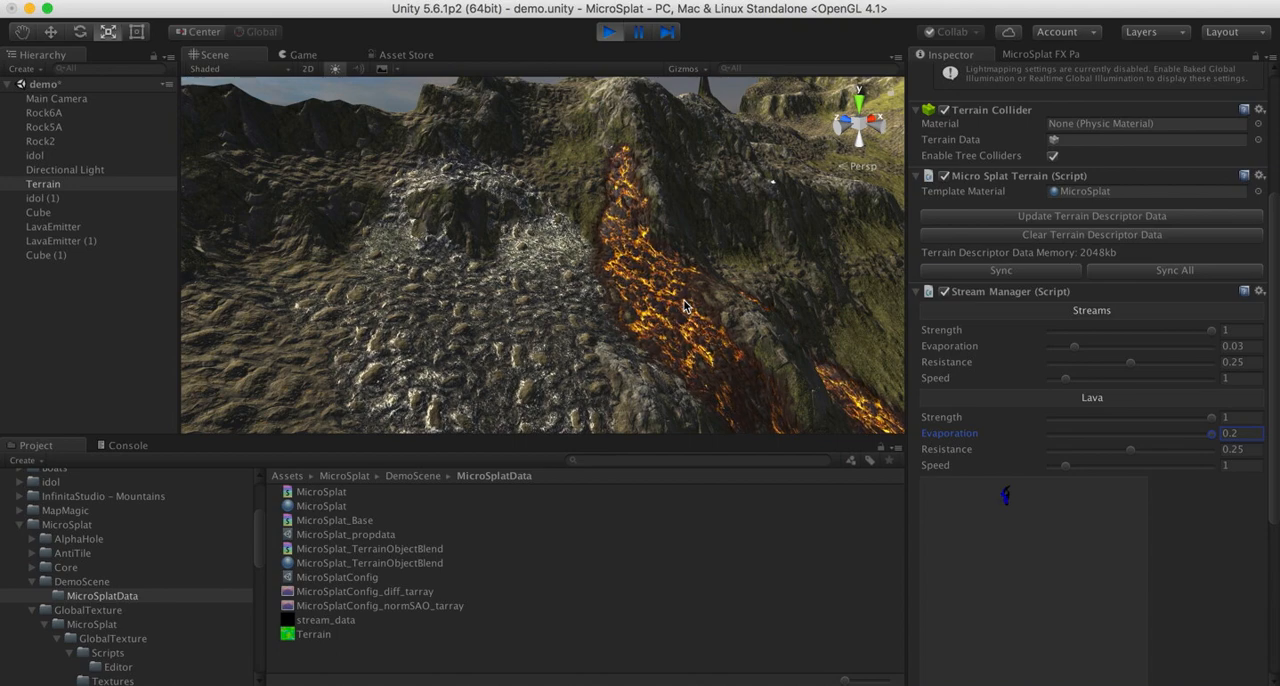
pyautogui.keyDown('alt'); pyautogui.moveTo(684, 307); pyautogui.dragTo(450, 306); pyautogui.keyUp('alt')
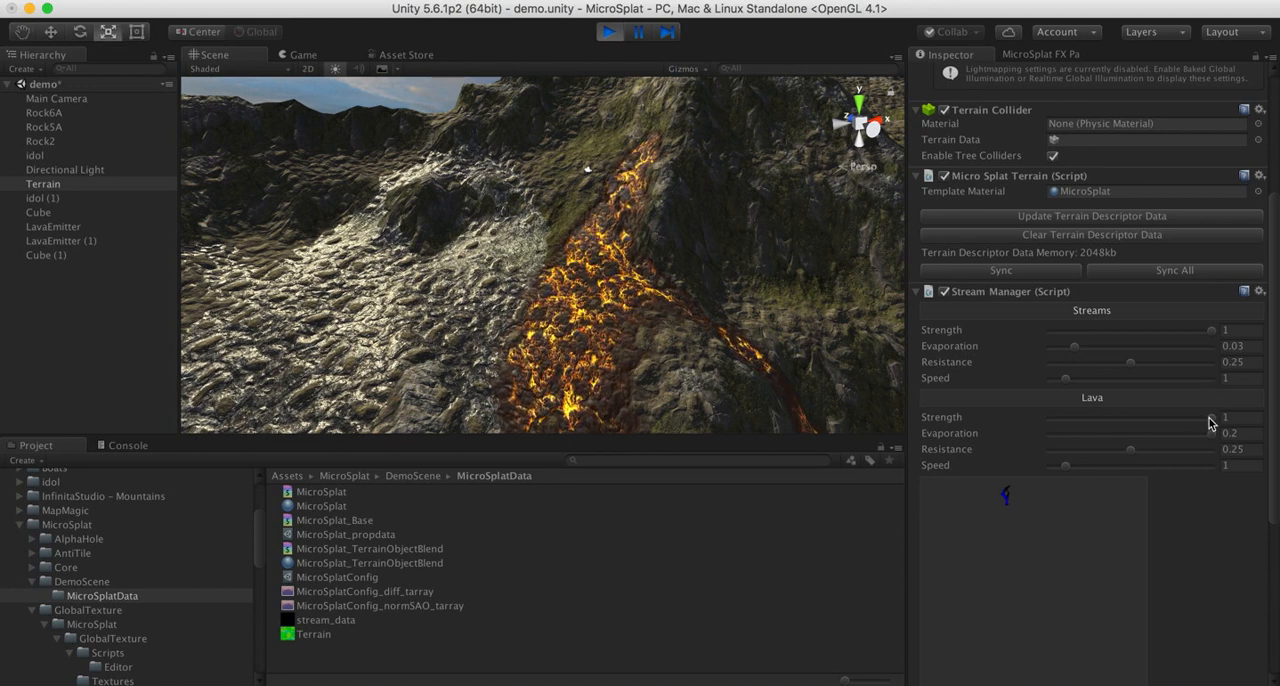
# - Briefly lower the Lava Strength, return it to 1, and follow the lava moving down the slope
pyautogui.moveTo(1210, 420); pyautogui.dragTo(986, 422)
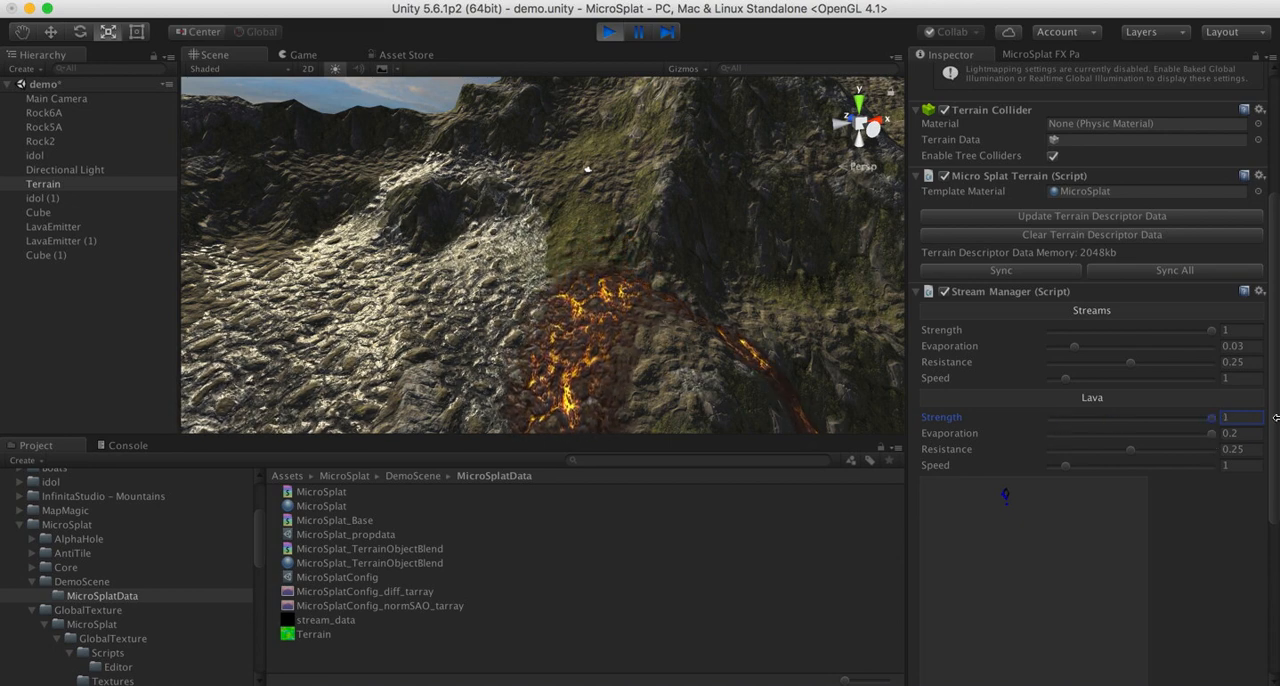
pyautogui.keyDown('alt'); pyautogui.moveTo(647, 273); pyautogui.dragTo(745, 317); pyautogui.keyUp('alt')
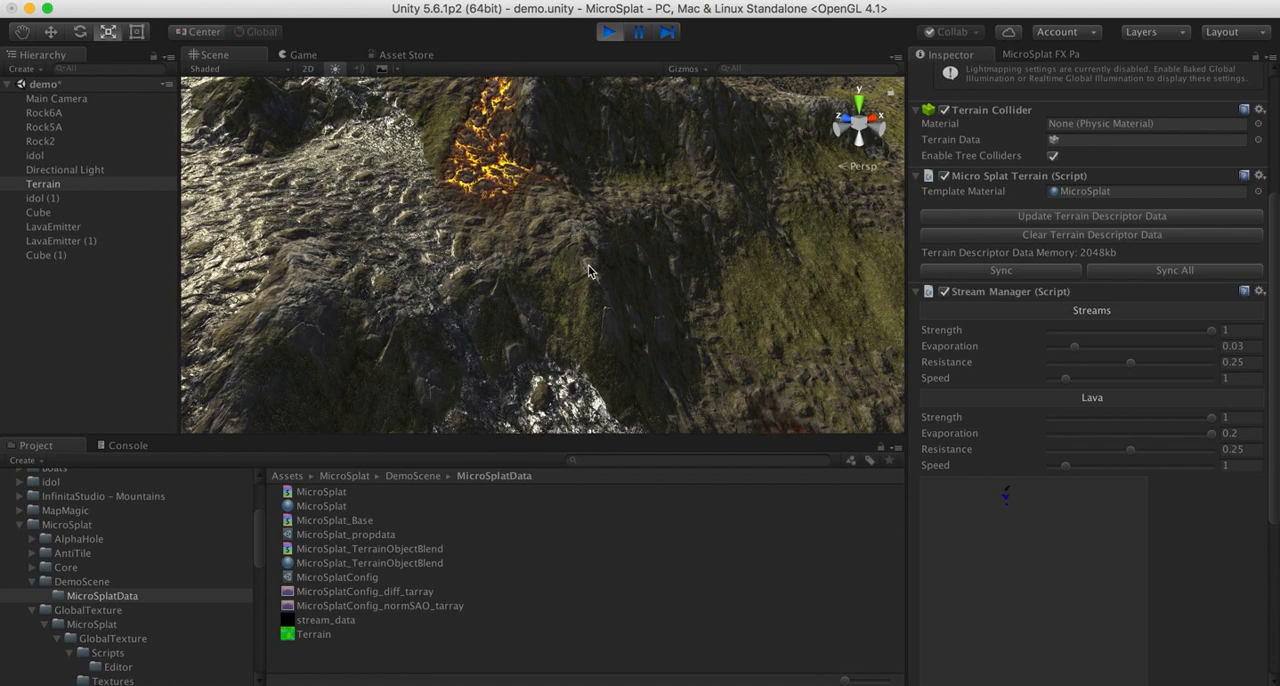
pyautogui.keyDown('alt'); pyautogui.moveTo(588, 270); pyautogui.dragTo(403, 176); pyautogui.keyUp('alt')
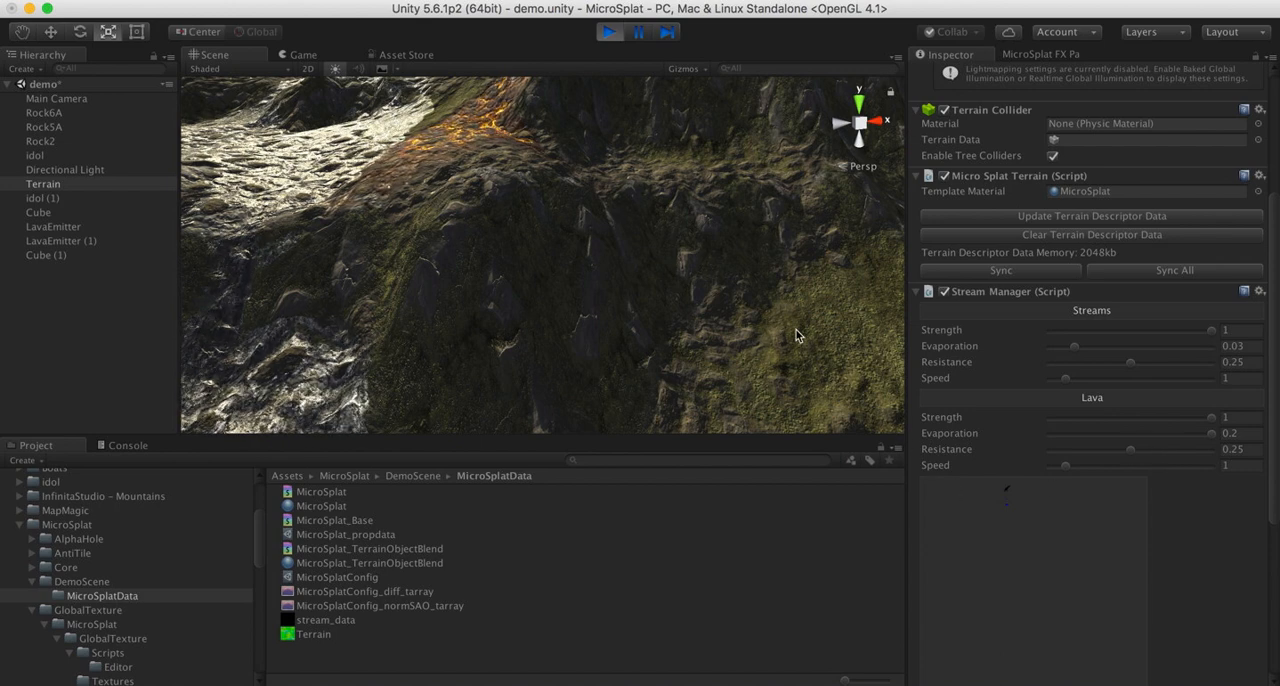
# - Try a Lava Resistance of 0 in the running simulation and frame the lava on the ridge
pyautogui.click(1125, 452)
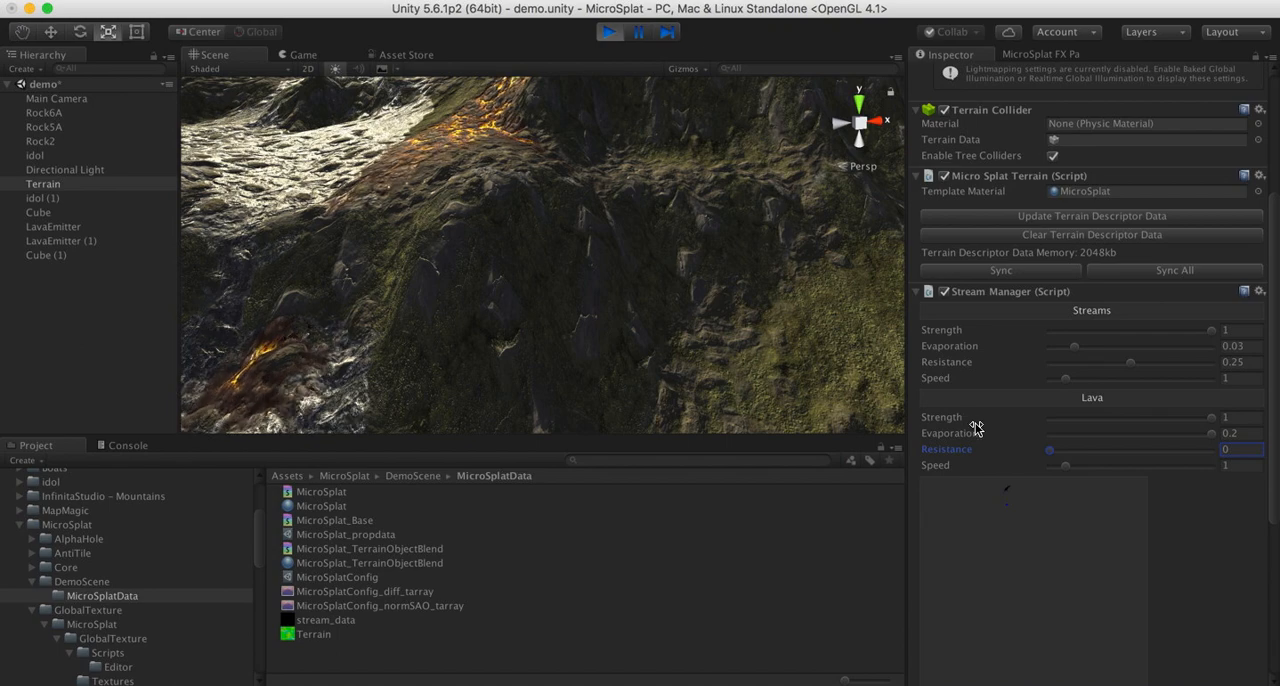
pyautogui.keyDown('alt'); pyautogui.moveTo(576, 263); pyautogui.dragTo(465, 258); pyautogui.keyUp('alt')
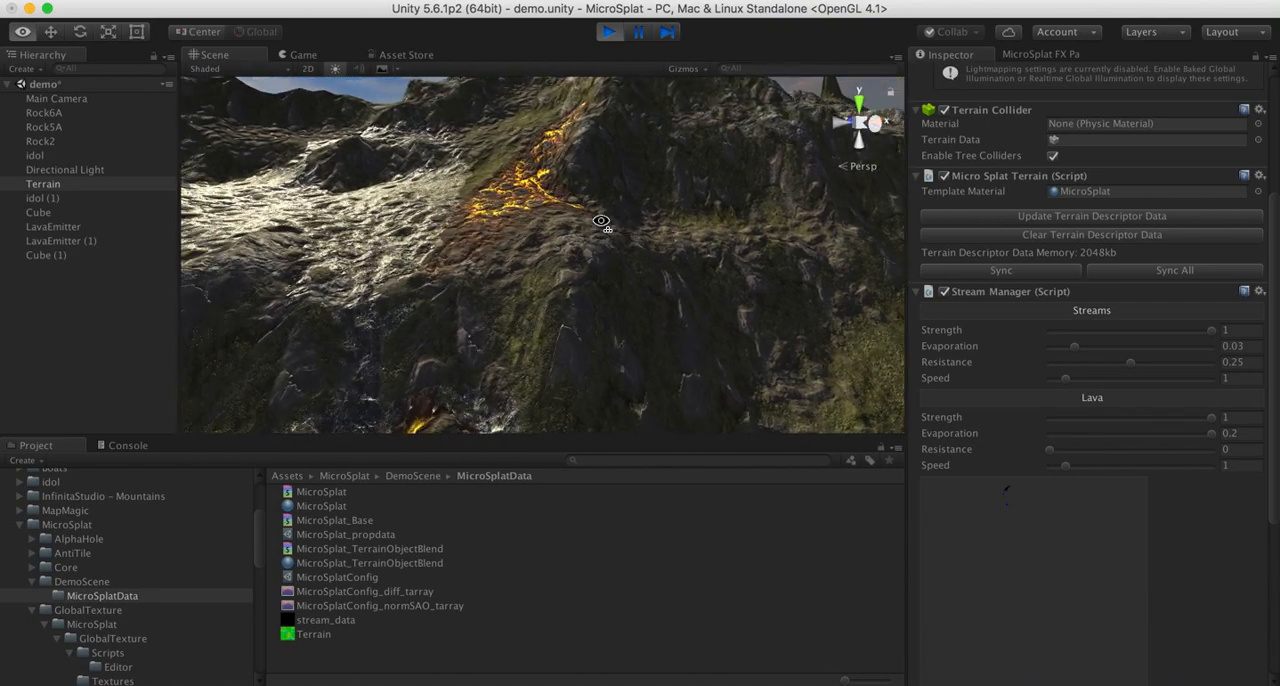
pyautogui.keyDown('alt'); pyautogui.moveTo(632, 236); pyautogui.dragTo(519, 267); pyautogui.keyUp('alt')
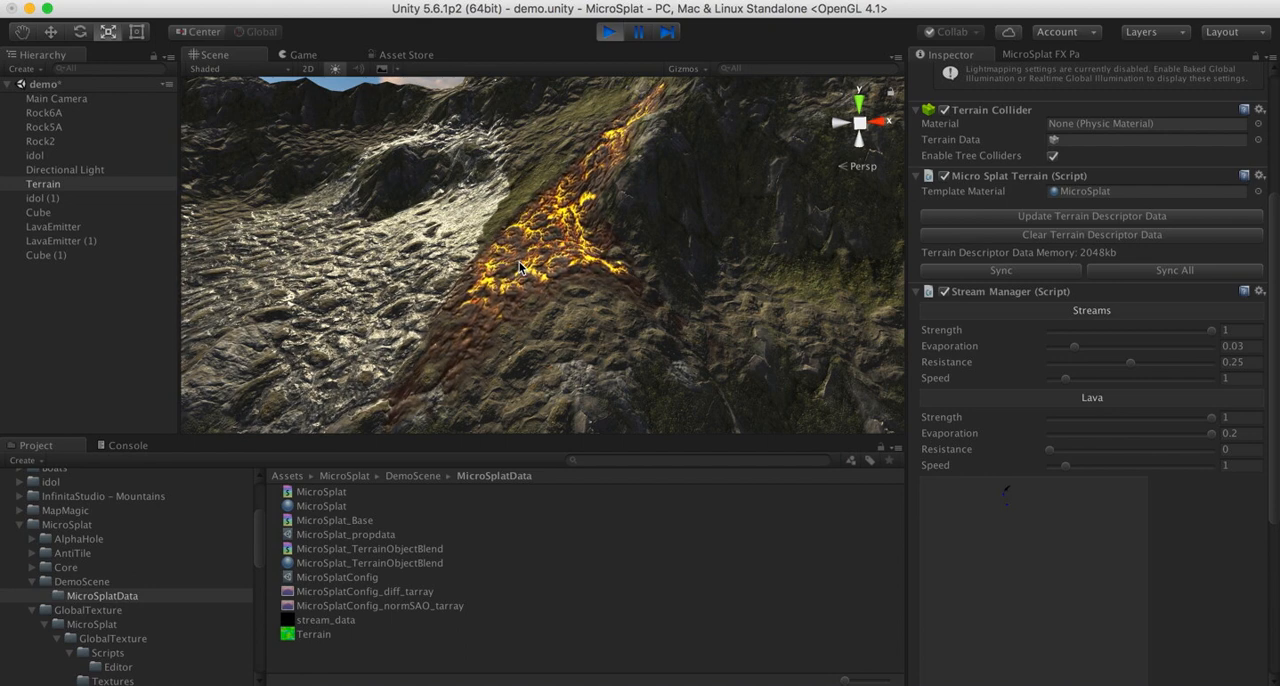
# - Vary the Lava Resistance between 0 and higher values, ending at 0.225, and set the Streams Resistance to 0 during the simulation
pyautogui.moveTo(1052, 451); pyautogui.dragTo(1189, 452)
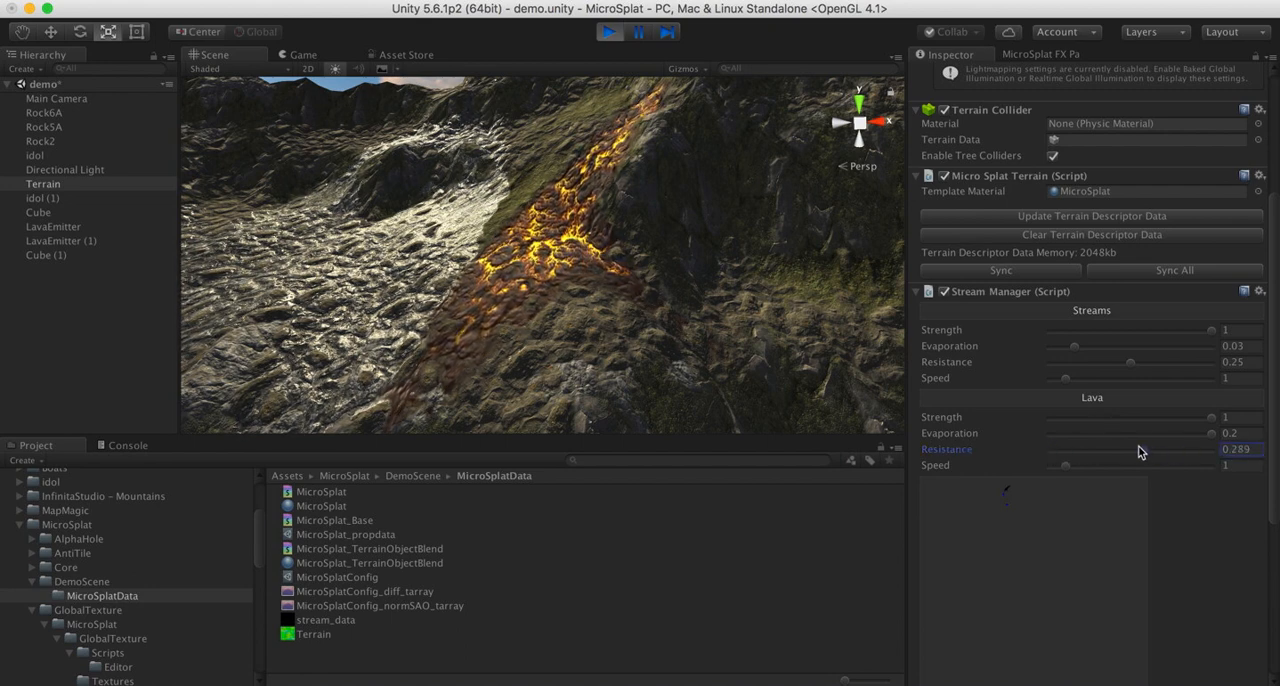
pyautogui.moveTo(989, 370); pyautogui.dragTo(652, 82)
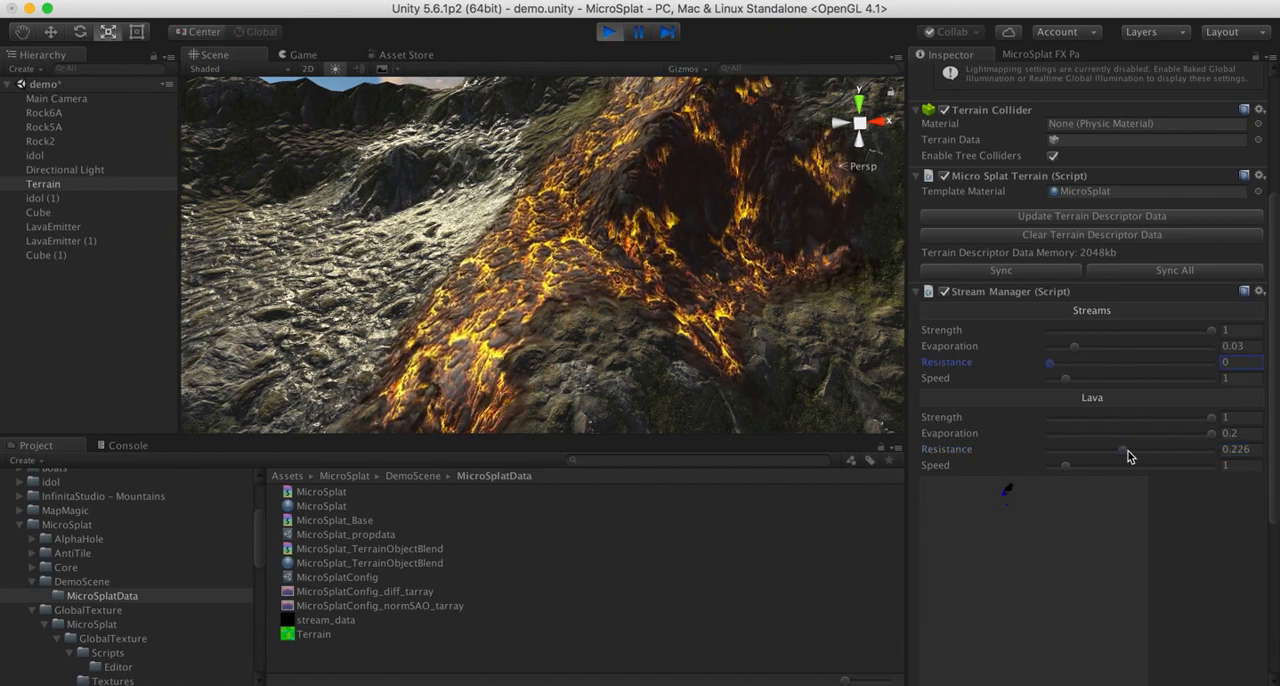
pyautogui.moveTo(1128, 456); pyautogui.dragTo(1041, 456)
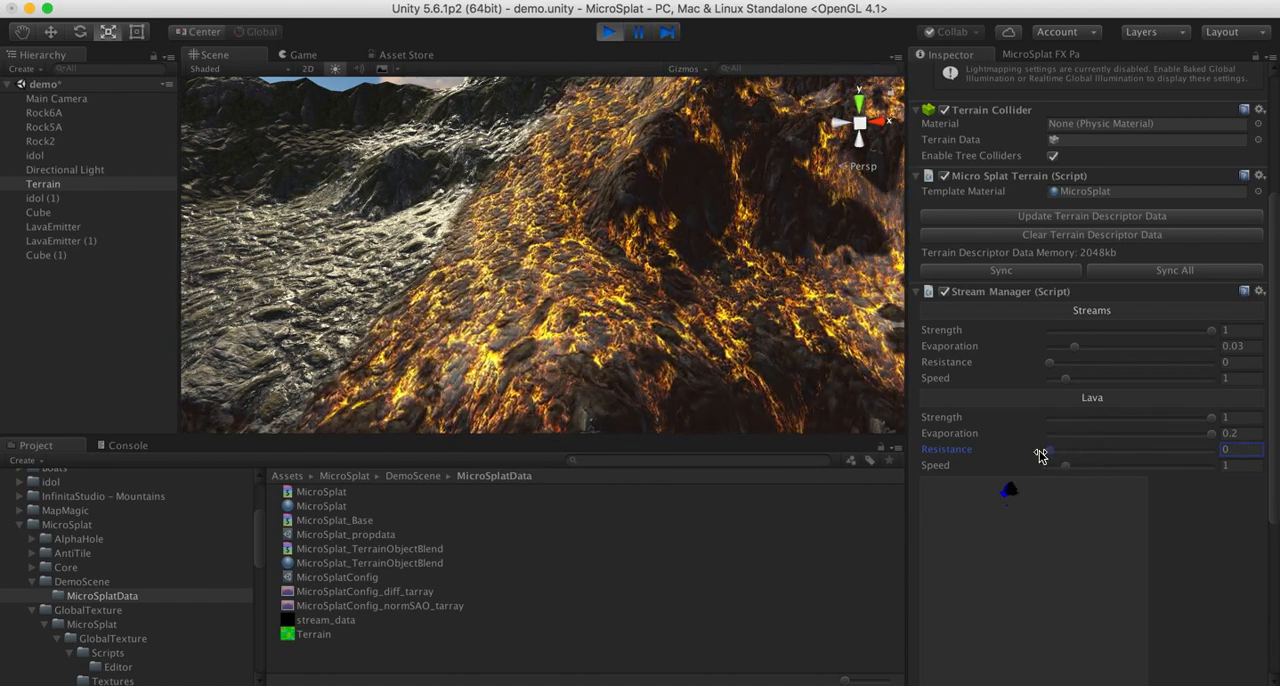
pyautogui.keyDown('alt'); pyautogui.moveTo(790, 260); pyautogui.dragTo(656, 252); pyautogui.keyUp('alt')
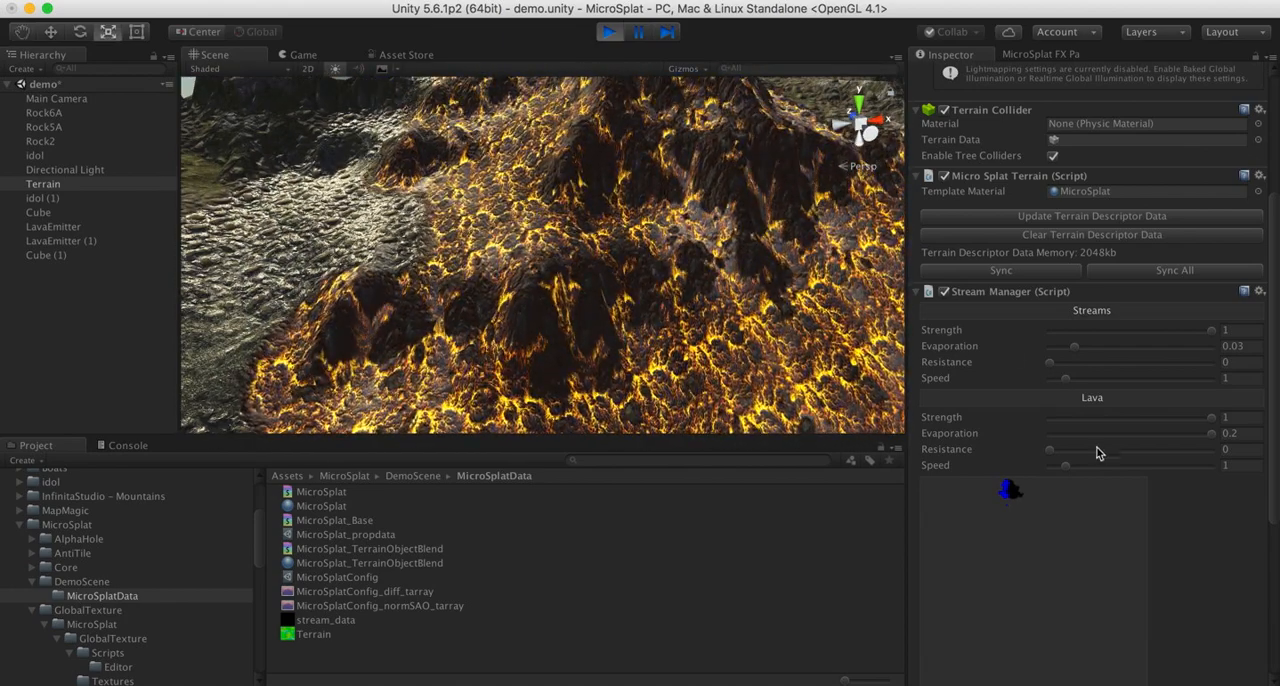
pyautogui.moveTo(1094, 449); pyautogui.dragTo(1124, 456)
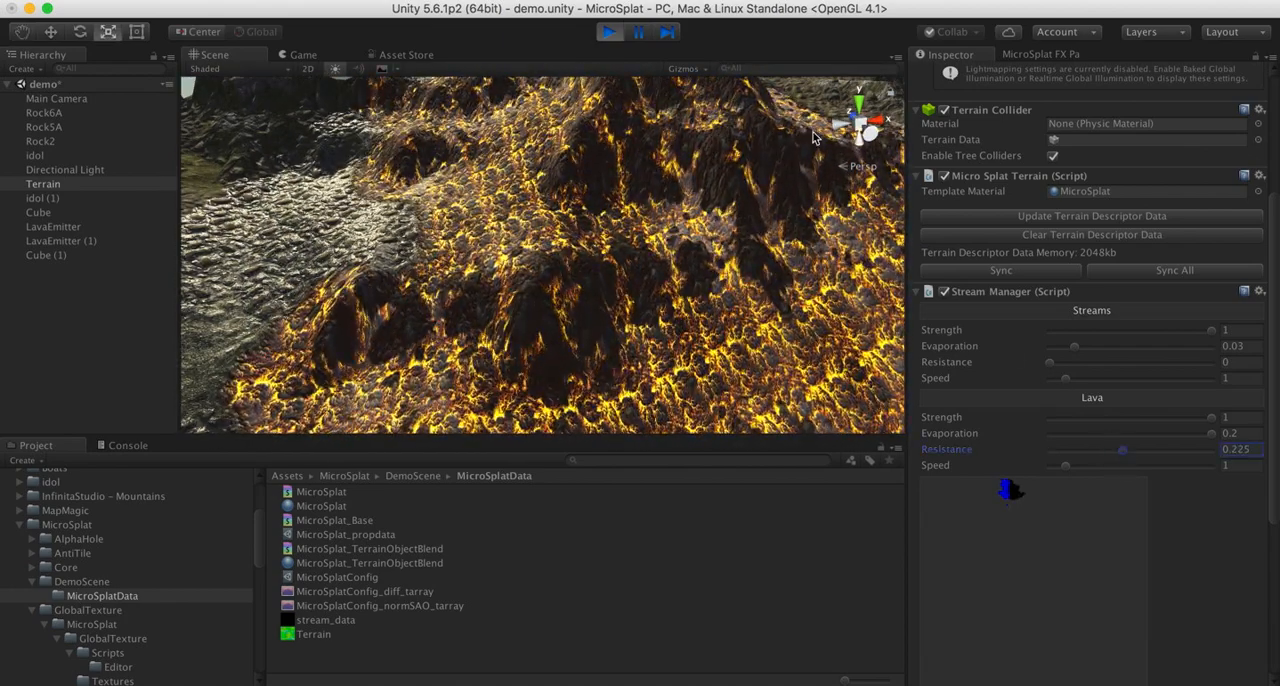
# - Exit Play mode, set the Lava Speed to 10 in the Stream Manager, and run the scene again
pyautogui.click(608, 32)
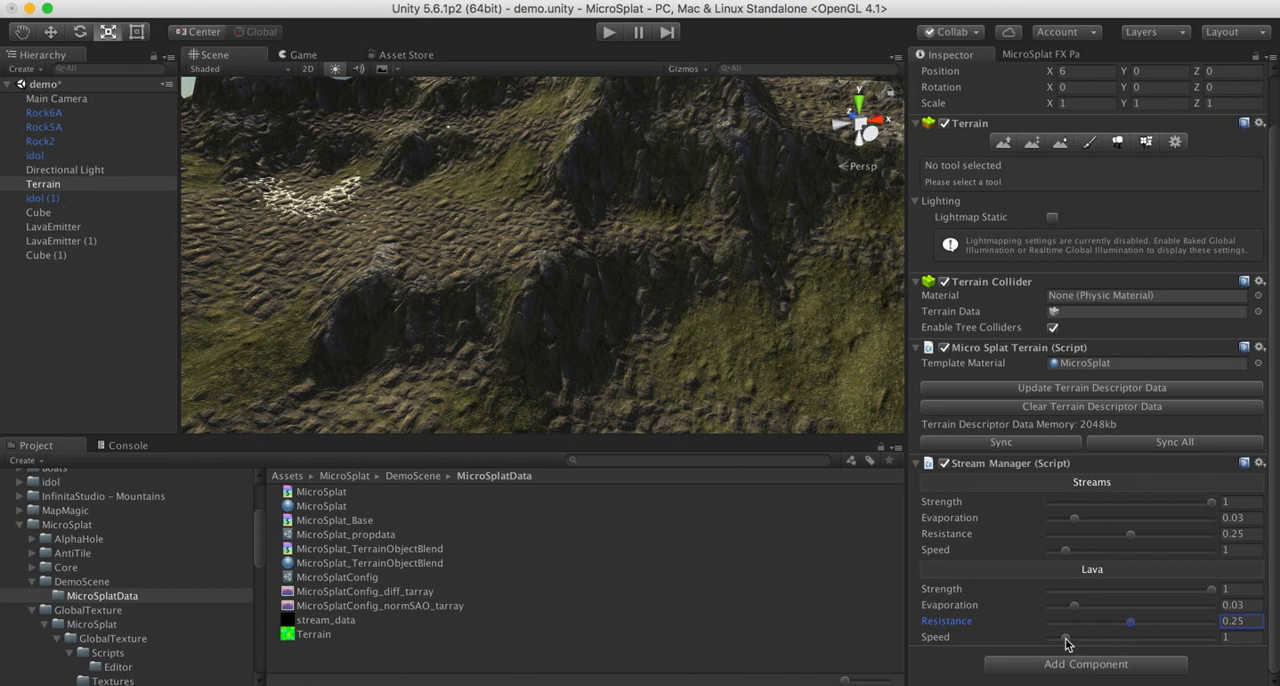
pyautogui.moveTo(1066, 642); pyautogui.dragTo(1228, 642)
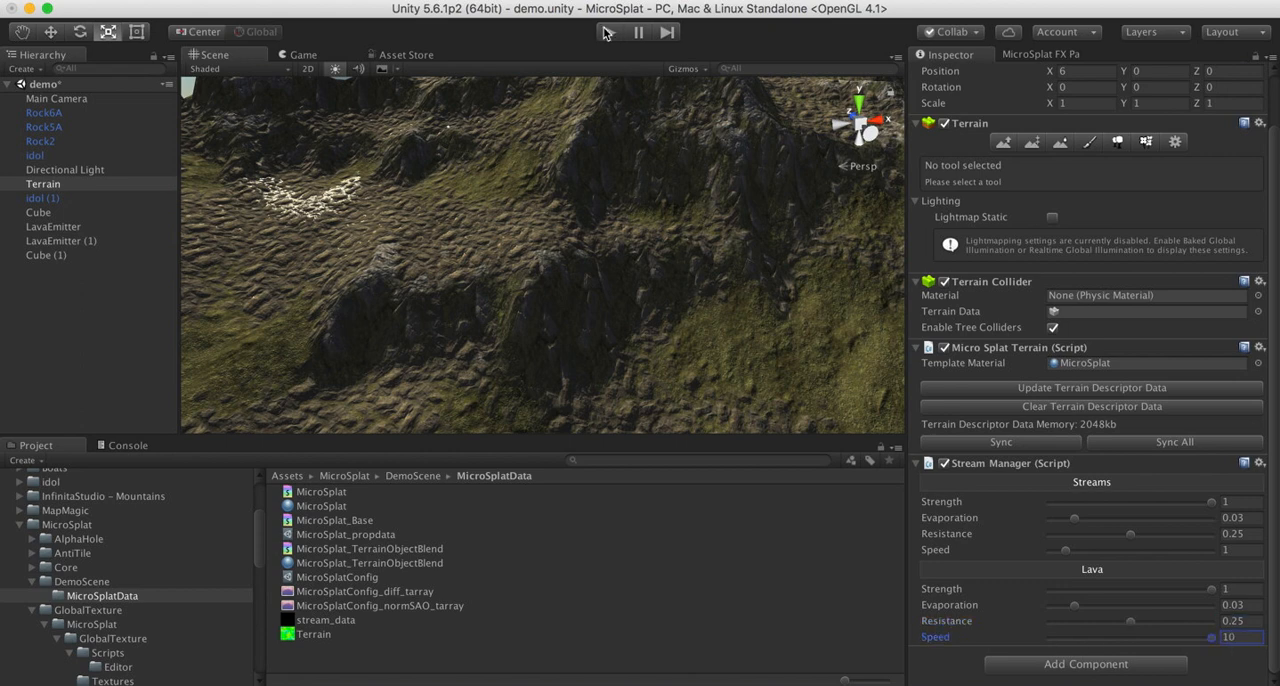
pyautogui.click(605, 32)
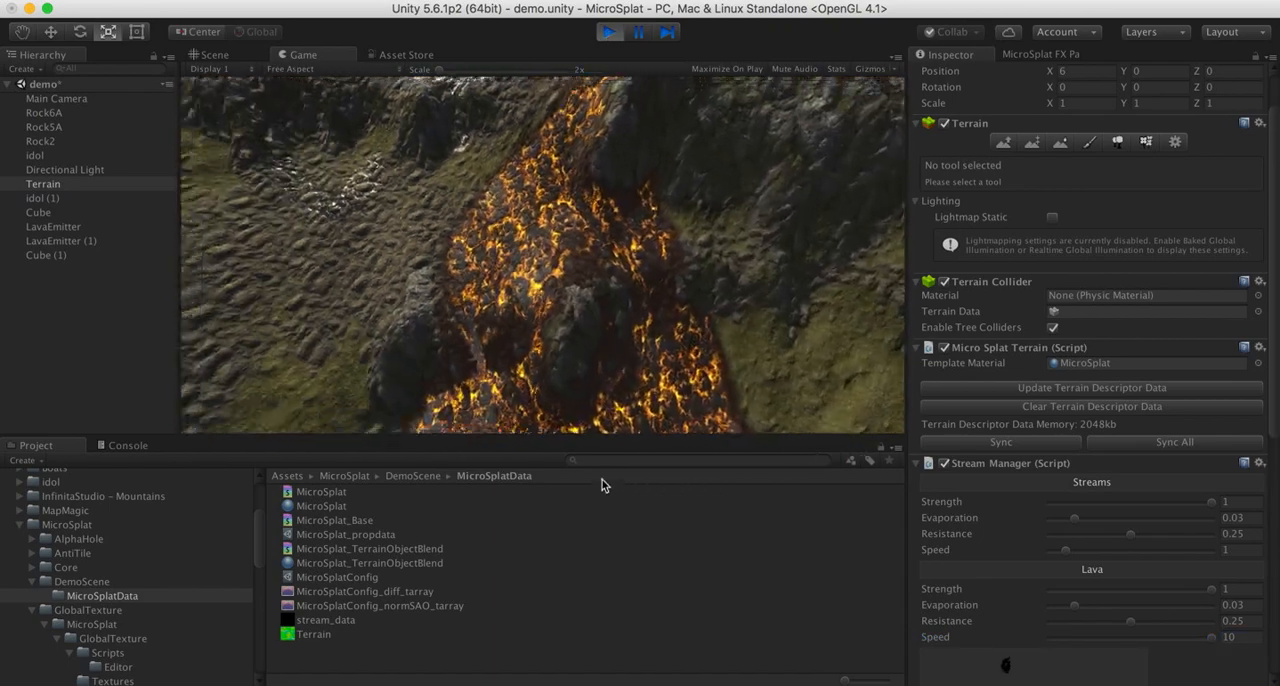
# - Fly the game camera around the lava flow to examine how it spreads over the rocks at the higher speed
pyautogui.press('w')
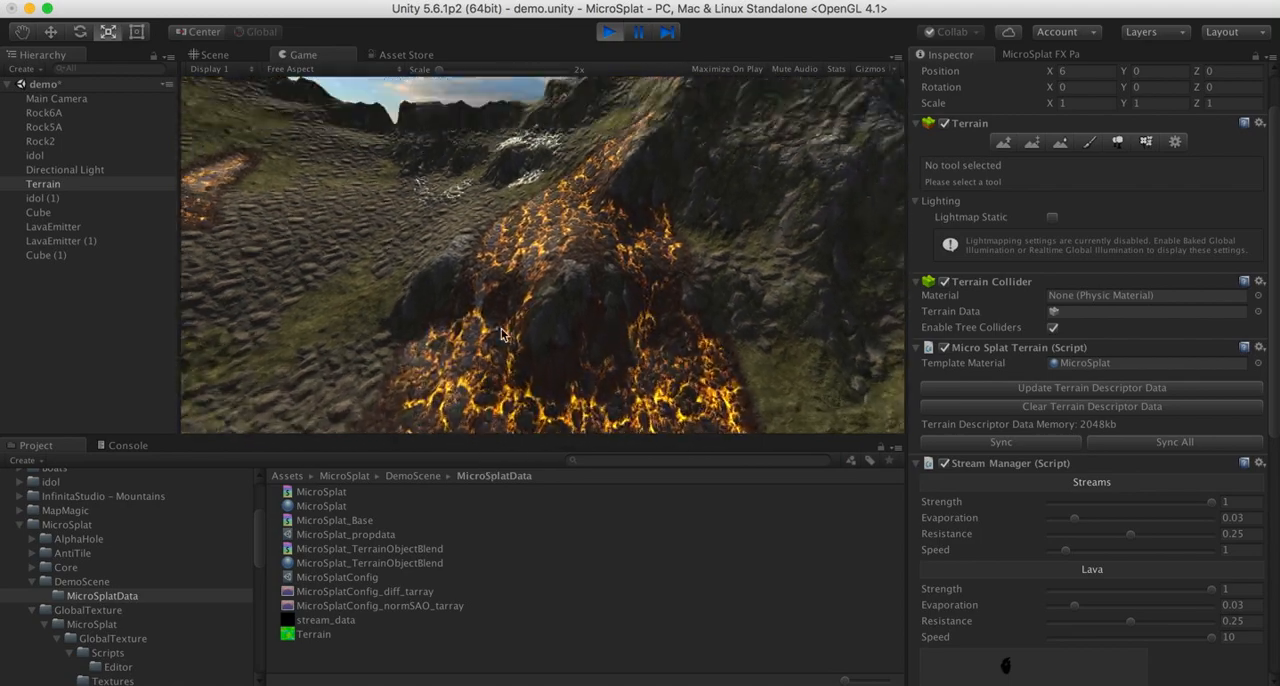
pyautogui.press('d')
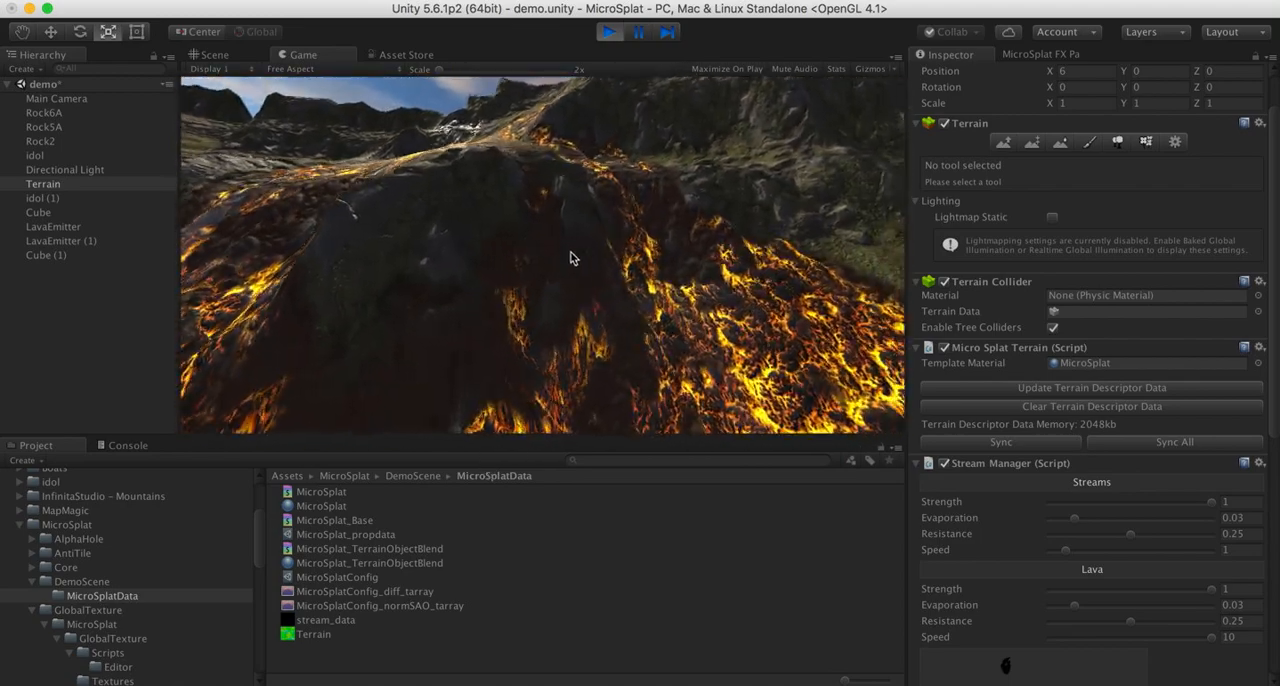
pyautogui.press('s')
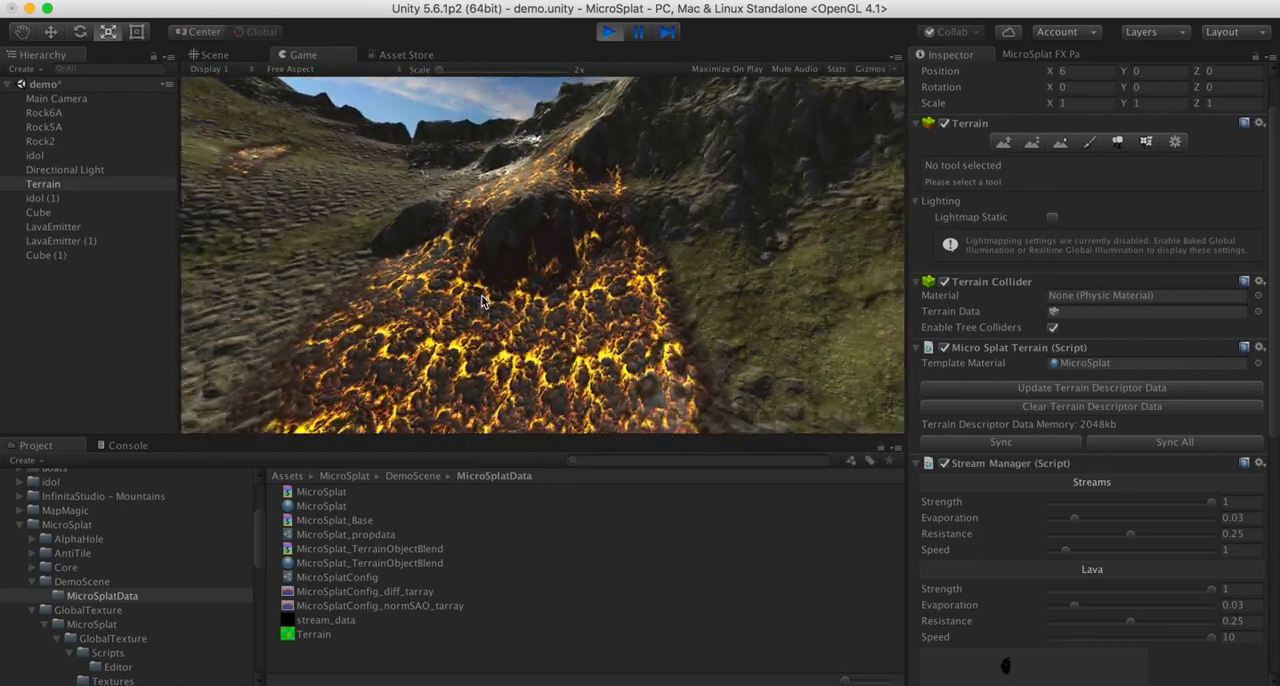
pyautogui.press('w')
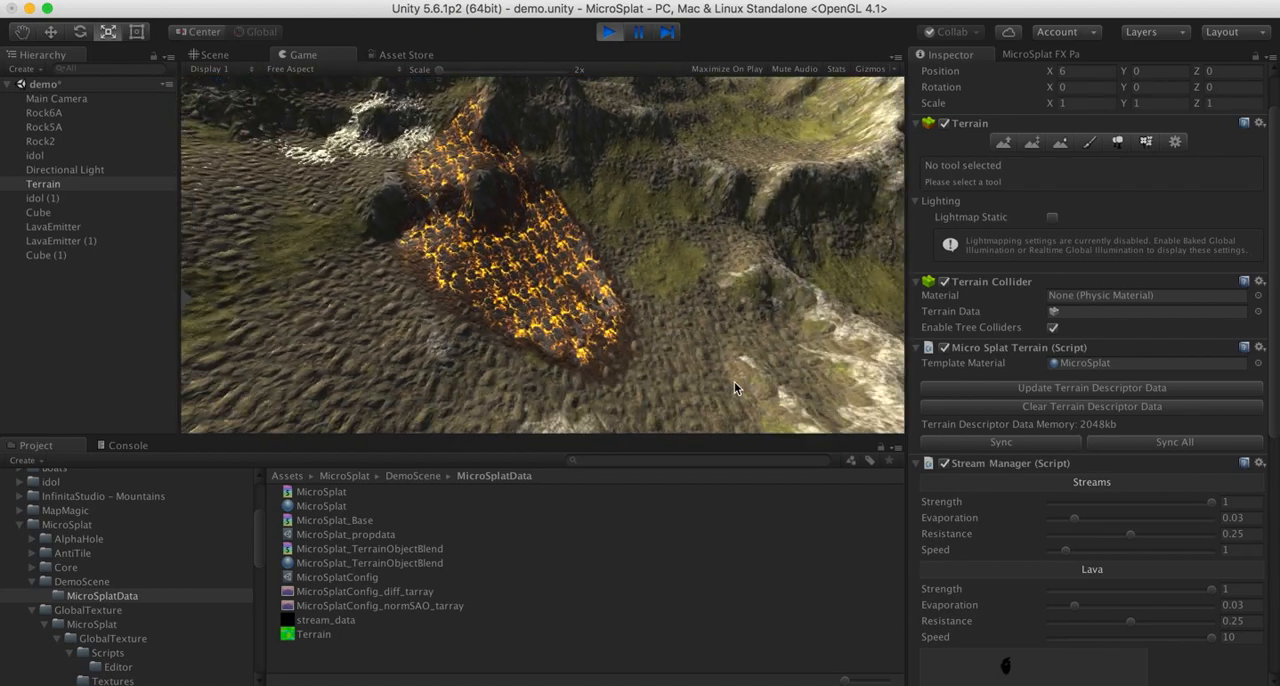
pyautogui.press('w')
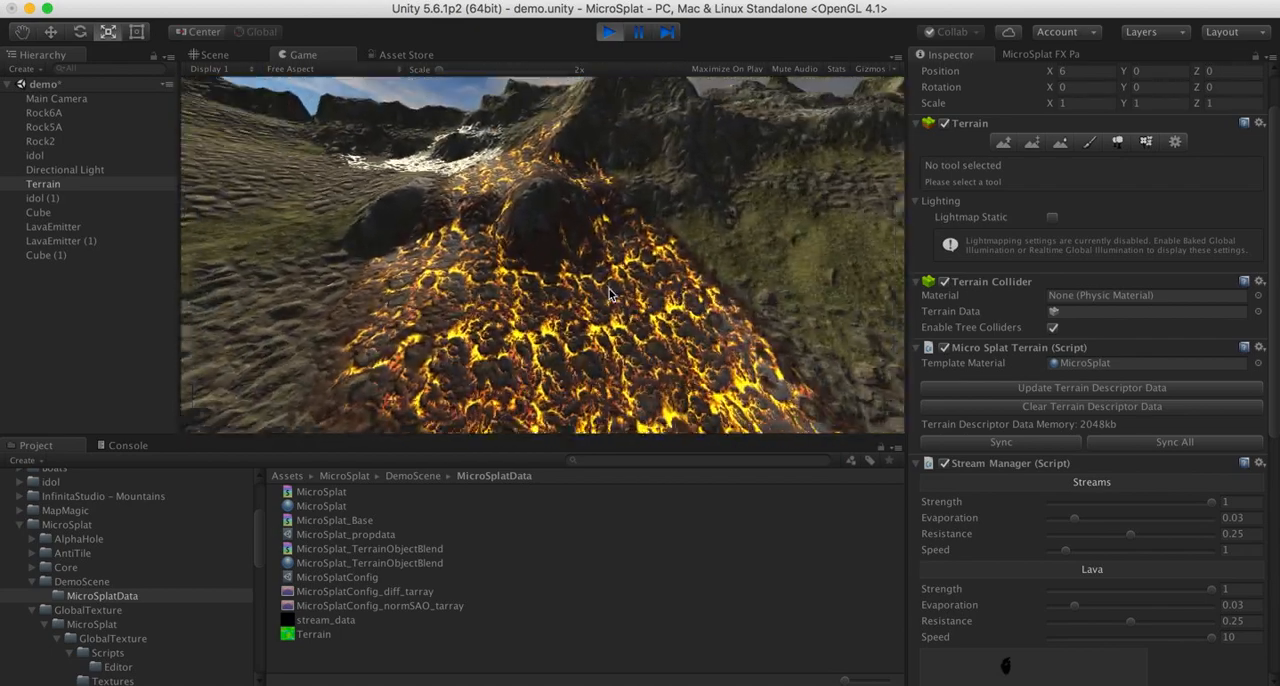
pyautogui.press('w')
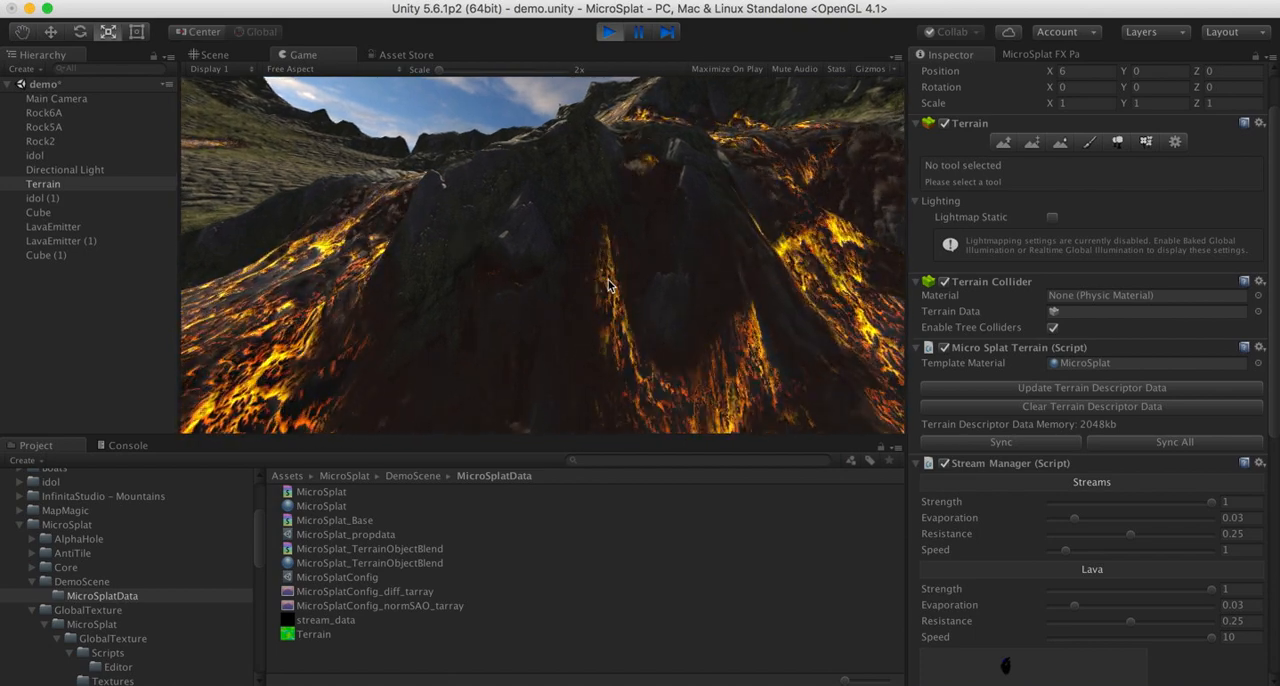
pyautogui.press('w')
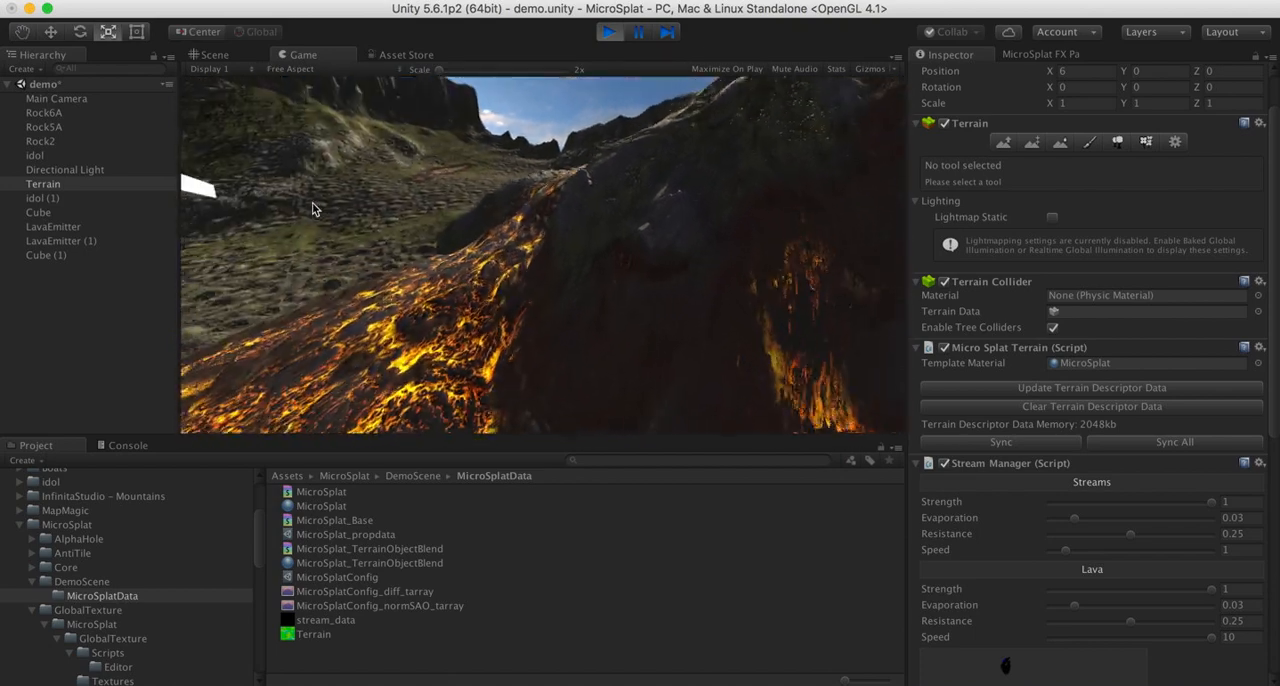
pyautogui.press('s')
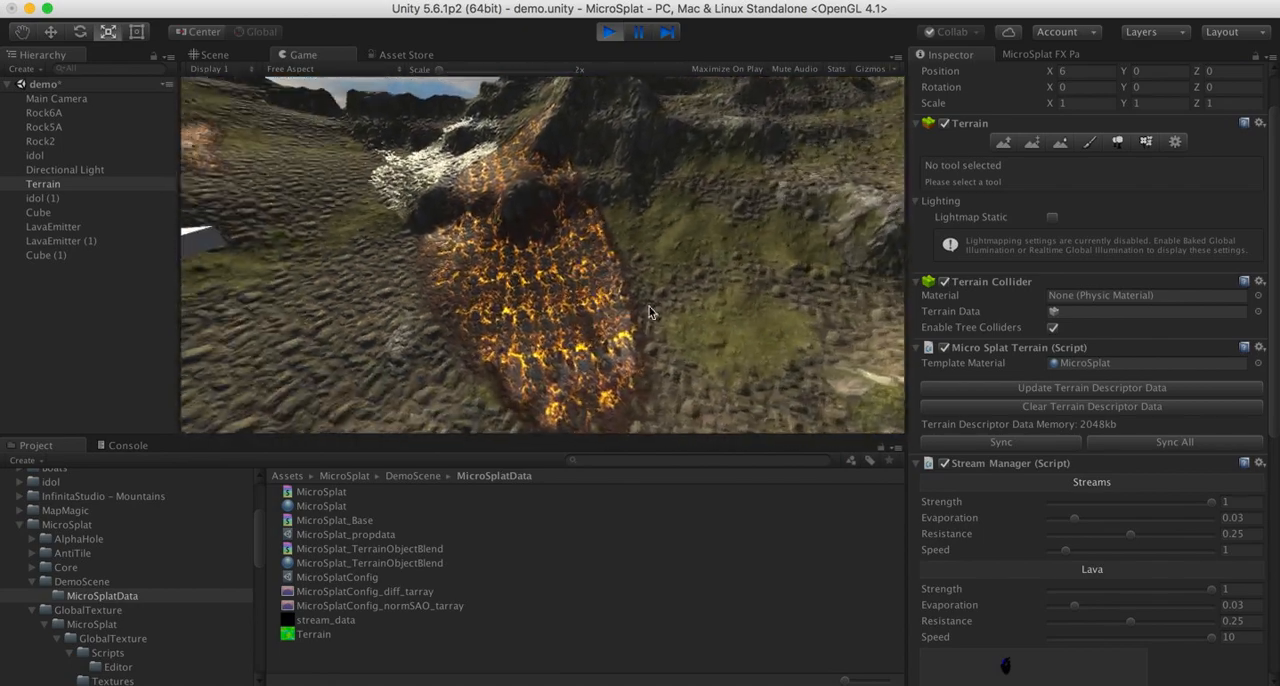
pyautogui.press('w')
# - Examine the water stream and lava surfaces up close in the running game, including the boundary where they meet
pyautogui.press('w')
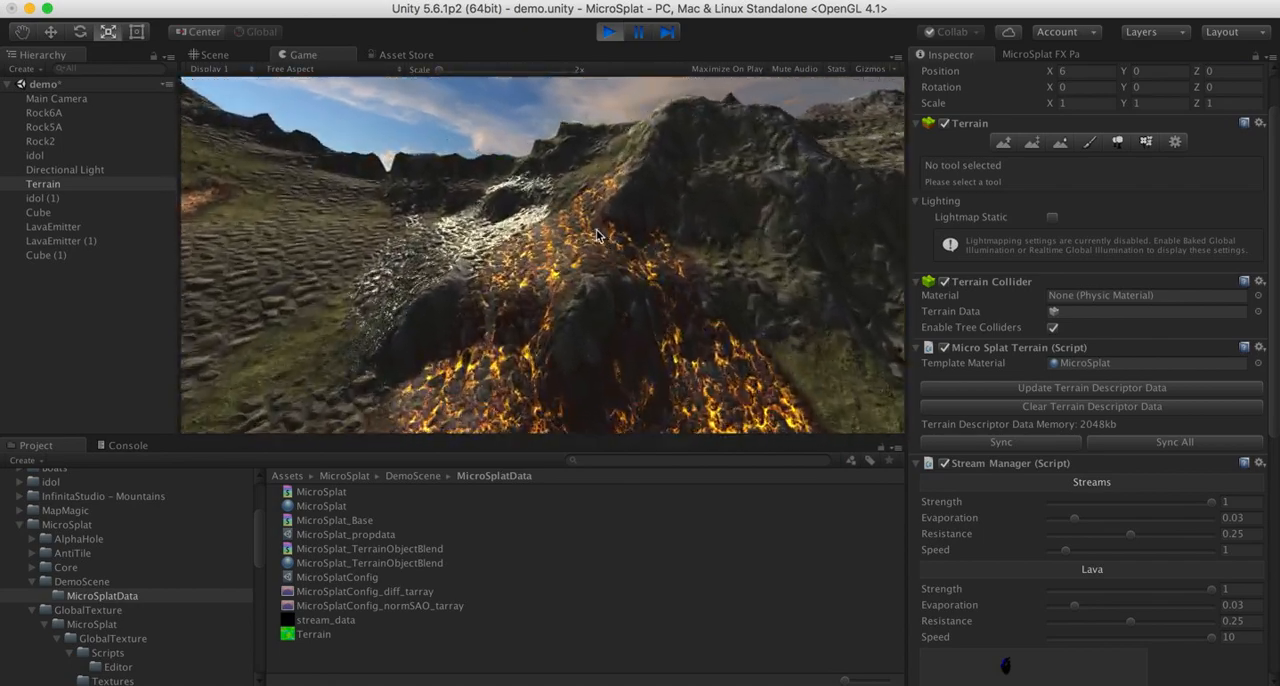
pyautogui.press('w')
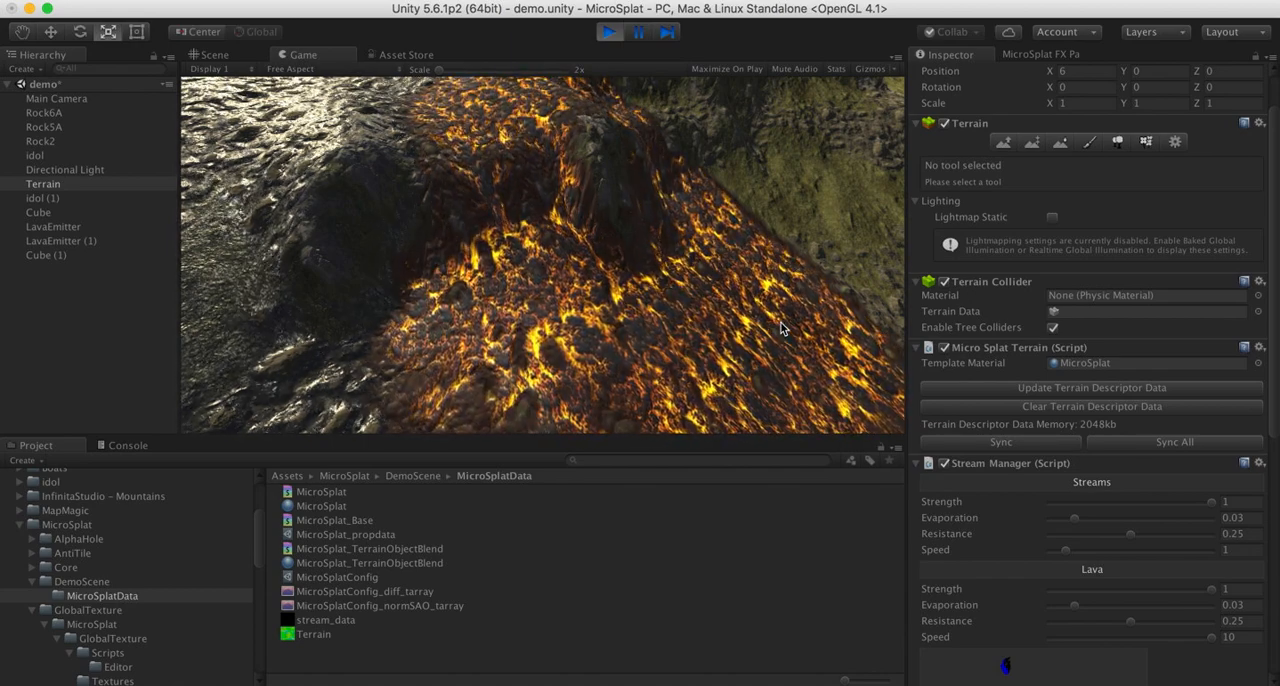
pyautogui.press('w')
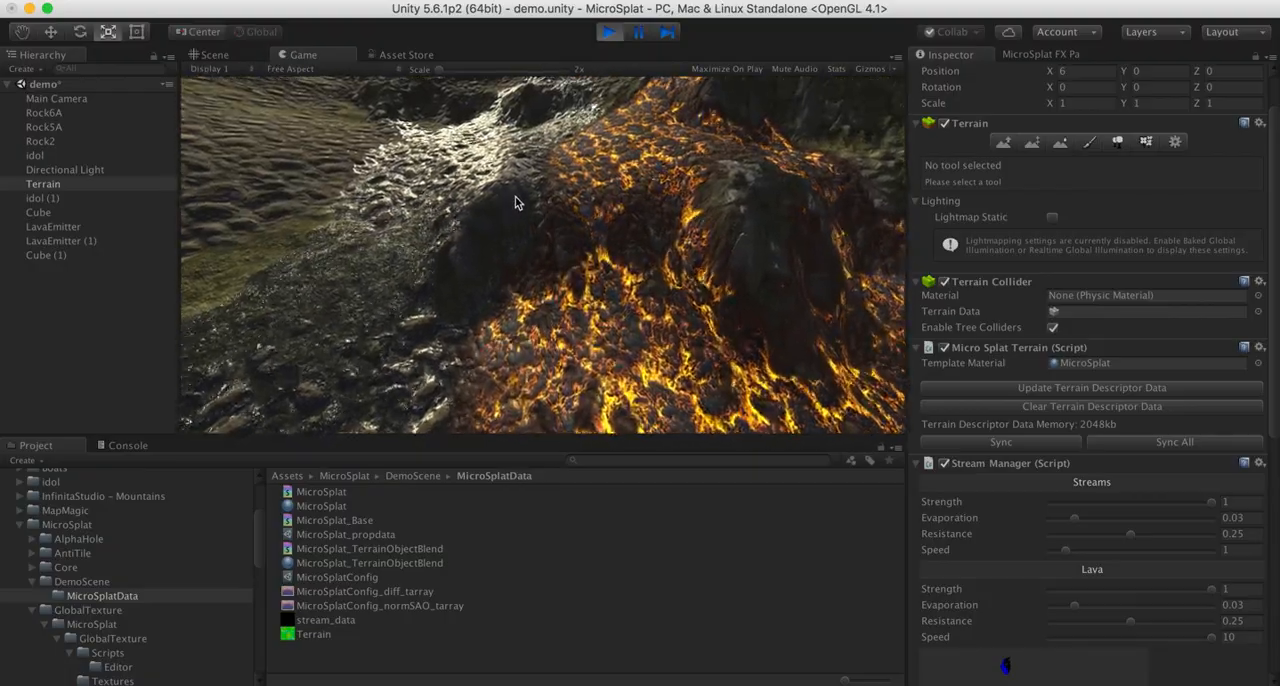
pyautogui.press('w')
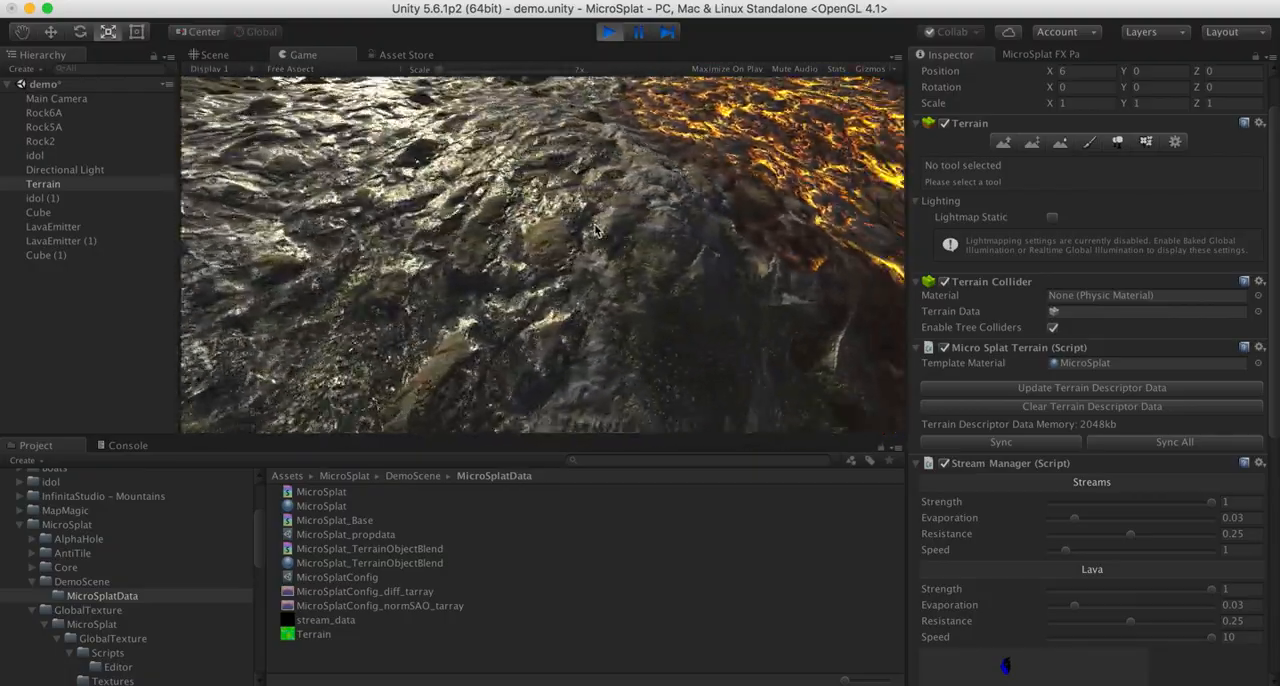
pyautogui.press('s')
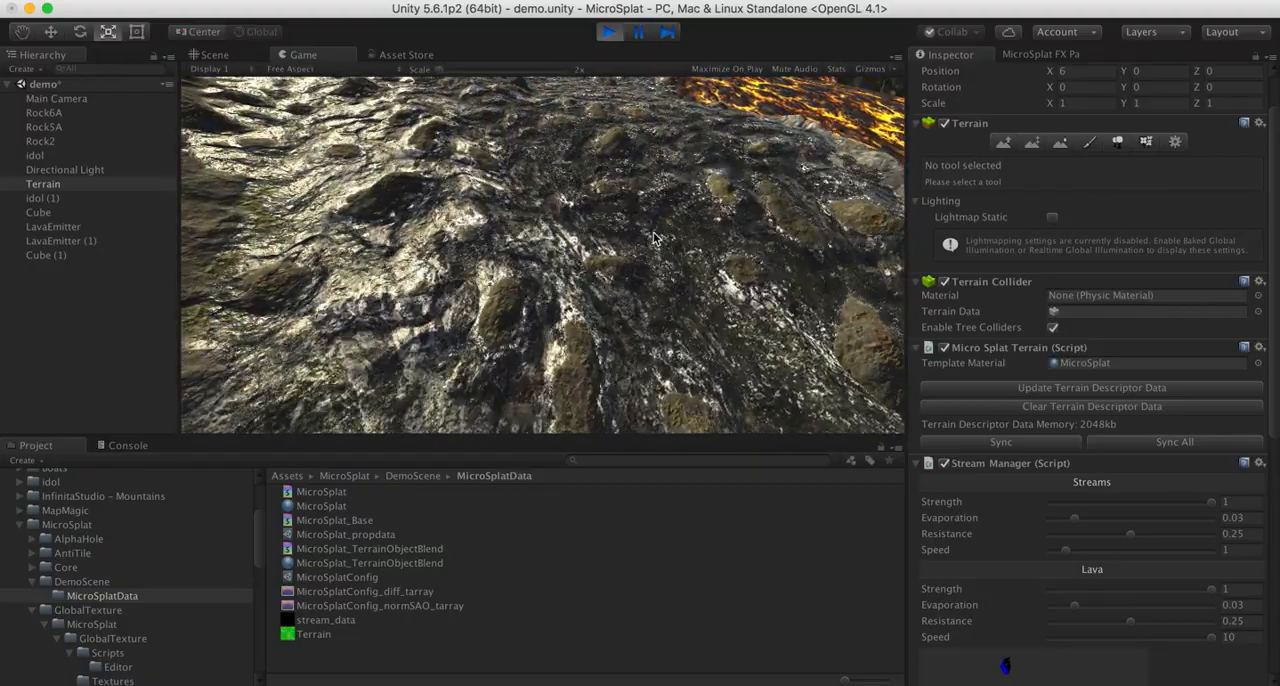
pyautogui.press('s')
pyautogui.press('d')
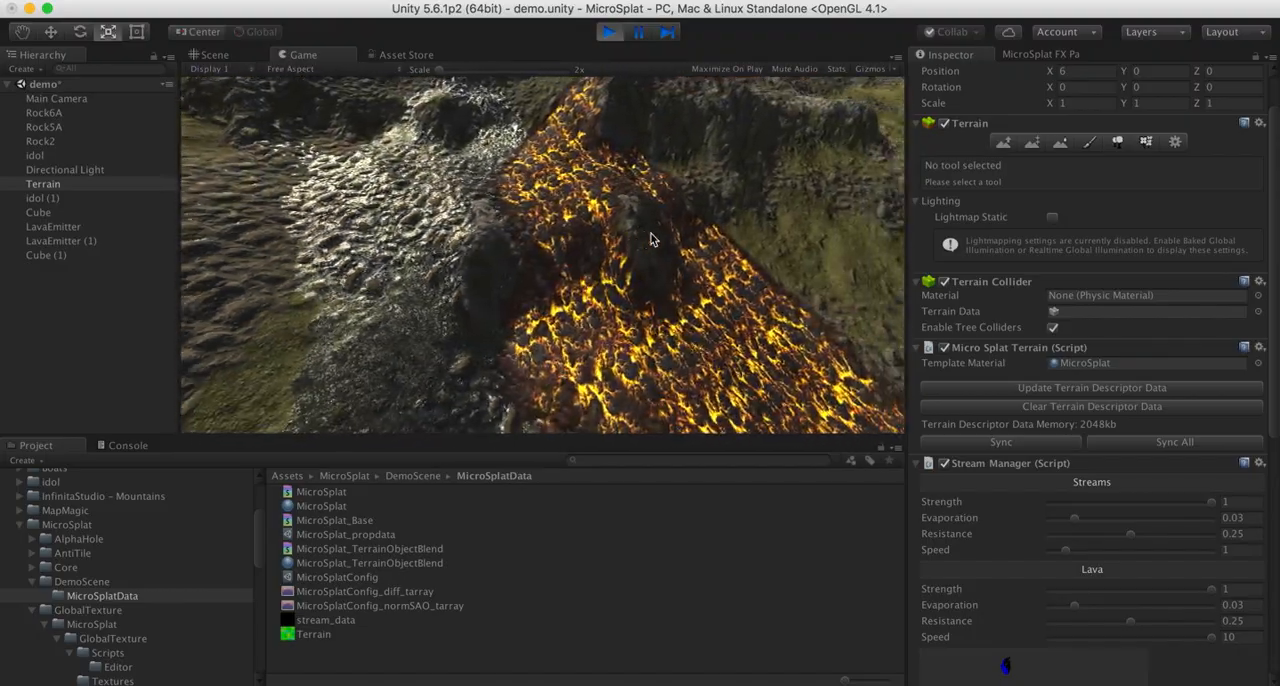
pyautogui.press('w')
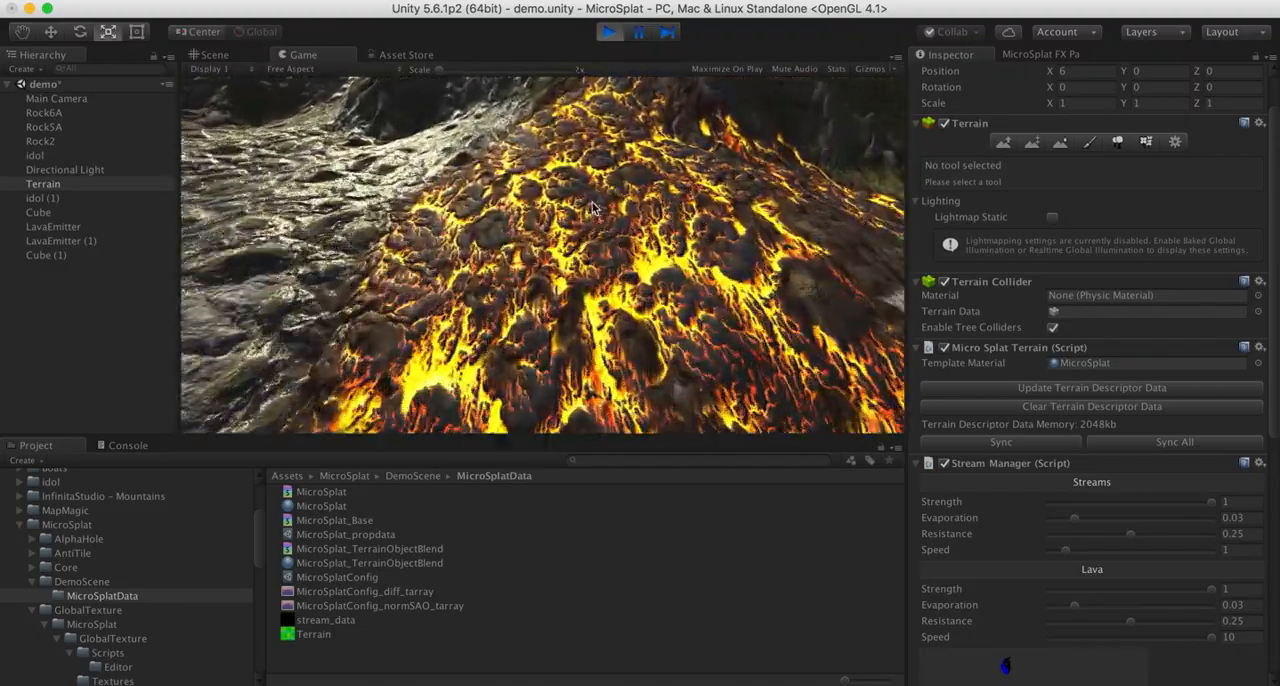
pyautogui.press('w')
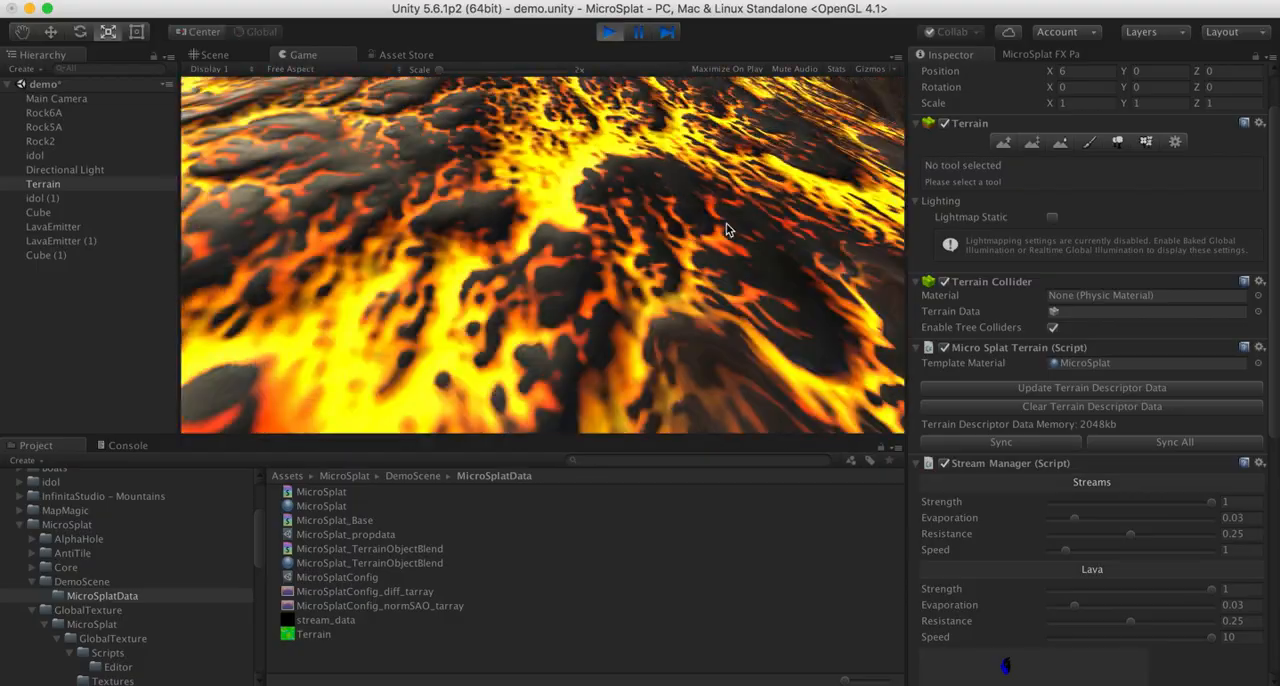
pyautogui.press('s')
pyautogui.press('a')
pyautogui.press('s')
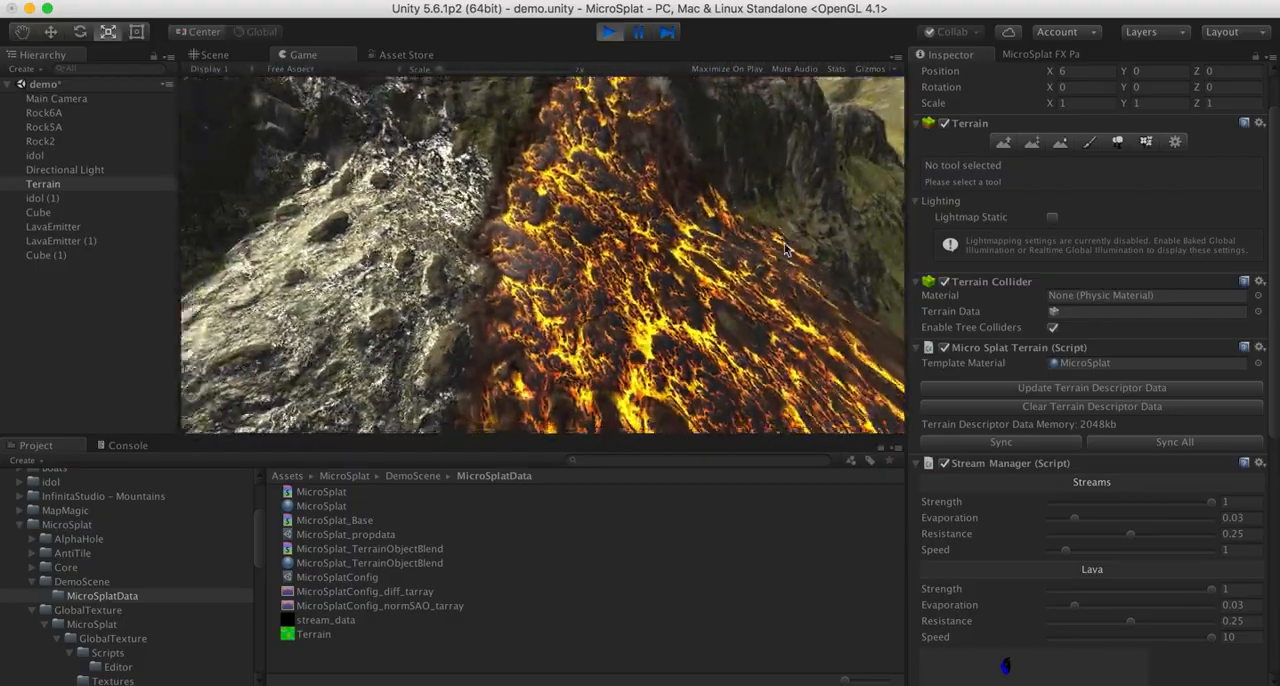
pyautogui.press('d')
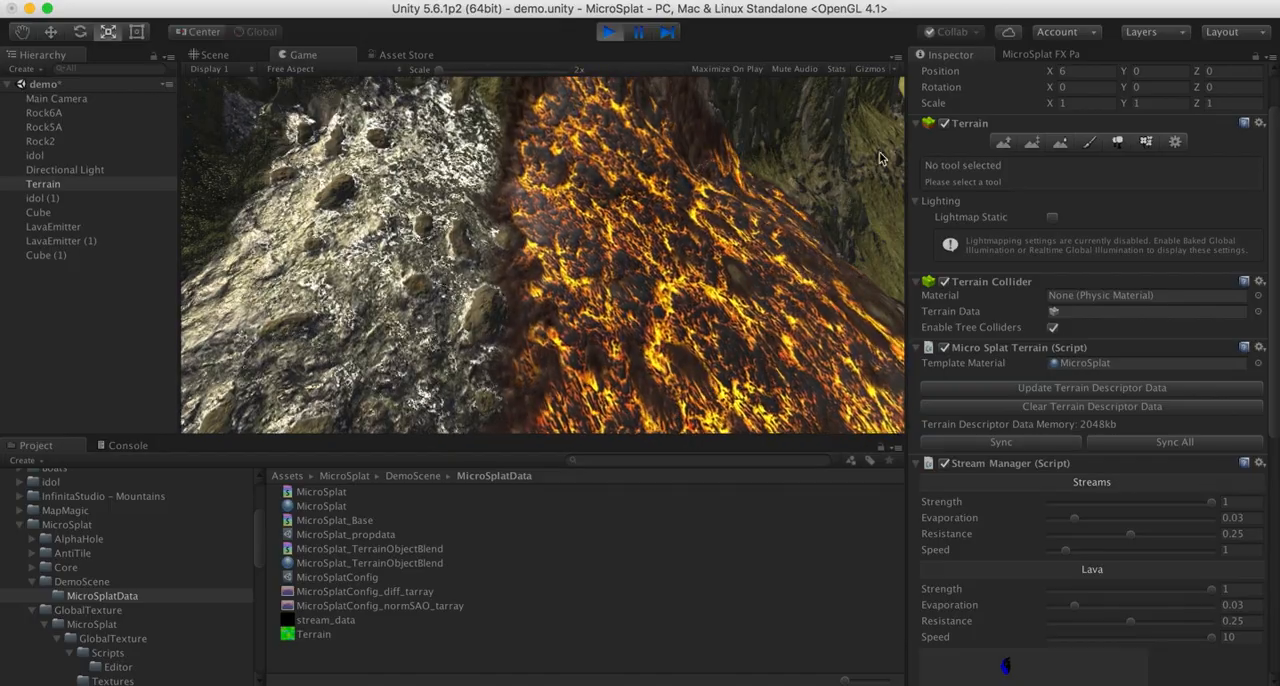
# - Open the lava settings of the MicroSplat template material assigned to the terrain
pyautogui.scroll(2, 1032, 92)
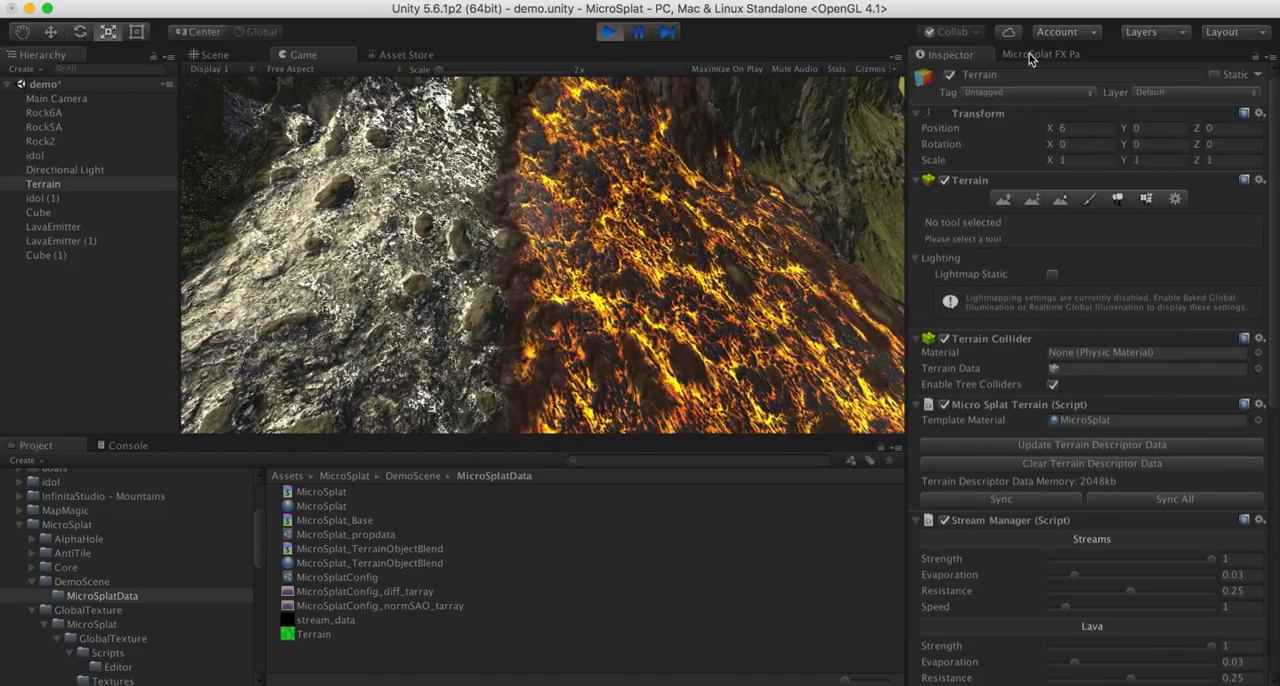
pyautogui.doubleClick(1085, 420)
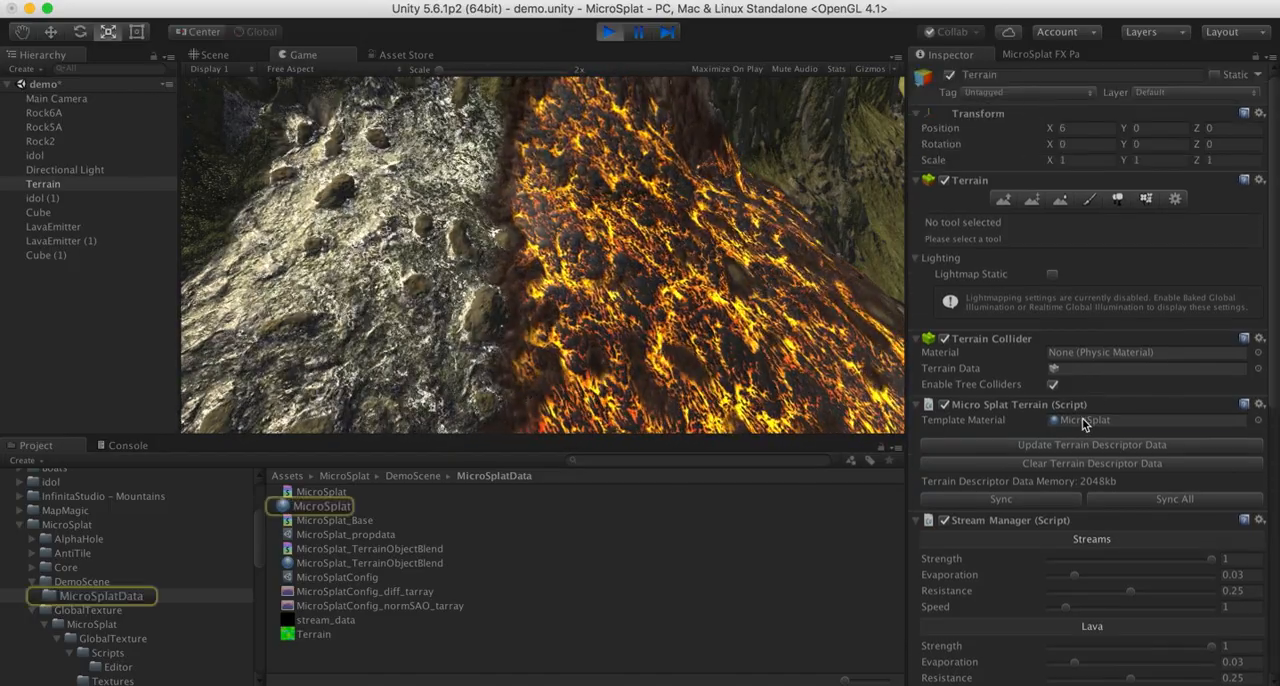
pyautogui.scroll(-15, 1024, 369)
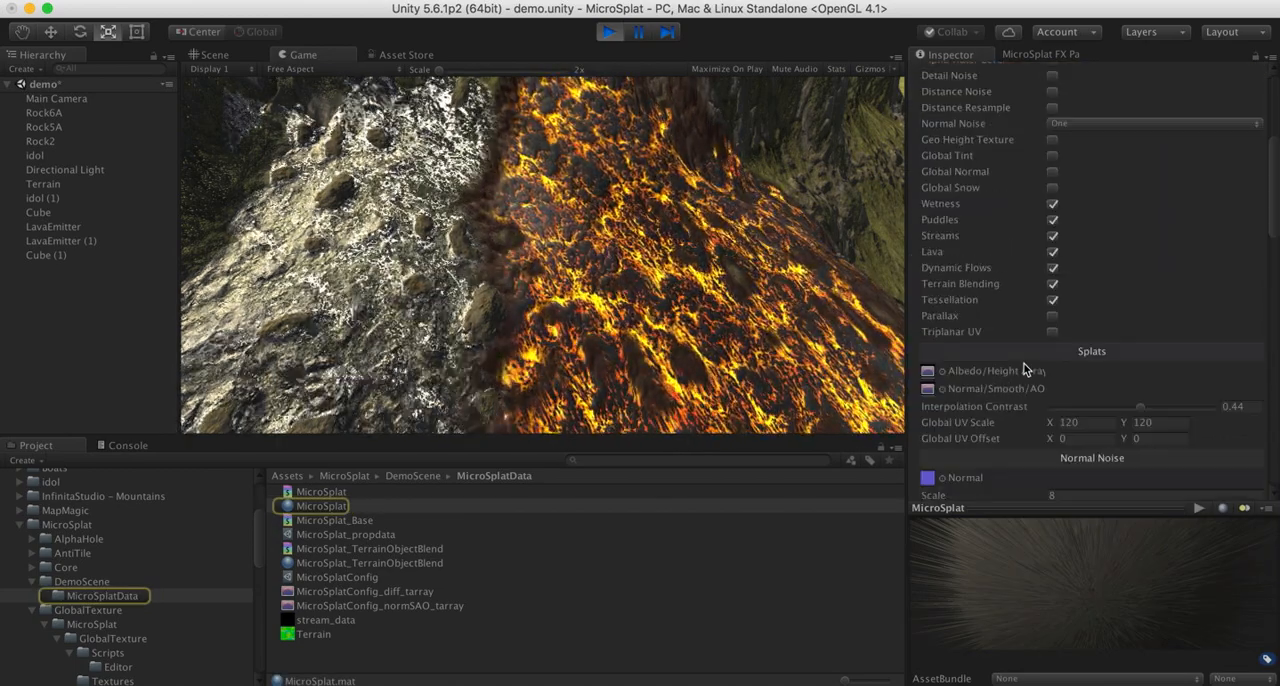
pyautogui.scroll(-10, 1024, 369)
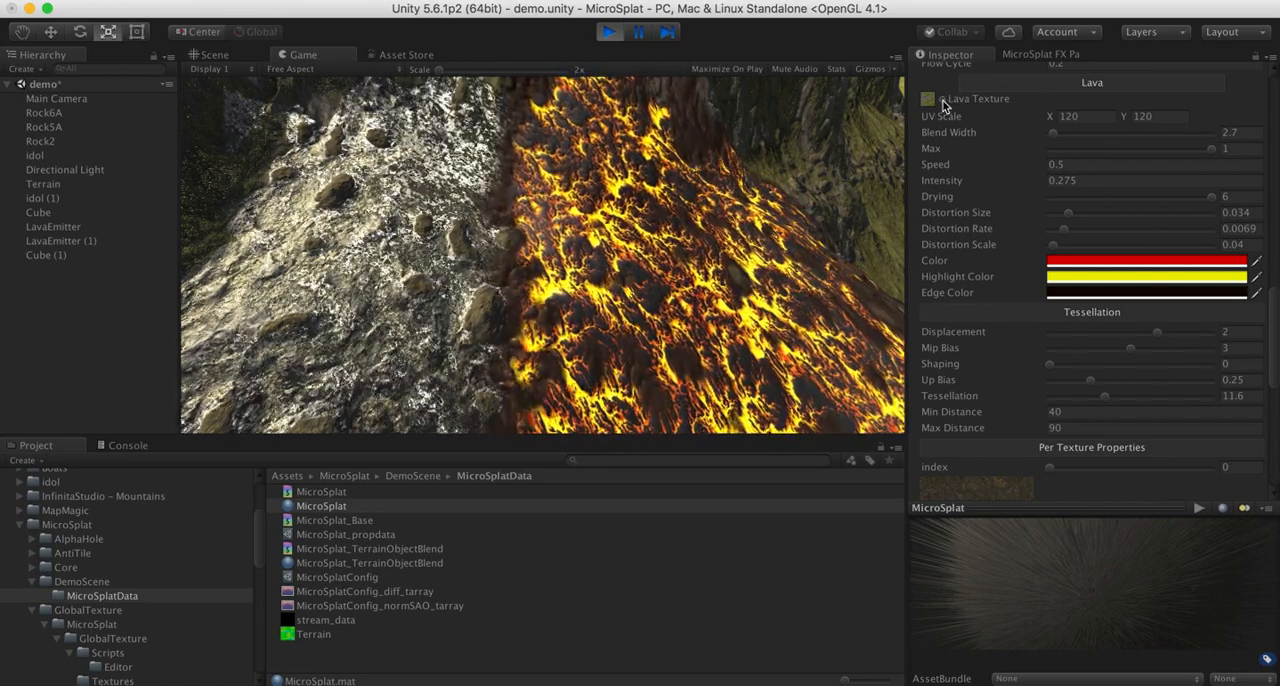
# - Try microsplat_def_lava_02 as the Lava Texture, and switch back to microsplat_def_lava_01
pyautogui.click(943, 101)
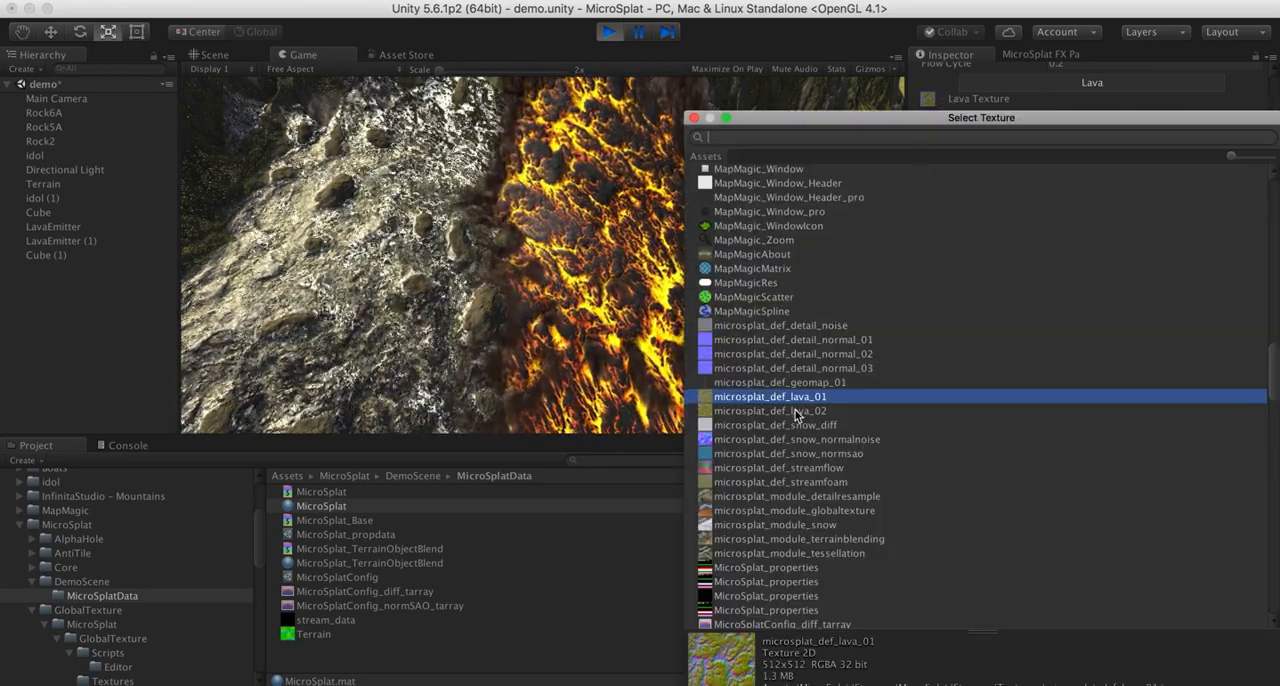
pyautogui.doubleClick(799, 413)
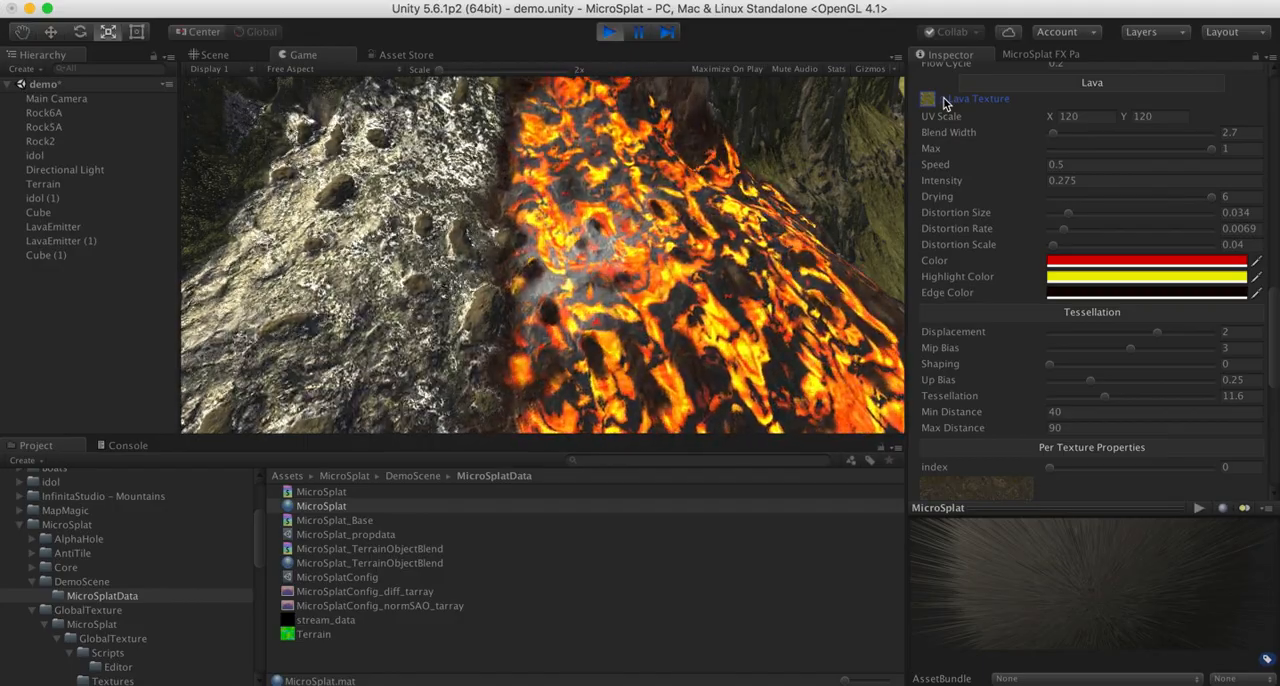
pyautogui.click(945, 103)
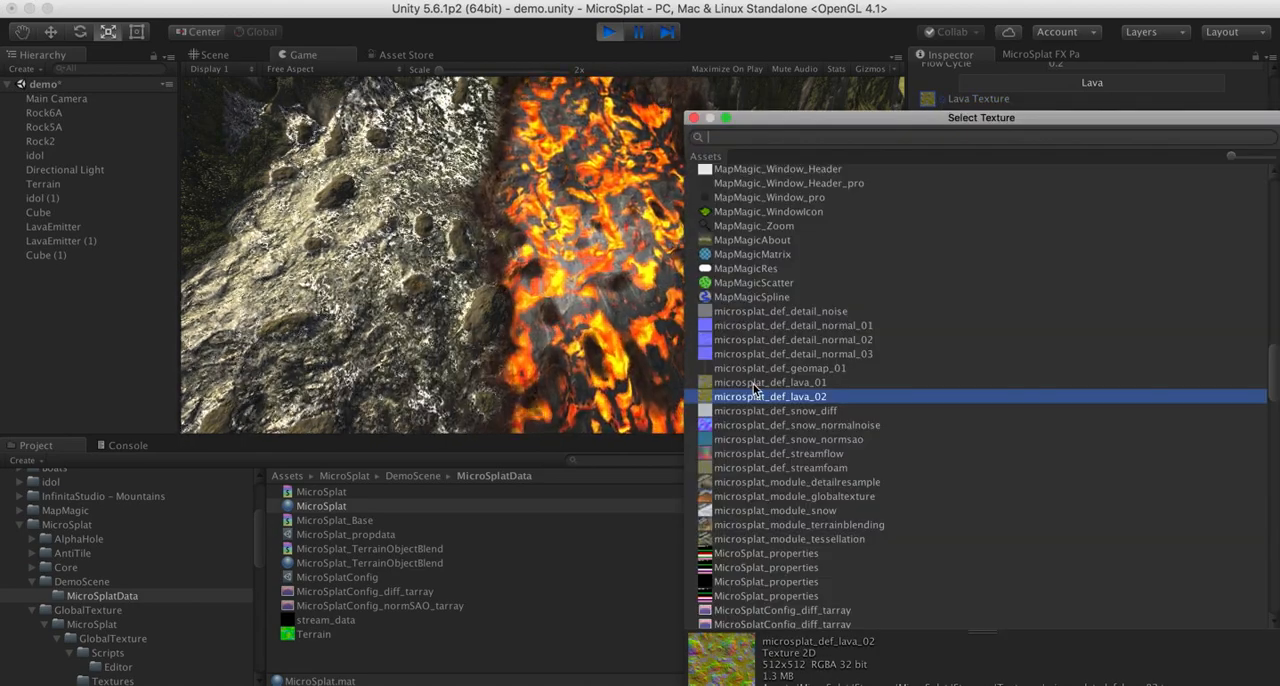
pyautogui.doubleClick(755, 385)
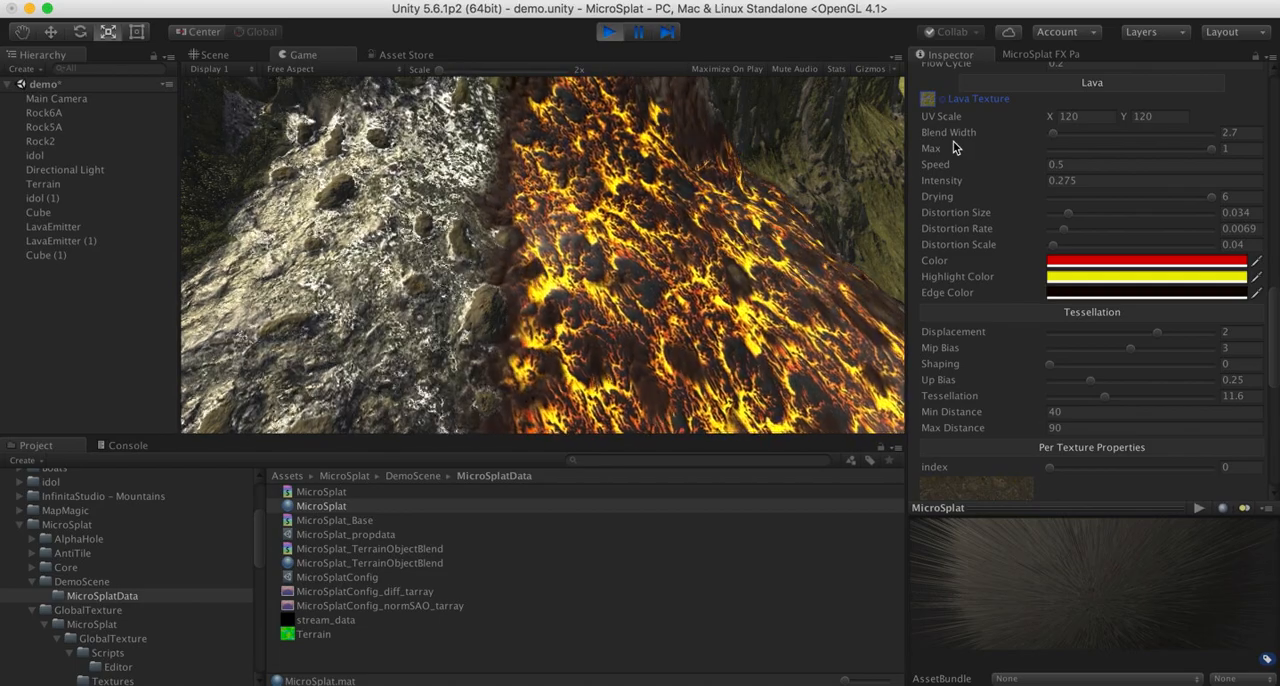
# - Vary the lava Blend Width up to about 27, ending at 5, and lower Max to about 0.48 before restoring it to 1
pyautogui.click(1080, 116)
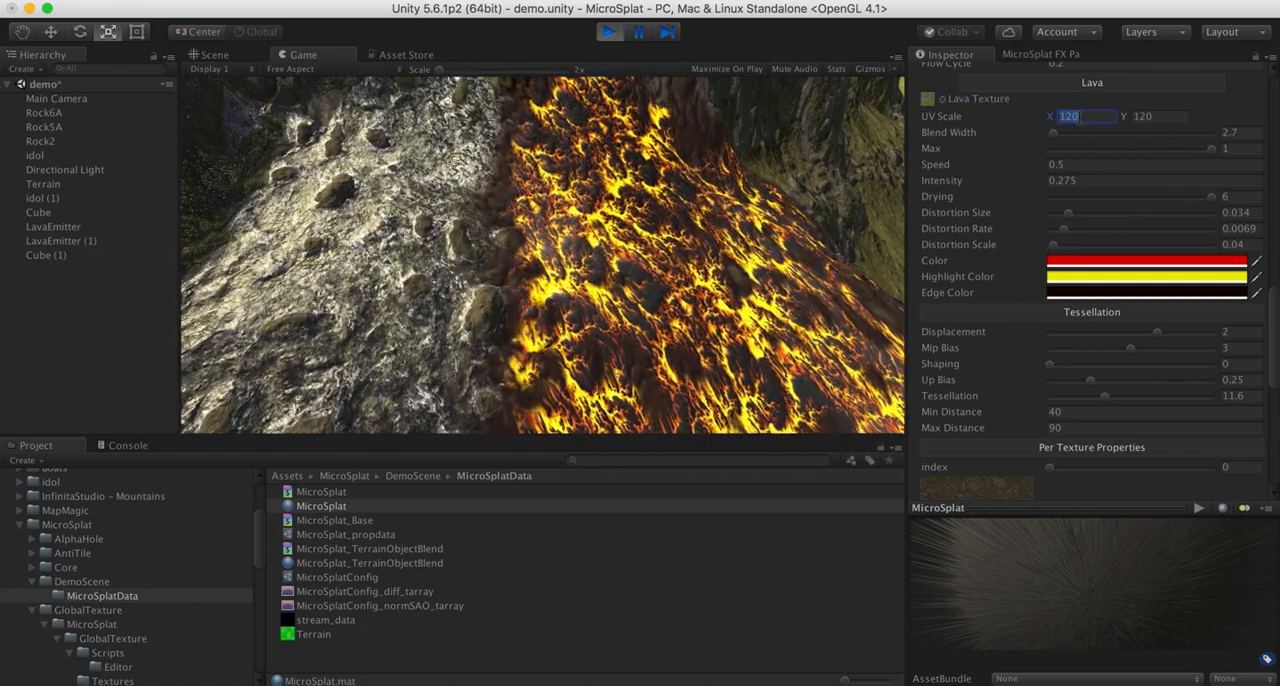
pyautogui.moveTo(1058, 135); pyautogui.dragTo(1106, 145)
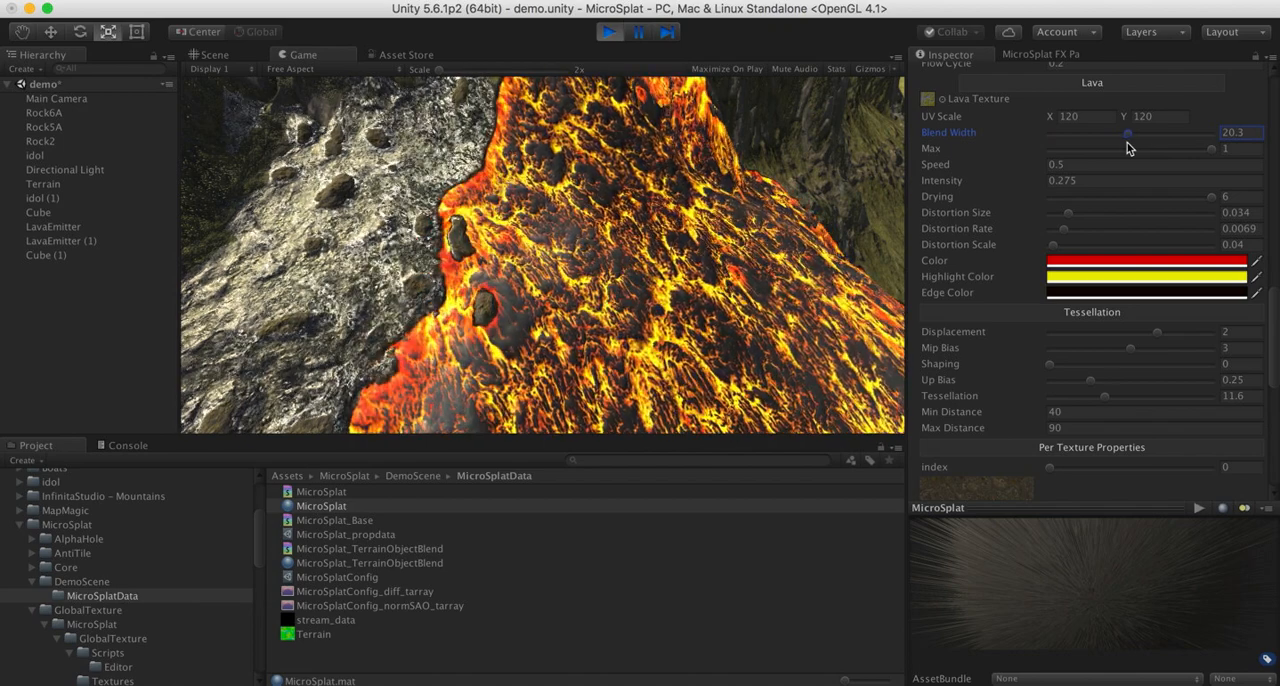
pyautogui.moveTo(1078, 138); pyautogui.dragTo(1063, 136)
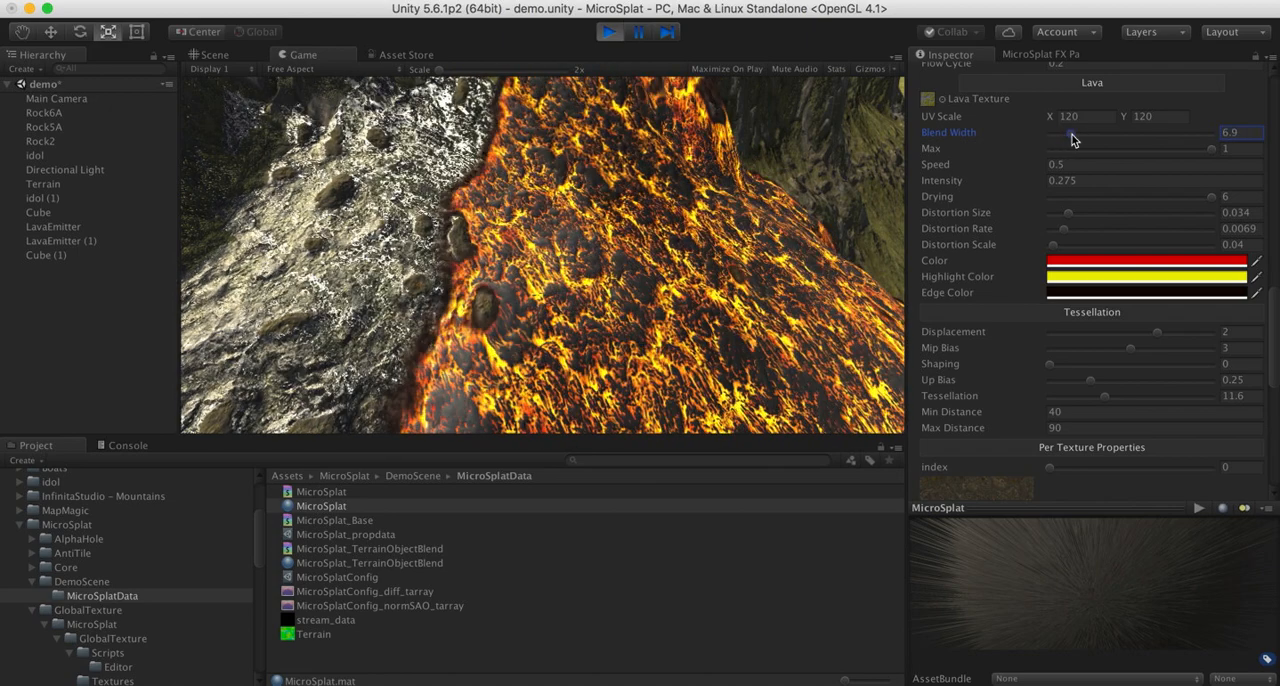
pyautogui.moveTo(1073, 139); pyautogui.dragTo(1118, 141)
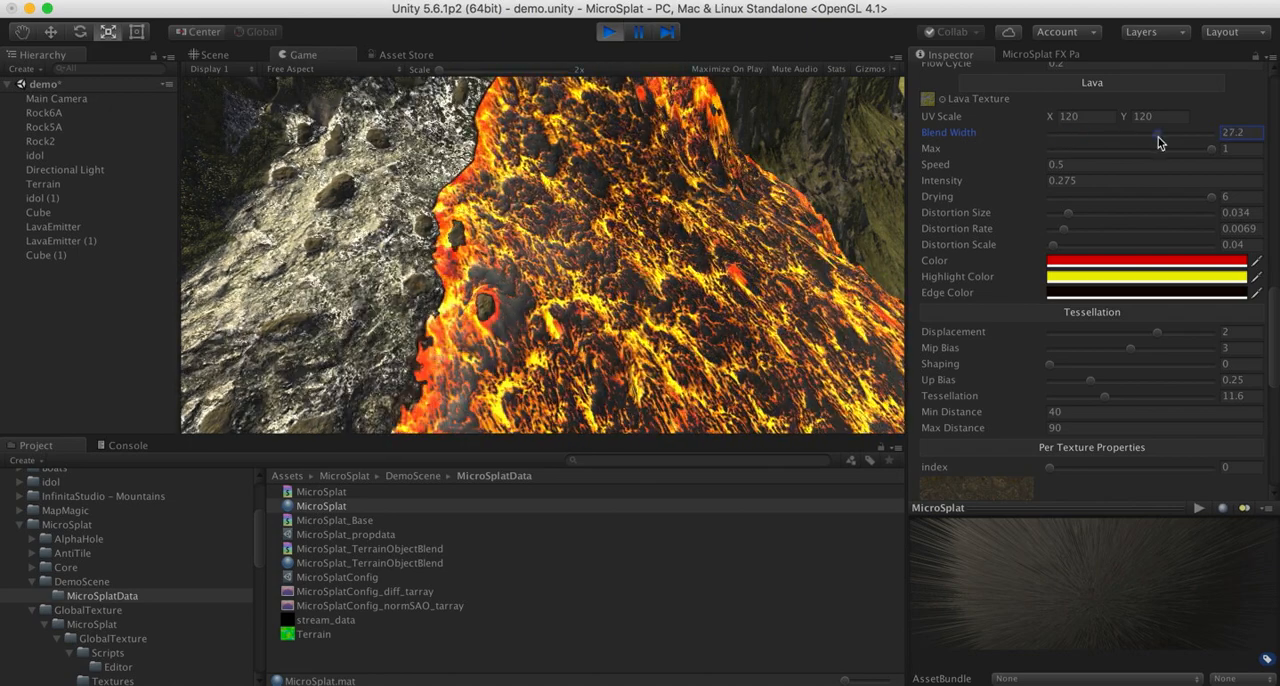
pyautogui.moveTo(1149, 143); pyautogui.dragTo(1094, 143)
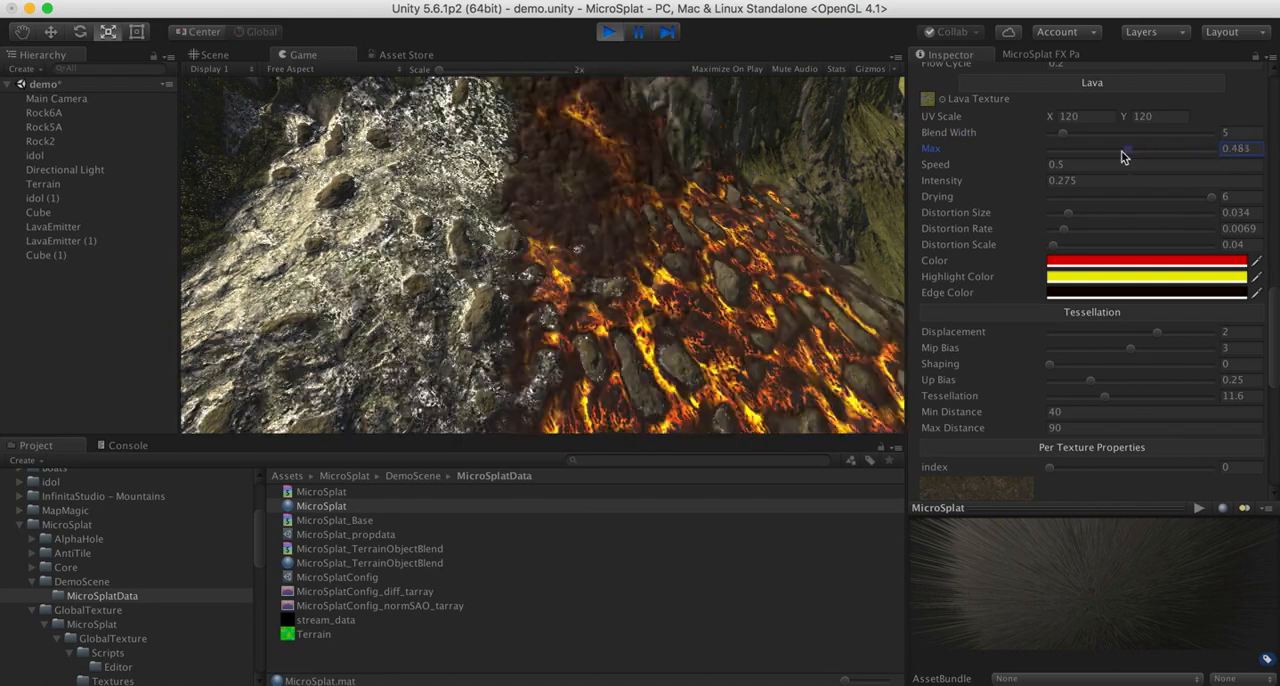
pyautogui.moveTo(1076, 153); pyautogui.dragTo(1234, 157)
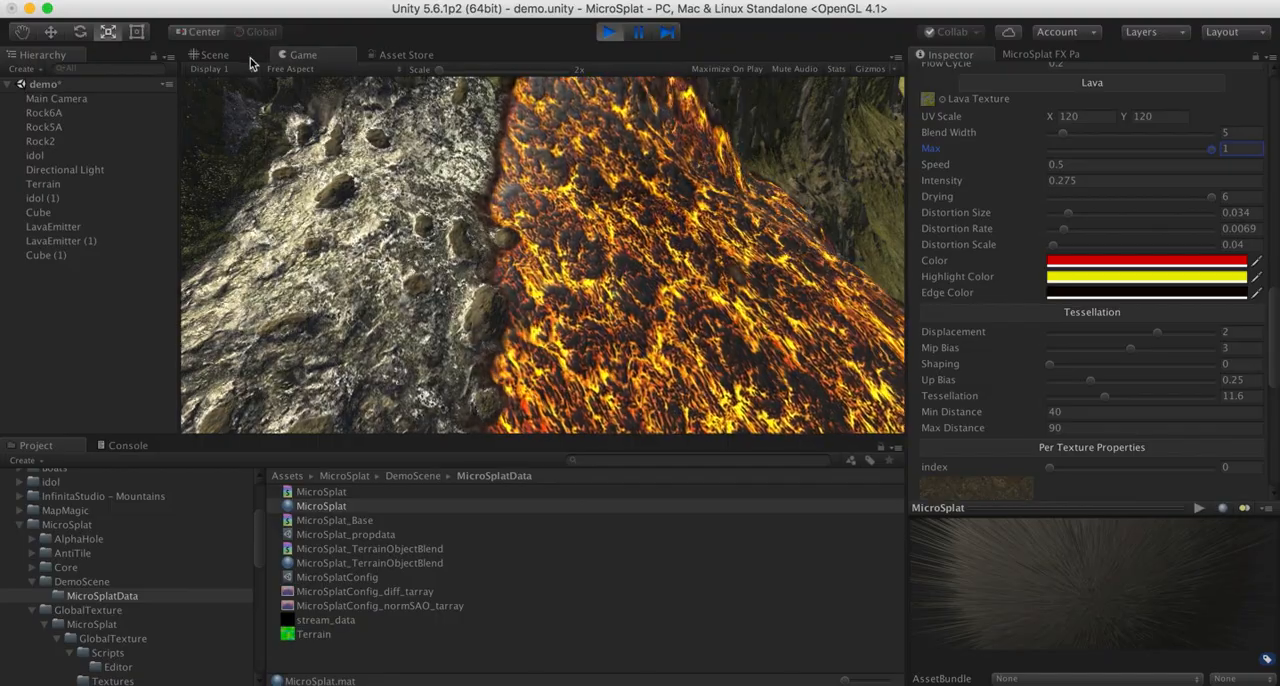
# - Set the lava Intensity to 0.27 and examine the lava surface up close in the Scene view
pyautogui.click(235, 57)
pyautogui.keyDown('alt'); pyautogui.moveTo(532, 230); pyautogui.dragTo(613, 251); pyautogui.keyUp('alt')
pyautogui.moveTo(613, 251); pyautogui.dragTo(620, 252, button='right')
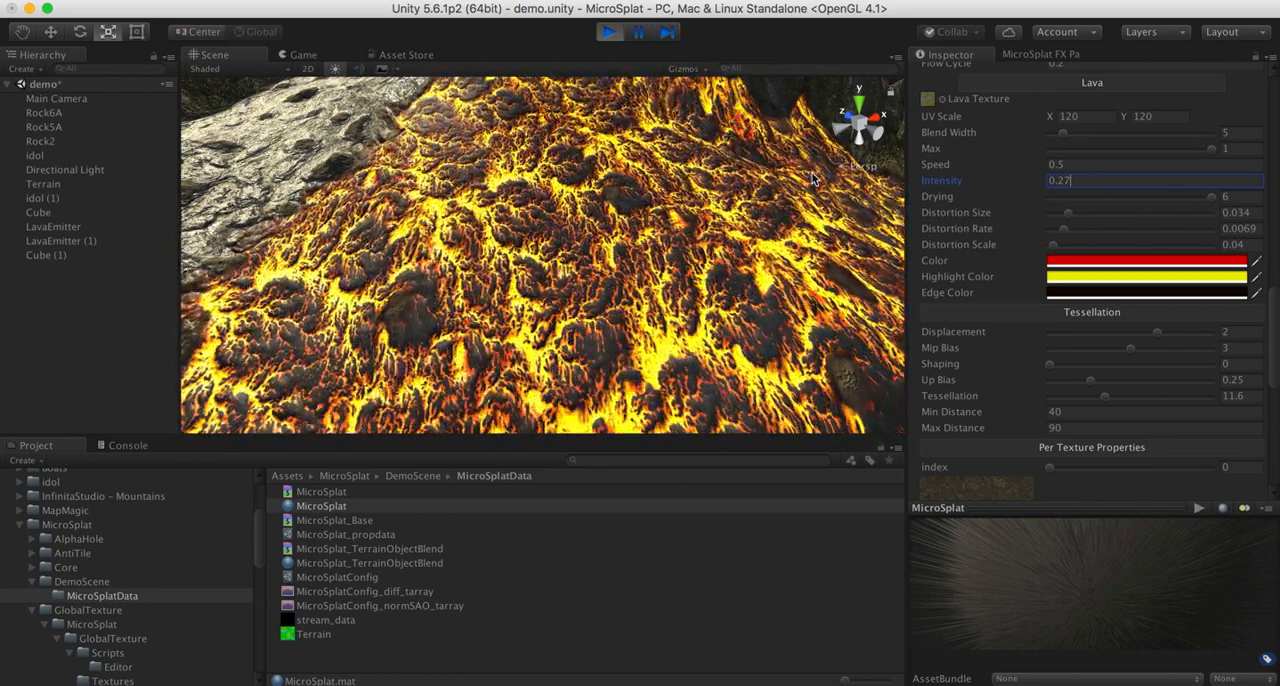
pyautogui.moveTo(724, 233); pyautogui.dragTo(796, 234, button='right')
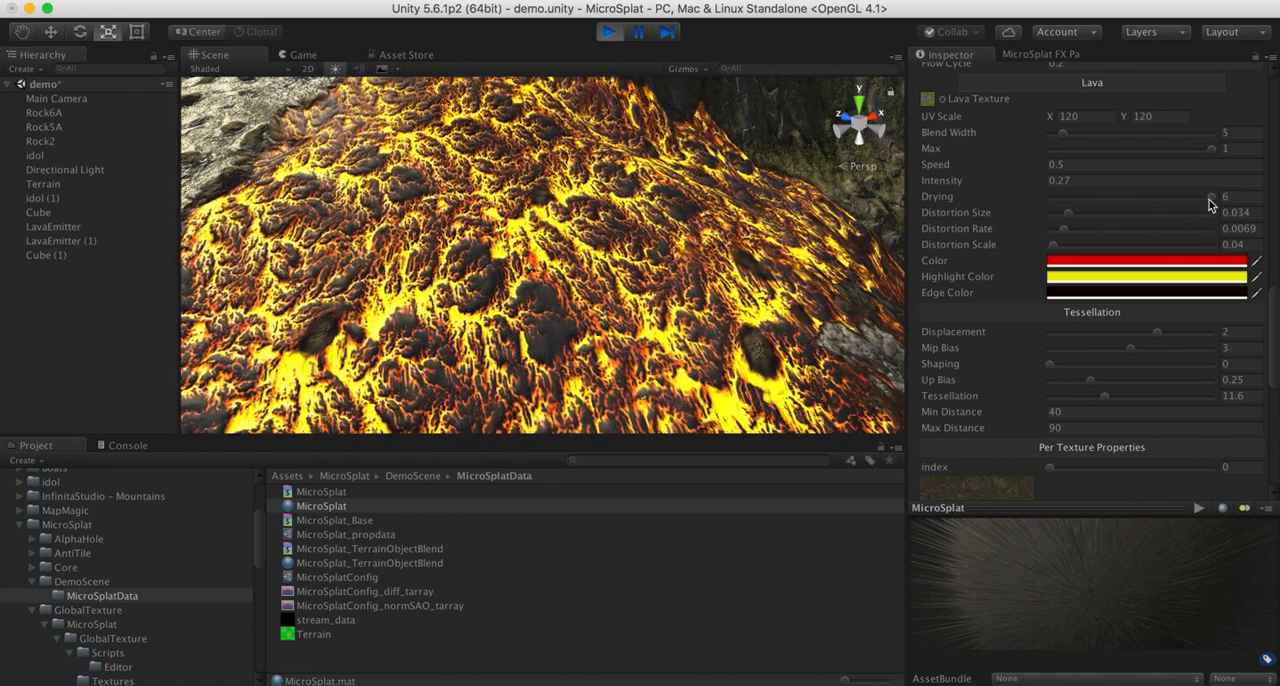
# - Lower the lava Drying to 1.94 and return it to 6 to compare crusted and molten lava
pyautogui.moveTo(1210, 197); pyautogui.dragTo(1193, 195)
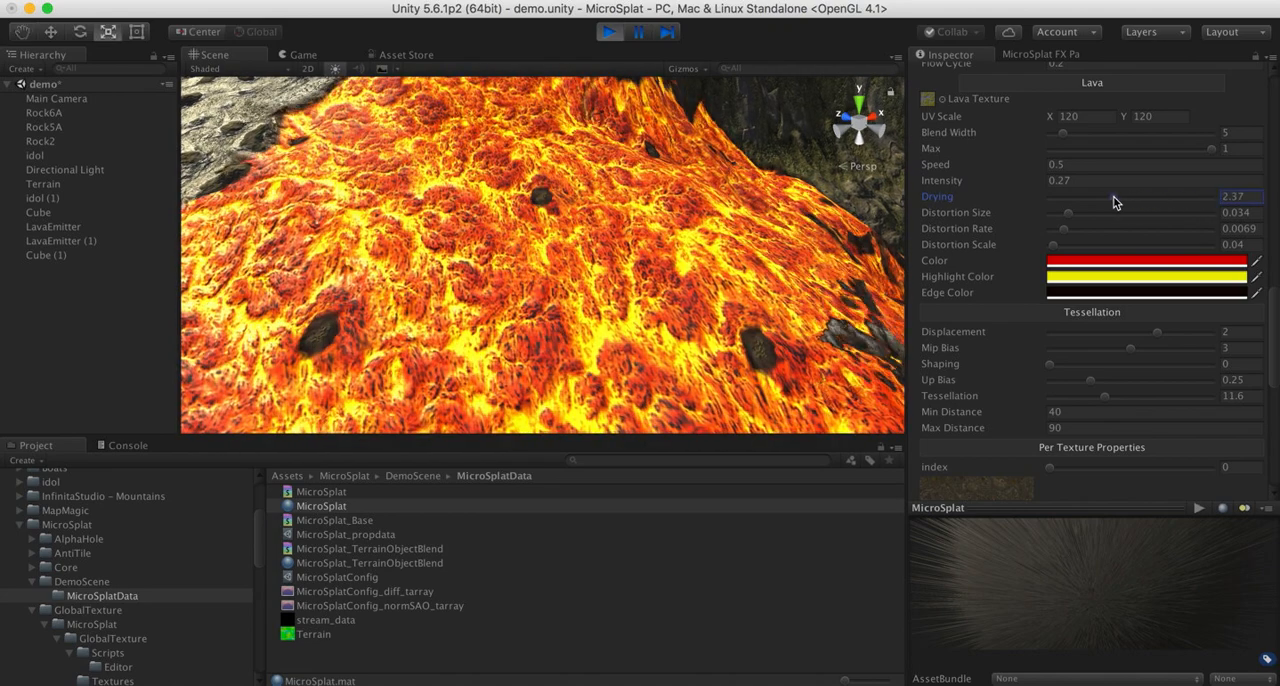
pyautogui.click(1102, 202)
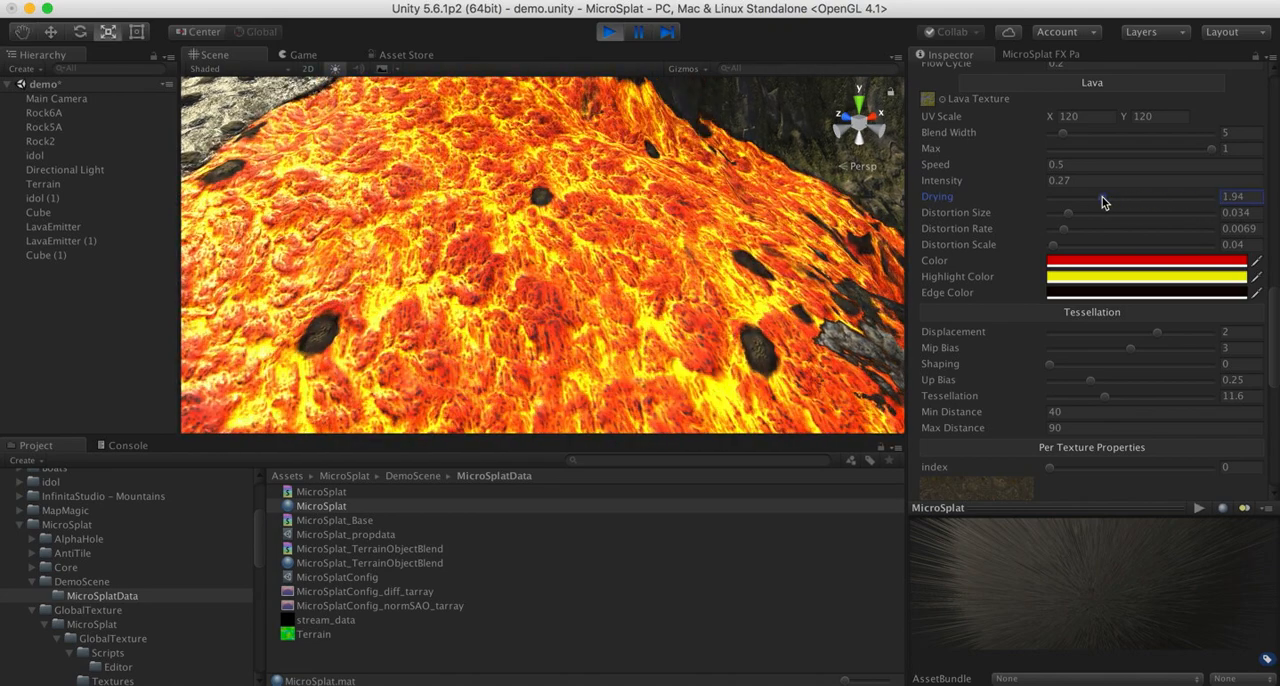
pyautogui.moveTo(1102, 202); pyautogui.dragTo(1222, 200)
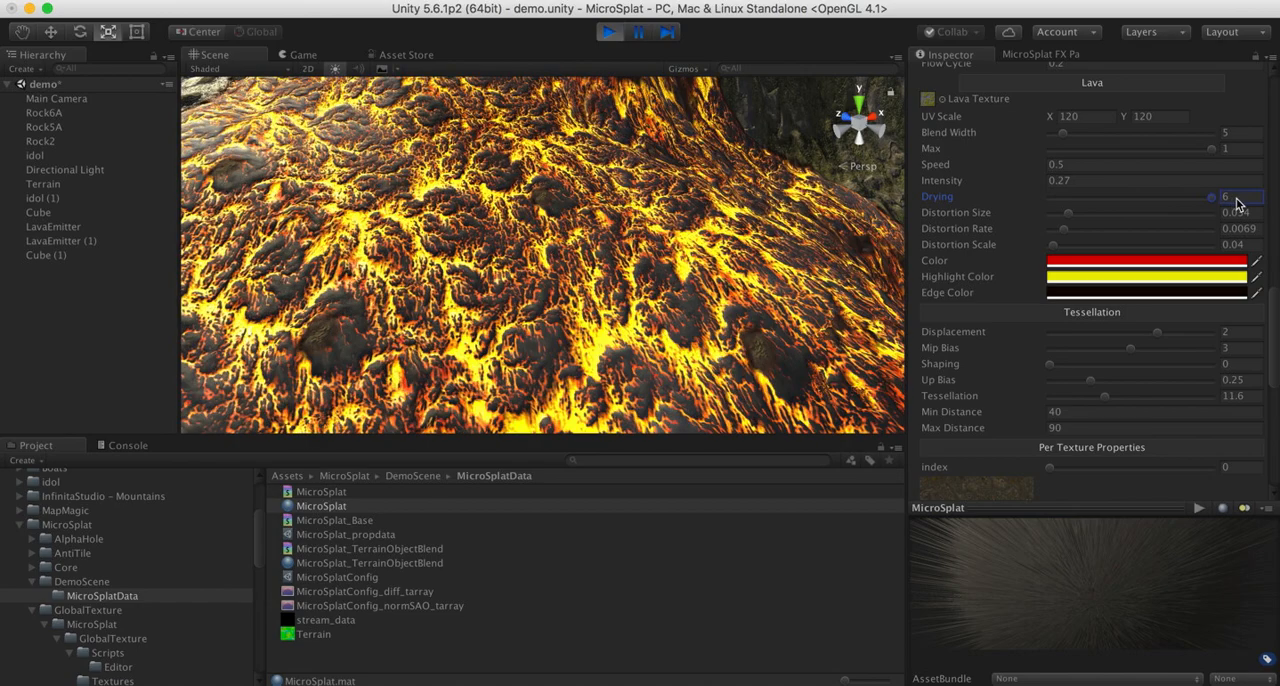
# - Set the lava Distortion Size to 0.009 and raise the Distortion Rate to 0.0443
pyautogui.moveTo(618, 217); pyautogui.dragTo(566, 190, button='right')
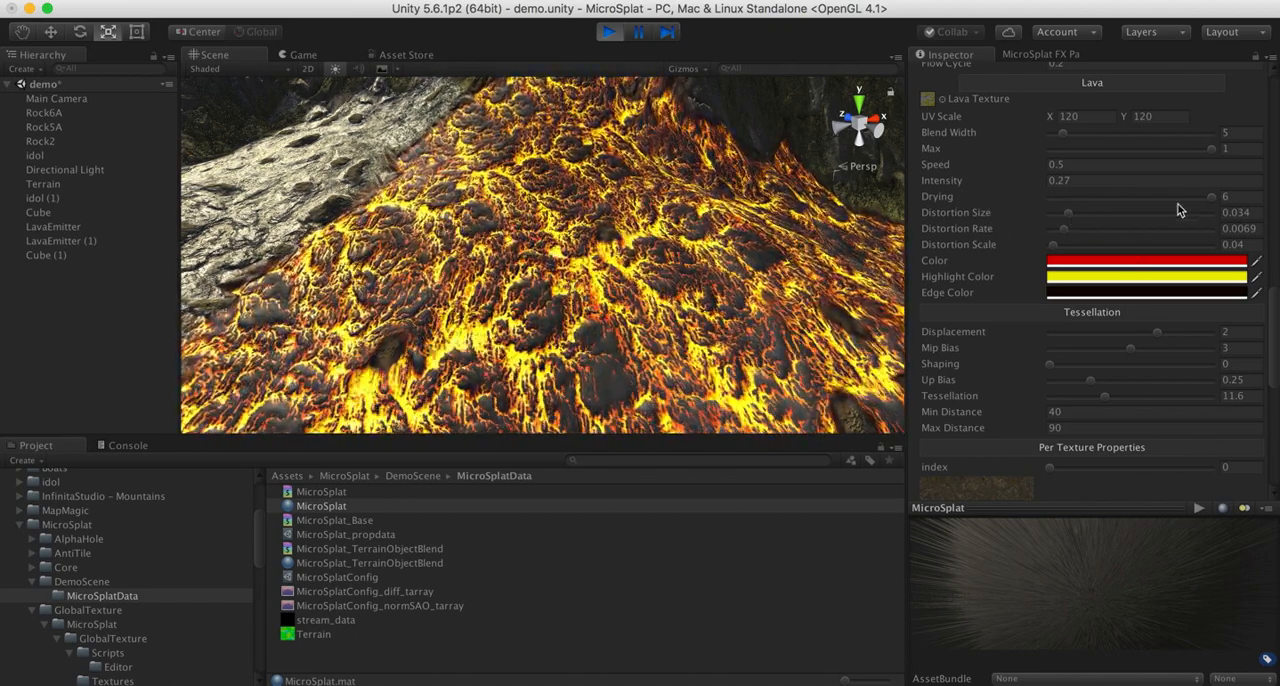
pyautogui.moveTo(1070, 217); pyautogui.dragTo(1143, 238)
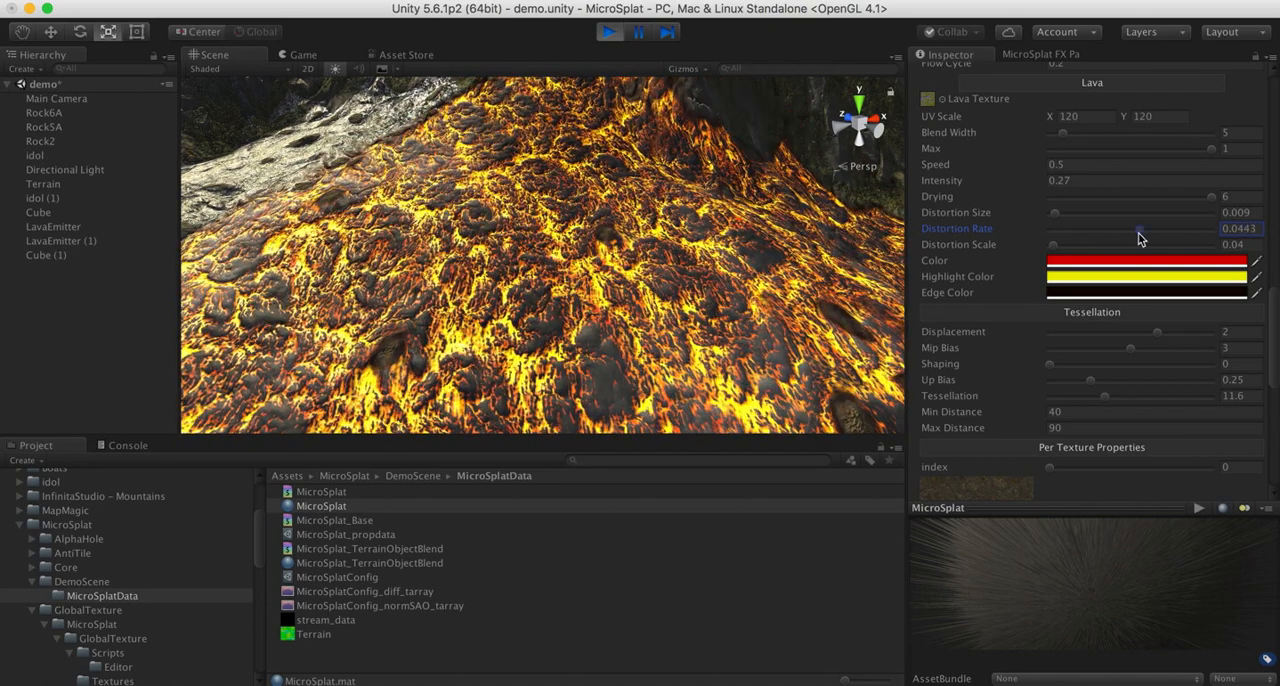
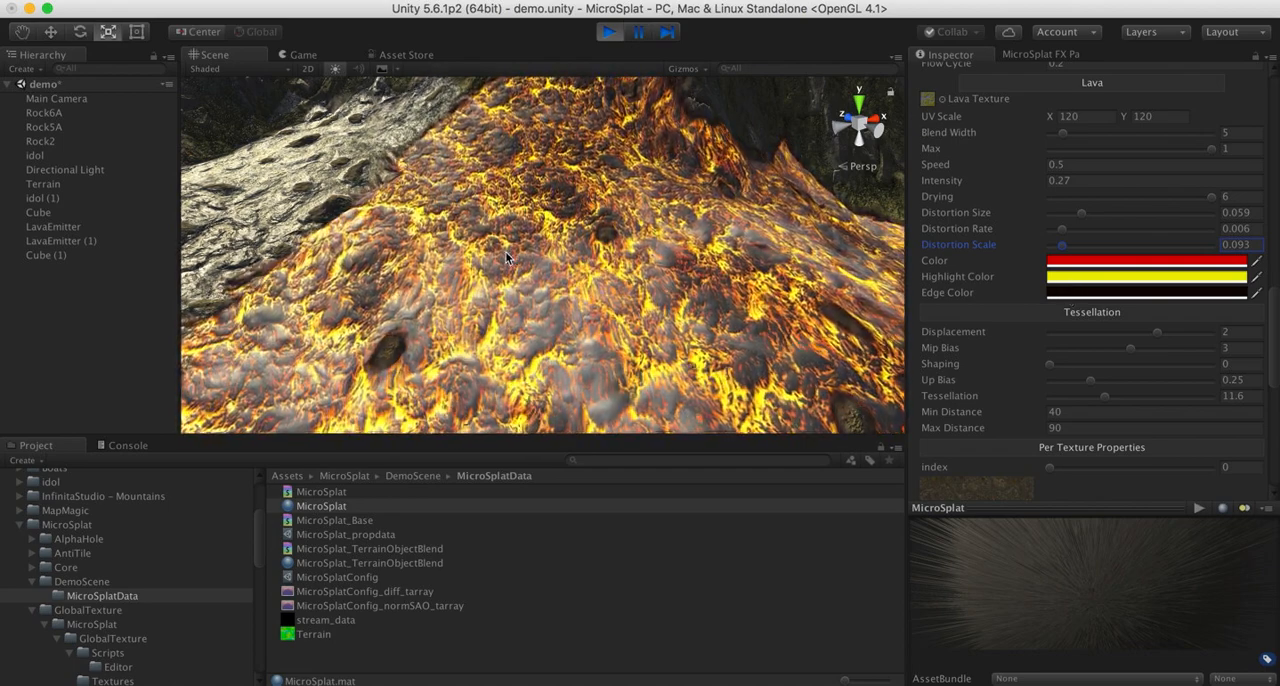
# - Try an orange lava Edge Color (E36832) and raise the lava Blend Width to 16 to compare the lava's border
pyautogui.moveTo(548, 234); pyautogui.dragTo(370, 170, button='right')
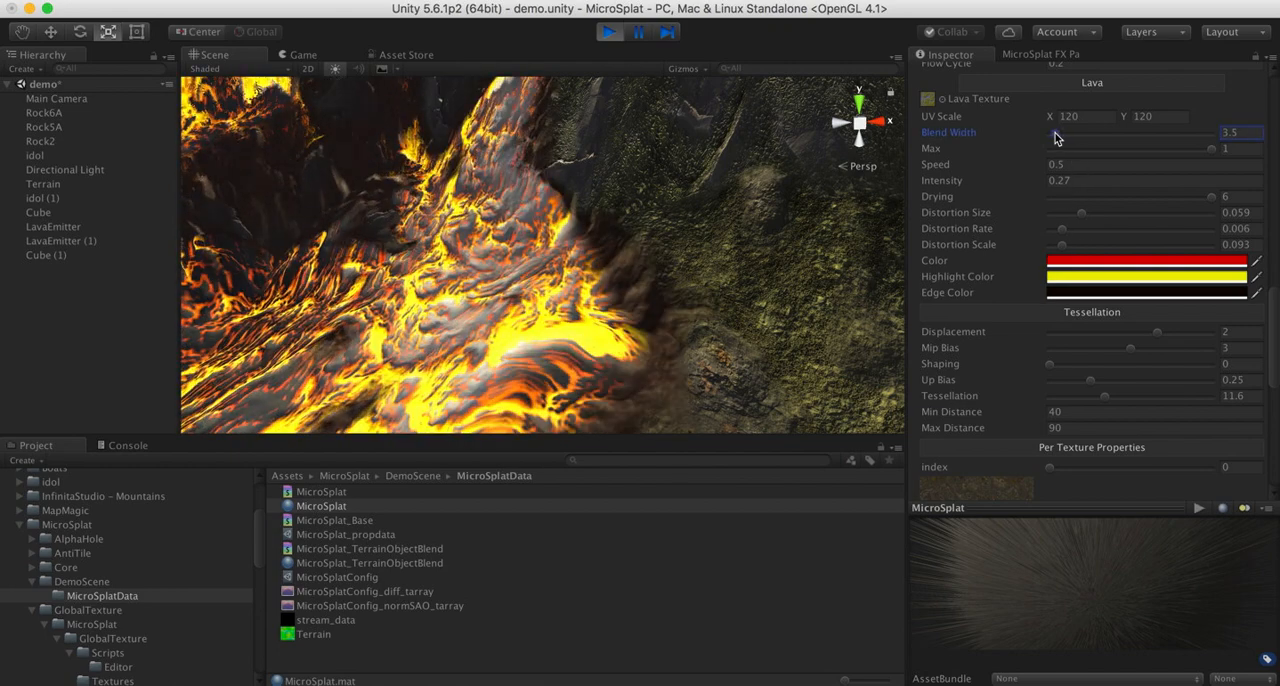
pyautogui.moveTo(727, 191); pyautogui.dragTo(614, 289, button='right')
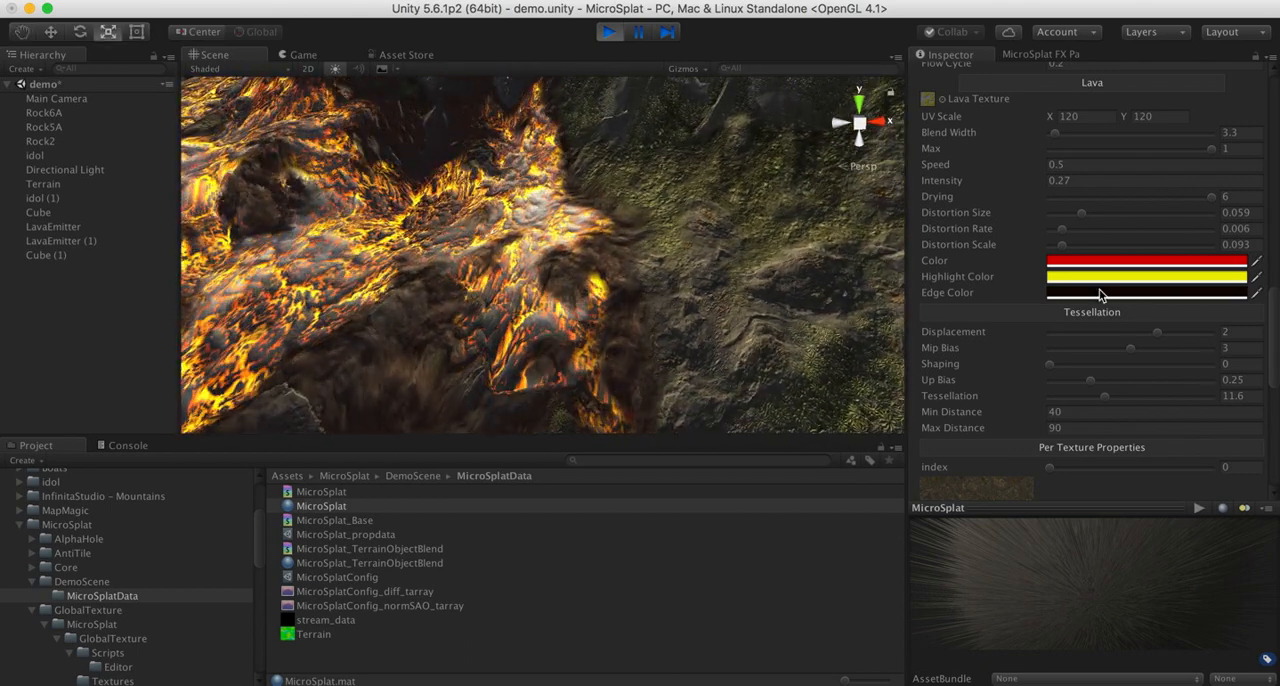
pyautogui.click(1103, 293)
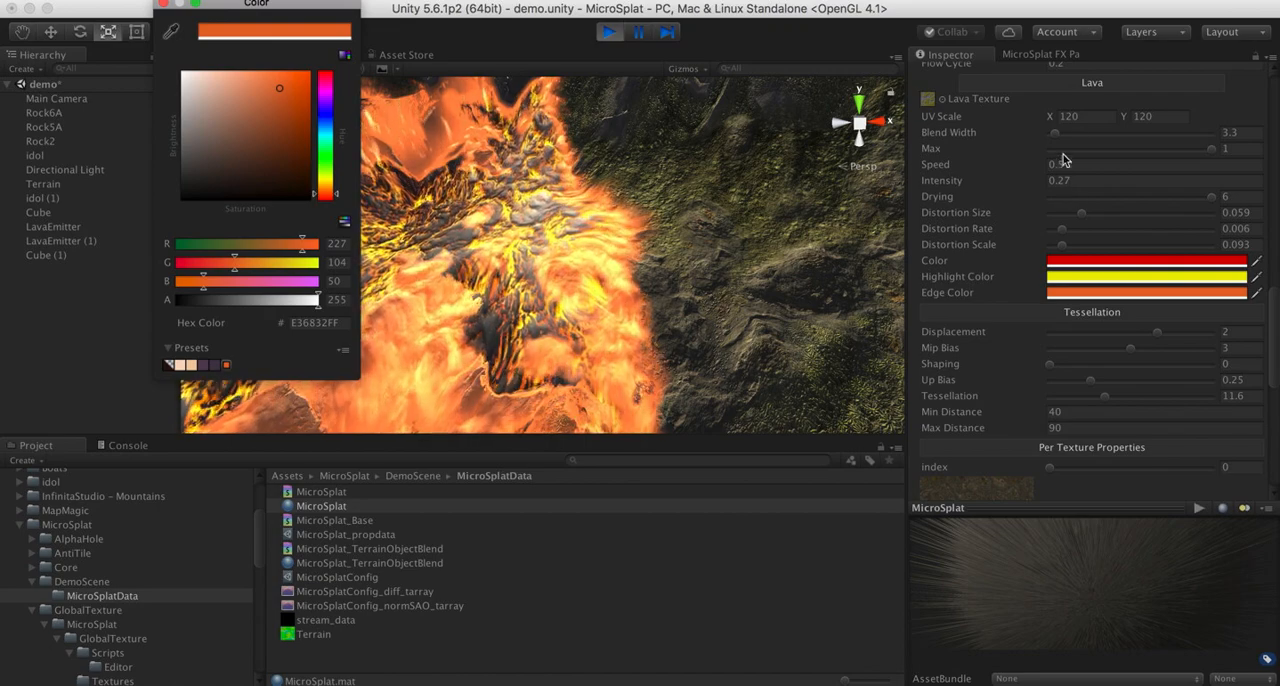
pyautogui.click(1109, 133)
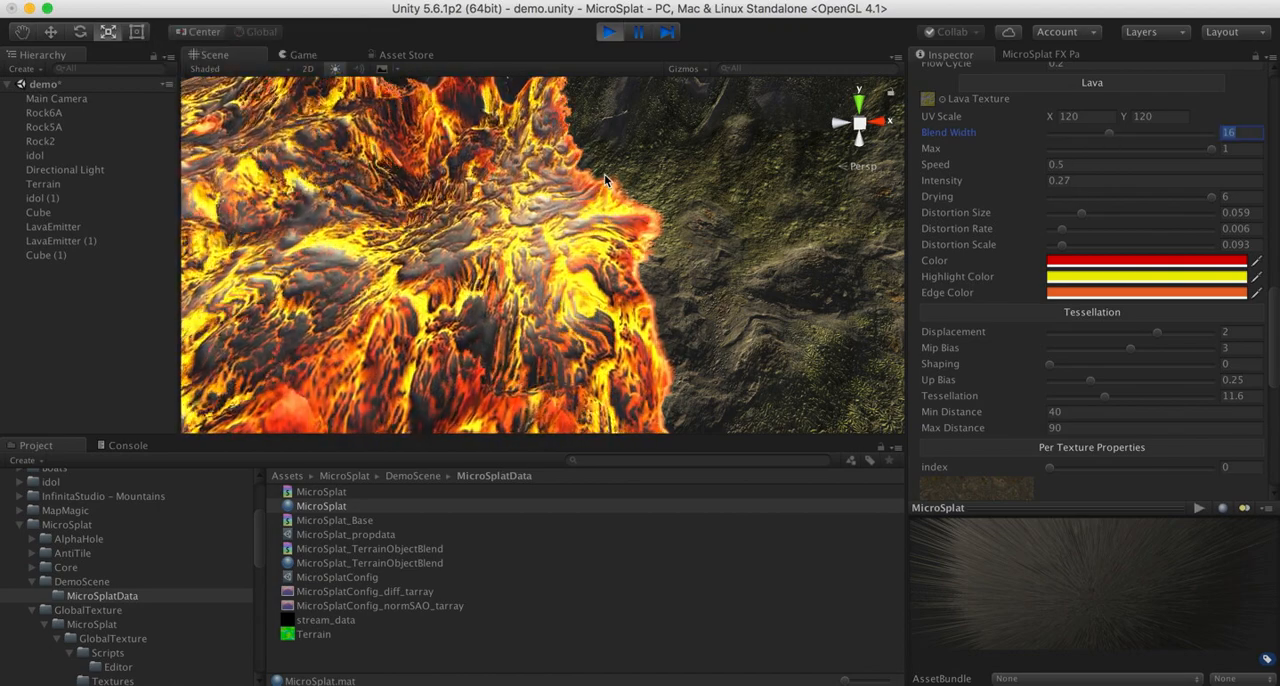
# - Undo the orange Edge Color and the other recent lava changes, and set the lava Blend Width to 2.3
pyautogui.press('super+z')
pyautogui.press('super+z')
pyautogui.press('super+z')
pyautogui.press('super+z')
pyautogui.press('super+z')
pyautogui.press('super+z')
pyautogui.press('super+z')
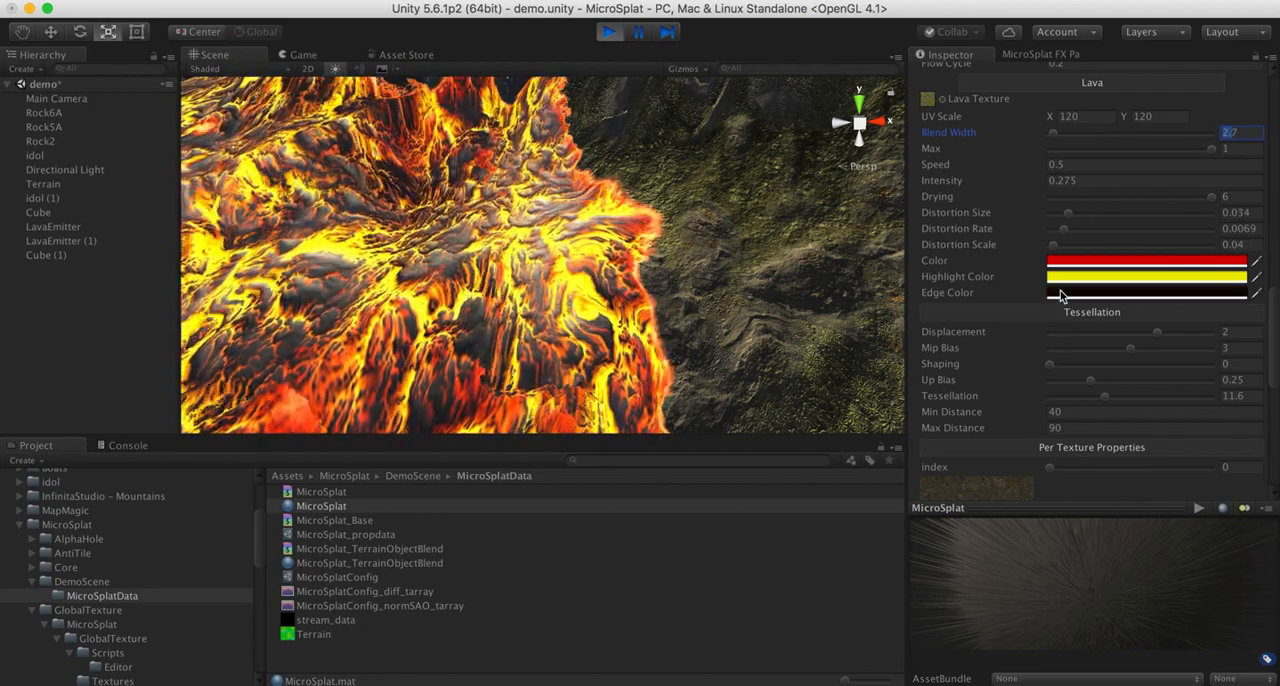
pyautogui.moveTo(1053, 134); pyautogui.dragTo(1050, 137)
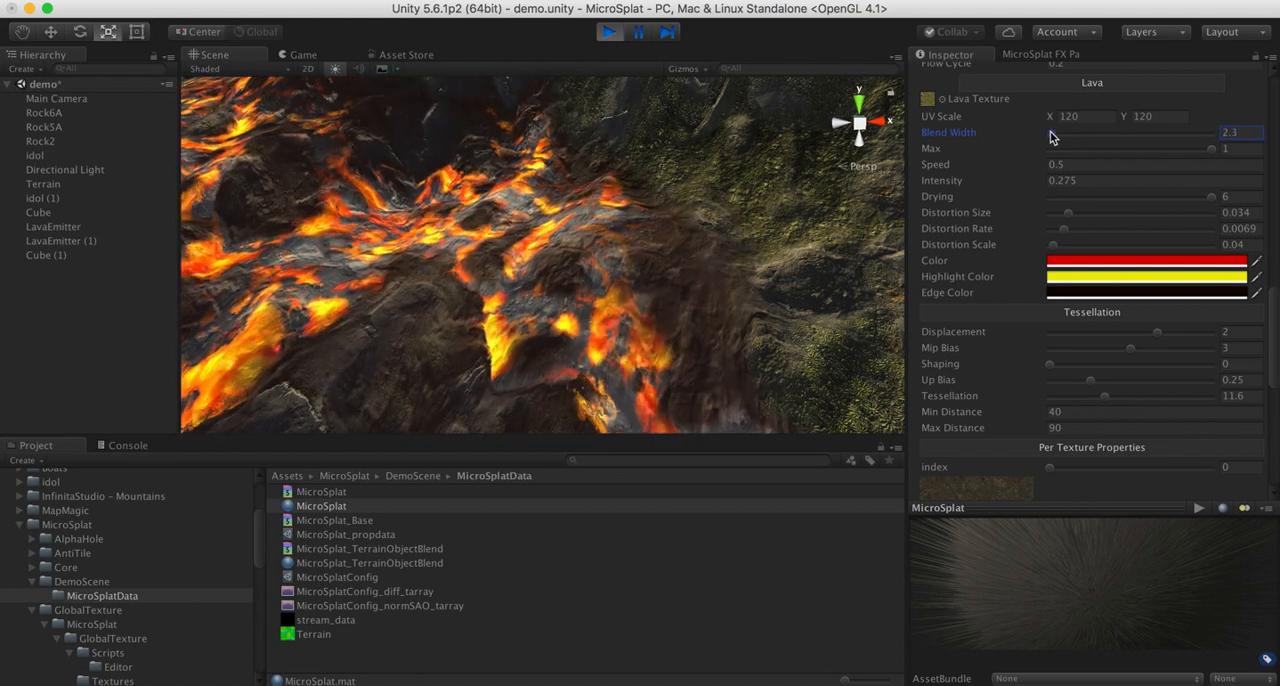
# - Switch the Lava Texture to microsplat_def_lava_01 and inspect the lava flow from a wider viewpoint
pyautogui.keyDown('alt'); pyautogui.moveTo(650, 292); pyautogui.dragTo(590, 271); pyautogui.keyUp('alt')
pyautogui.click(944, 100)
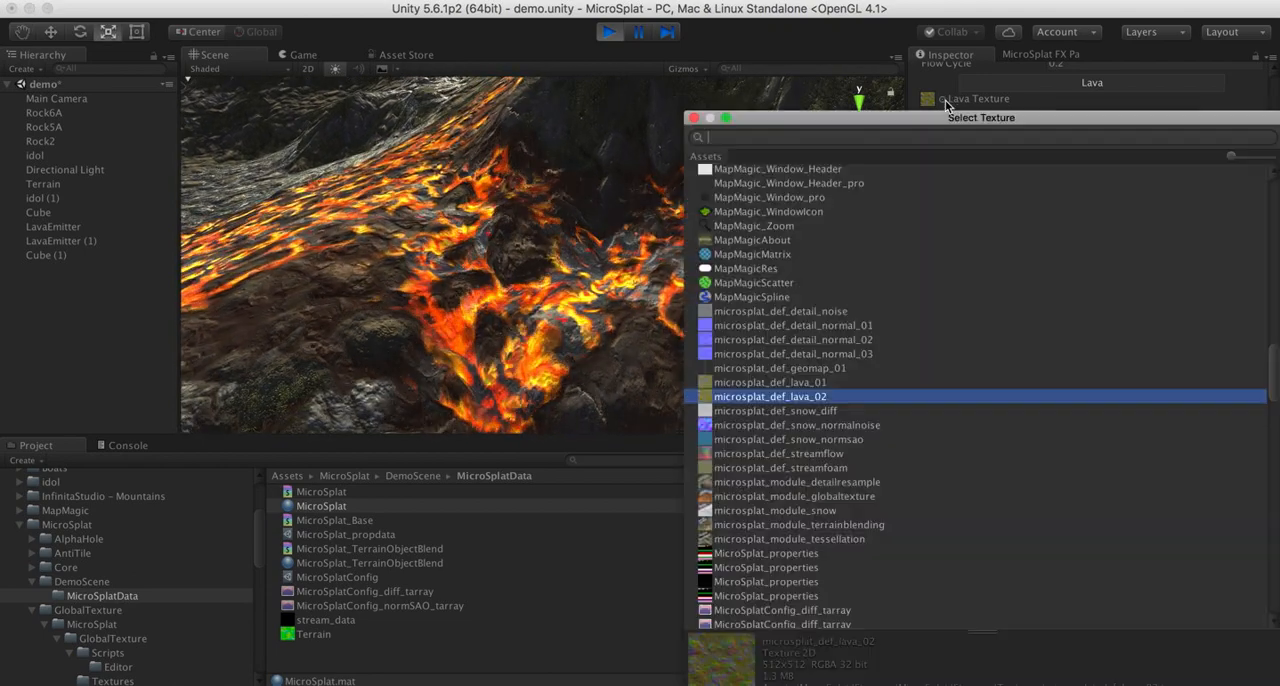
pyautogui.doubleClick(807, 383)
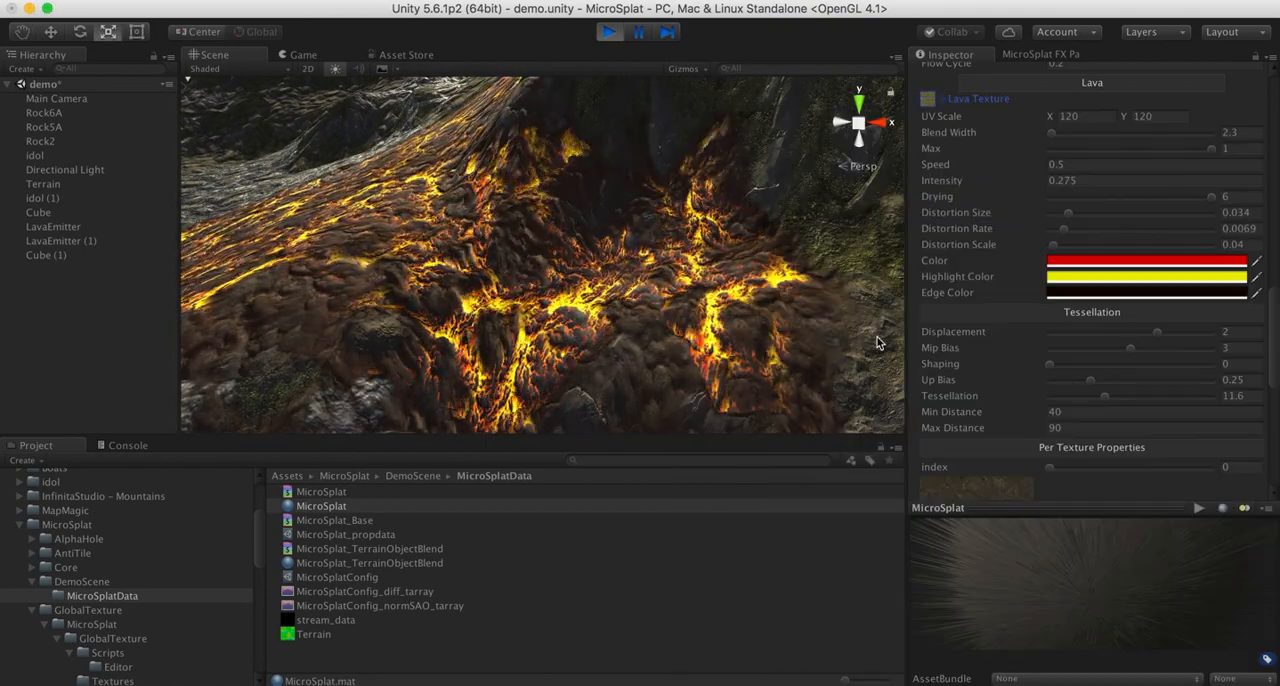
pyautogui.keyDown('alt'); pyautogui.moveTo(862, 420); pyautogui.dragTo(972, 211); pyautogui.keyUp('alt')
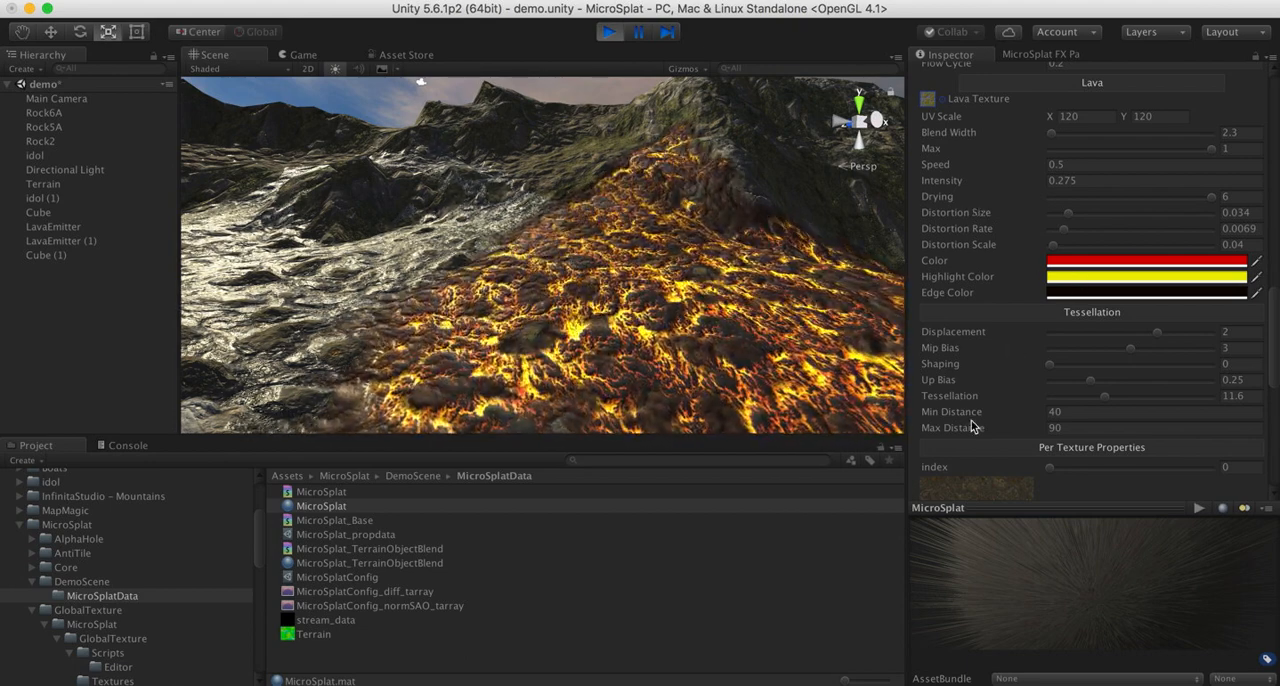
# - View the water stream up close in the scene and reselect the MicroSplat material to show its Streams settings
pyautogui.scroll(5, 970, 427)
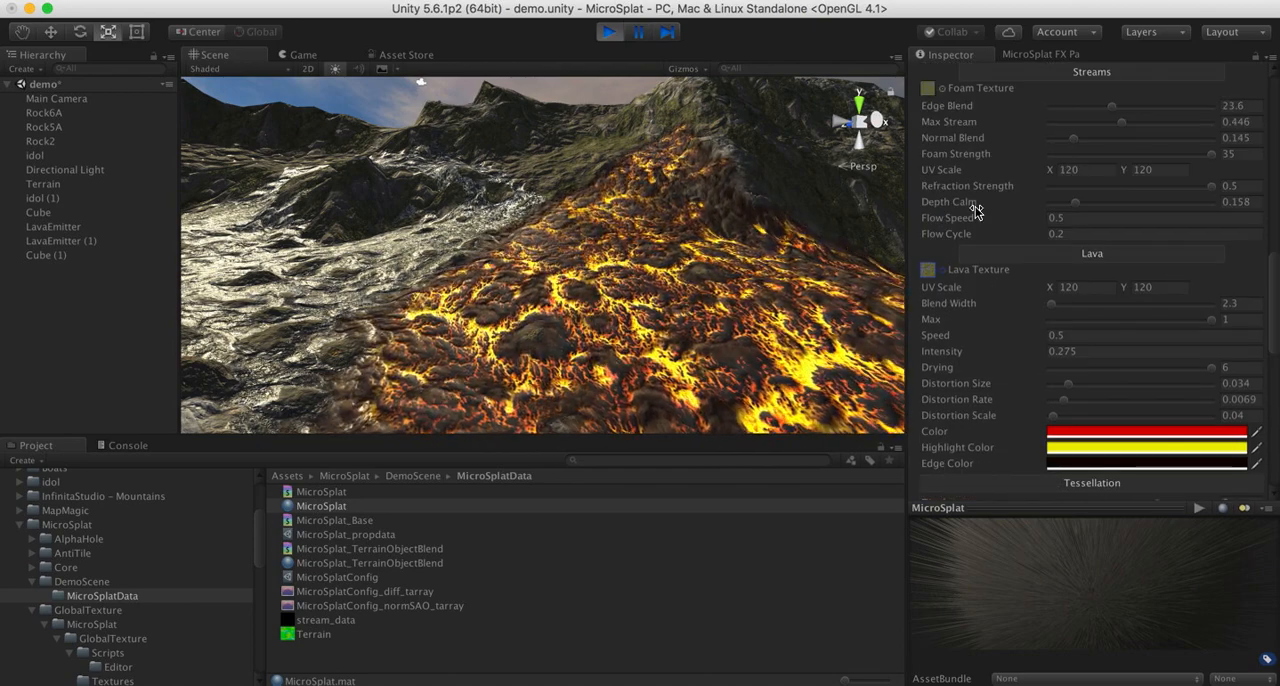
pyautogui.scroll(2, 977, 213)
pyautogui.scroll(4, 977, 213)
pyautogui.moveTo(312, 156); pyautogui.dragTo(608, 353, button='right')
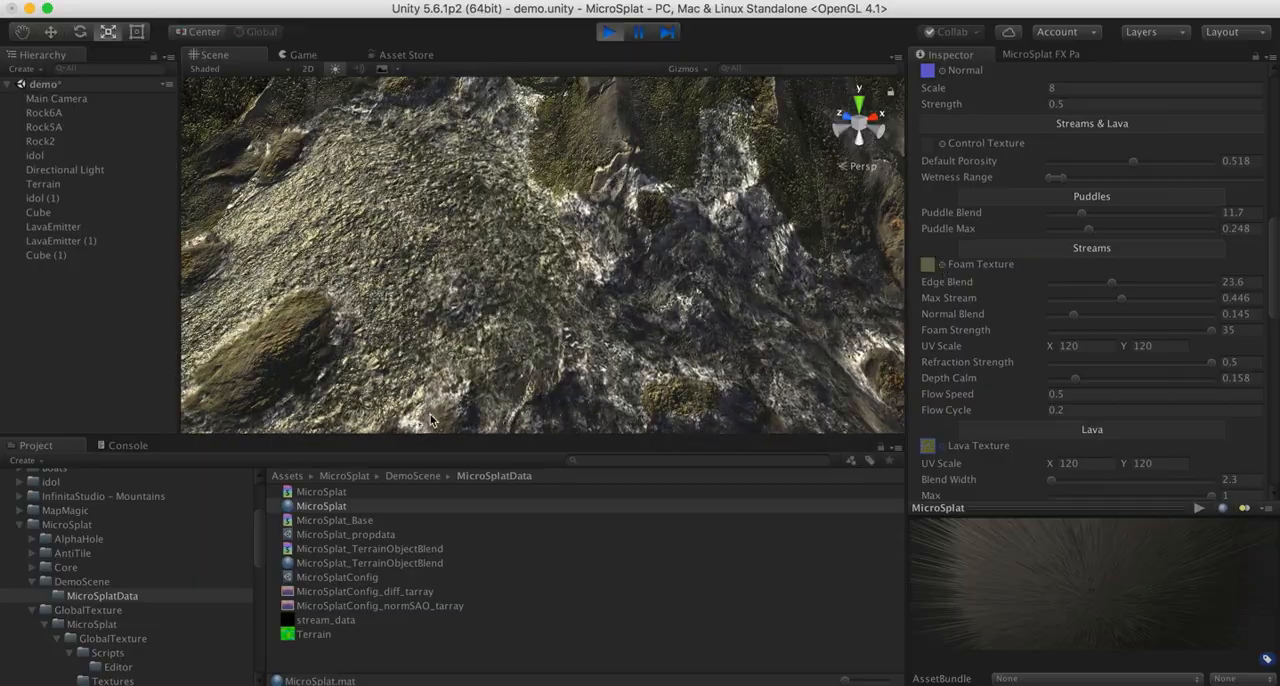
pyautogui.moveTo(430, 413); pyautogui.dragTo(389, 289)
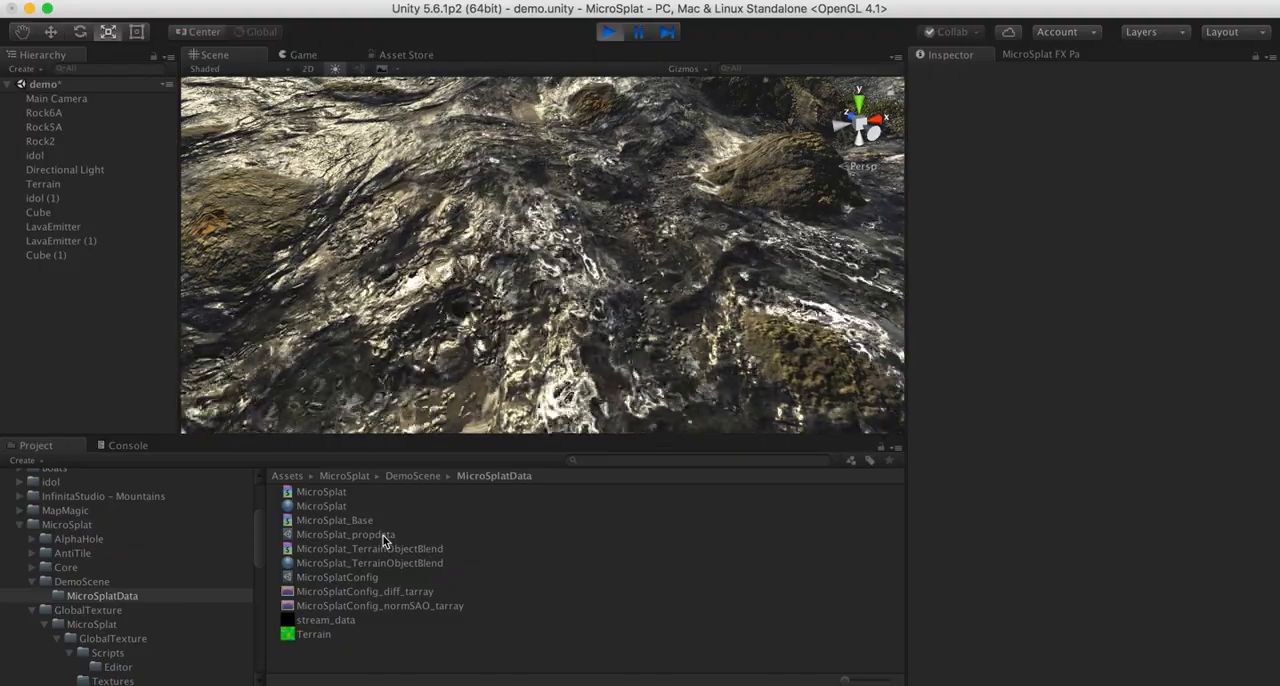
pyautogui.click(332, 507)
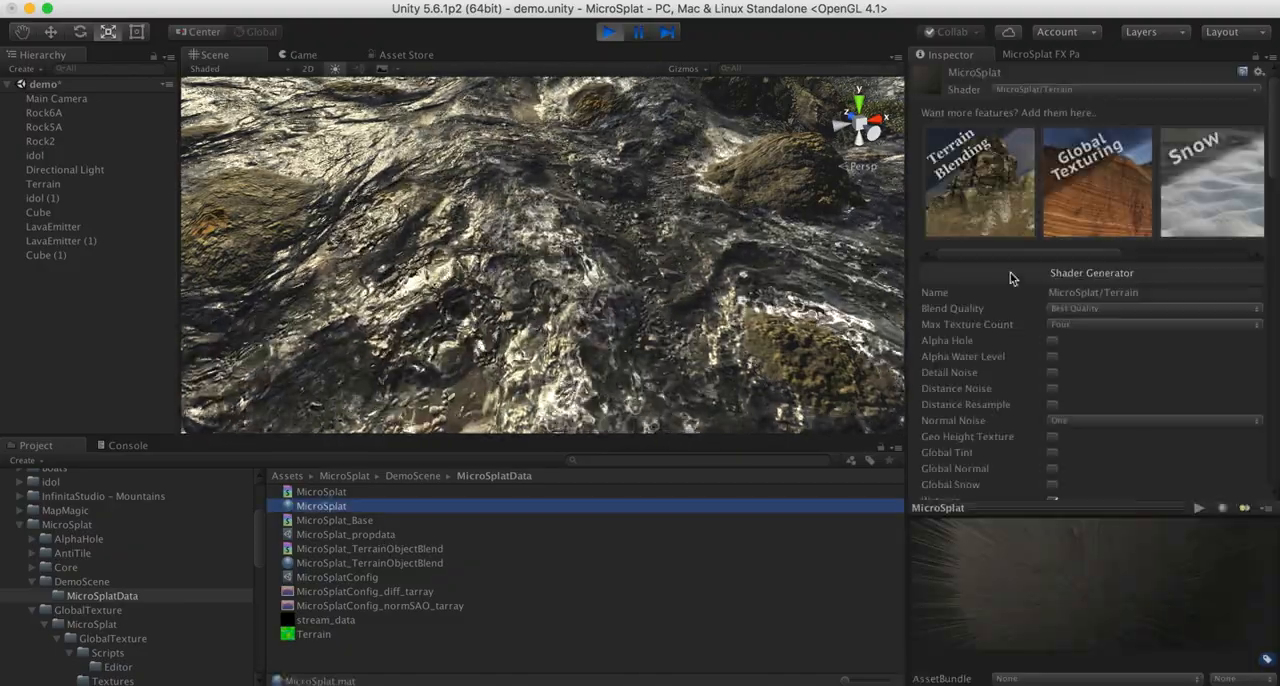
pyautogui.scroll(-15, 1090, 355)
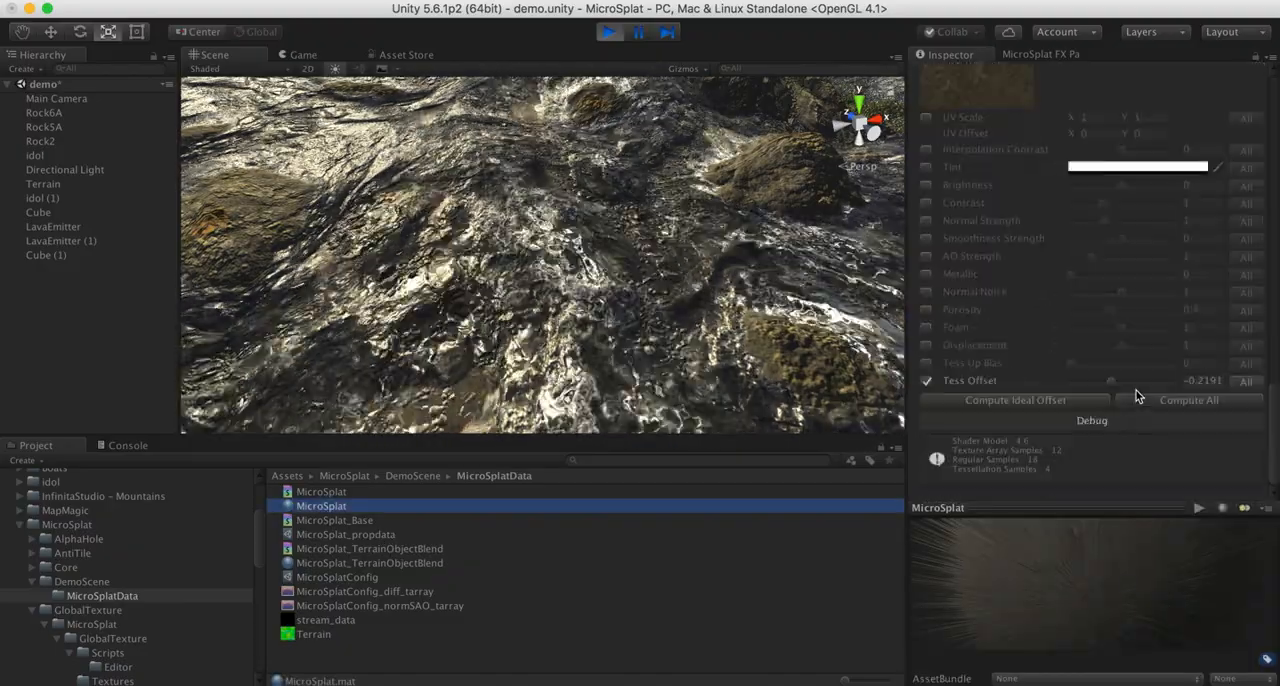
pyautogui.scroll(10, 1136, 396)
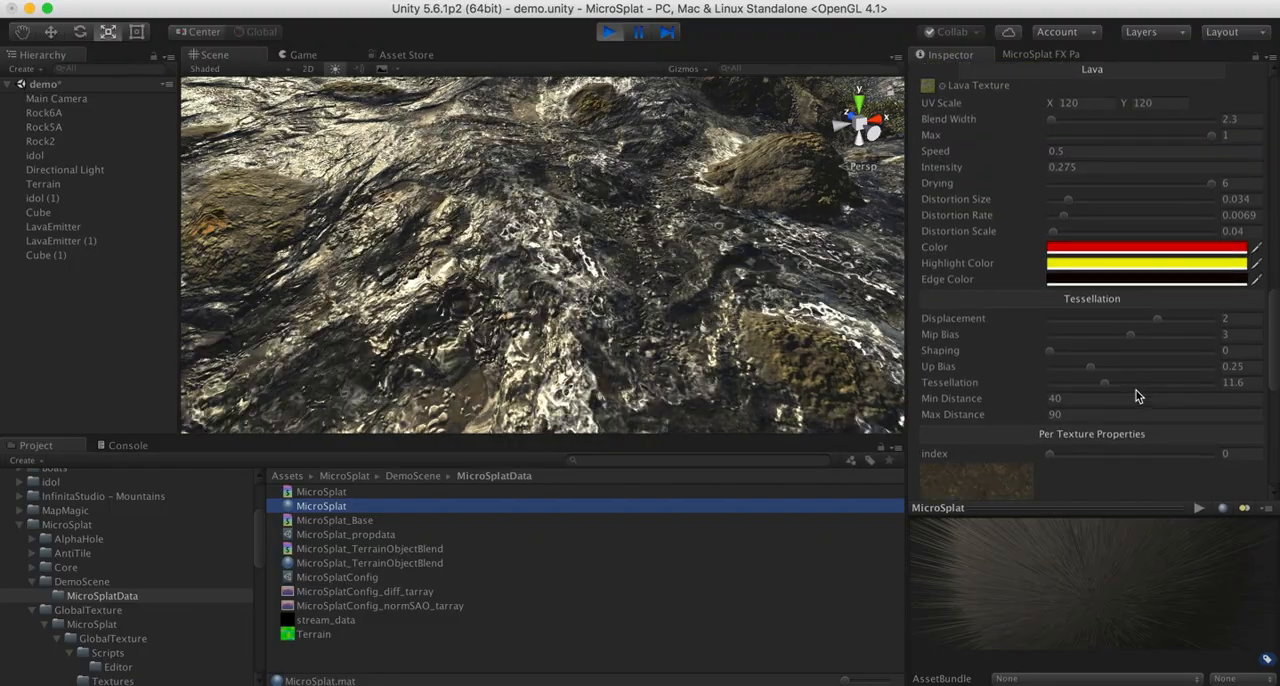
pyautogui.scroll(5, 1136, 396)
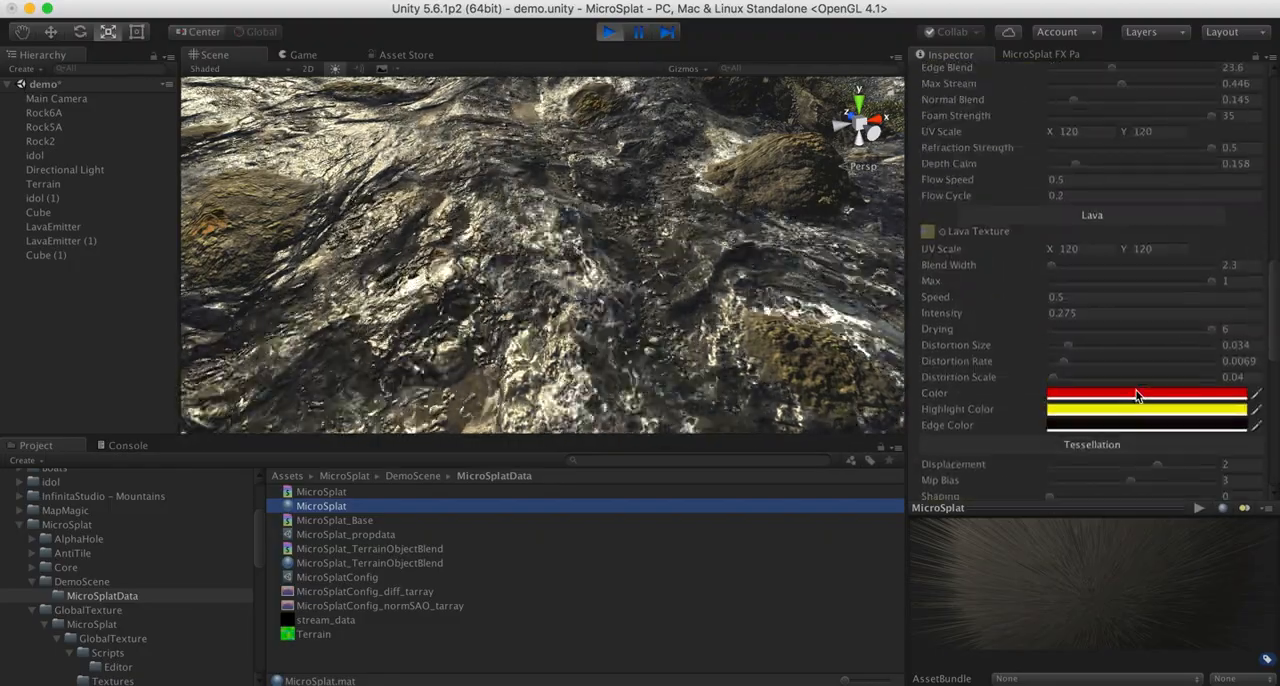
pyautogui.scroll(3, 1128, 130)
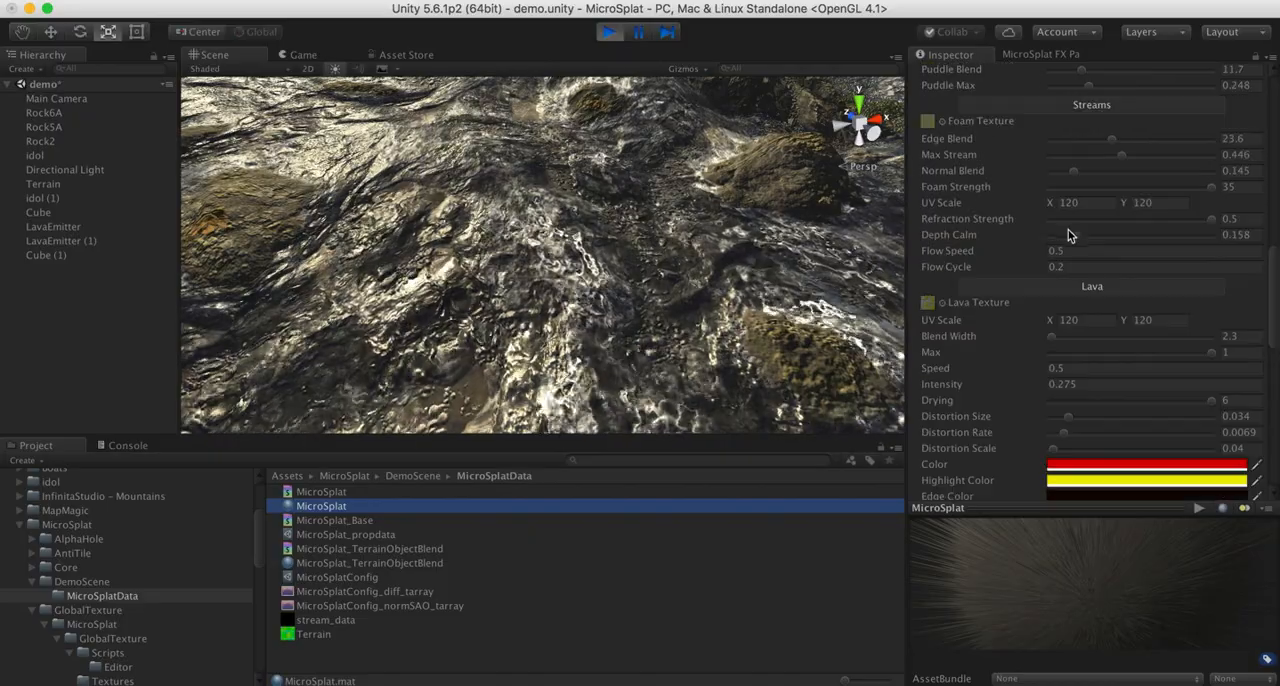
# - Collapse the material's Lava, Tessellation, Per Texture Properties and Puddles sections, keeping Streams expanded
pyautogui.click(1057, 293)
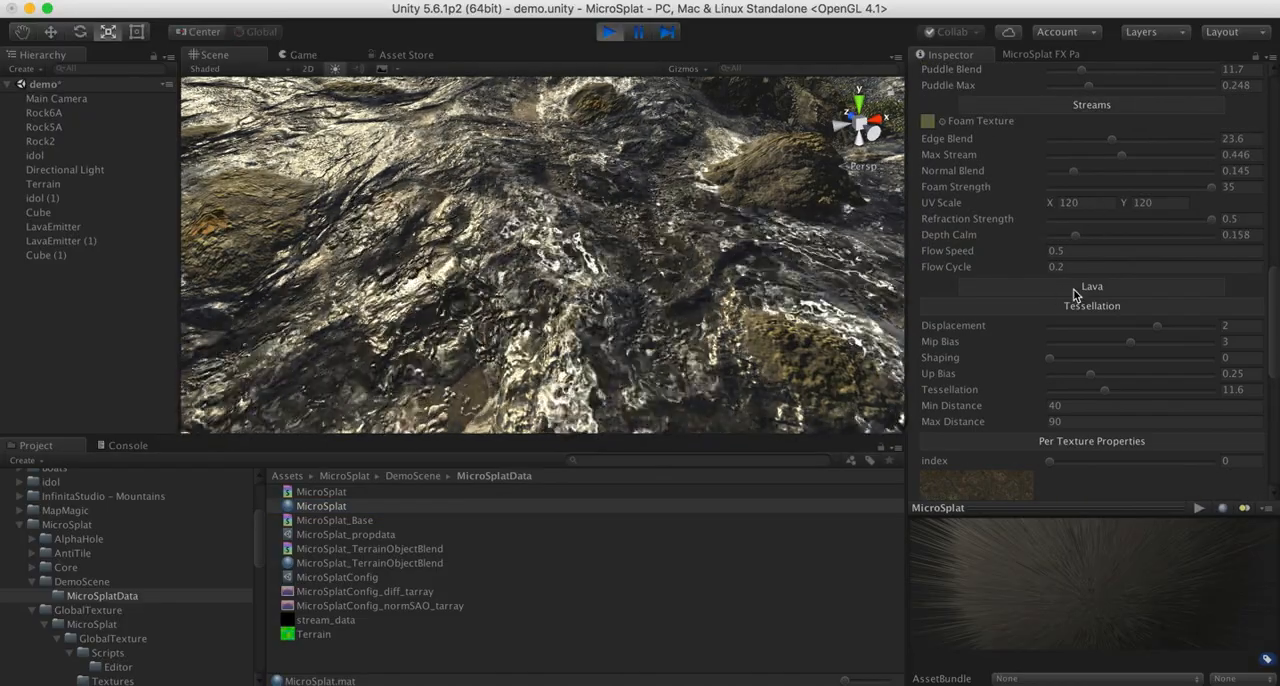
pyautogui.click(1072, 312)
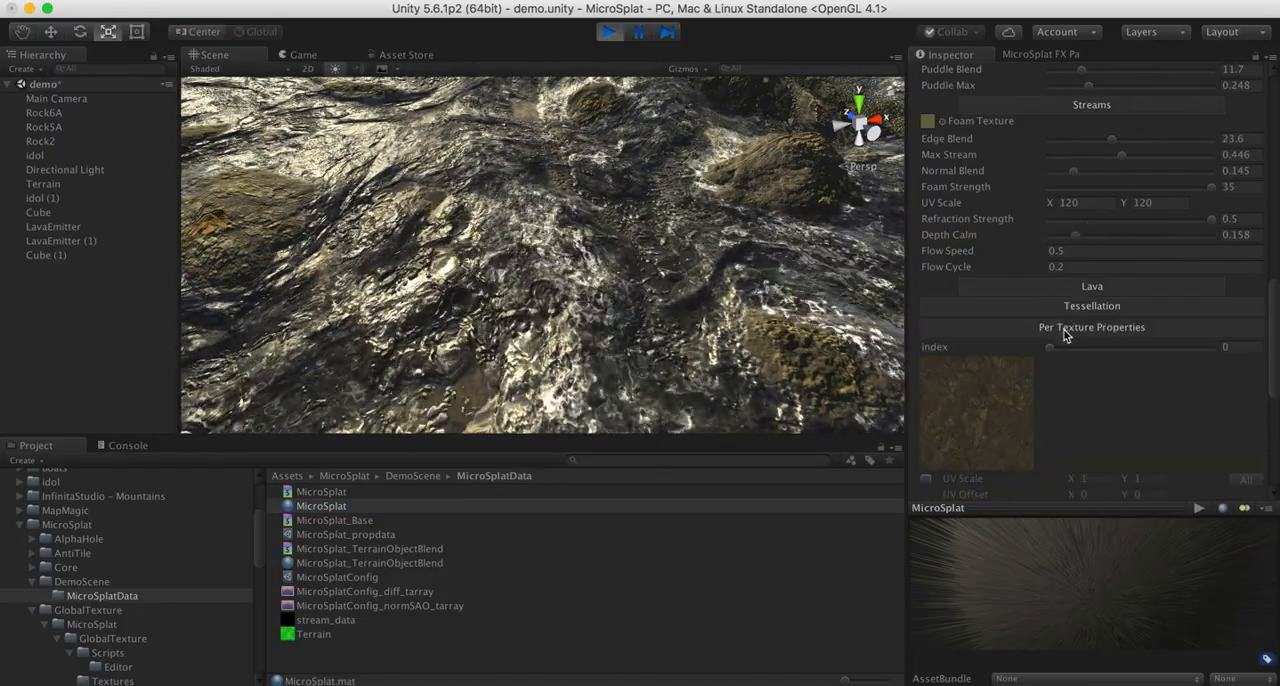
pyautogui.click(1063, 331)
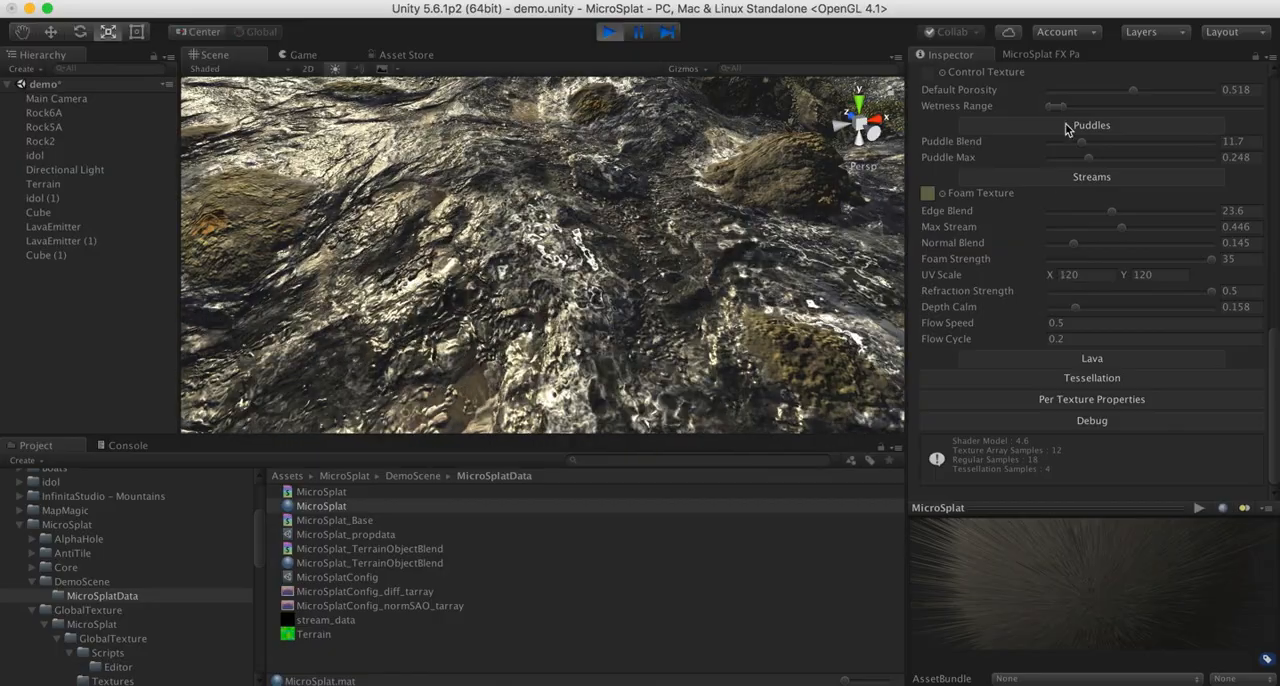
pyautogui.click(1068, 128)
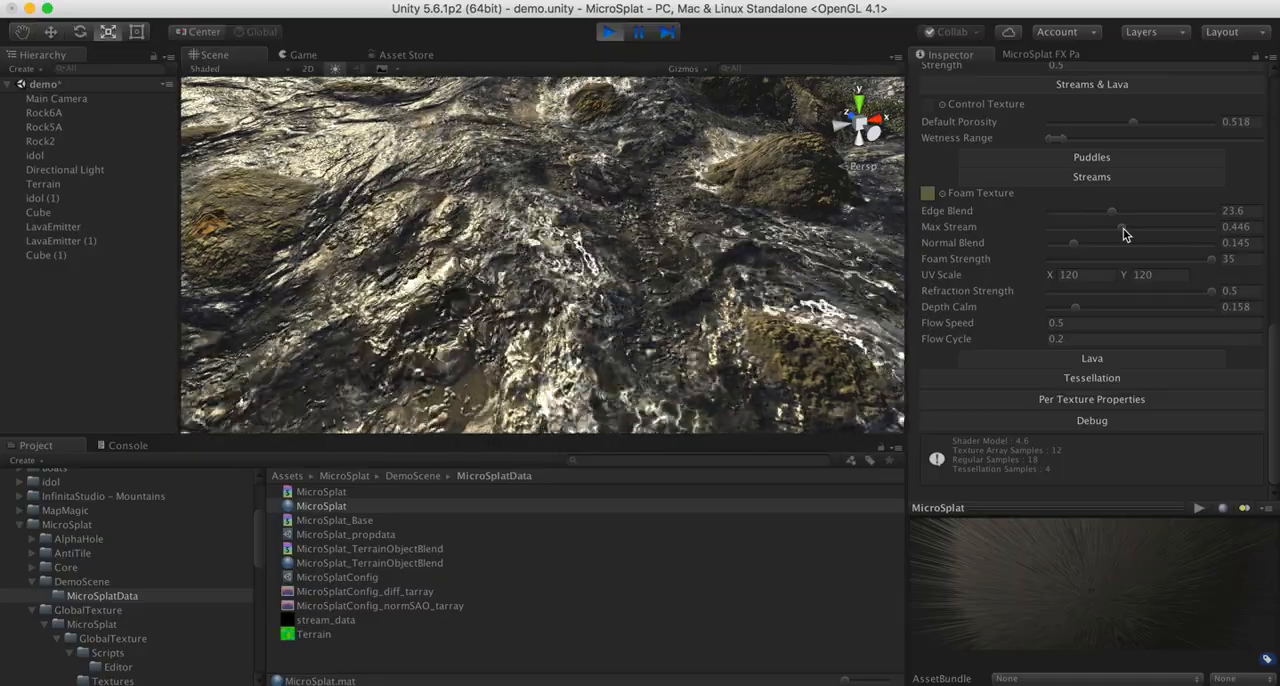
# - Test the Max Stream setting at 0.446 and reduce the stream's Foam Strength to 0 to inspect the bare water
pyautogui.keyDown('alt'); pyautogui.moveTo(537, 195); pyautogui.dragTo(505, 152); pyautogui.keyUp('alt')
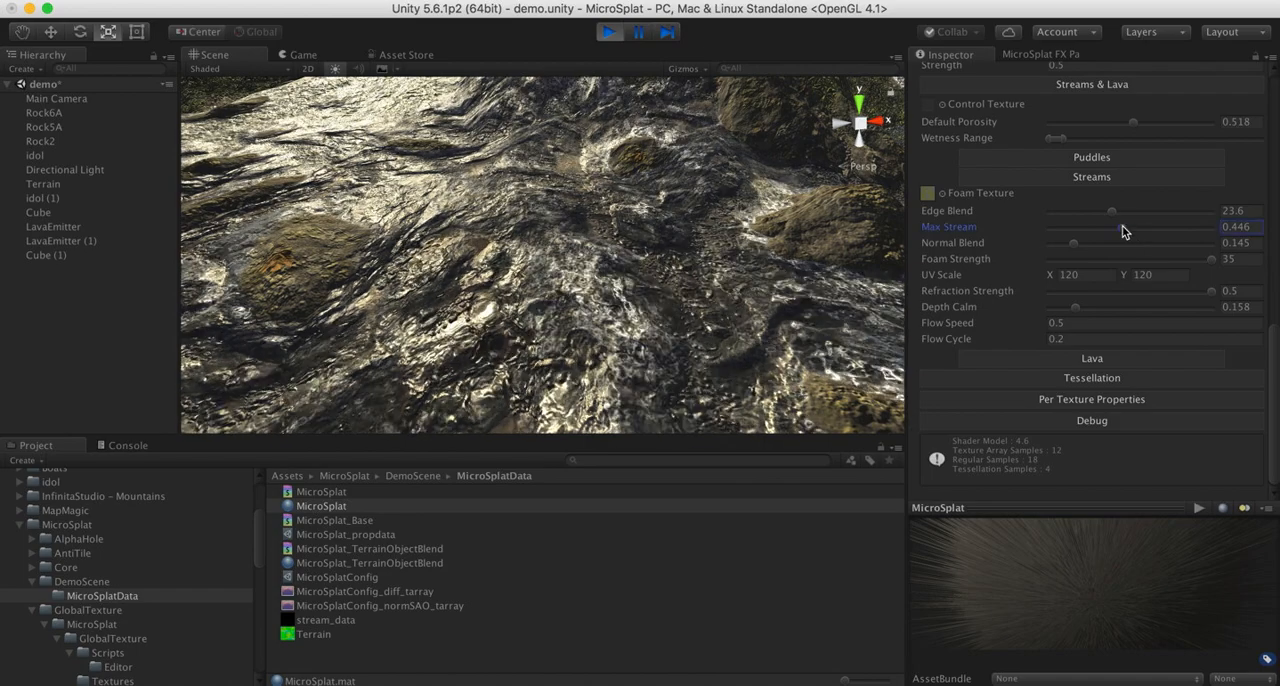
pyautogui.moveTo(1122, 226)
pyautogui.mouseDown()
pyautogui.moveTo(1140, 227)
pyautogui.moveTo(1122, 232)
pyautogui.mouseUp()
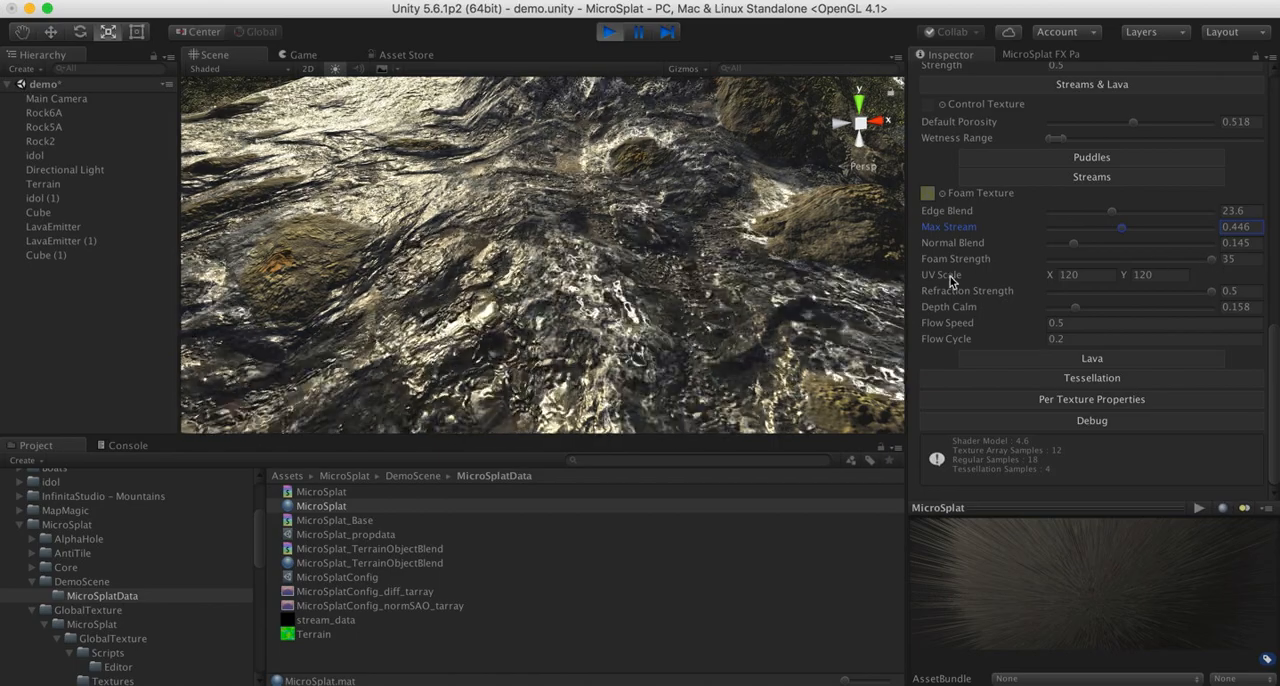
pyautogui.moveTo(1212, 259); pyautogui.dragTo(922, 262)
pyautogui.keyDown('alt'); pyautogui.moveTo(531, 249); pyautogui.dragTo(474, 300); pyautogui.keyUp('alt')
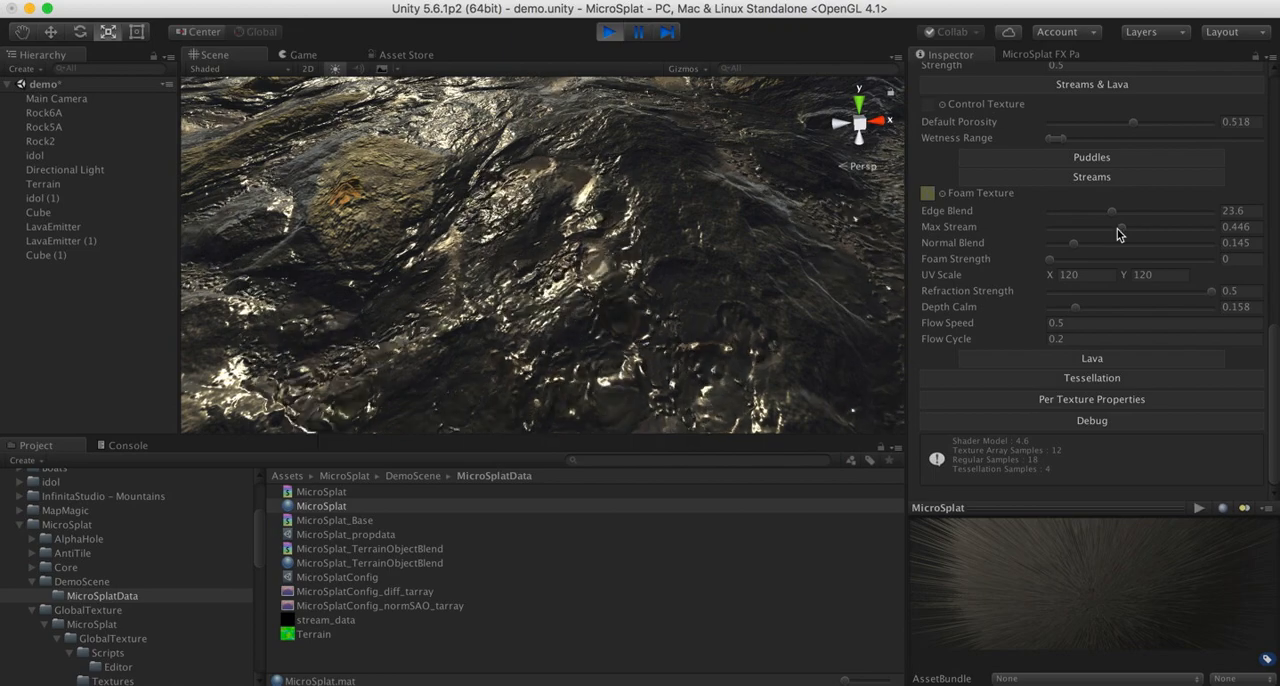
# - Lower the stream's Normal Blend to 0 and raise it to 0.343, and compare Refraction Strength at 0 and 0.5
pyautogui.moveTo(1074, 244); pyautogui.dragTo(1049, 251)
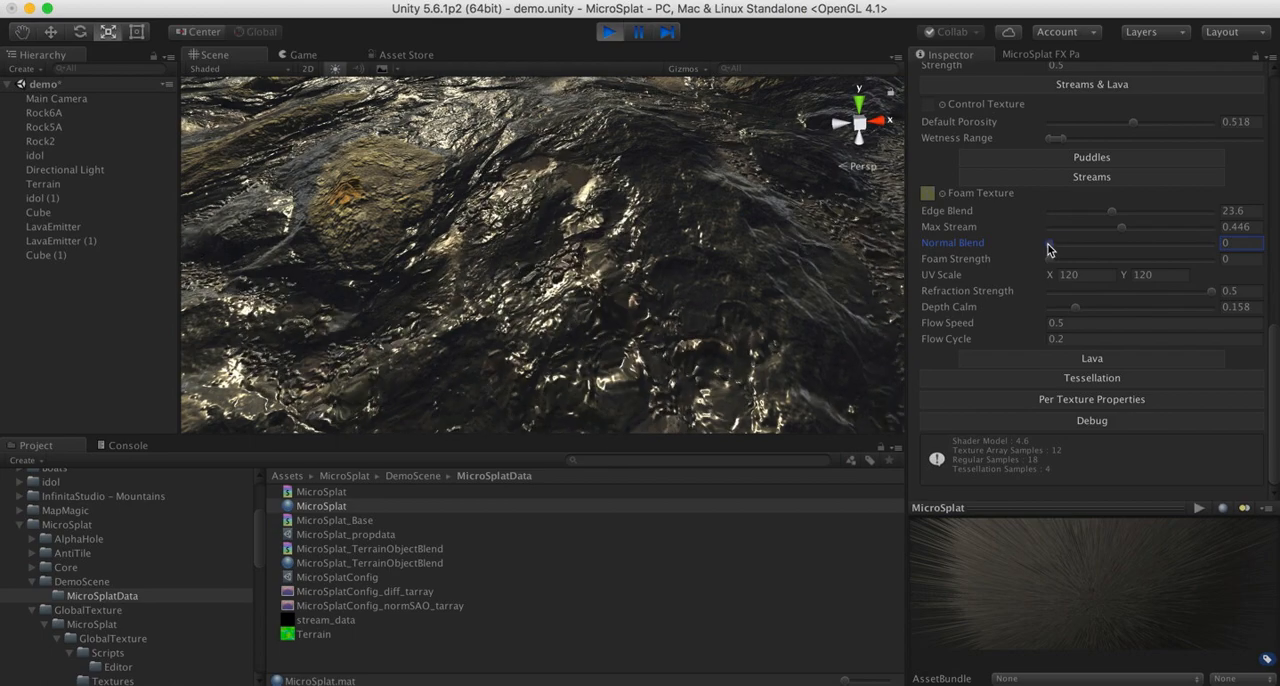
pyautogui.moveTo(1049, 249); pyautogui.dragTo(1105, 251)
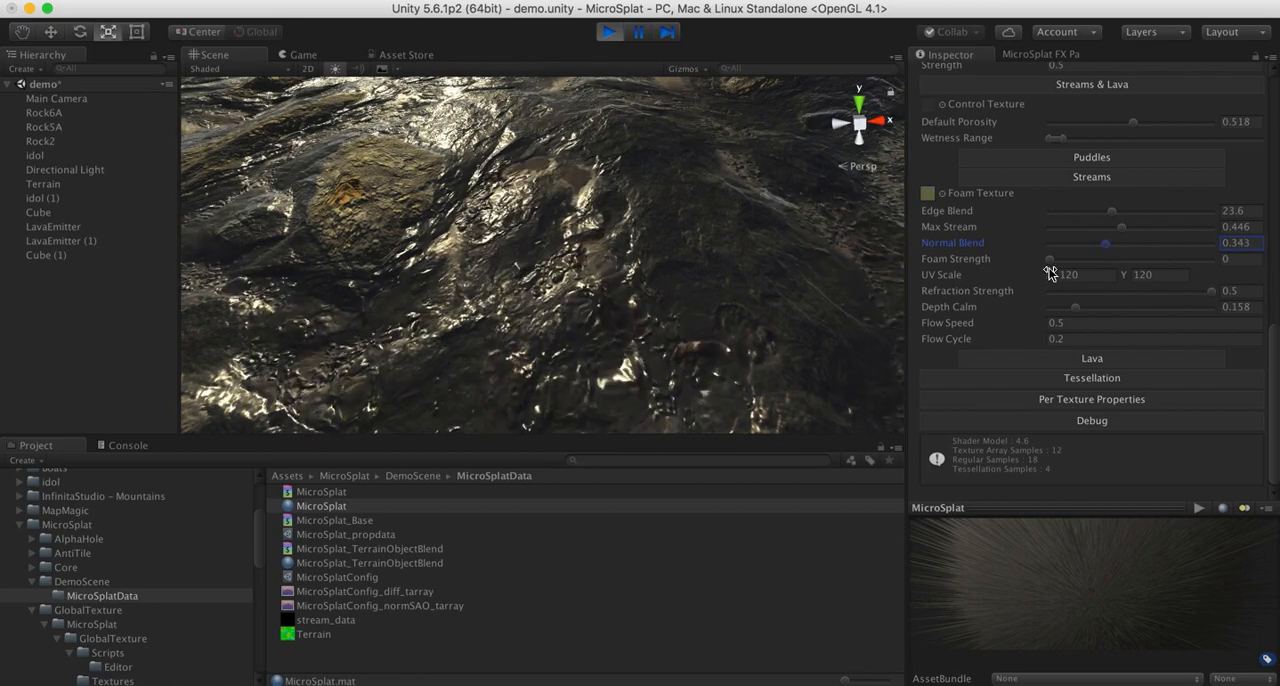
pyautogui.click(1209, 292)
pyautogui.moveTo(1209, 292); pyautogui.dragTo(1000, 305)
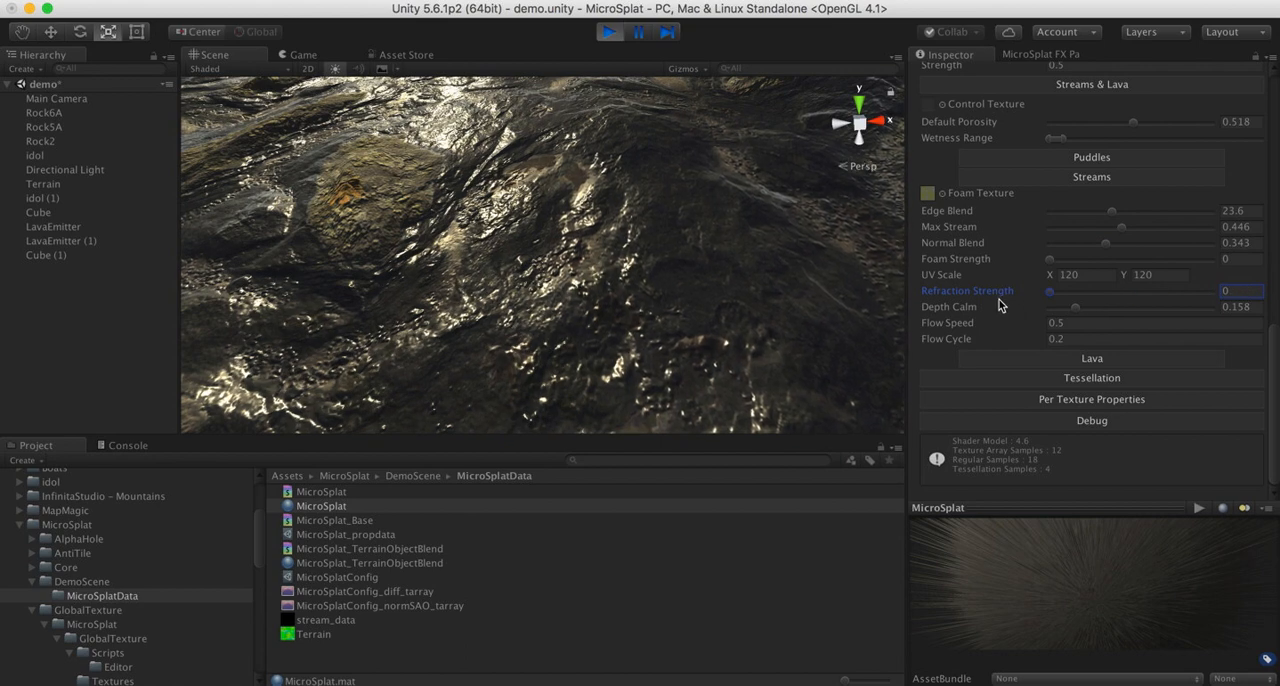
pyautogui.moveTo(1091, 298); pyautogui.dragTo(1223, 300)
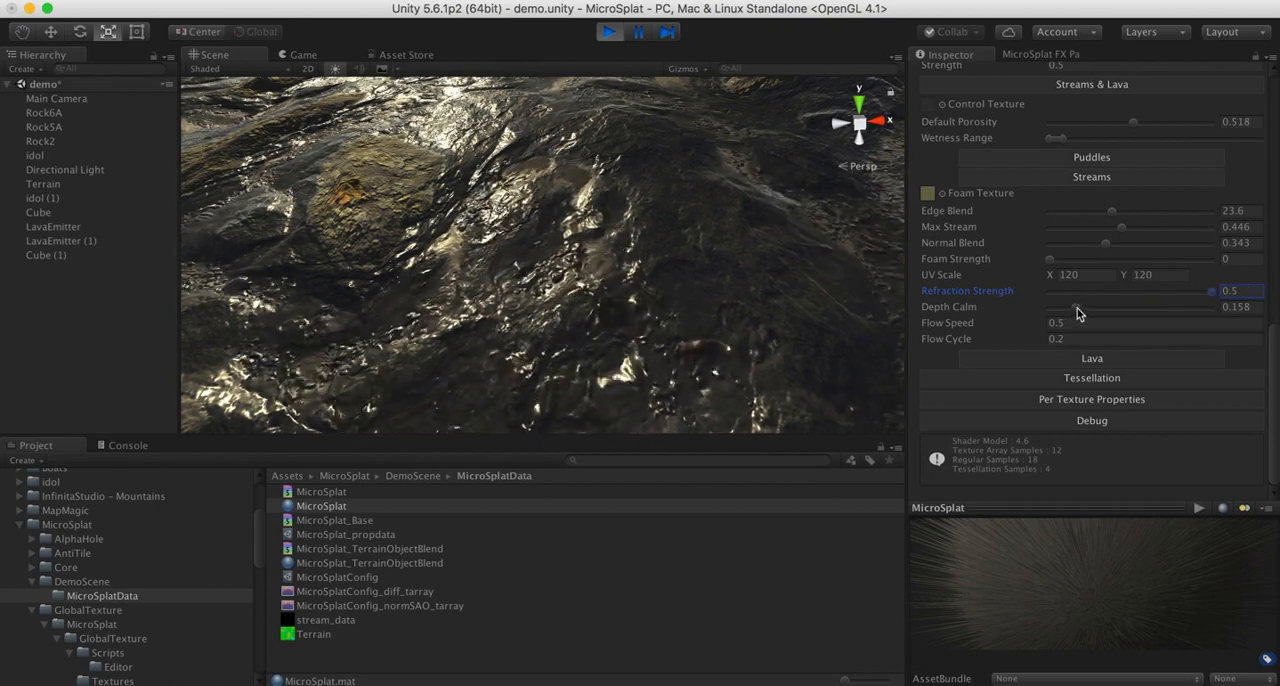
# - Set the stream's Depth Calm to 0.791 and restore the Foam Strength to 35
pyautogui.moveTo(1077, 313)
pyautogui.mouseDown()
pyautogui.moveTo(1011, 312)
pyautogui.moveTo(1180, 312)
pyautogui.mouseUp()
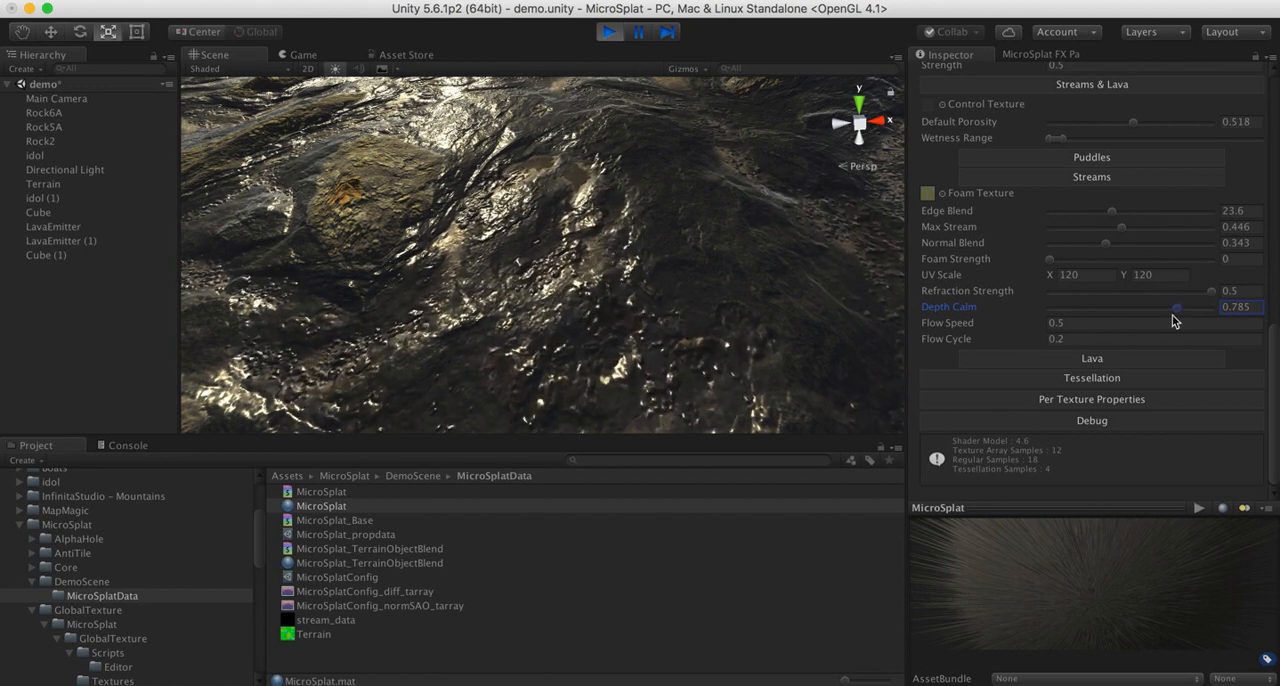
pyautogui.moveTo(1175, 314)
pyautogui.mouseDown()
pyautogui.moveTo(1103, 311)
pyautogui.moveTo(1176, 315)
pyautogui.mouseUp()
pyautogui.click(1210, 291)
pyautogui.moveTo(1051, 265); pyautogui.dragTo(1237, 268)
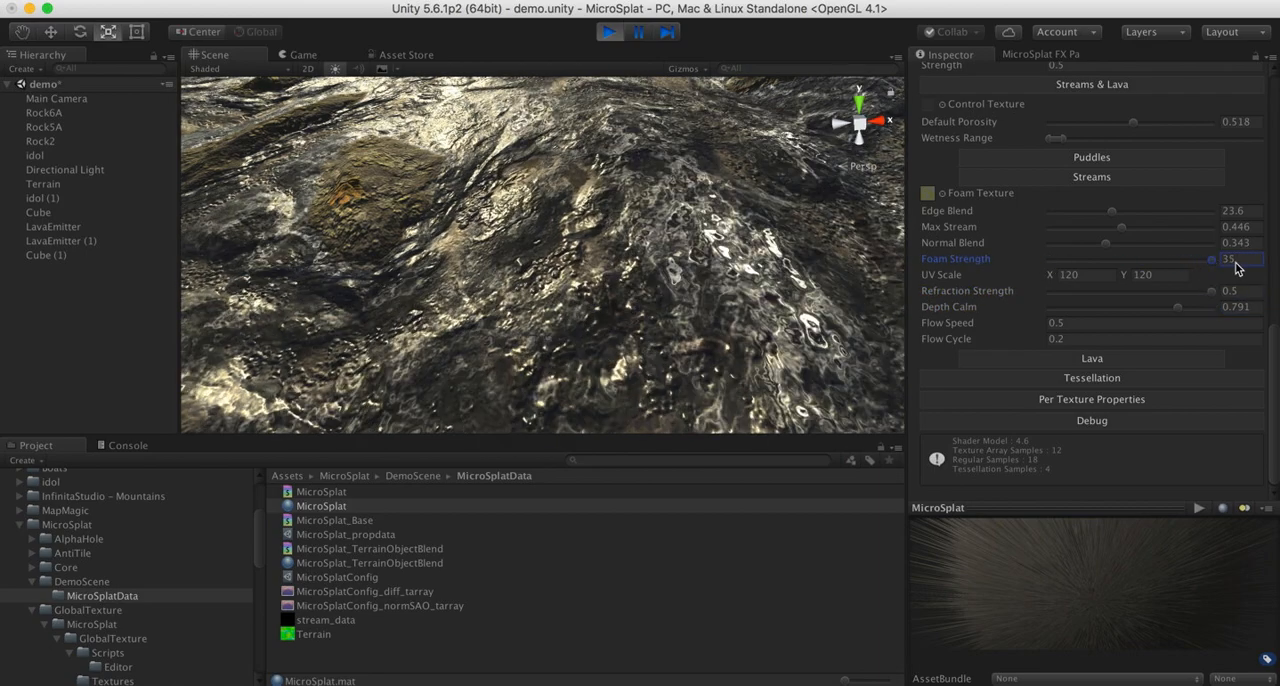
# - Inspect the foamy stream flowing over the rocks, both close up and from farther away
pyautogui.keyDown('alt'); pyautogui.moveTo(645, 288); pyautogui.dragTo(565, 262); pyautogui.keyUp('alt')
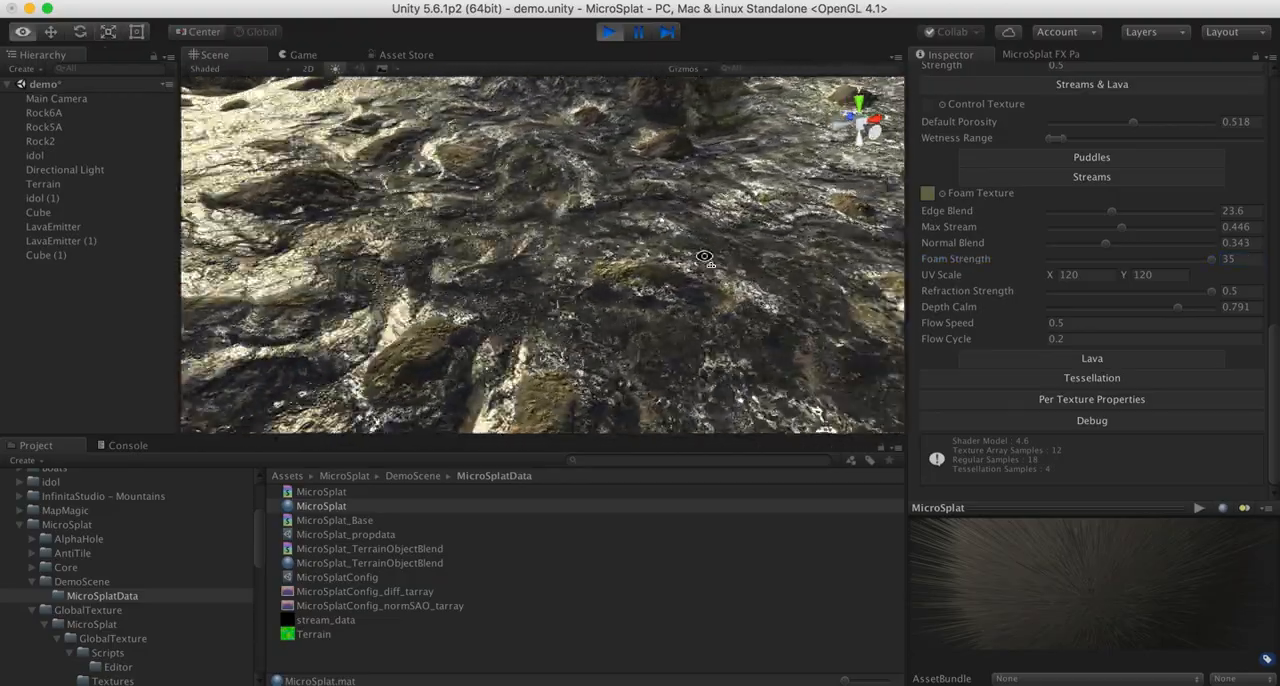
pyautogui.keyDown('alt'); pyautogui.moveTo(615, 250); pyautogui.dragTo(680, 270); pyautogui.keyUp('alt')
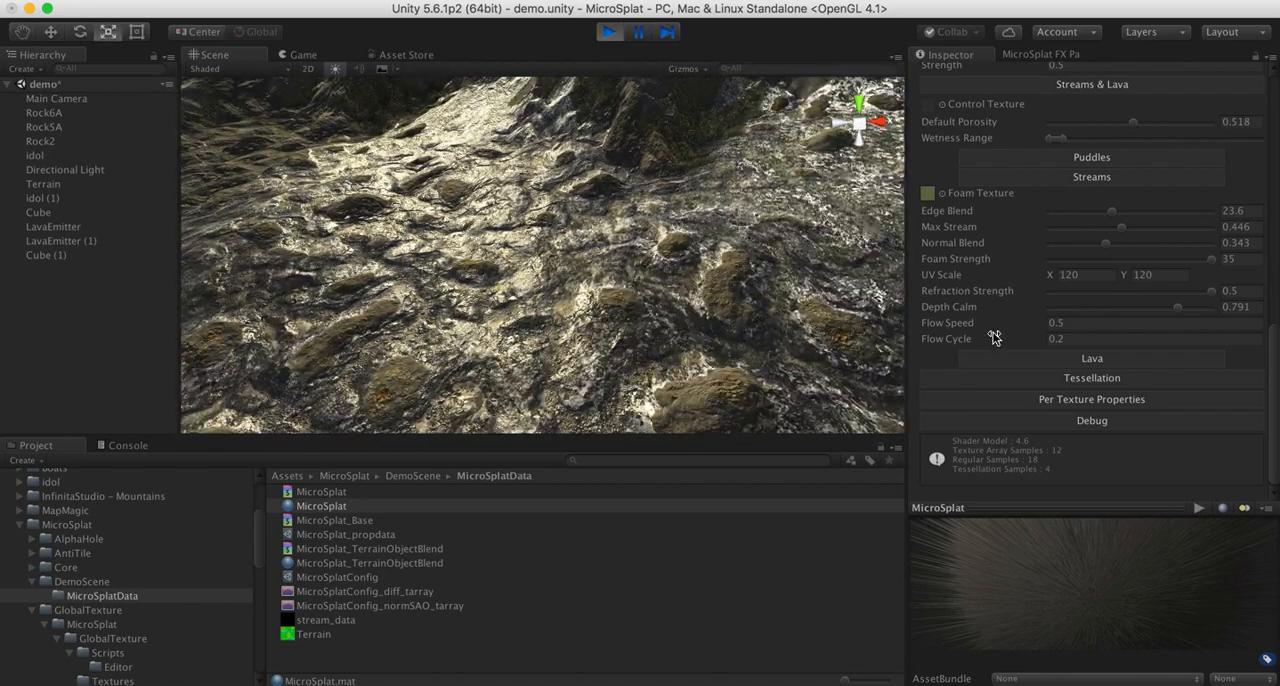
pyautogui.keyDown('alt'); pyautogui.moveTo(630, 215); pyautogui.dragTo(670, 220); pyautogui.keyUp('alt')
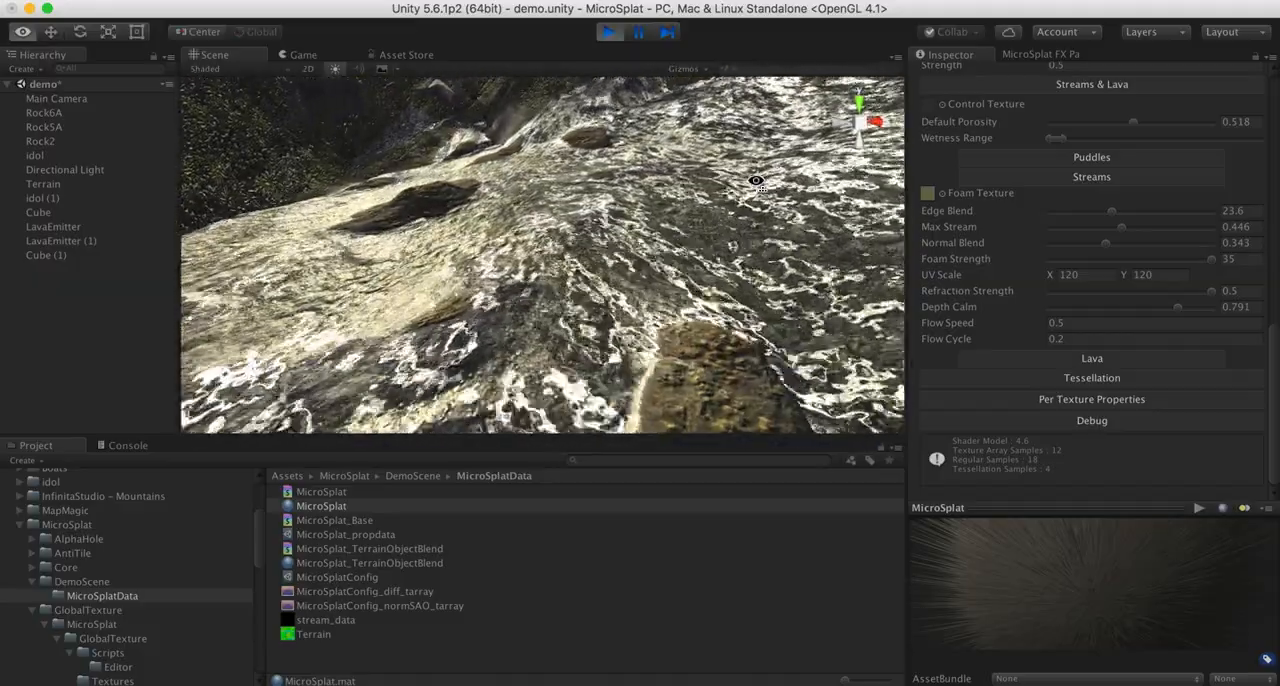
pyautogui.press('s')
pyautogui.moveTo(755, 181); pyautogui.dragTo(757, 183, button='right')
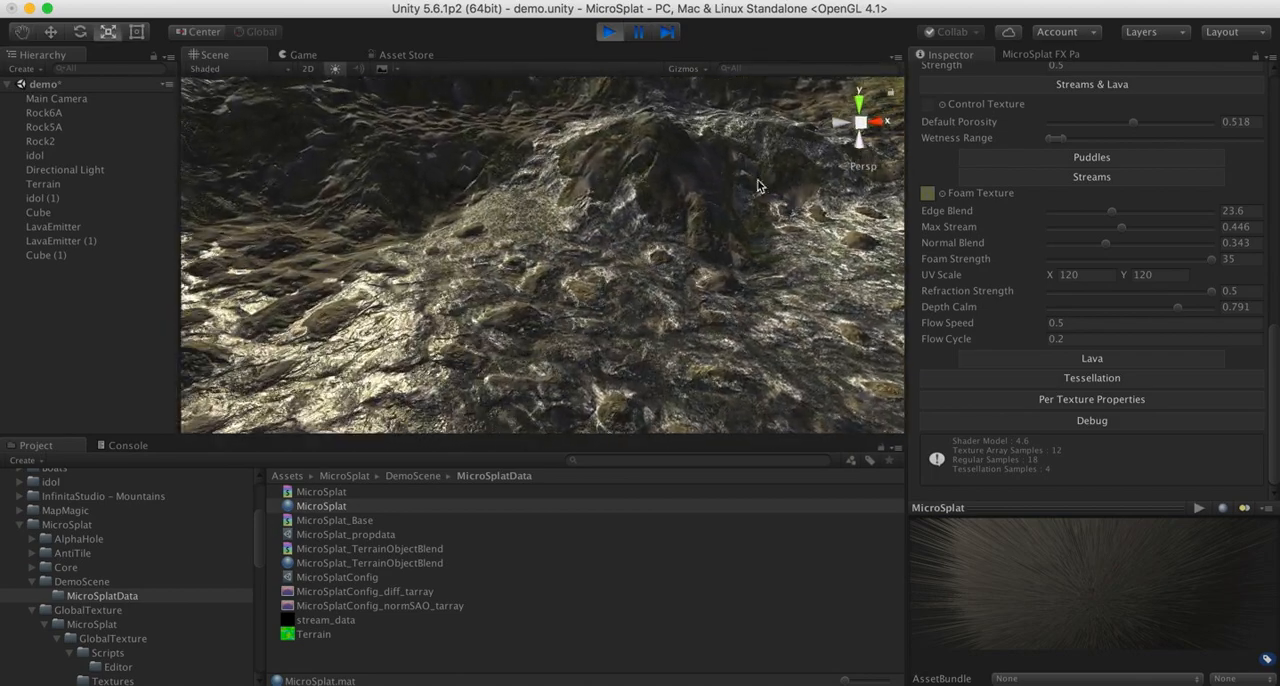
# - Expand the material's Per Texture Properties and review the options for the texture at index 0, such as Porosity and Foam
pyautogui.click(1049, 397)
pyautogui.scroll(-1, 1037, 457)
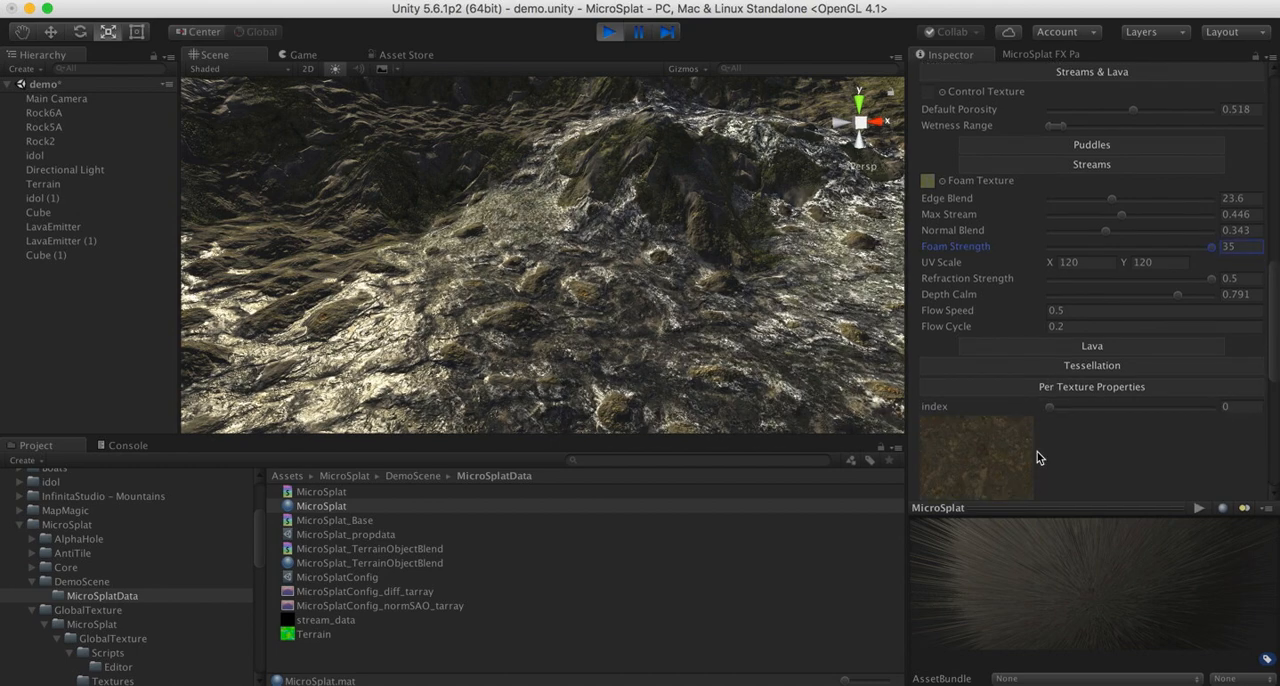
pyautogui.scroll(-8, 1037, 457)
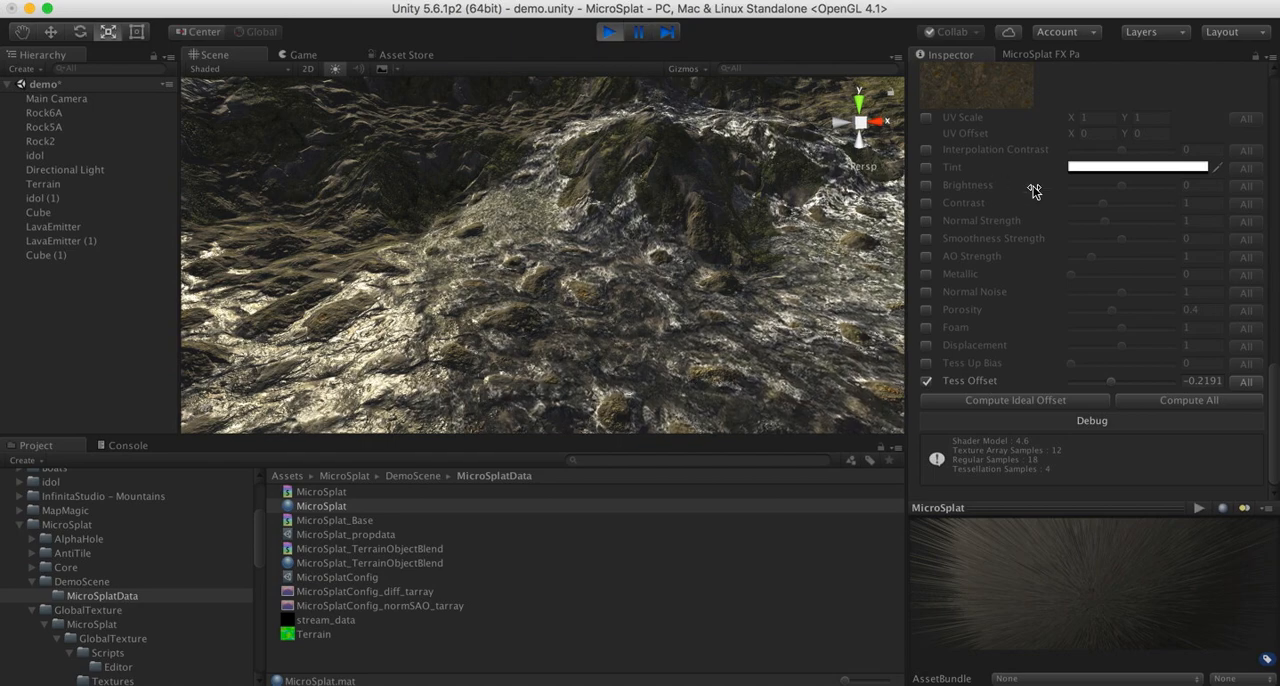
pyautogui.scroll(8, 1034, 190)
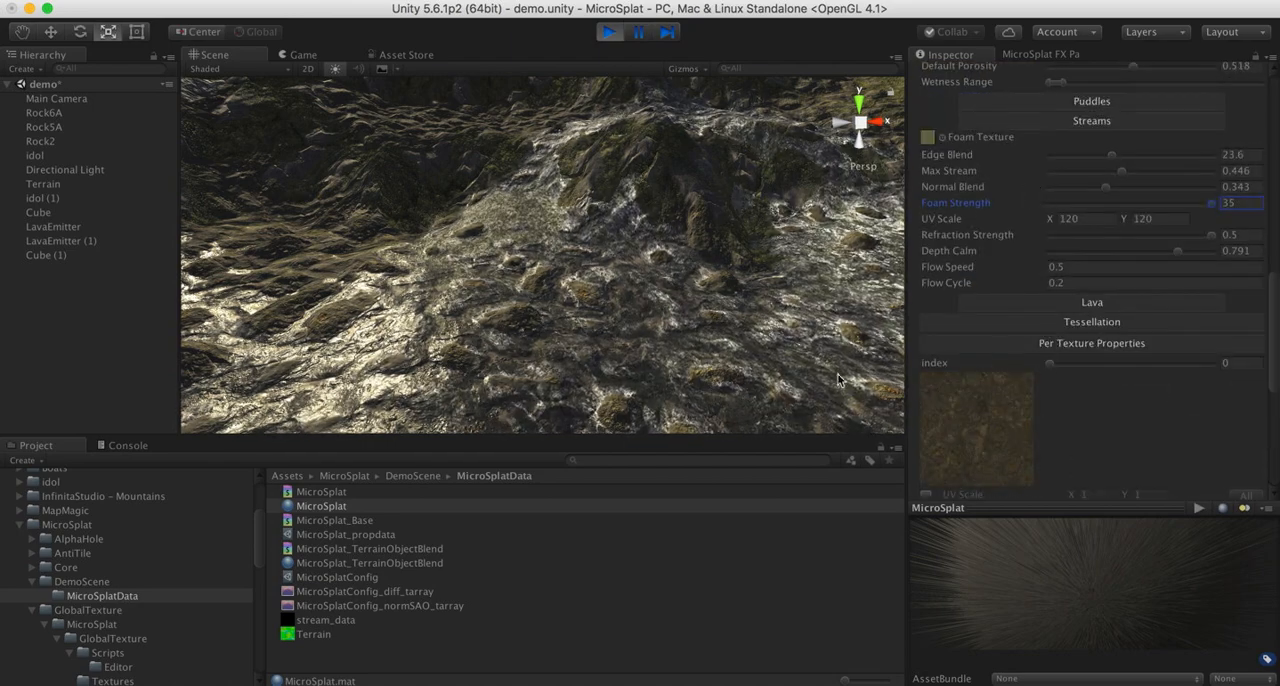
# - Collapse the Per Texture Properties section and set the stream's Max Stream to 0.363, checking the water around the rocks
pyautogui.keyDown('alt'); pyautogui.moveTo(680, 291); pyautogui.dragTo(790, 420); pyautogui.keyUp('alt')
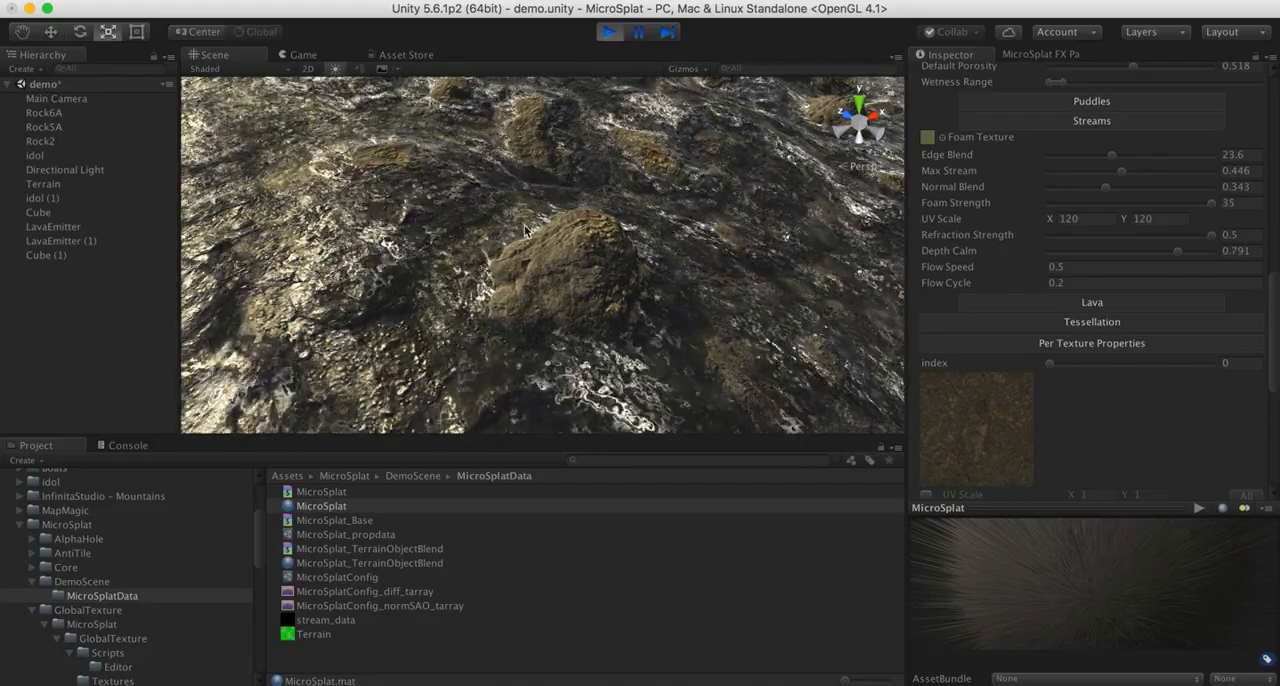
pyautogui.keyDown('alt'); pyautogui.moveTo(775, 302); pyautogui.dragTo(745, 281); pyautogui.keyUp('alt')
pyautogui.moveTo(745, 281); pyautogui.dragTo(717, 298, button='right')
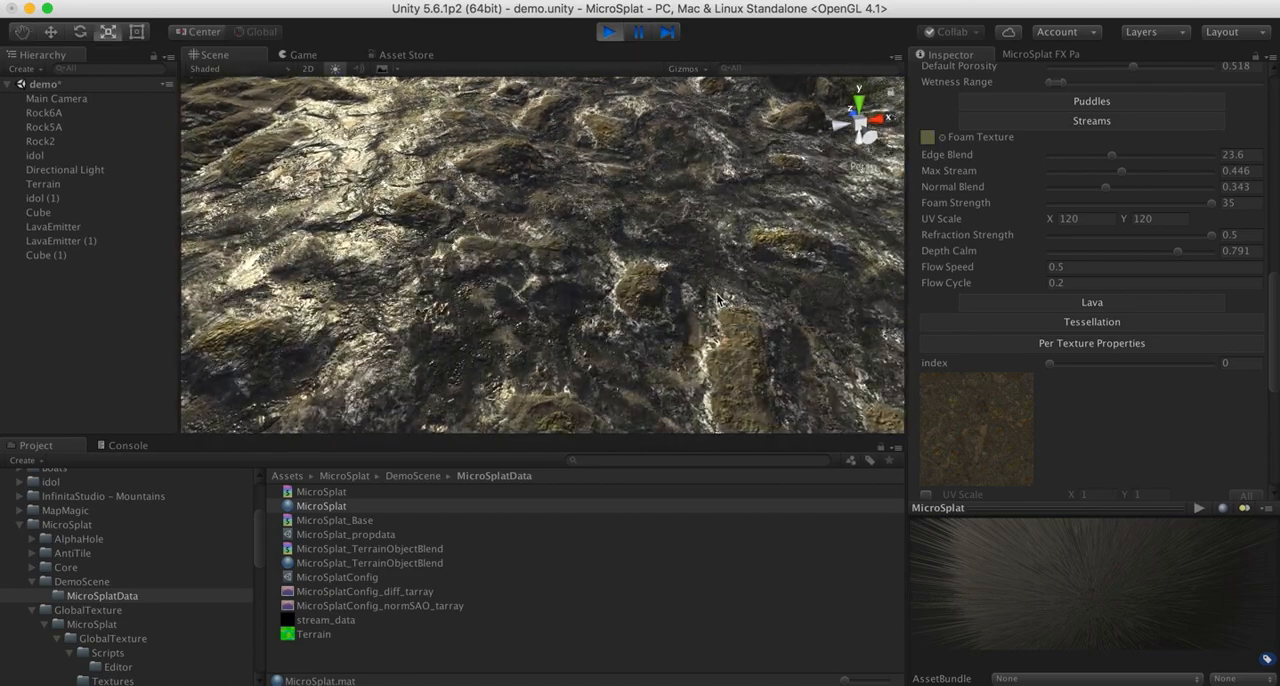
pyautogui.click(1060, 346)
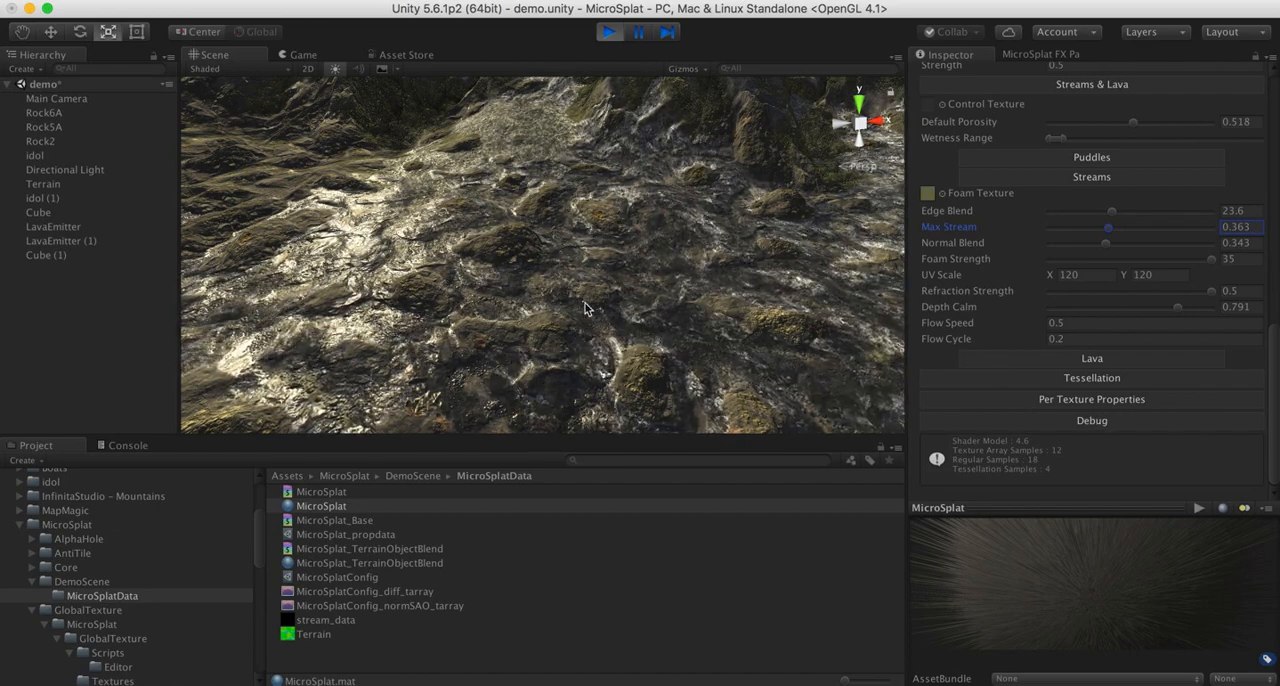
pyautogui.moveTo(585, 308); pyautogui.dragTo(679, 307, button='right')
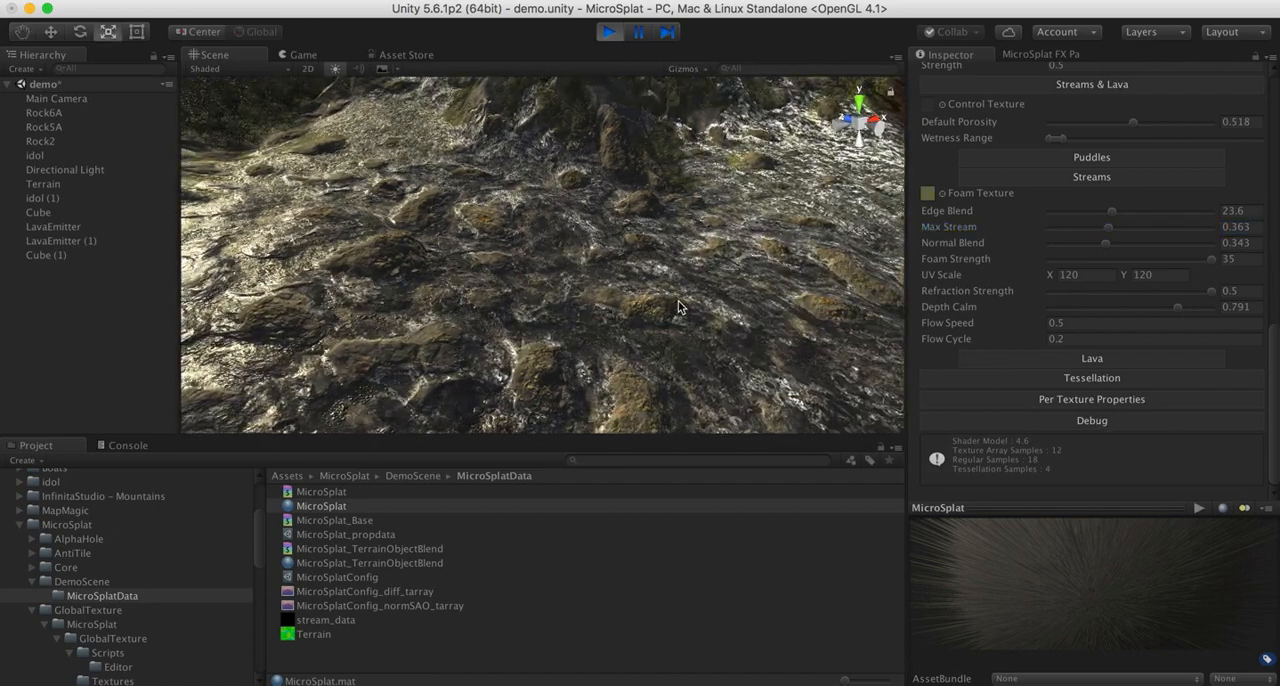
pyautogui.moveTo(637, 268); pyautogui.dragTo(700, 260, button='right')
# - Review the Shader Generator's feature options, including Wetness, Puddles, Streams, Lava and Dynamic Flows, against the rendered terrain
pyautogui.scroll(15, 988, 207)
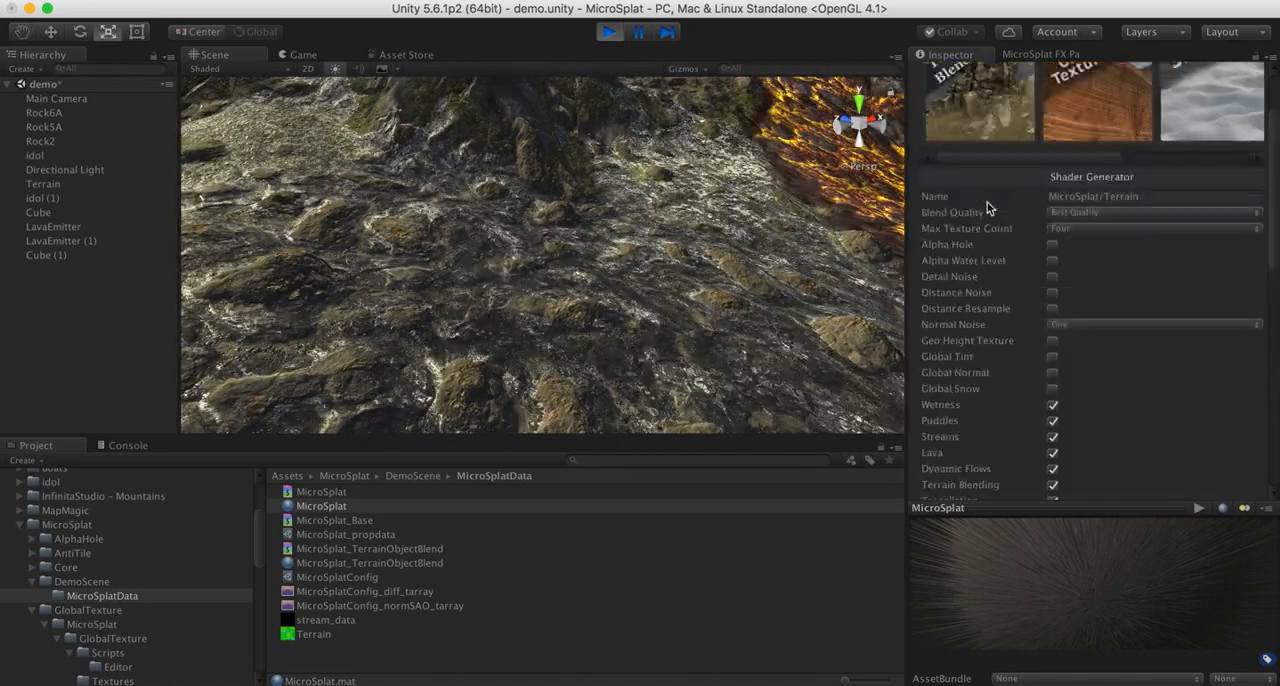
pyautogui.scroll(-5, 965, 380)
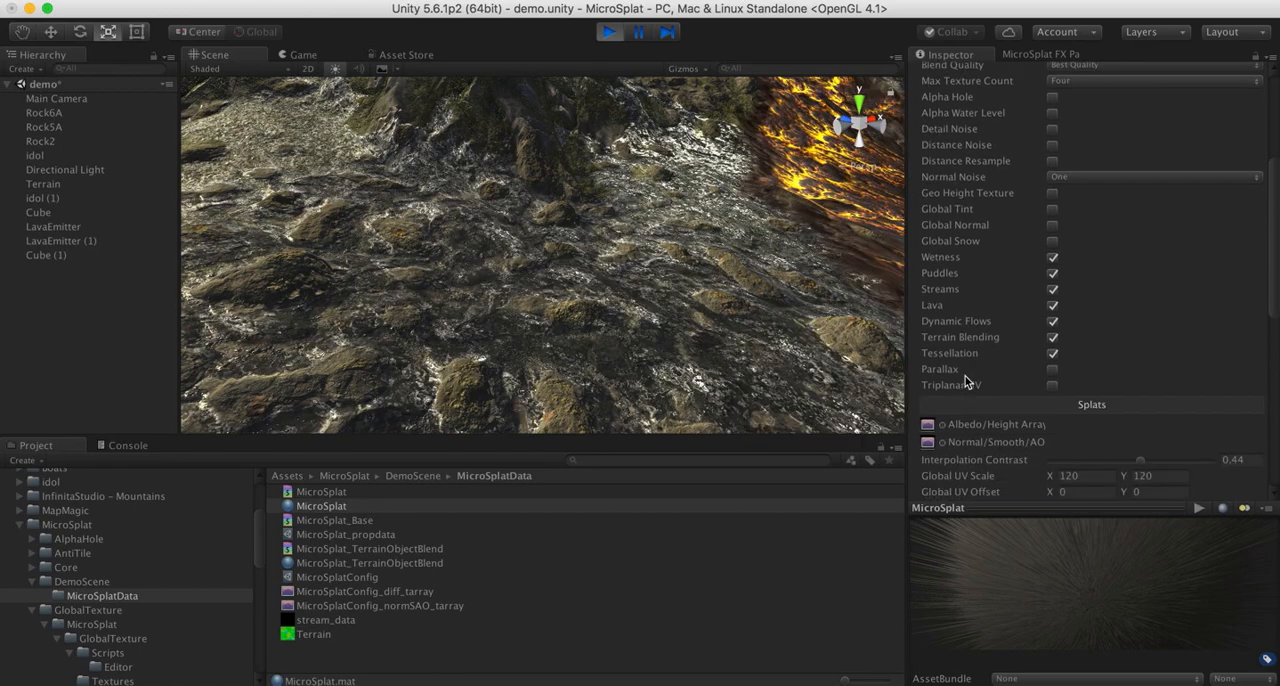
pyautogui.moveTo(745, 233); pyautogui.dragTo(508, 198, button='right')
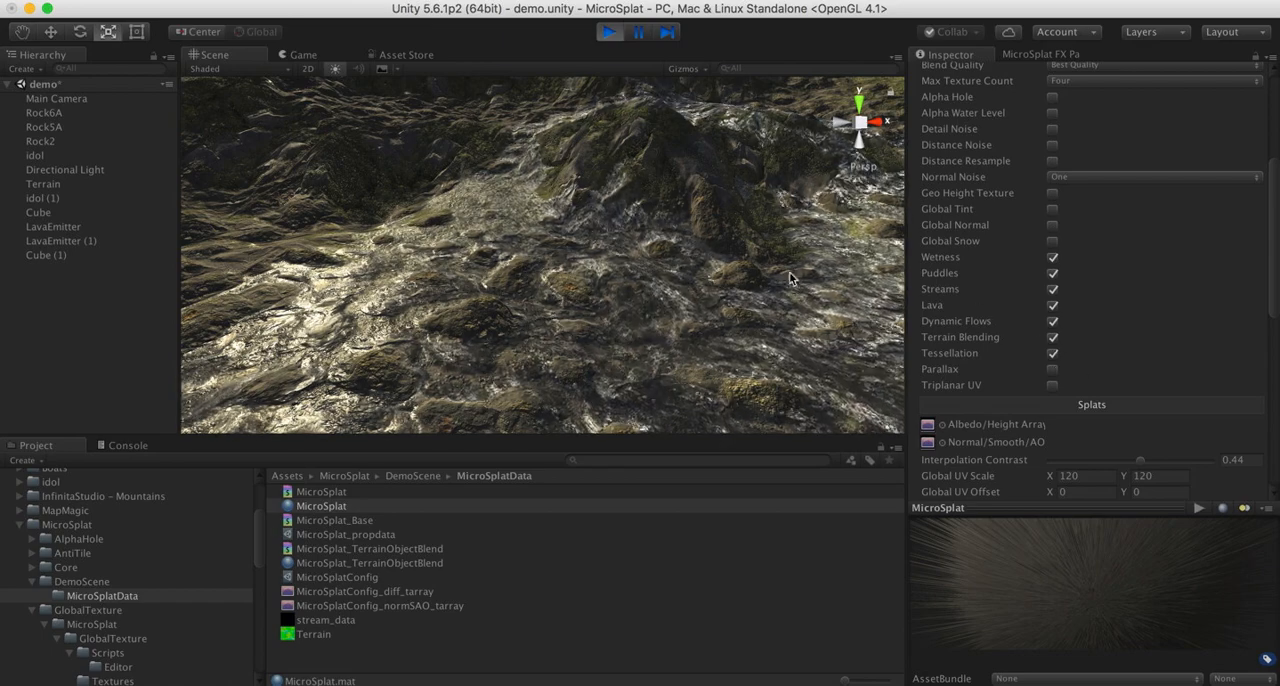
pyautogui.keyDown('alt'); pyautogui.moveTo(790, 278); pyautogui.dragTo(615, 250); pyautogui.keyUp('alt')
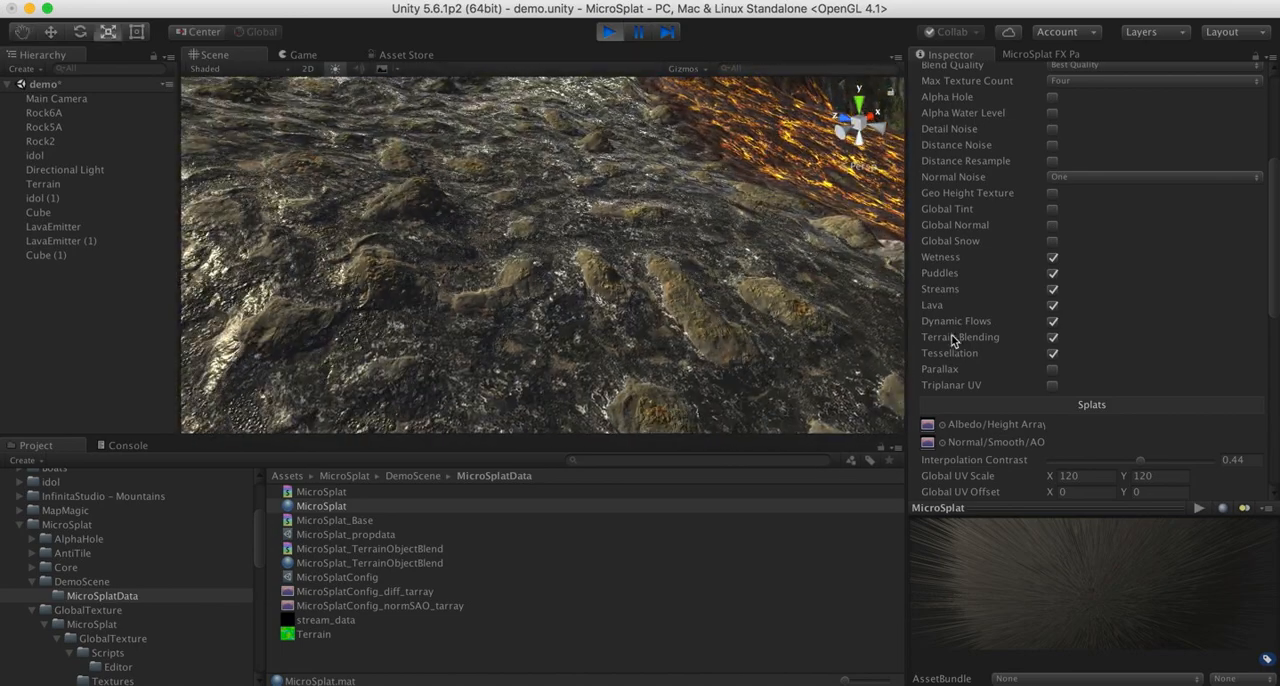
pyautogui.scroll(-10, 1153, 356)
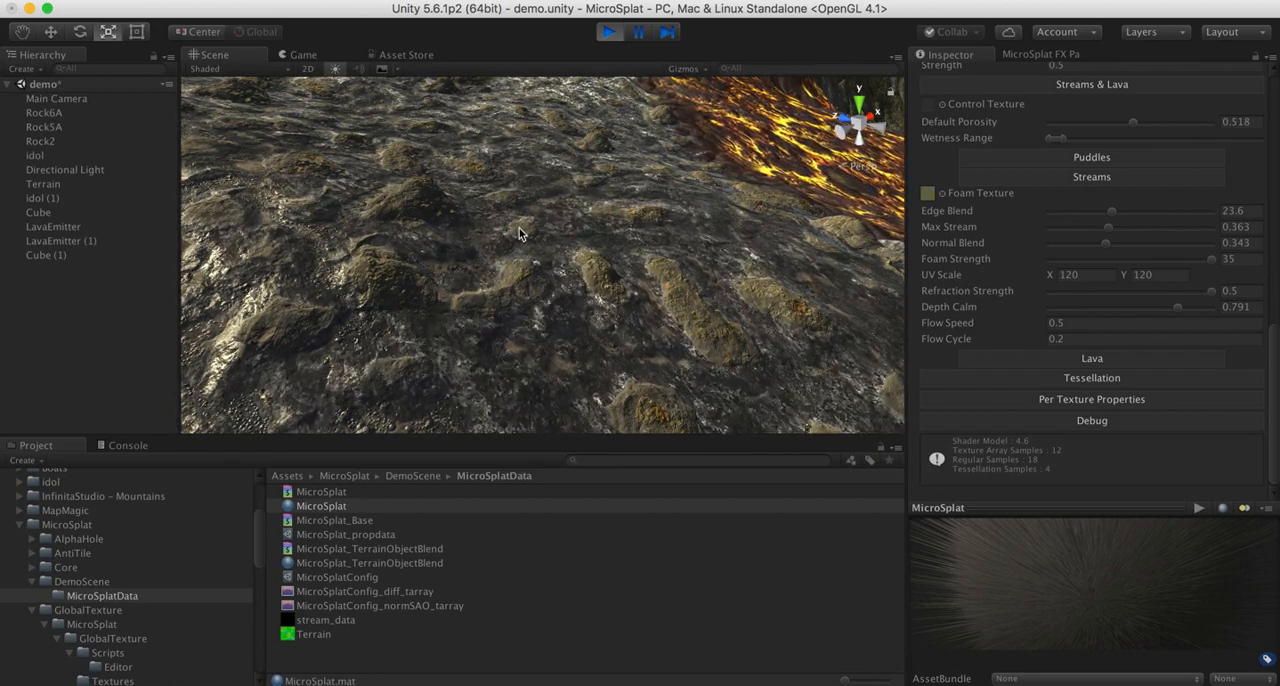
# - Examine how the stream water and foam run around the rocks, from close range and from above
pyautogui.moveTo(519, 234); pyautogui.dragTo(478, 220, button='right')
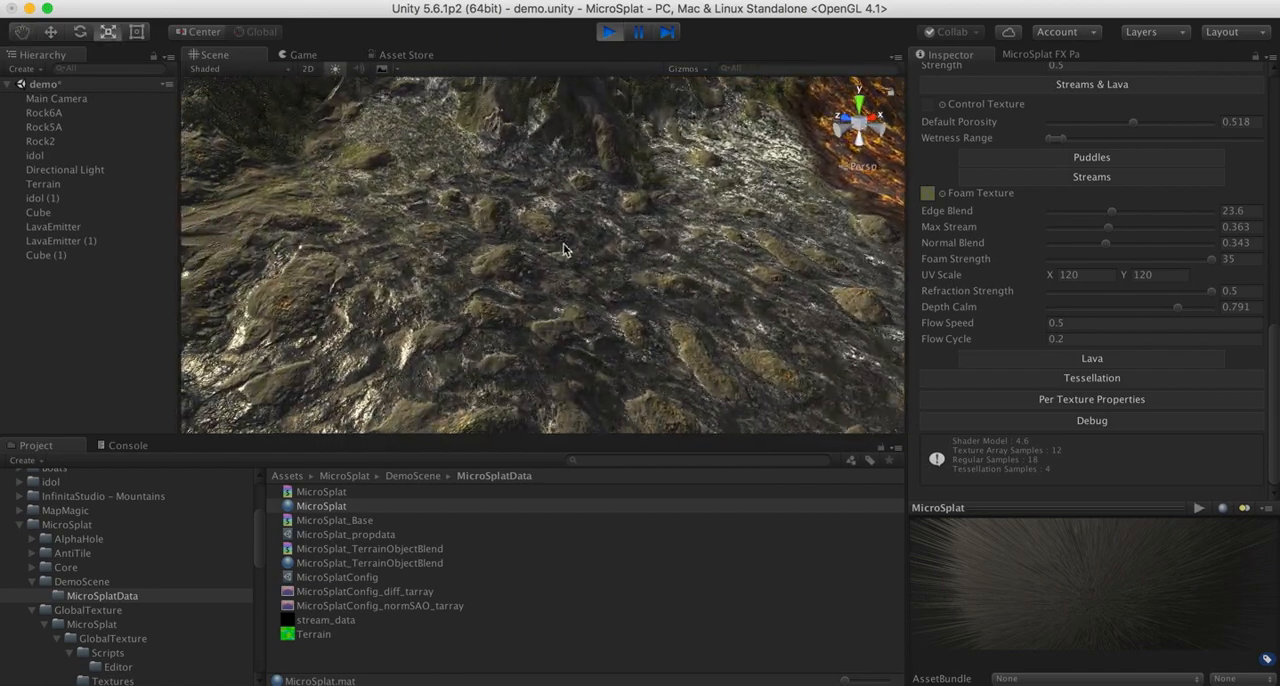
pyautogui.moveTo(563, 250); pyautogui.dragTo(503, 222, button='right')
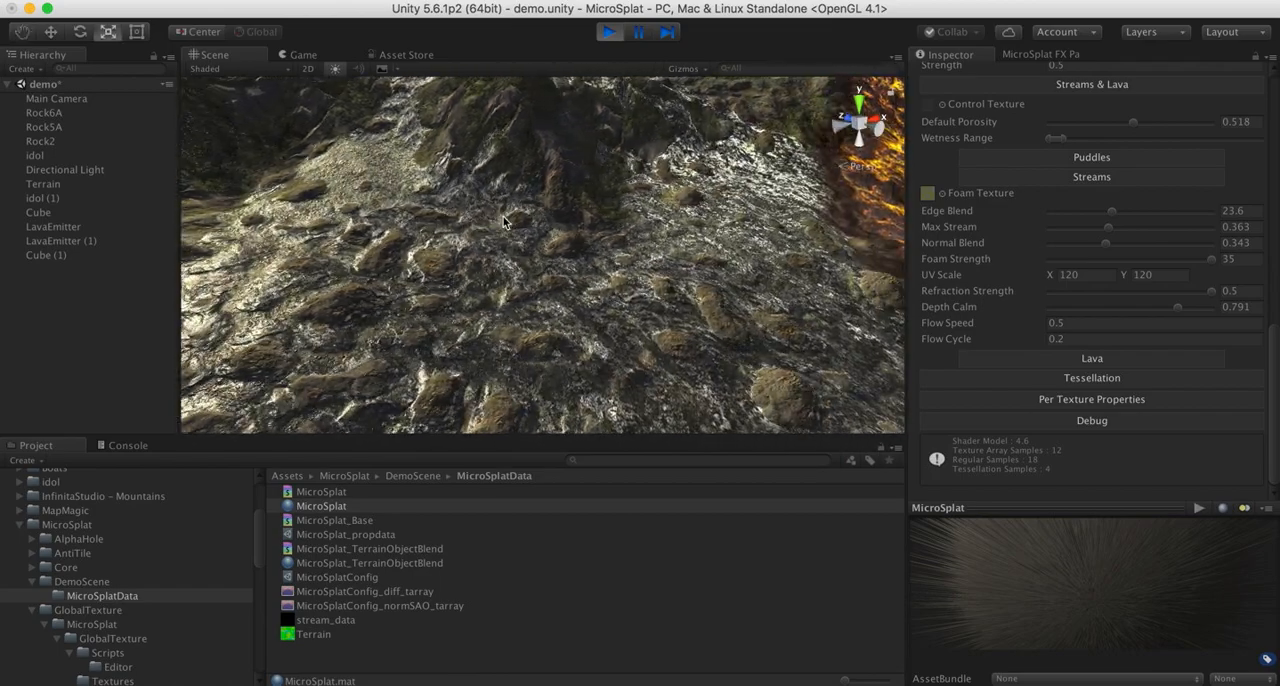
pyautogui.moveTo(604, 240); pyautogui.dragTo(565, 298, button='right')
pyautogui.press('w')
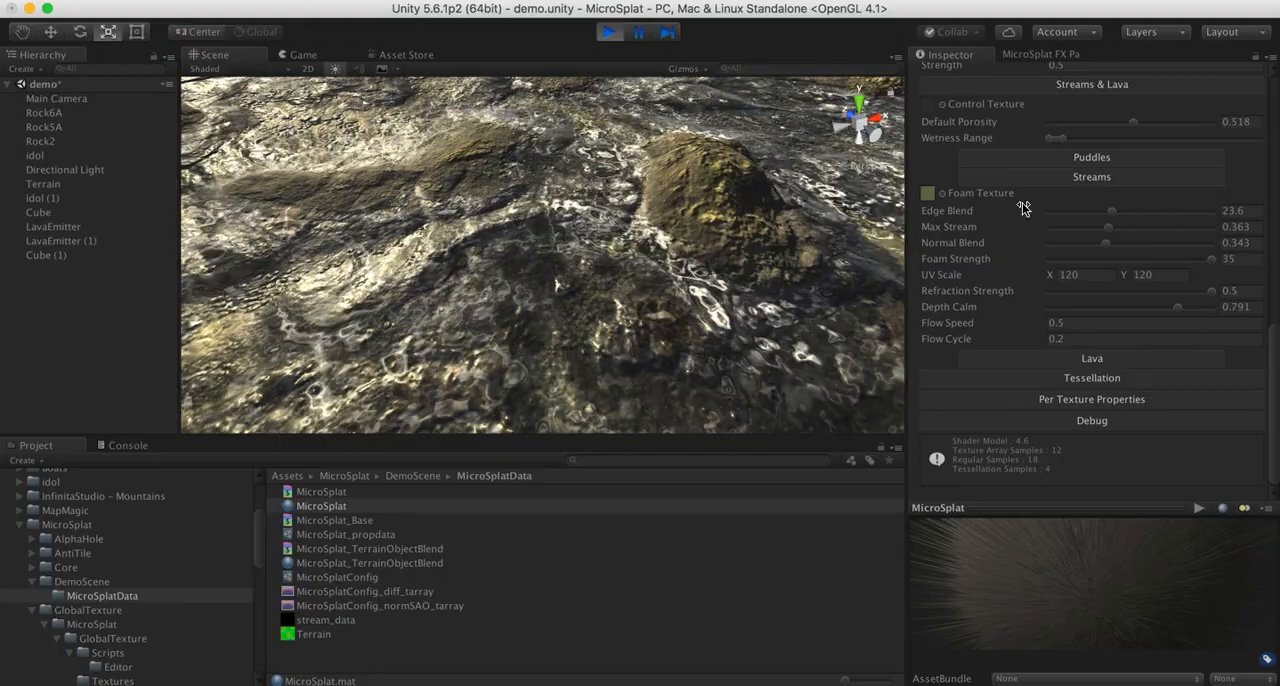
pyautogui.scroll(15, 1023, 200)
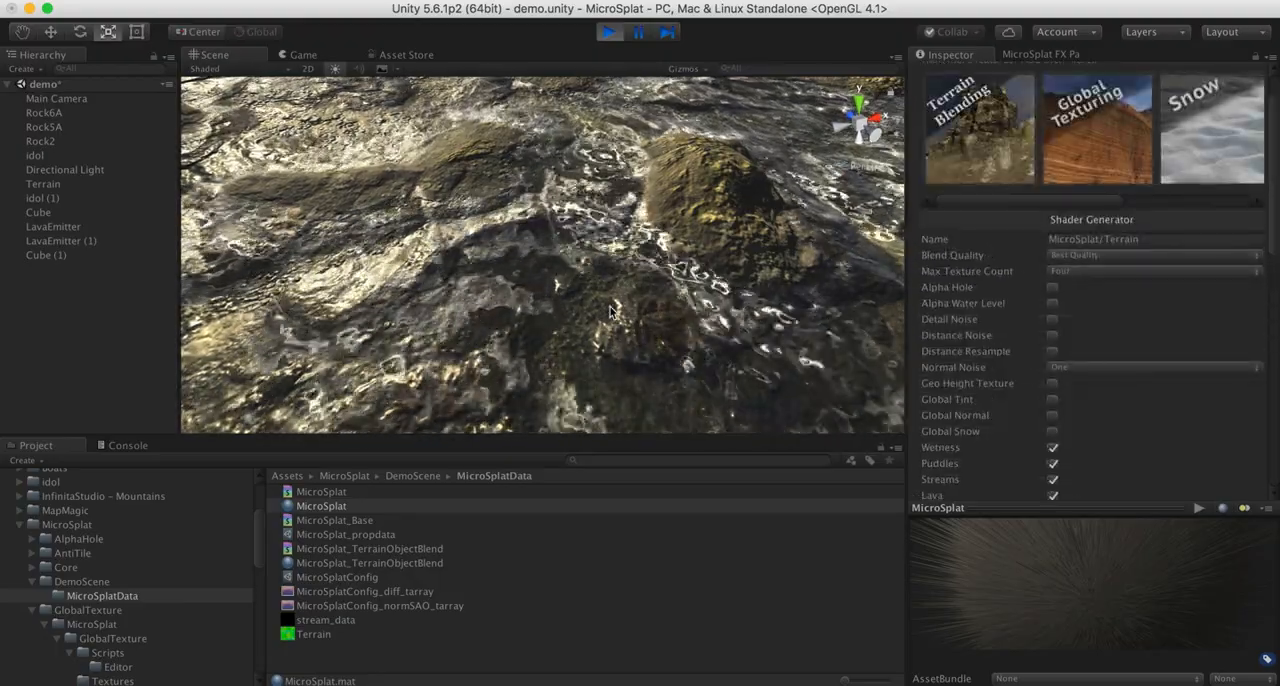
pyautogui.moveTo(575, 230); pyautogui.dragTo(641, 267, button='right')
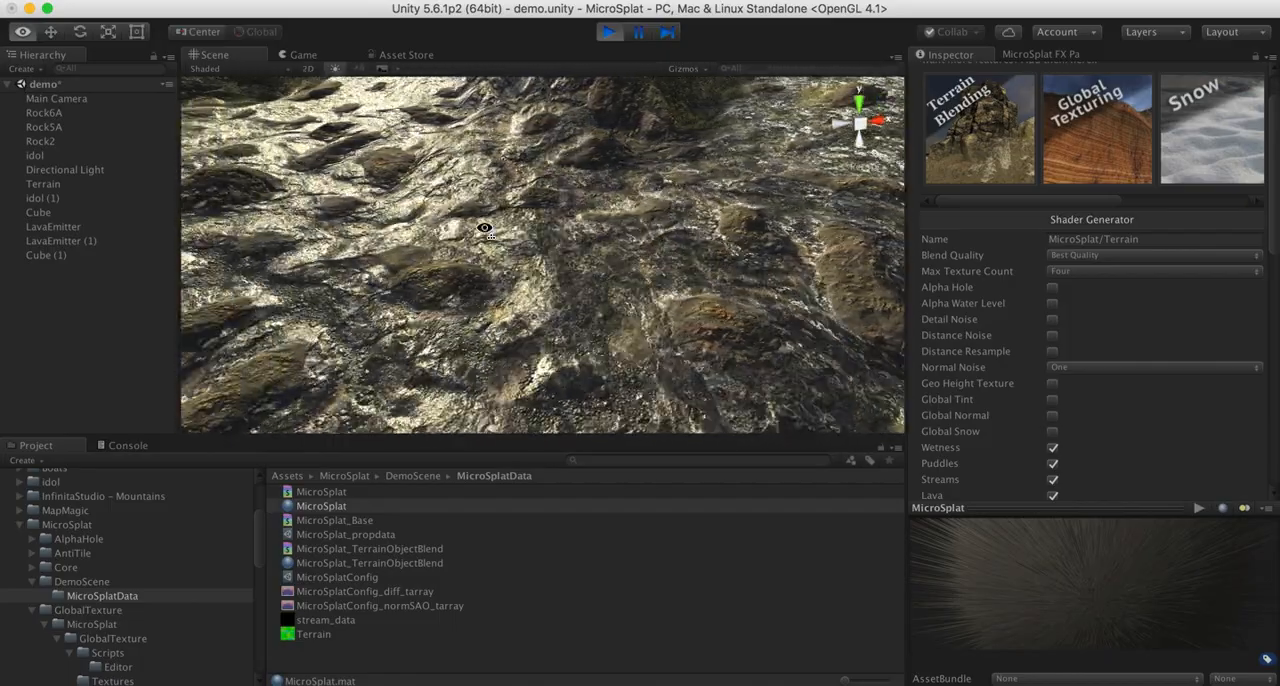
pyautogui.moveTo(484, 228); pyautogui.dragTo(484, 228, button='right')
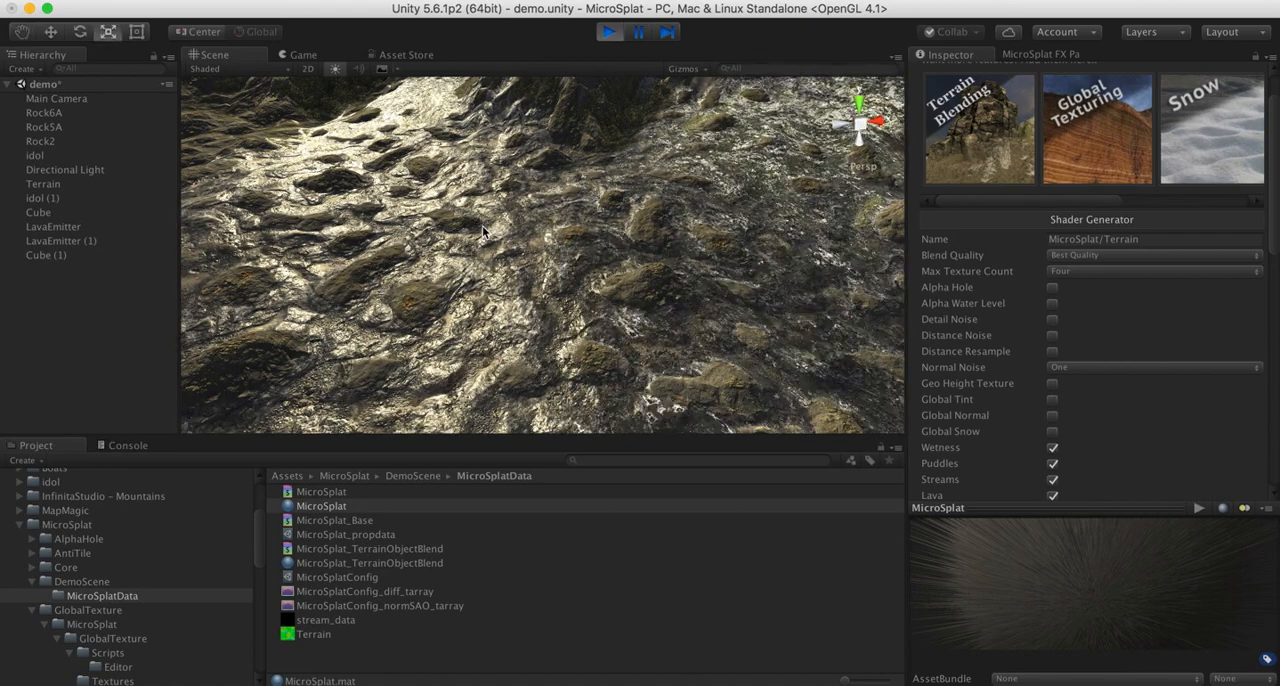
pyautogui.moveTo(482, 226); pyautogui.dragTo(485, 173, button='right')
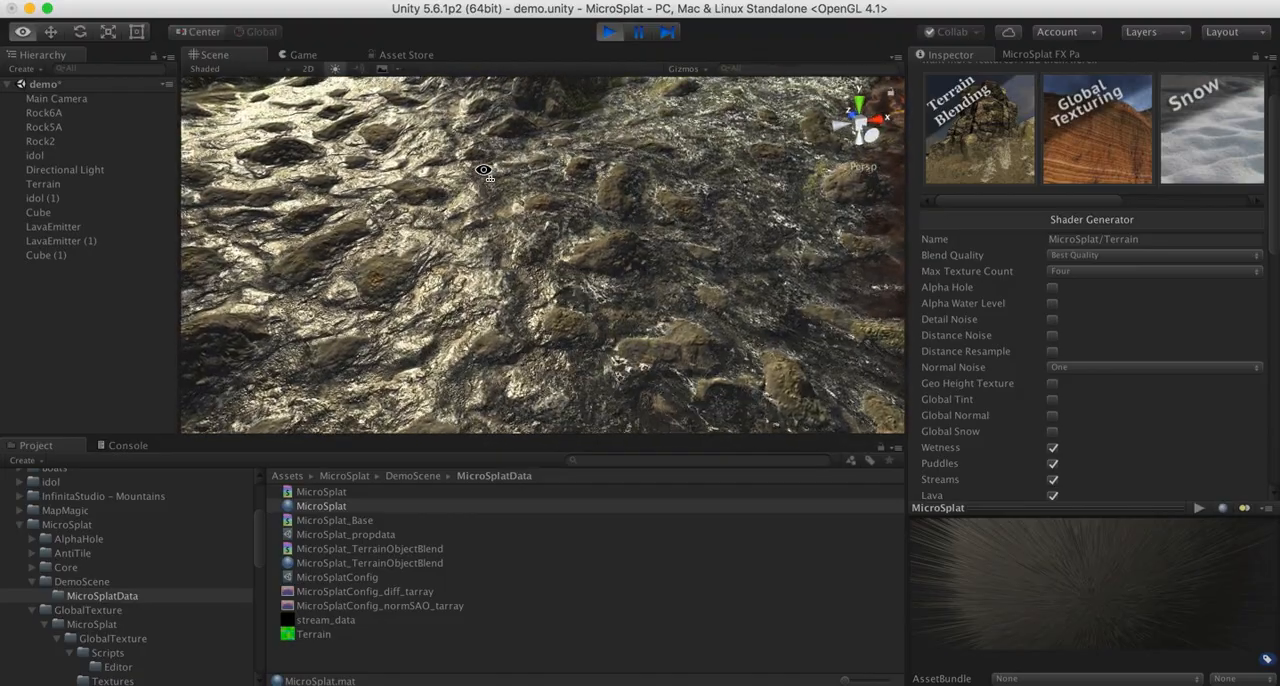
pyautogui.moveTo(483, 173); pyautogui.dragTo(508, 163, button='right')
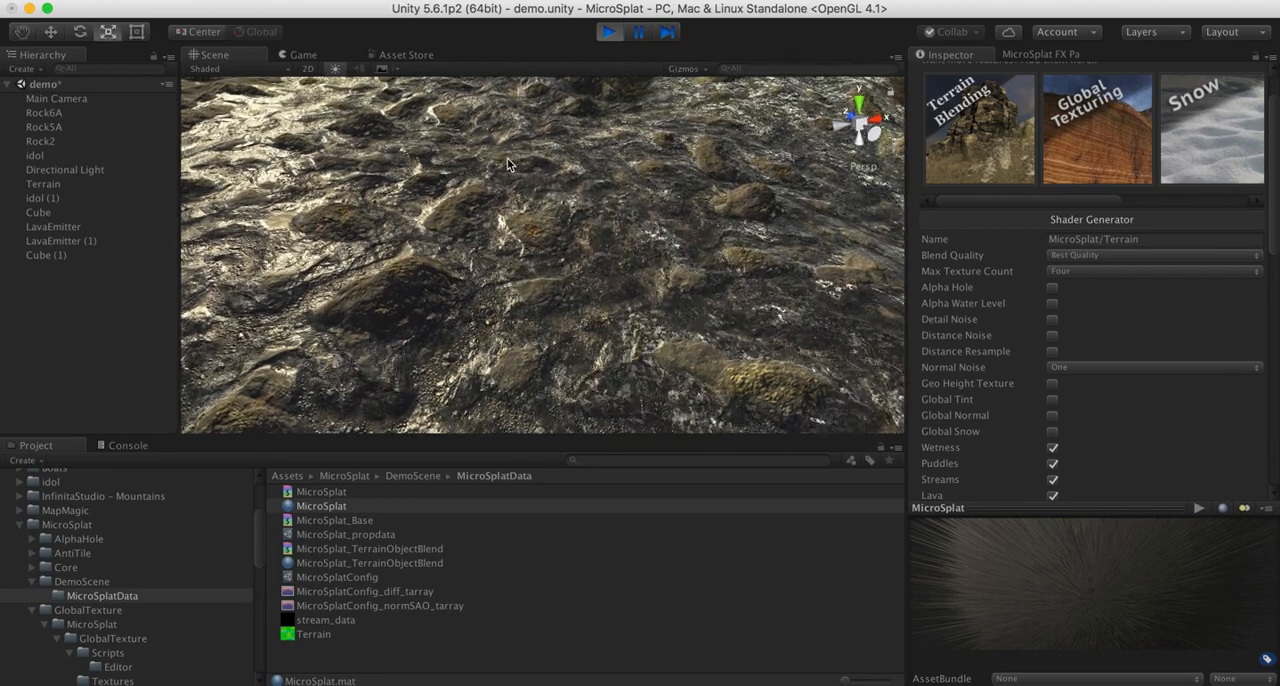
# - Inspect the lava flow close up, and compare it with the neighbouring stream from a wide view of the valley
pyautogui.moveTo(492, 257); pyautogui.dragTo(545, 256, button='right')
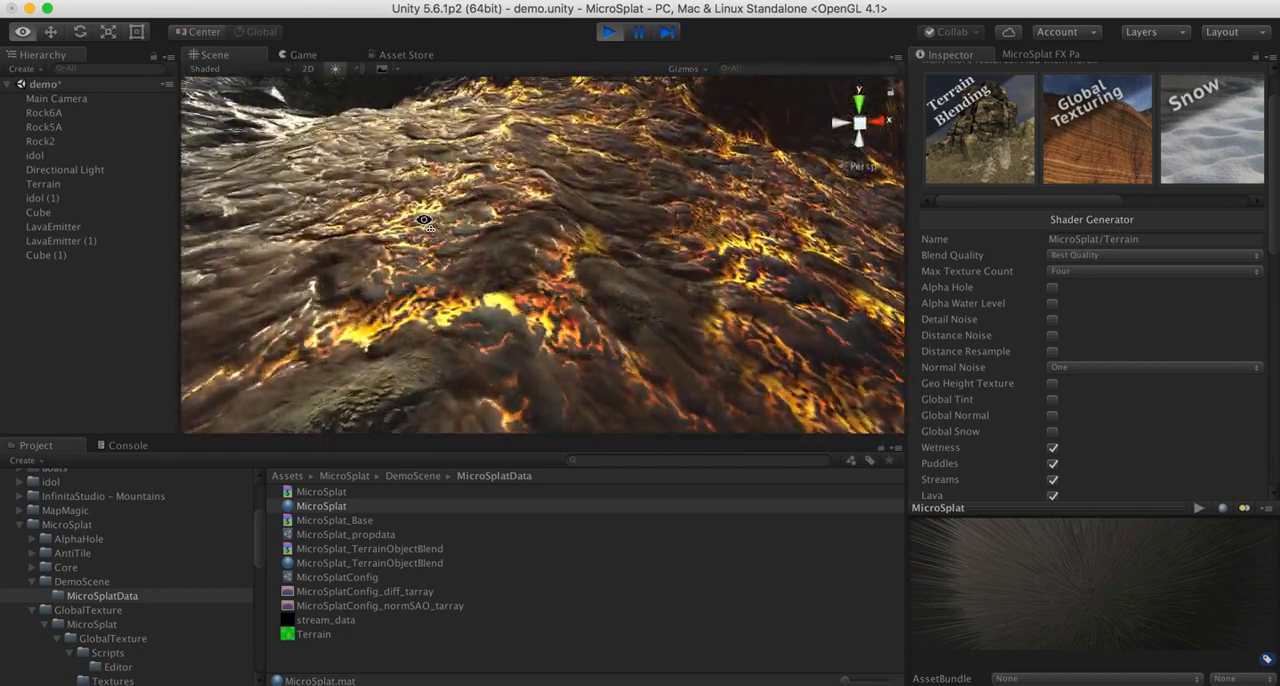
pyautogui.press('s')
pyautogui.press('a')
pyautogui.moveTo(460, 229); pyautogui.dragTo(408, 201, button='right')
pyautogui.press('d')
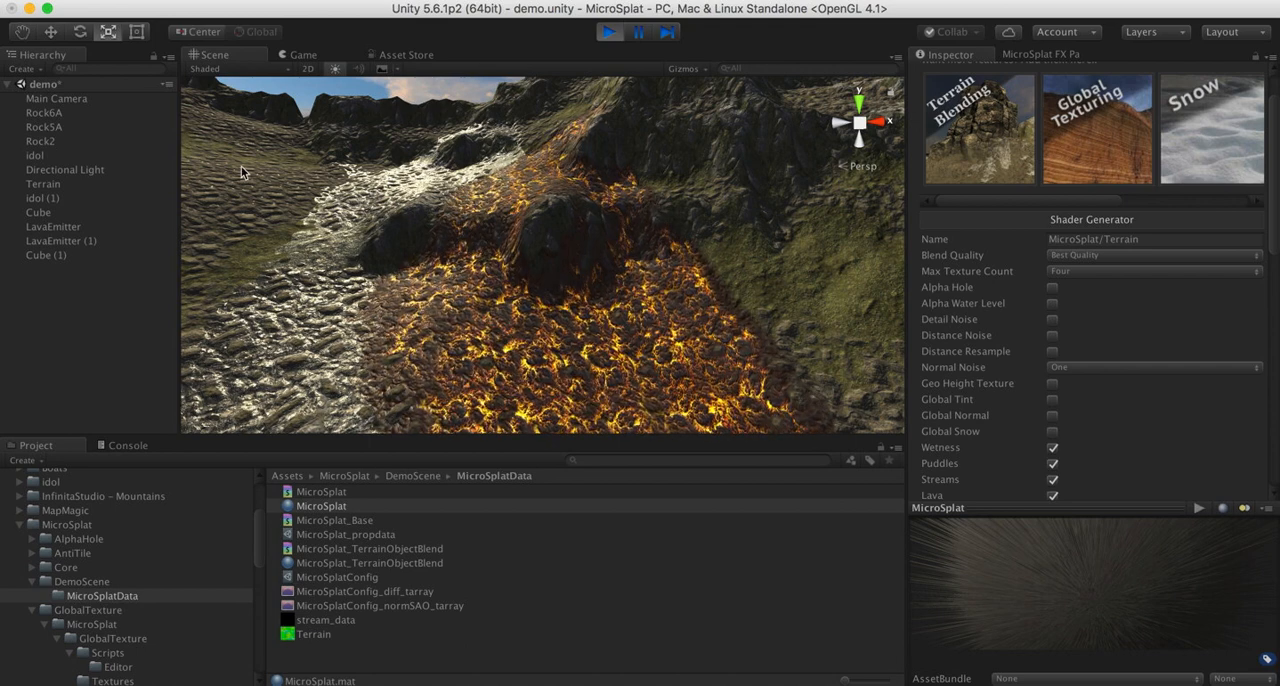
# - Select the Terrain object and review its Stream Manager settings and simulation texture previews
pyautogui.click(59, 184)
pyautogui.scroll(-6, 1006, 497)
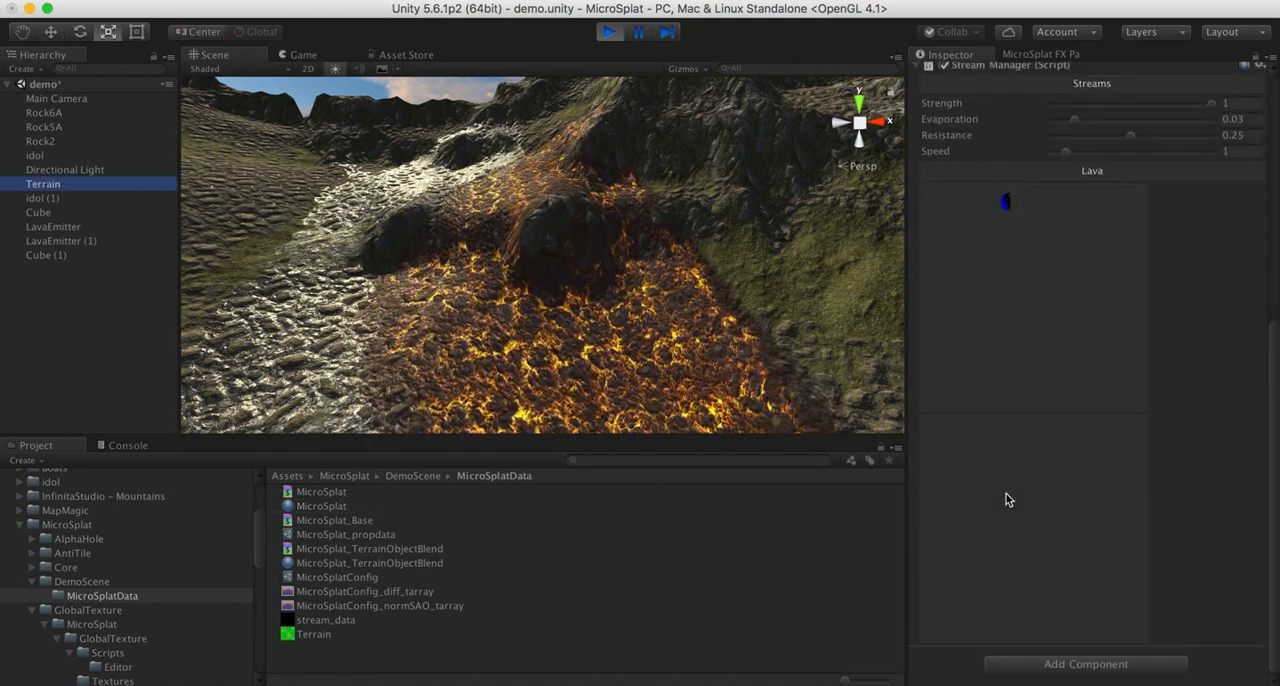
pyautogui.scroll(4, 1006, 497)
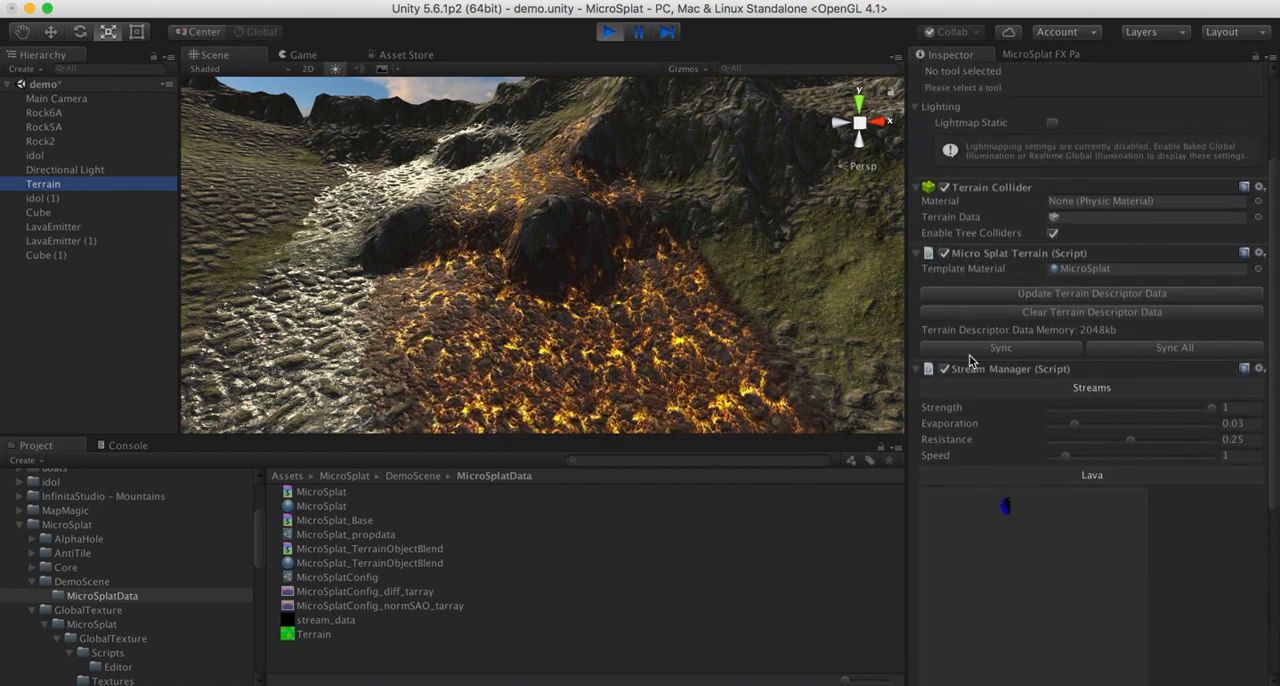
pyautogui.scroll(-5, 965, 461)
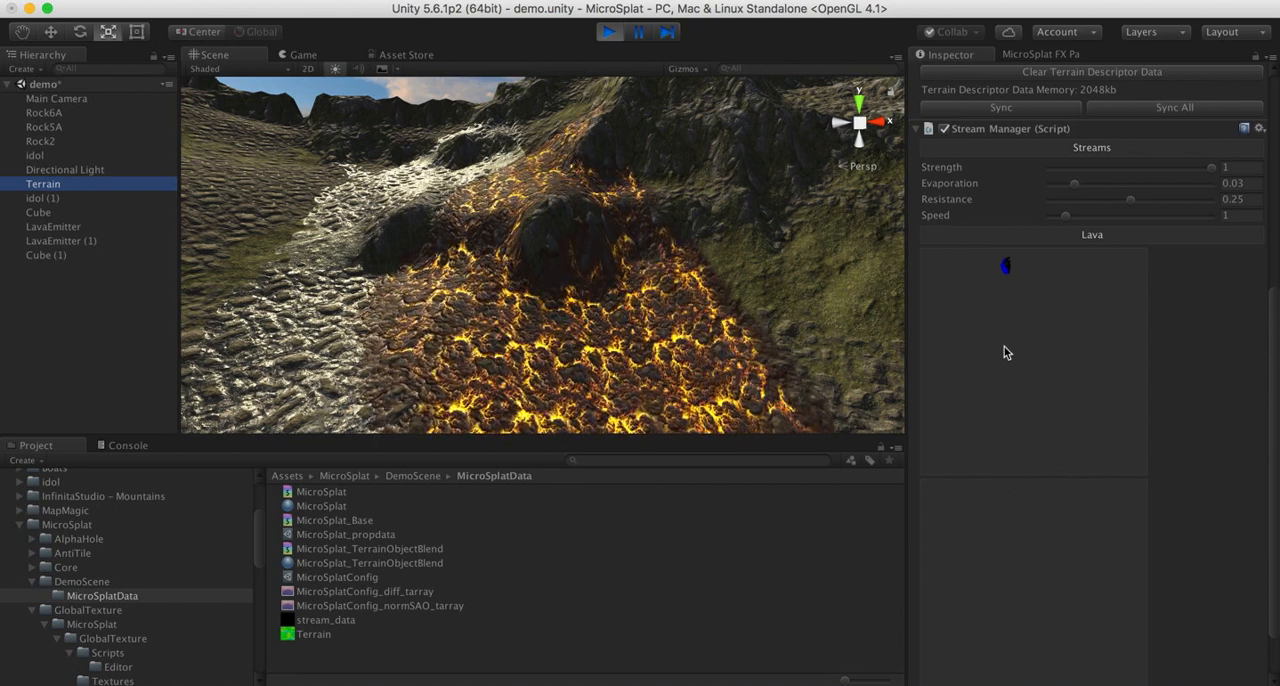
pyautogui.scroll(3, 1006, 352)
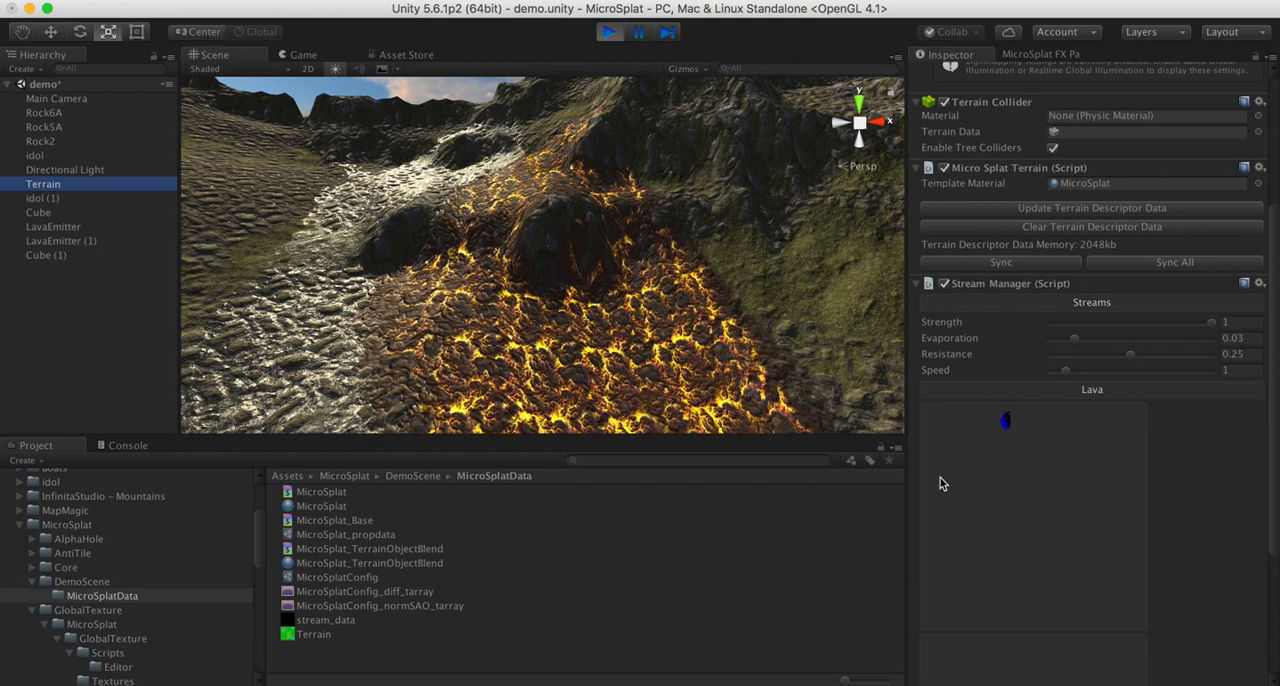
pyautogui.scroll(1, 940, 484)
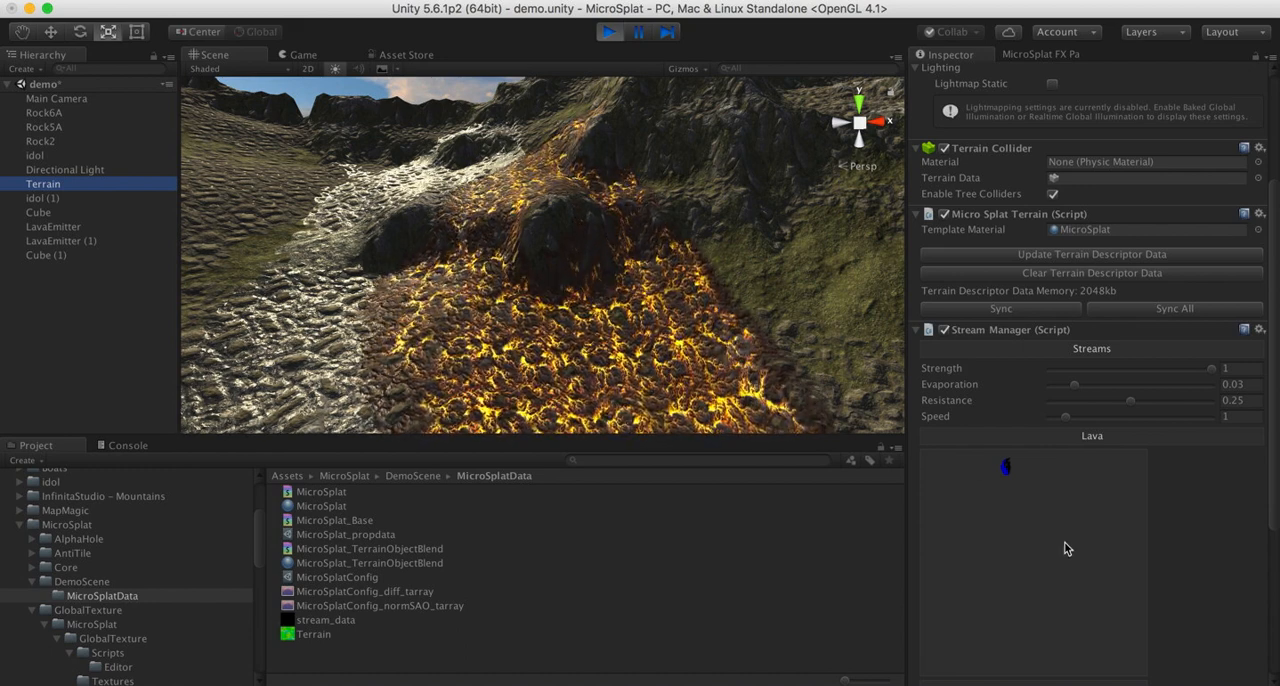
pyautogui.scroll(-1, 1065, 548)
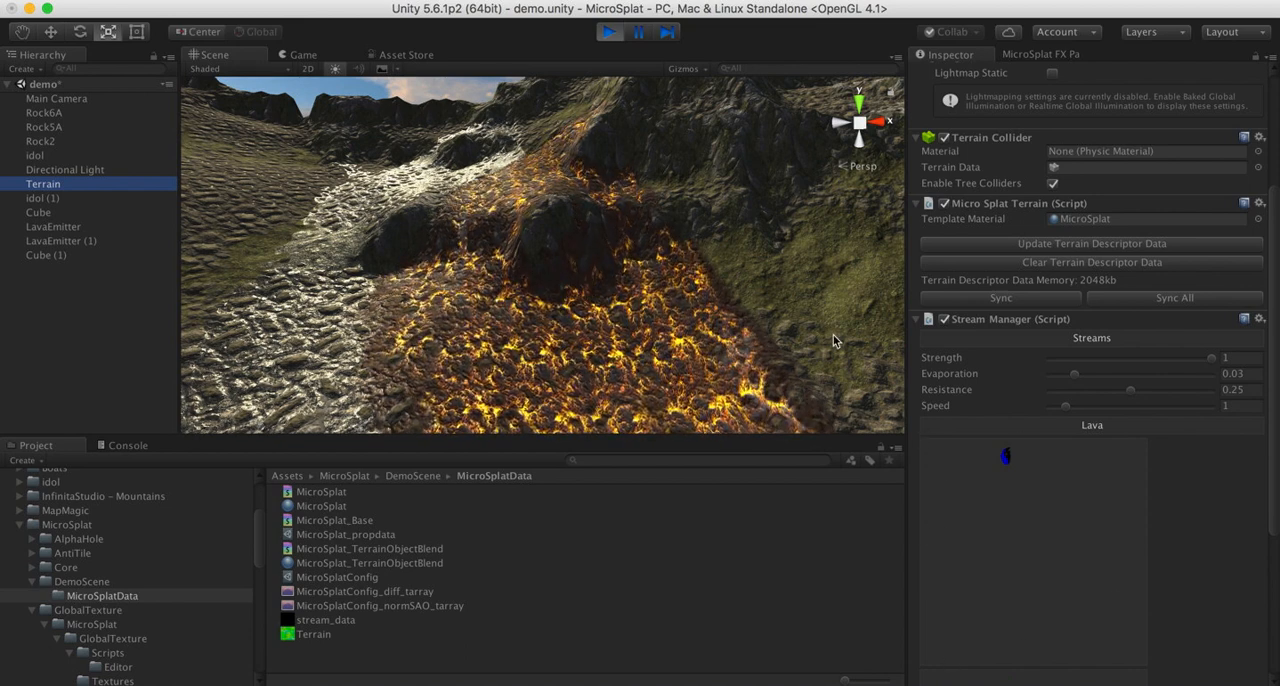
# - Survey the stream, the lava field and the surrounding dry hills across the terrain
pyautogui.moveTo(622, 314); pyautogui.dragTo(642, 294, button='right')
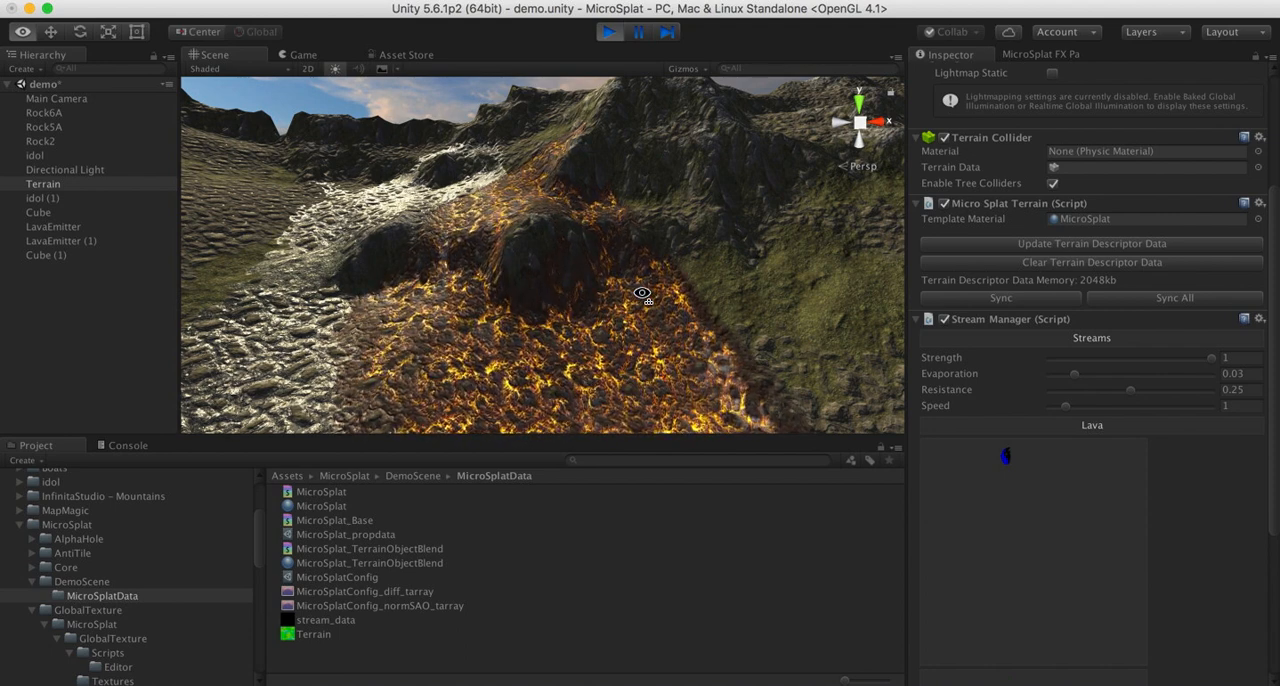
pyautogui.moveTo(642, 293); pyautogui.dragTo(486, 352, button='right')
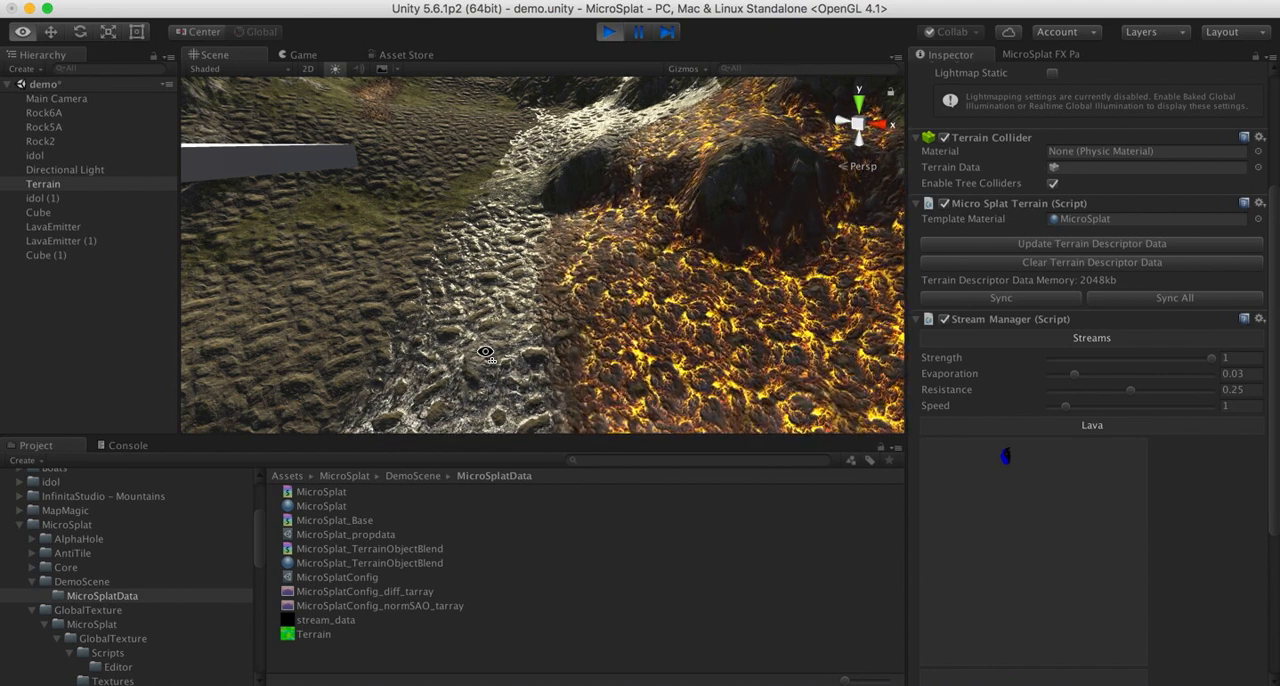
pyautogui.moveTo(485, 352); pyautogui.dragTo(924, 336, button='right')
pyautogui.scroll(3, 921, 336)
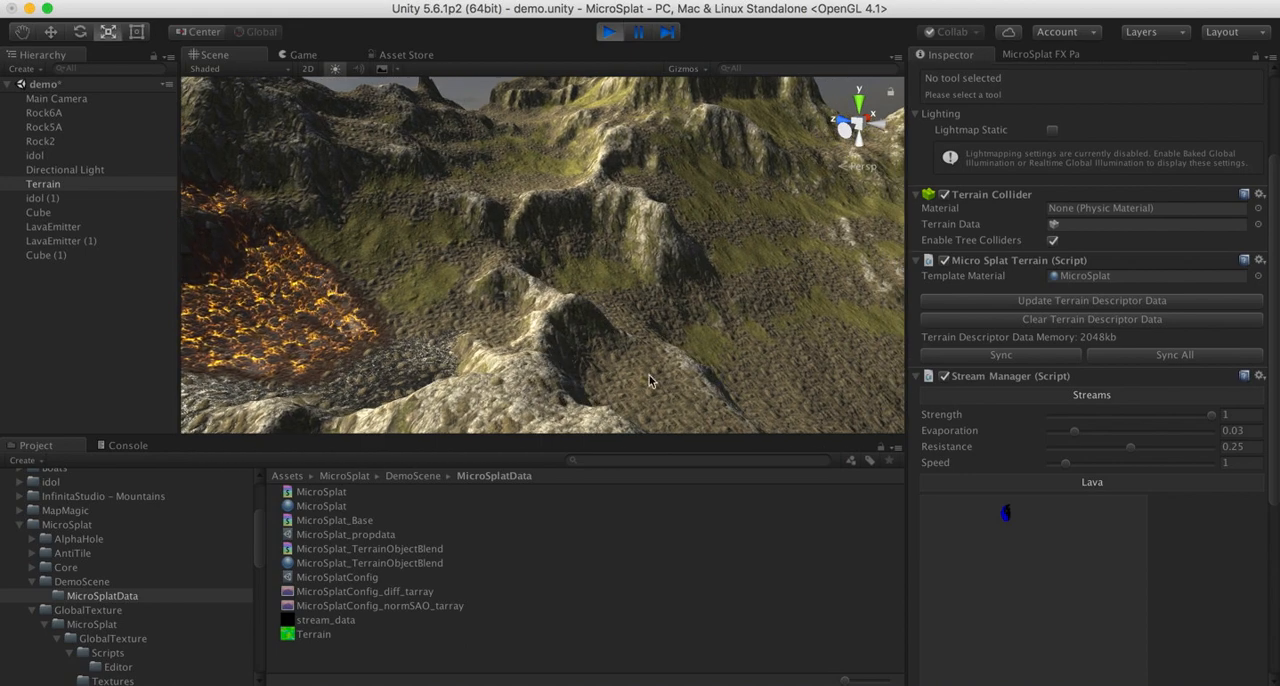
# - Examine the boundary between the stream and the lava flow from several angles, and check the Stream Manager's simulation texture previews
pyautogui.moveTo(651, 378); pyautogui.dragTo(404, 388, button='right')
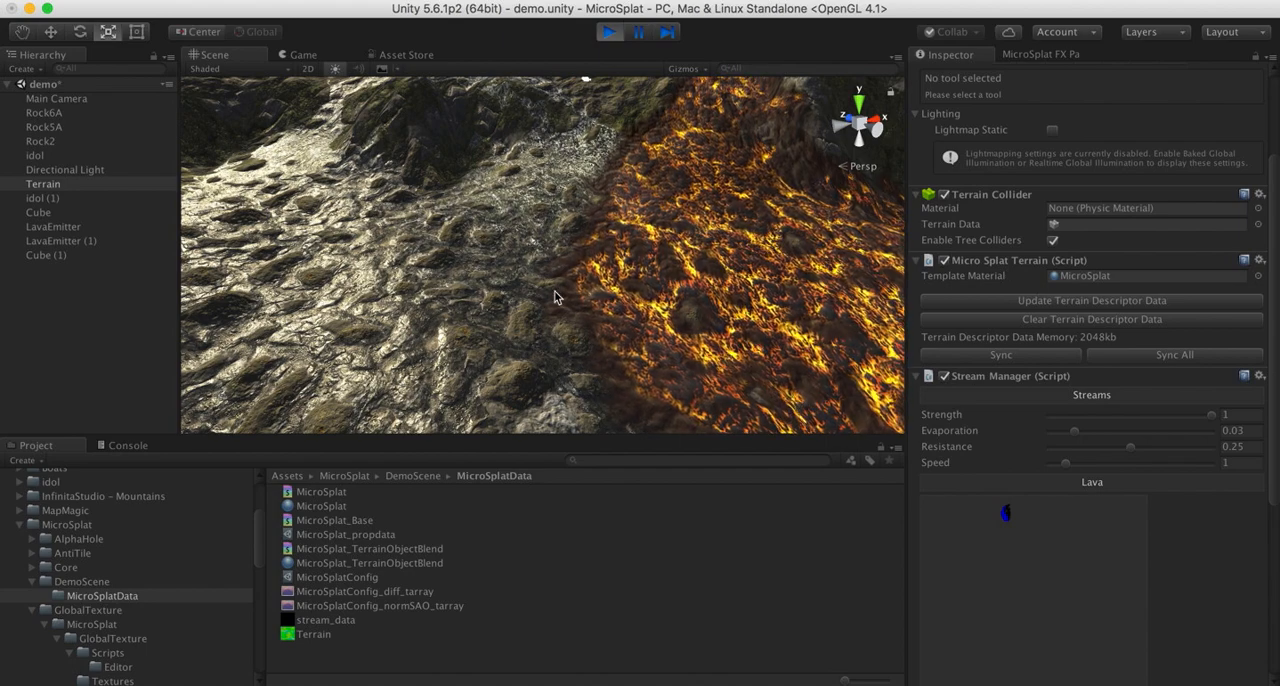
pyautogui.moveTo(527, 283); pyautogui.dragTo(646, 276, button='right')
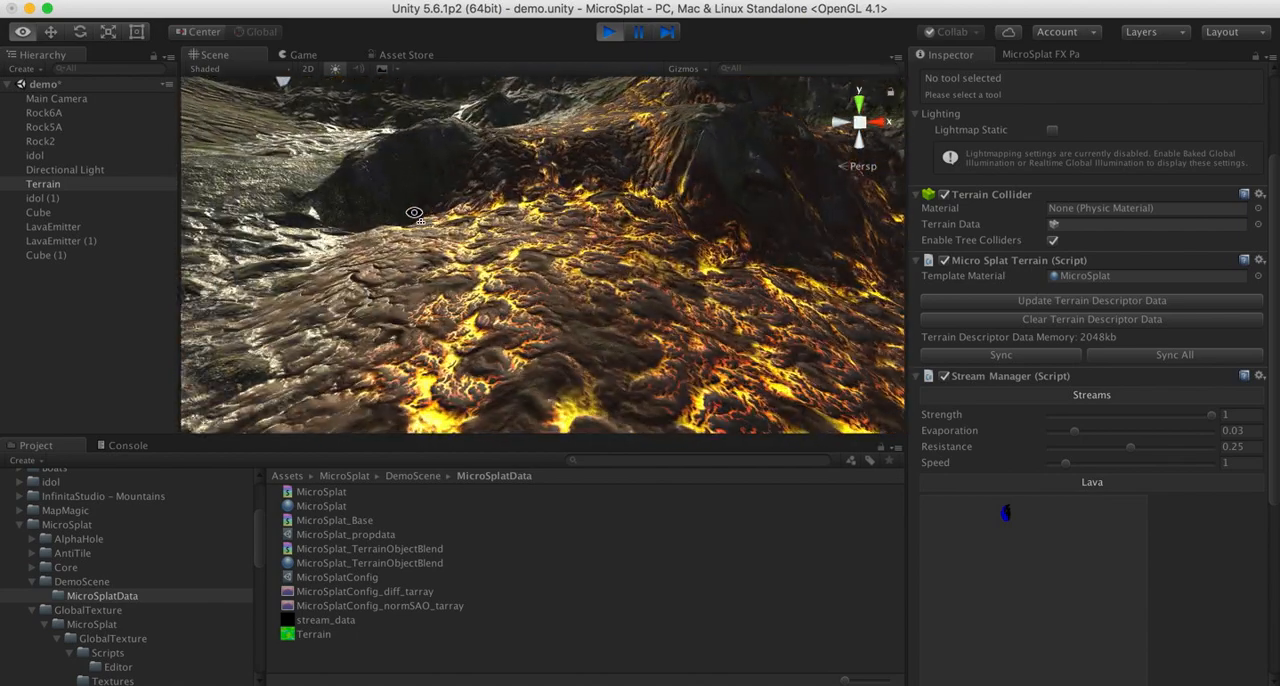
pyautogui.moveTo(414, 213); pyautogui.dragTo(607, 260, button='right')
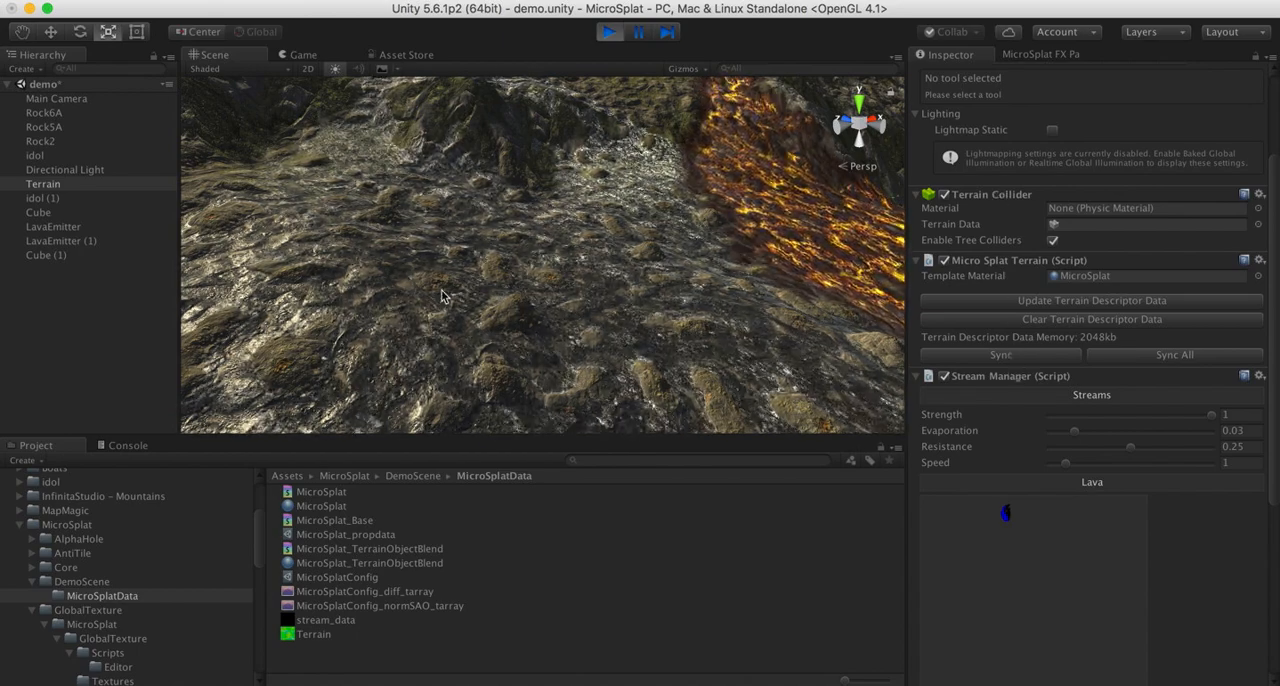
pyautogui.moveTo(442, 297); pyautogui.dragTo(562, 185, button='right')
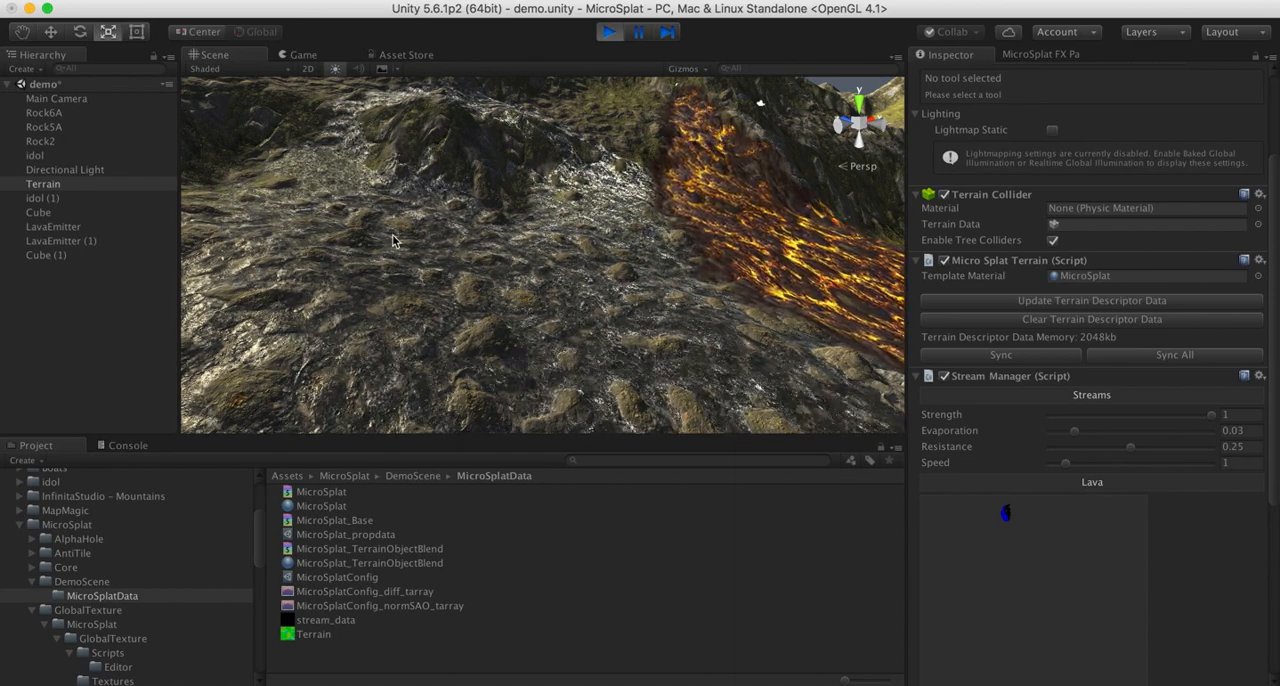
pyautogui.moveTo(392, 240); pyautogui.dragTo(3, 217, button='right')
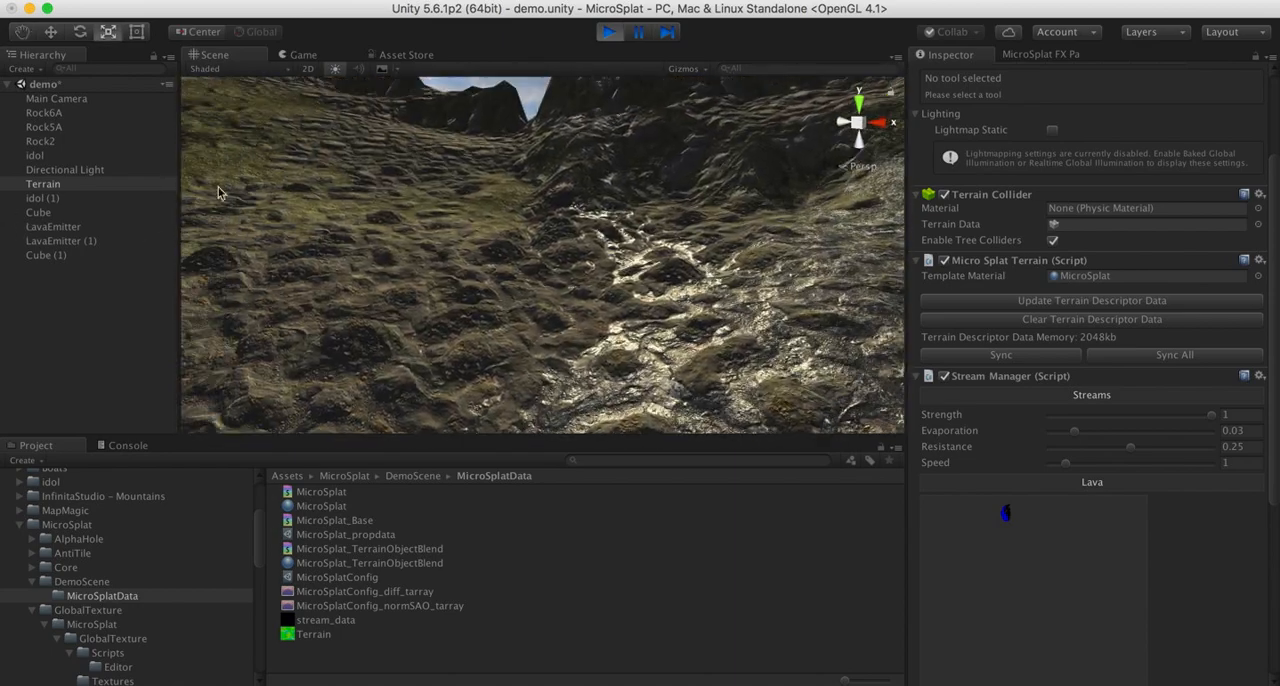
pyautogui.moveTo(220, 193); pyautogui.dragTo(600, 215, button='right')
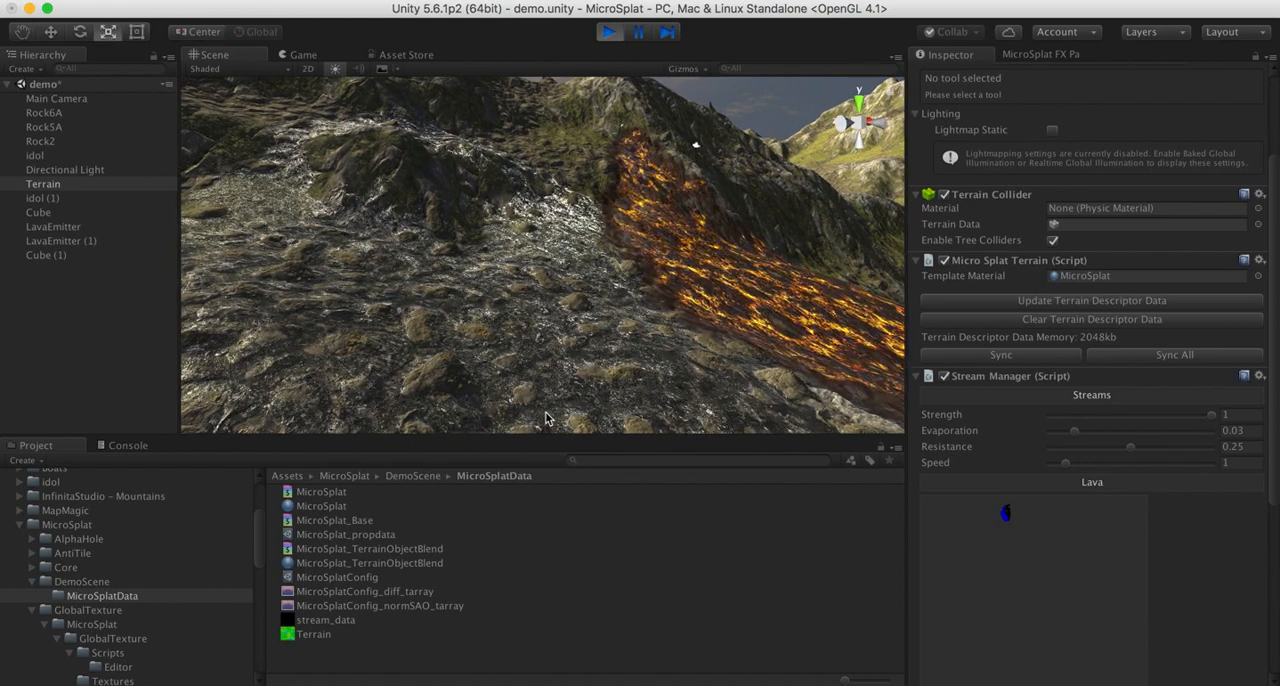
pyautogui.scroll(-3, 1020, 588)
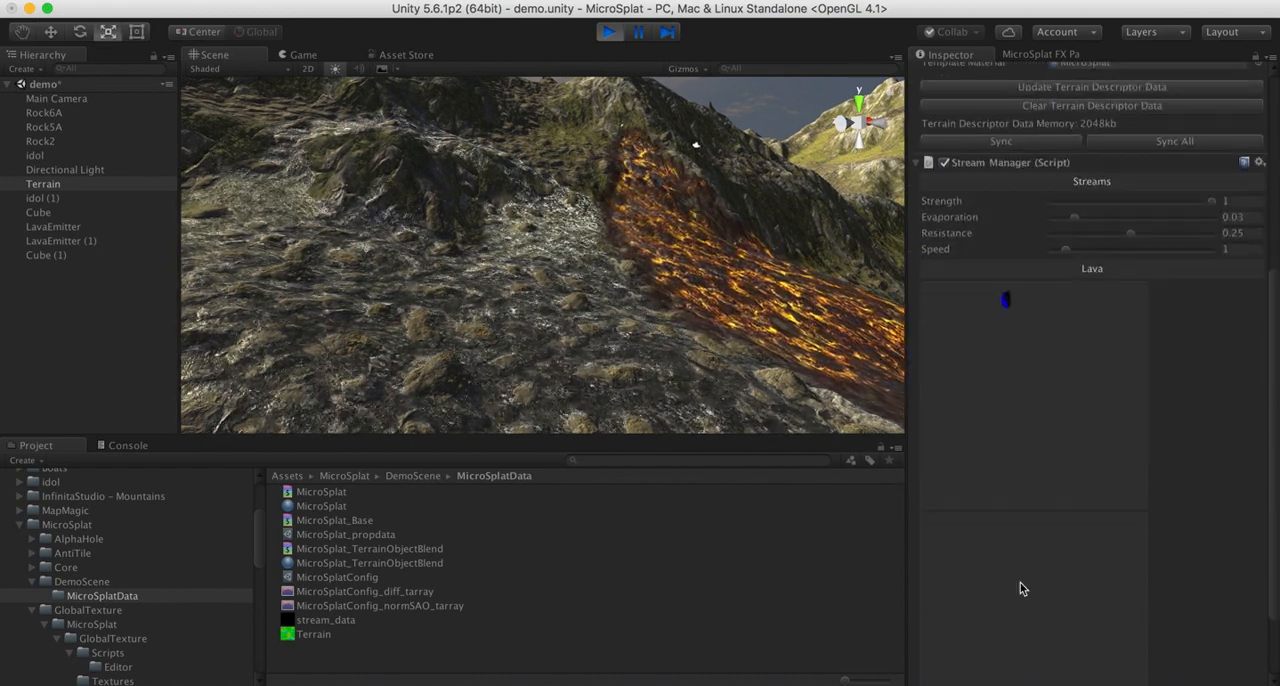
pyautogui.scroll(3, 1020, 588)
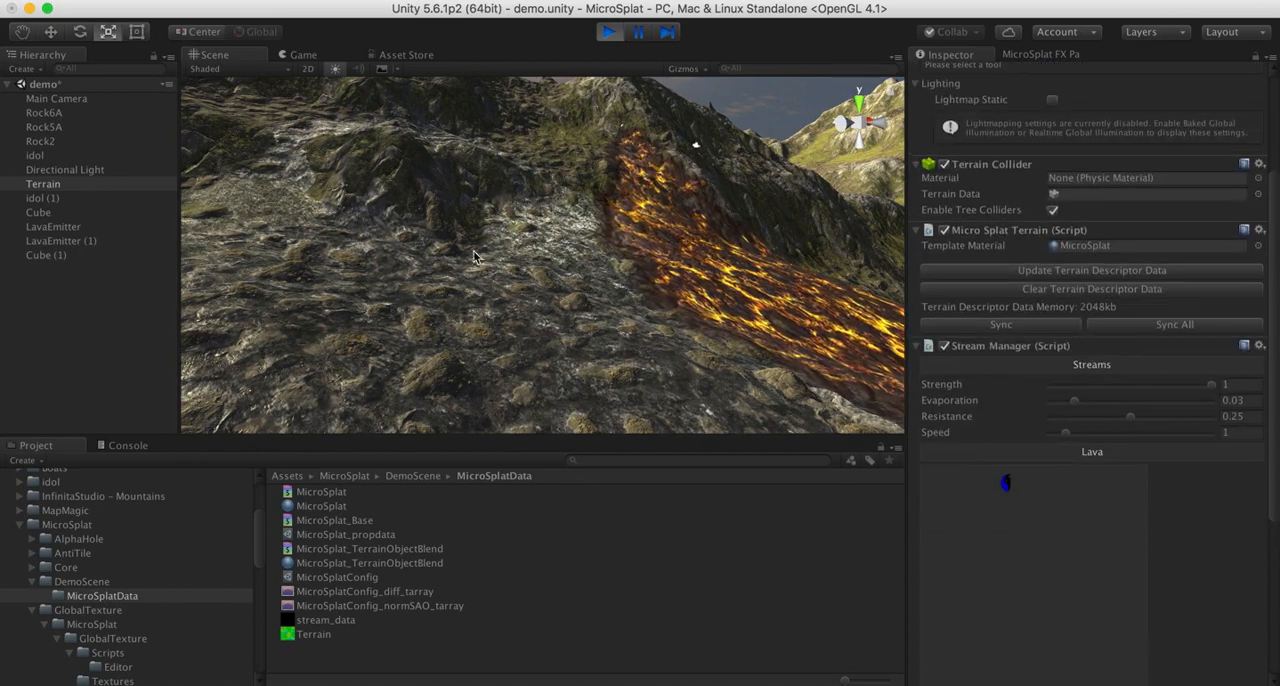
# - Inspect the stream water and foam among the rocks beside the grassy slope, from above and from close range
pyautogui.moveTo(474, 257); pyautogui.dragTo(644, 272, button='right')
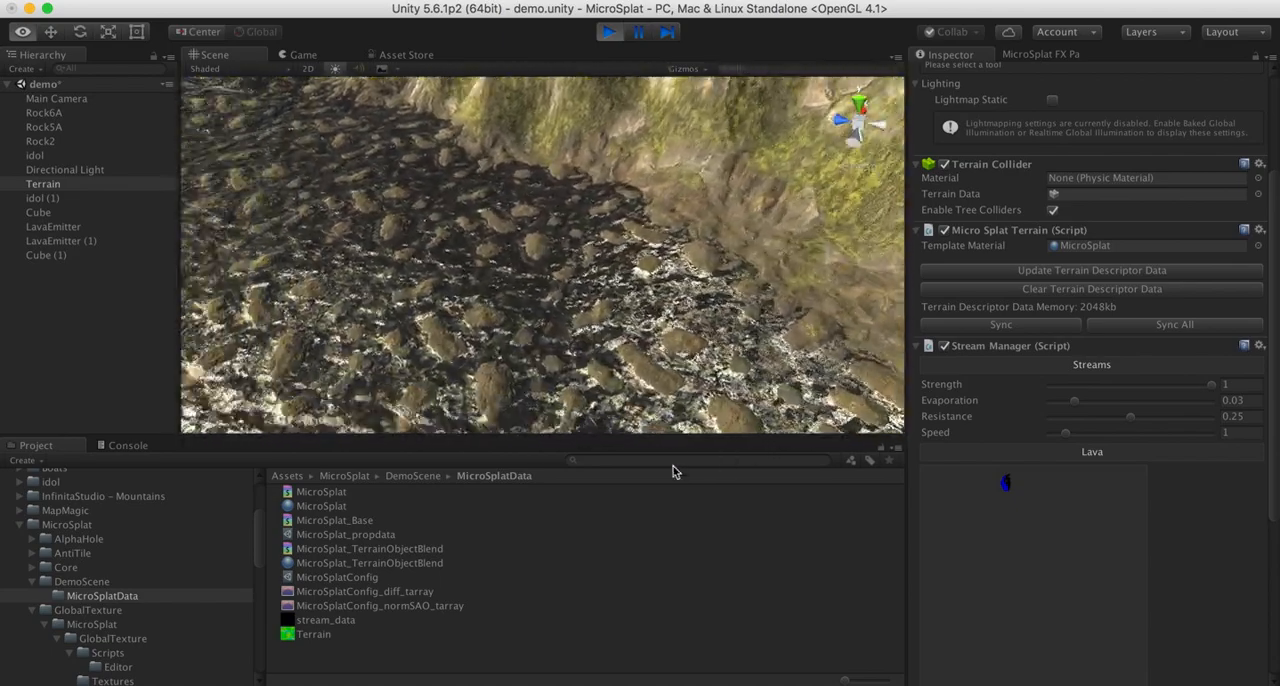
pyautogui.moveTo(675, 465); pyautogui.dragTo(888, 173, button='right')
pyautogui.moveTo(472, 165); pyautogui.dragTo(419, 152, button='right')
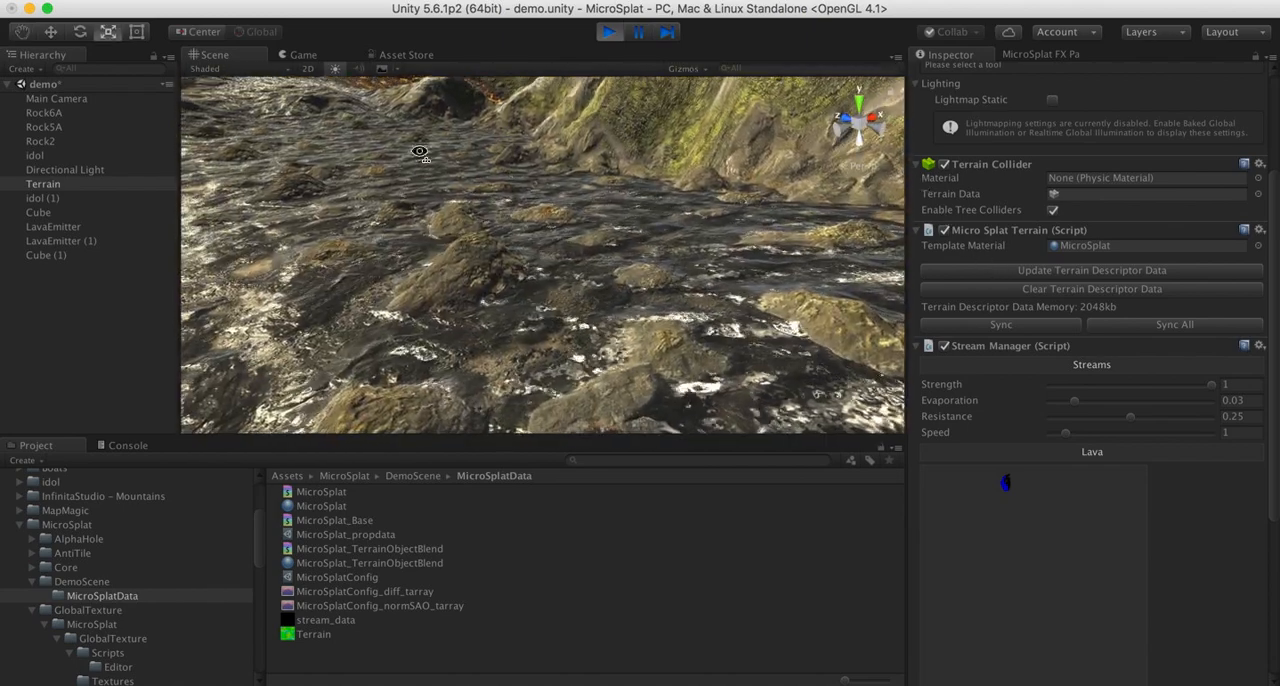
pyautogui.moveTo(527, 272); pyautogui.dragTo(360, 115, button='right')
# - Restart play mode to run the flow simulation from the beginning, stop it, and review the Stream Manager's lava settings
pyautogui.click(612, 33)
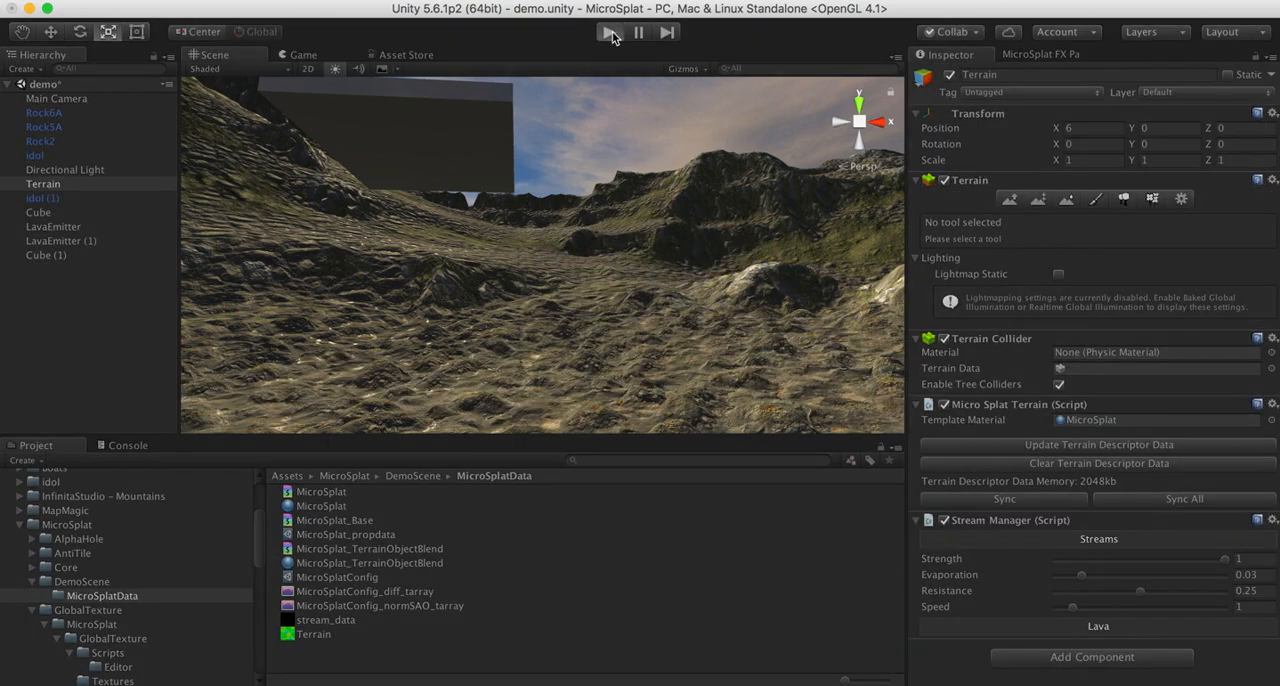
pyautogui.click(612, 34)
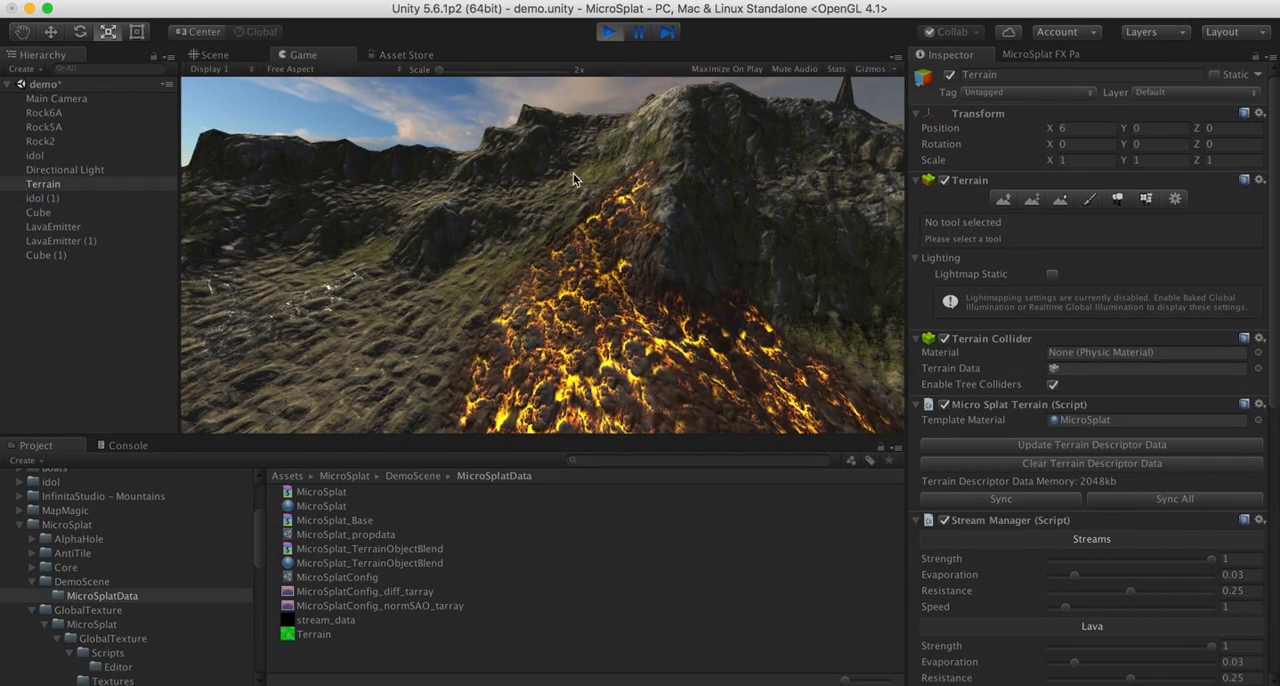
pyautogui.click(609, 32)
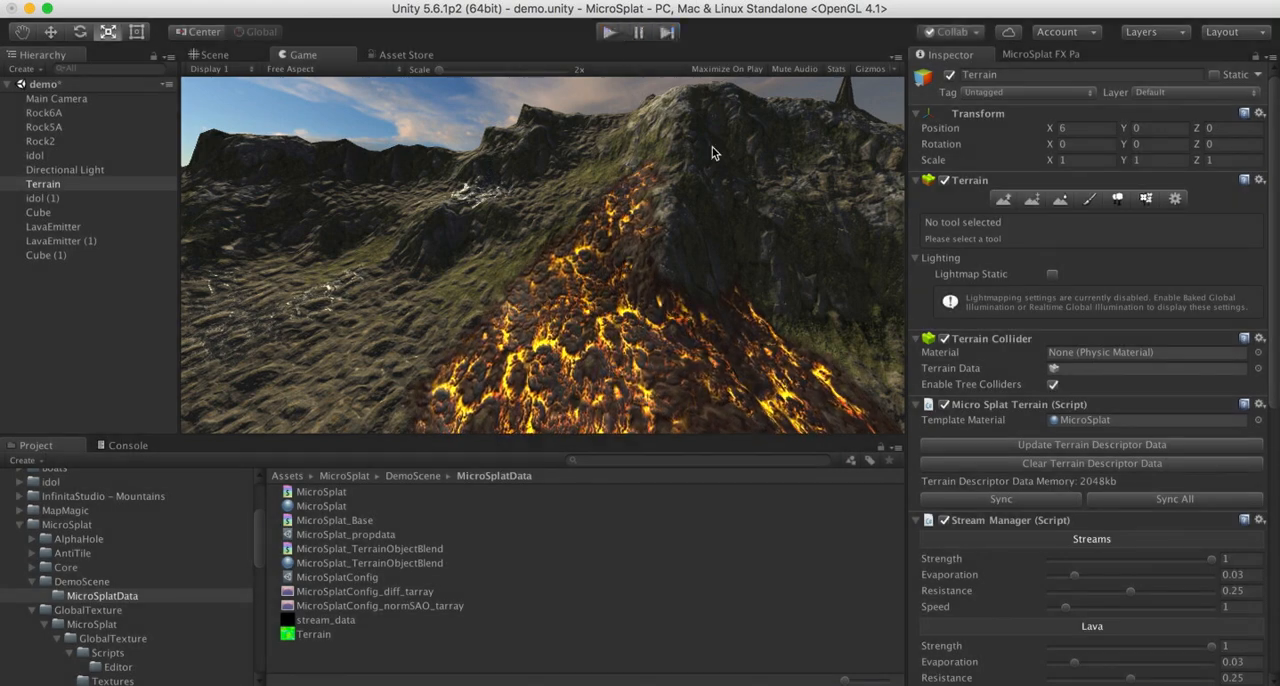
pyautogui.scroll(-2, 1135, 657)
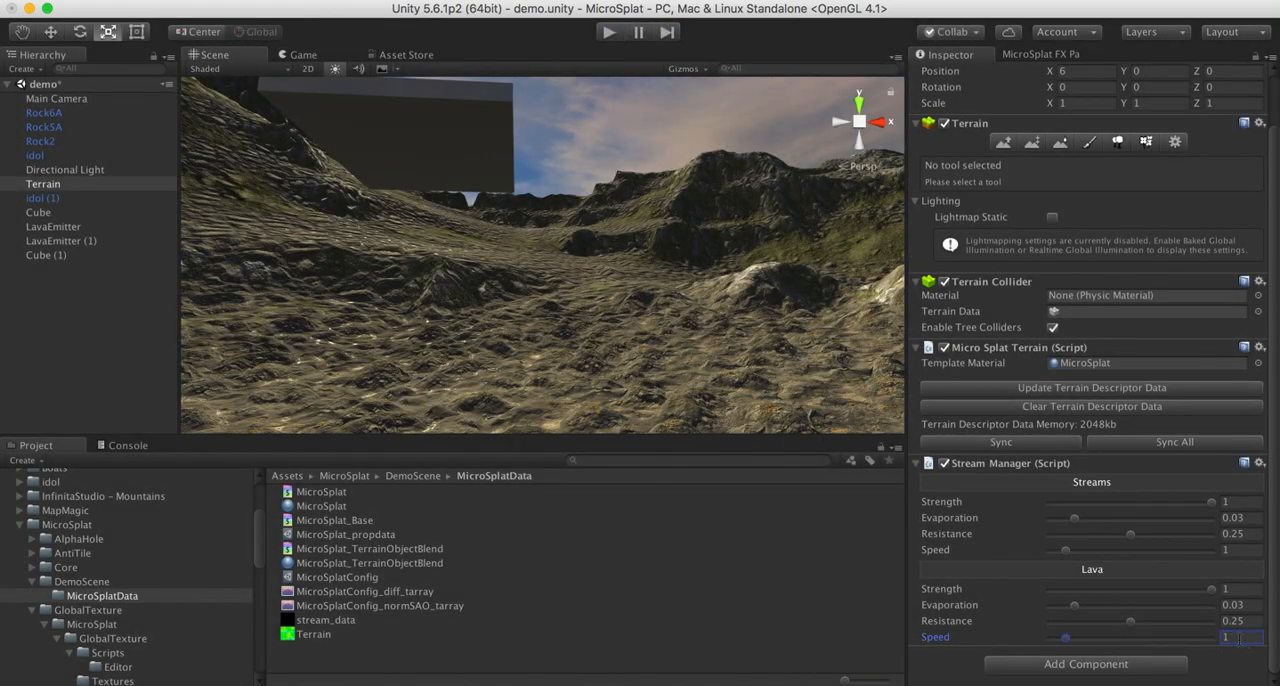
# - Run the scene and view the simulated stream and lava flows in the Game view, from above and across the valley
pyautogui.click(607, 34)
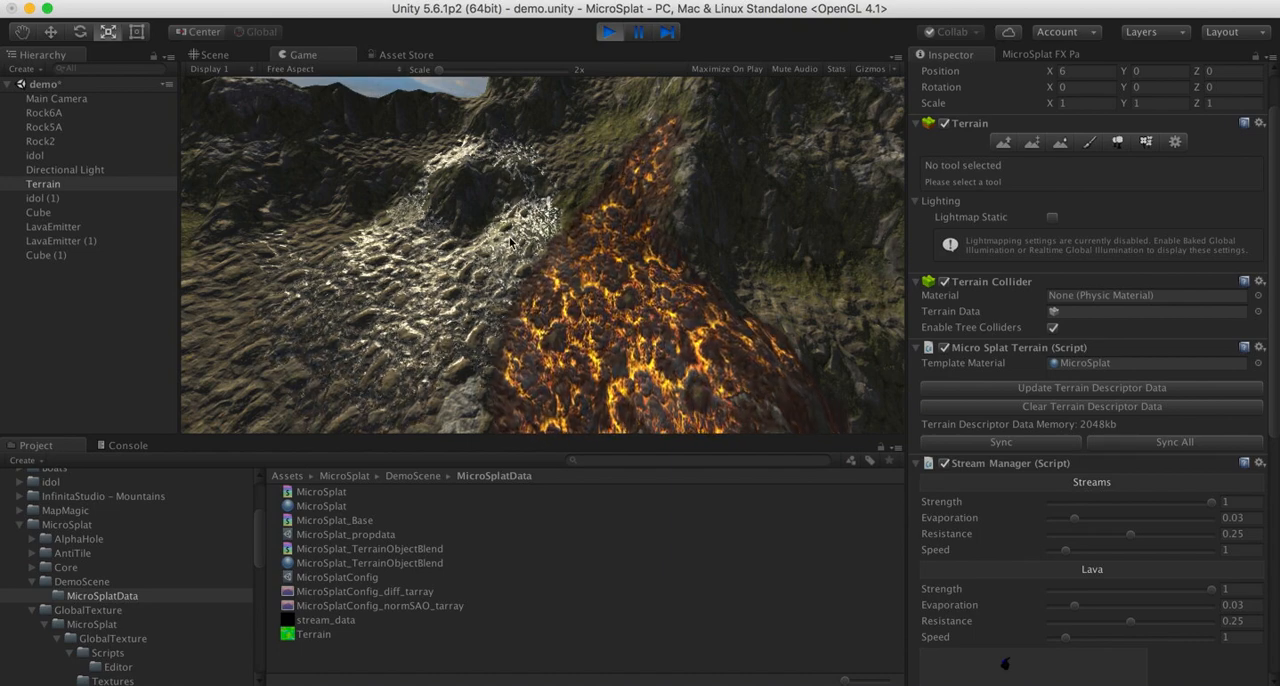
pyautogui.press('w')
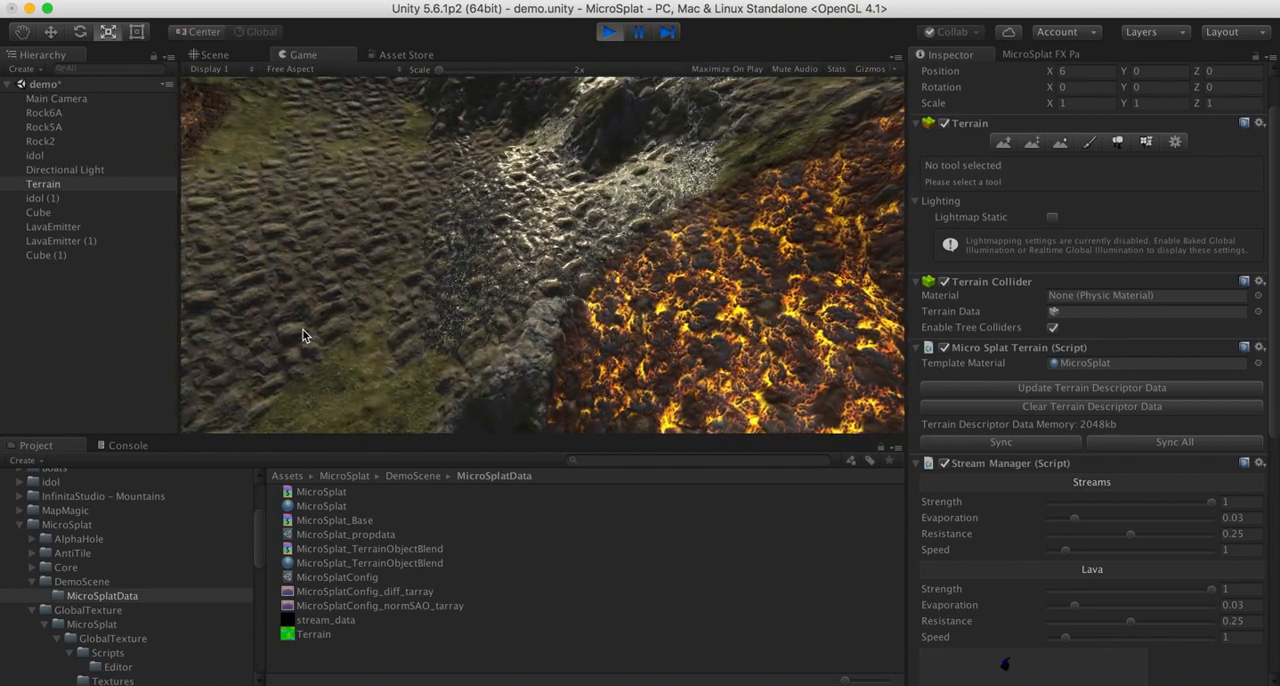
pyautogui.moveTo(301, 331); pyautogui.dragTo(465, 167, button='right')
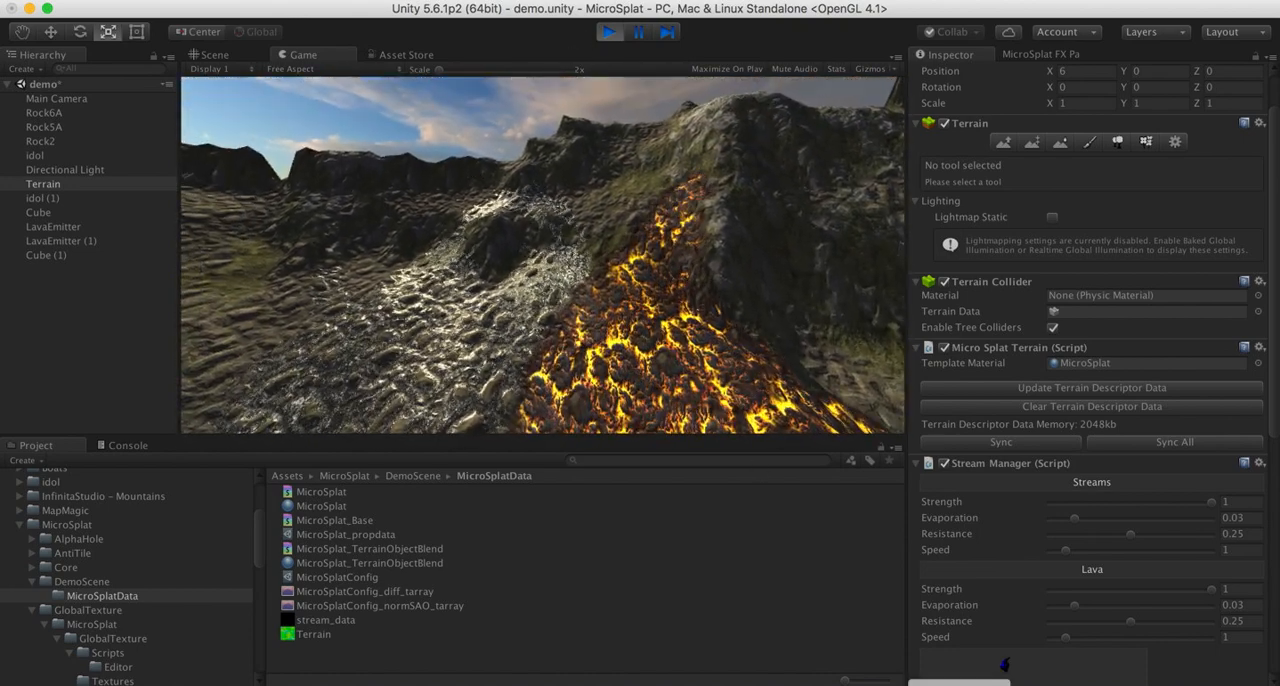